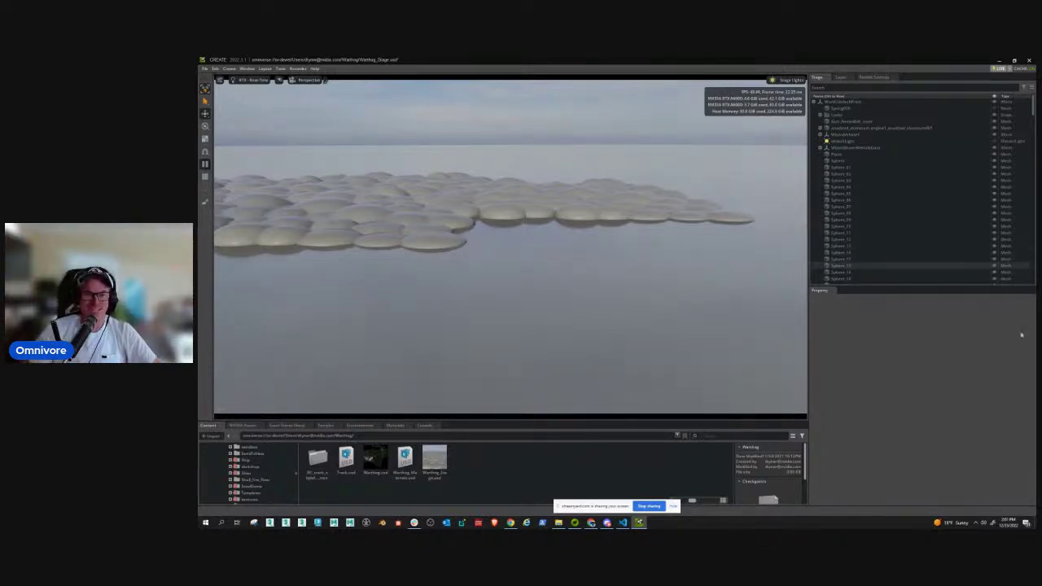
# Stop the running simulation and create a new stage, discarding changes to the Warthog stage
pyautogui.click(204, 177)
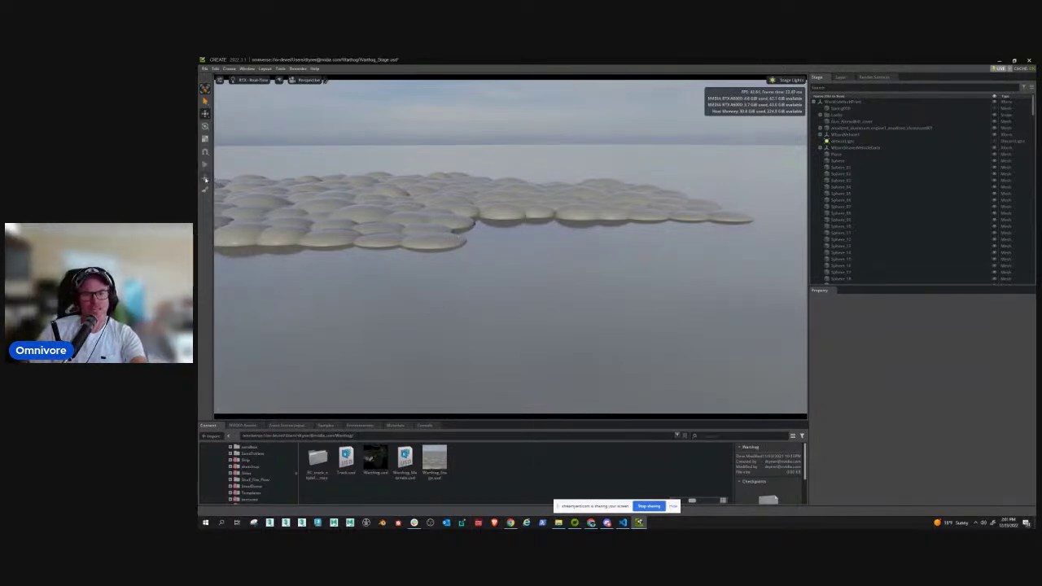
pyautogui.click(204, 188)
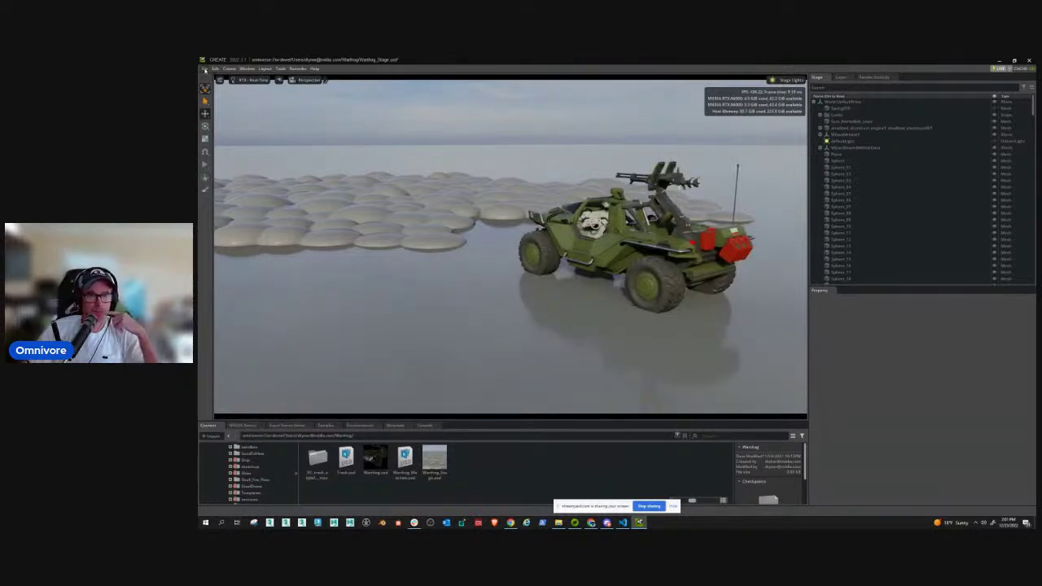
pyautogui.click(205, 70)
pyautogui.click(278, 96)
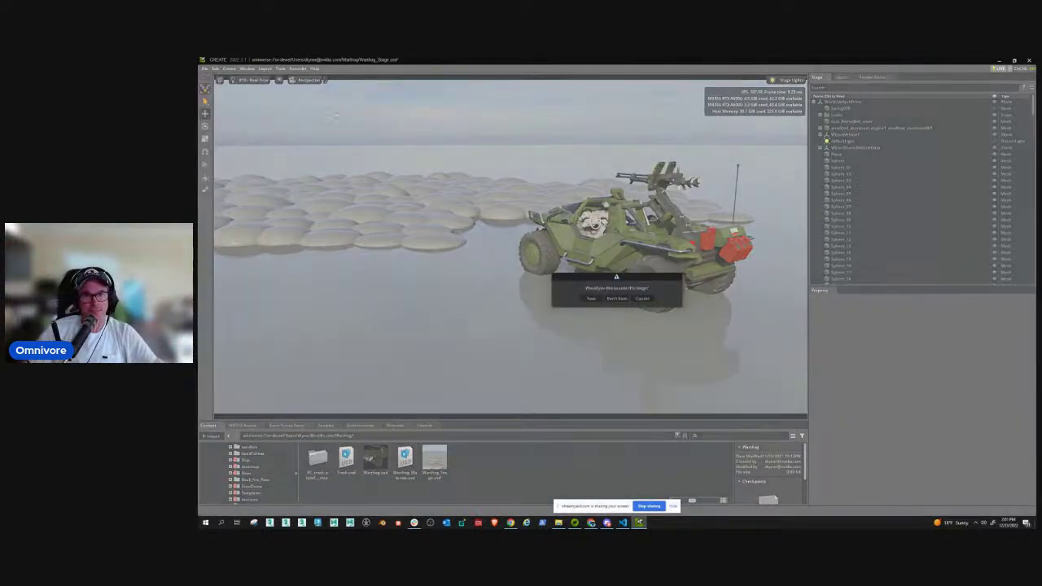
pyautogui.click(618, 299)
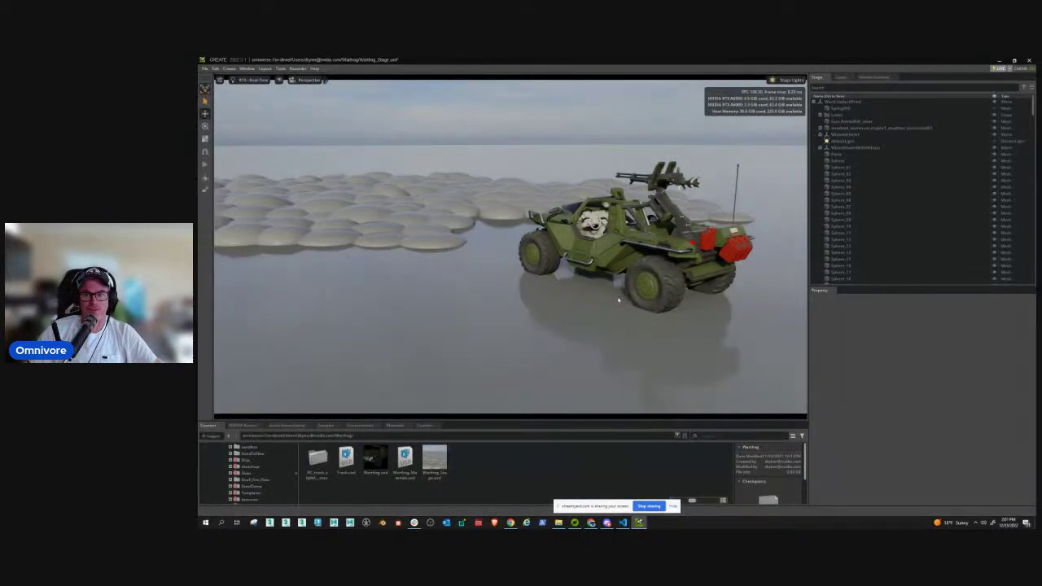
# Enlarge the content browser area and search the asset store for jeep models
pyautogui.click(792, 79)
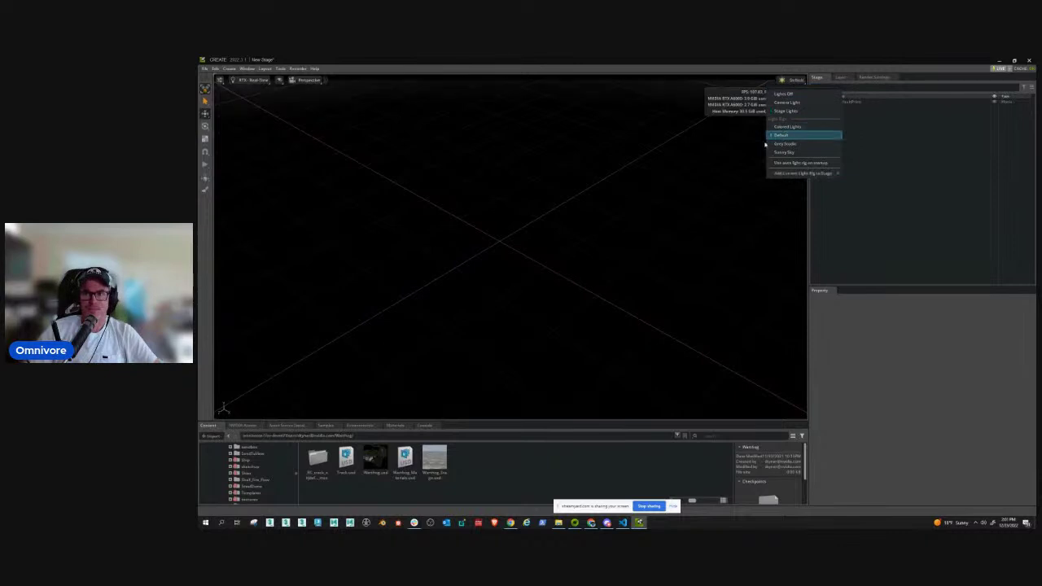
pyautogui.click(504, 419)
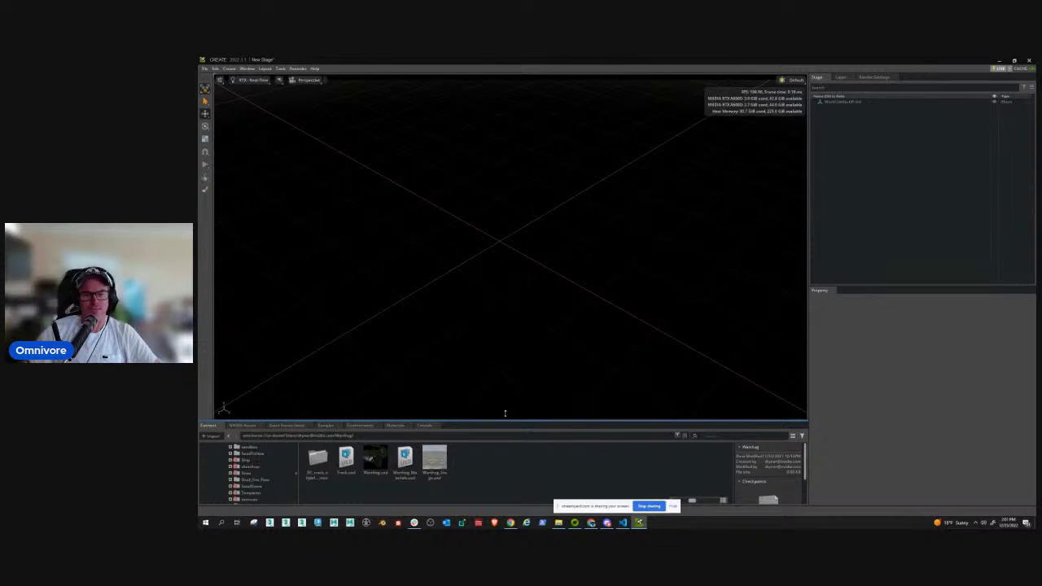
pyautogui.moveTo(505, 413); pyautogui.dragTo(456, 337)
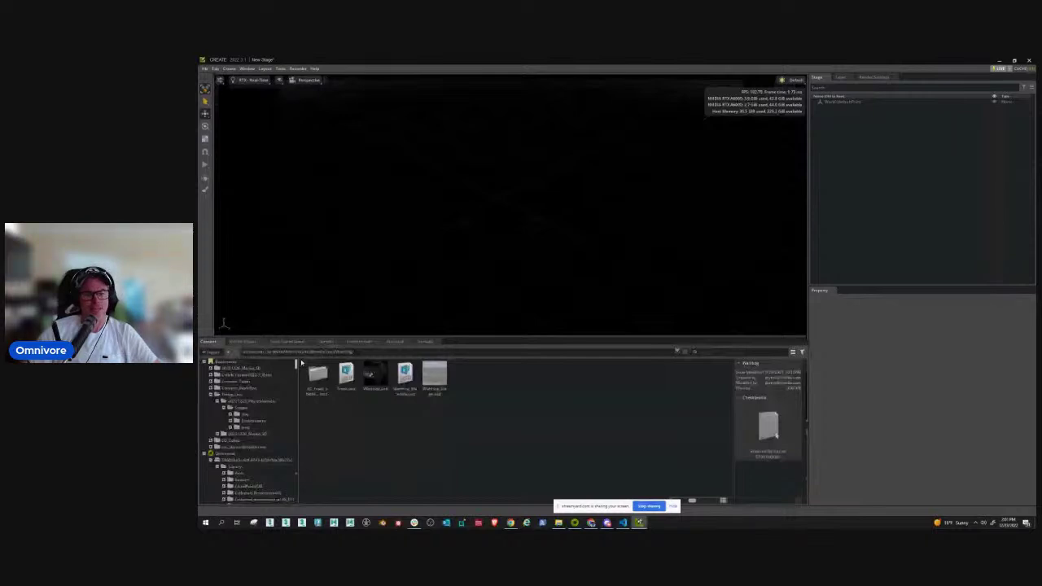
pyautogui.click(287, 341)
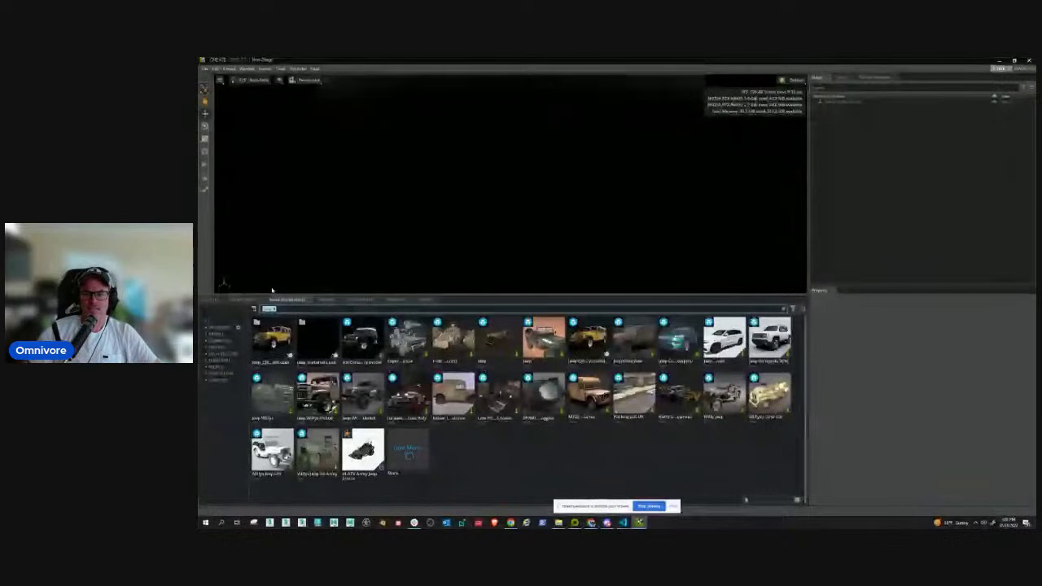
# Open the Jeep folder under the Library's SketchFab folder, checking its texture subfolder and the 20221223_PhysicsVehicle project folder
pyautogui.click(209, 300)
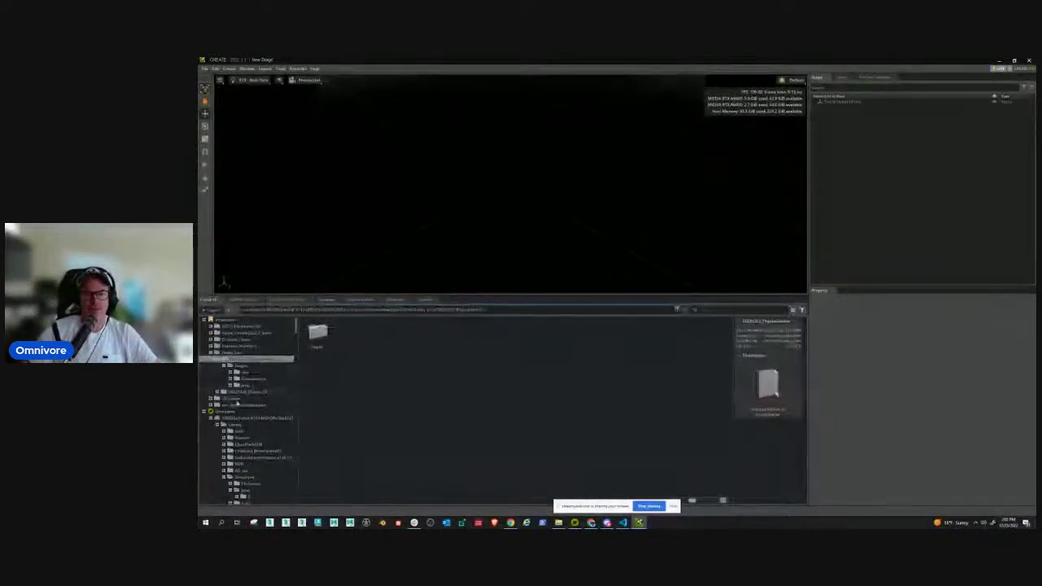
pyautogui.click(234, 424)
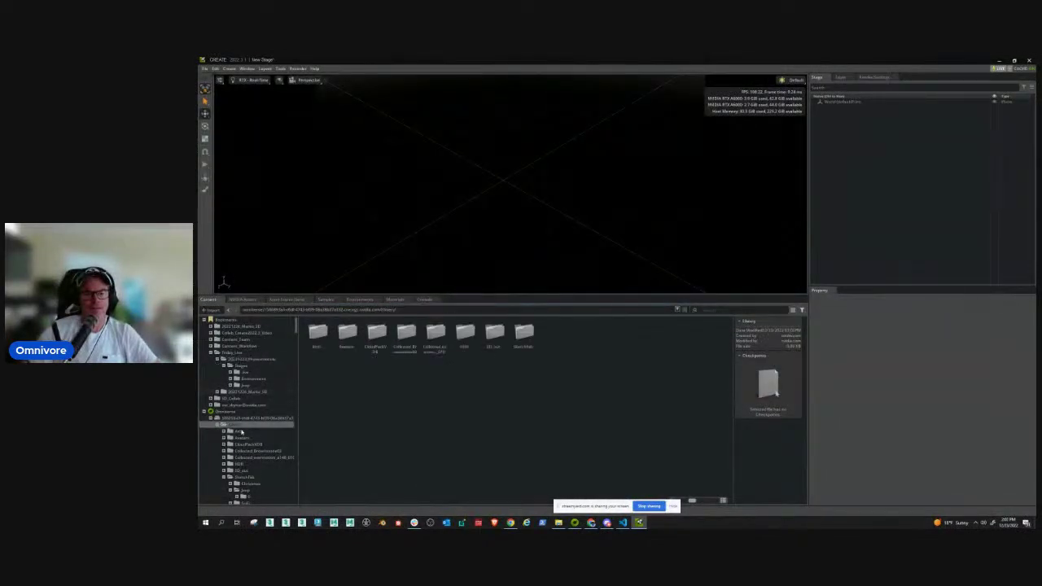
pyautogui.click(244, 477)
pyautogui.click(244, 490)
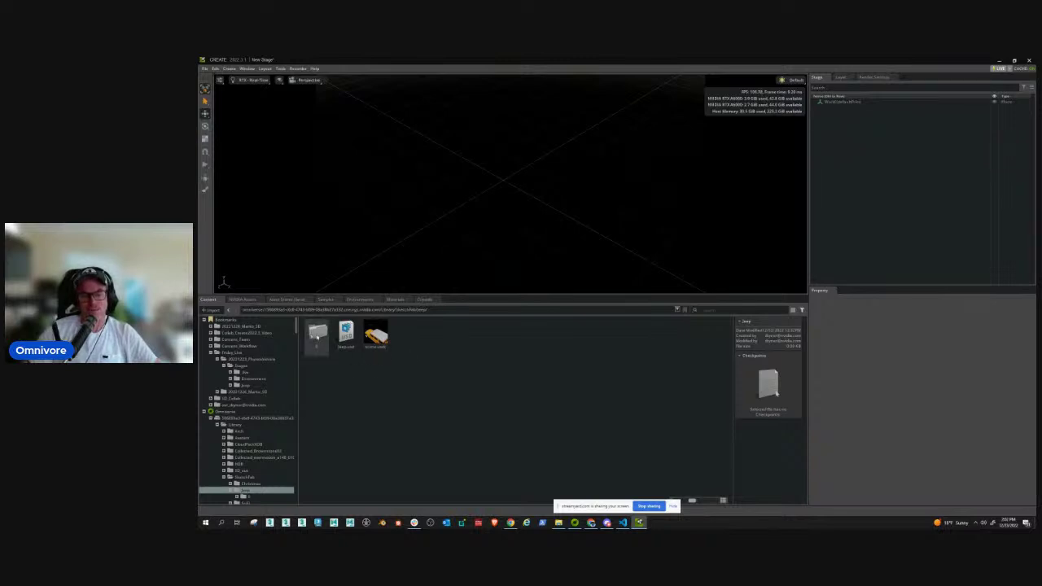
pyautogui.doubleClick(315, 334)
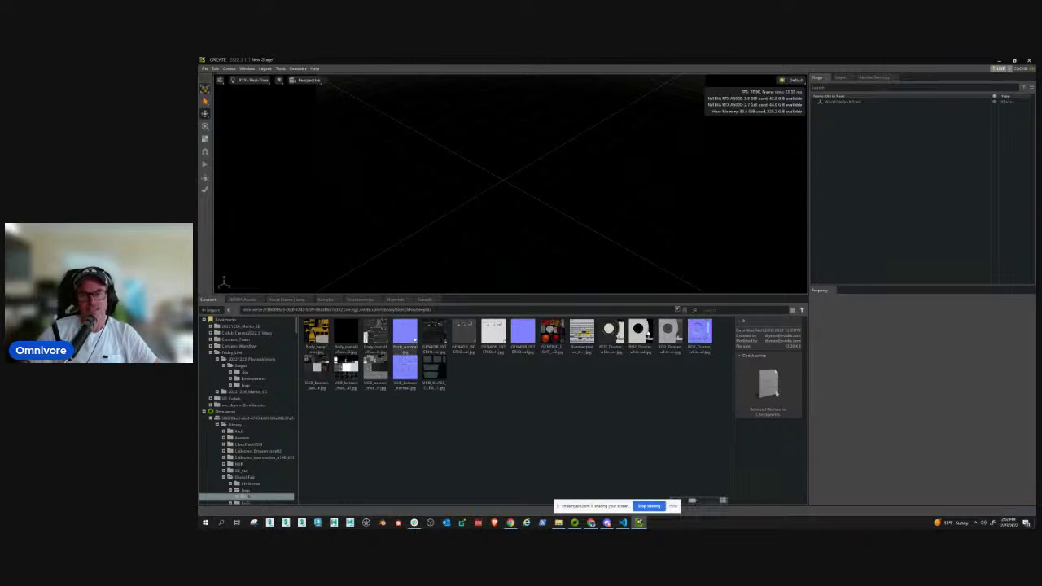
pyautogui.click(404, 311)
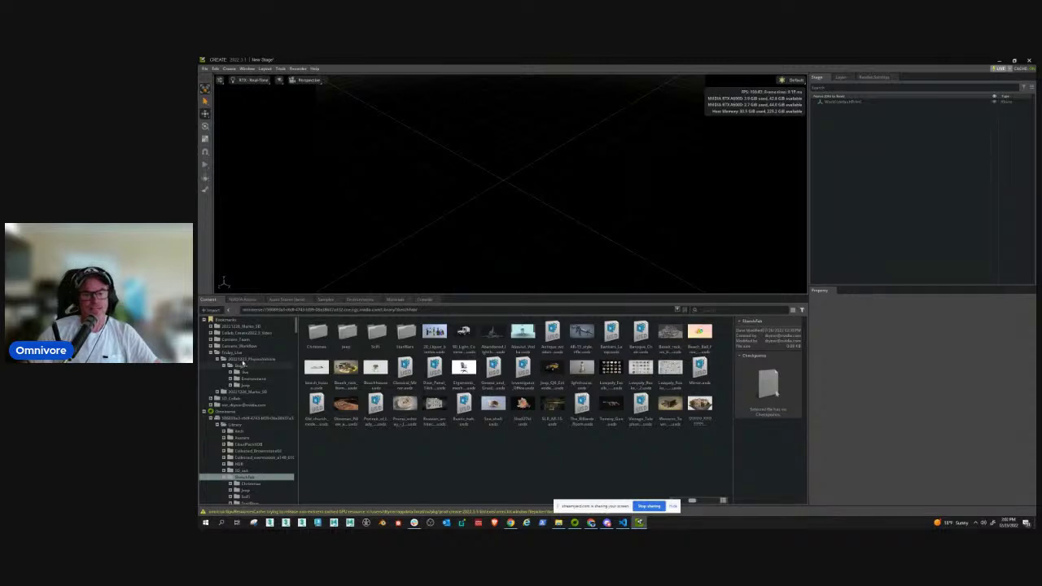
pyautogui.click(242, 360)
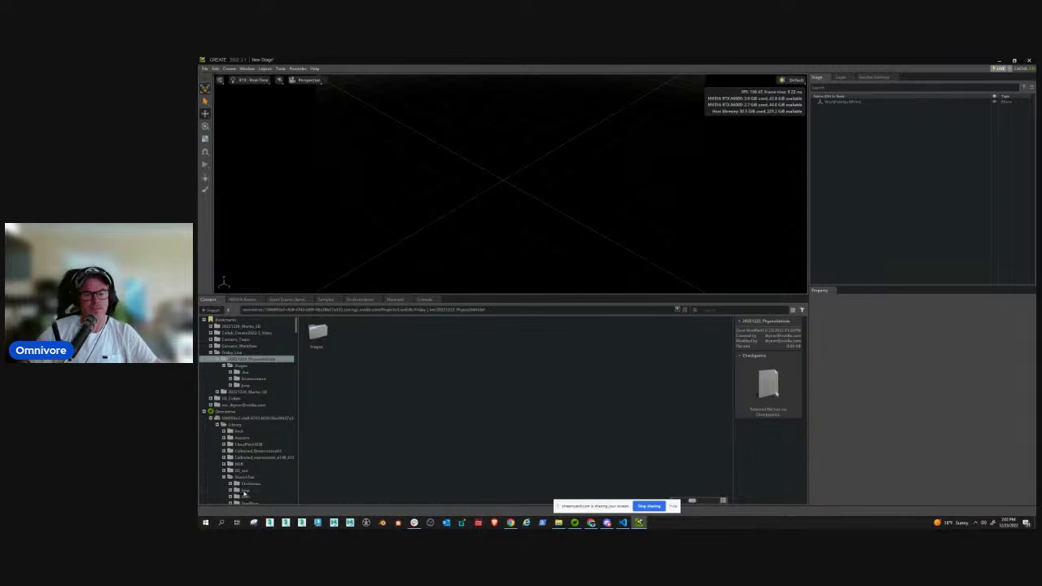
pyautogui.click(246, 490)
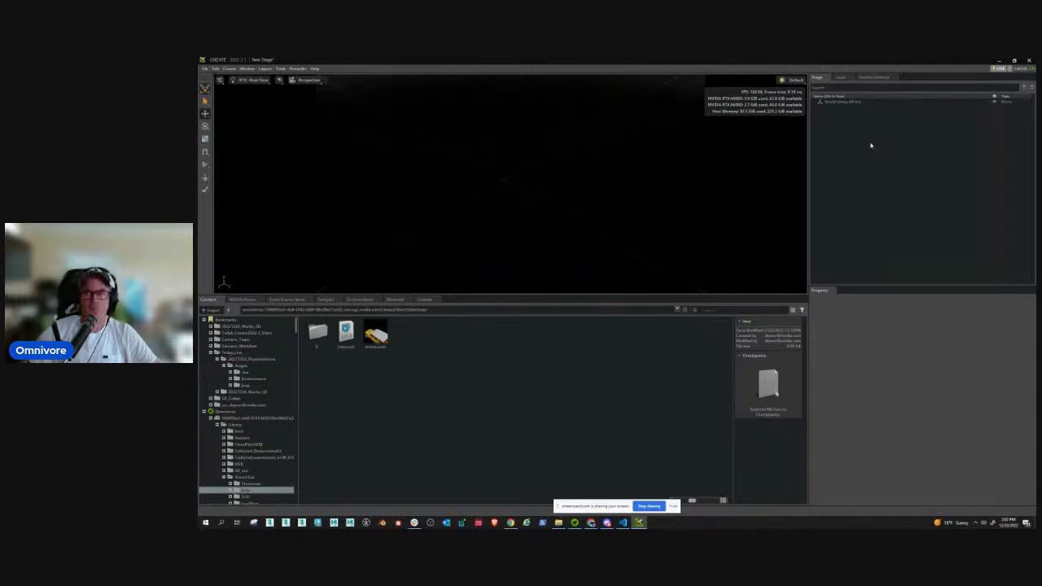
# Dock the Layer panel beside the Stage panel and add the yellow jeep's scene file as a sublayer
pyautogui.moveTo(840, 77); pyautogui.dragTo(903, 188)
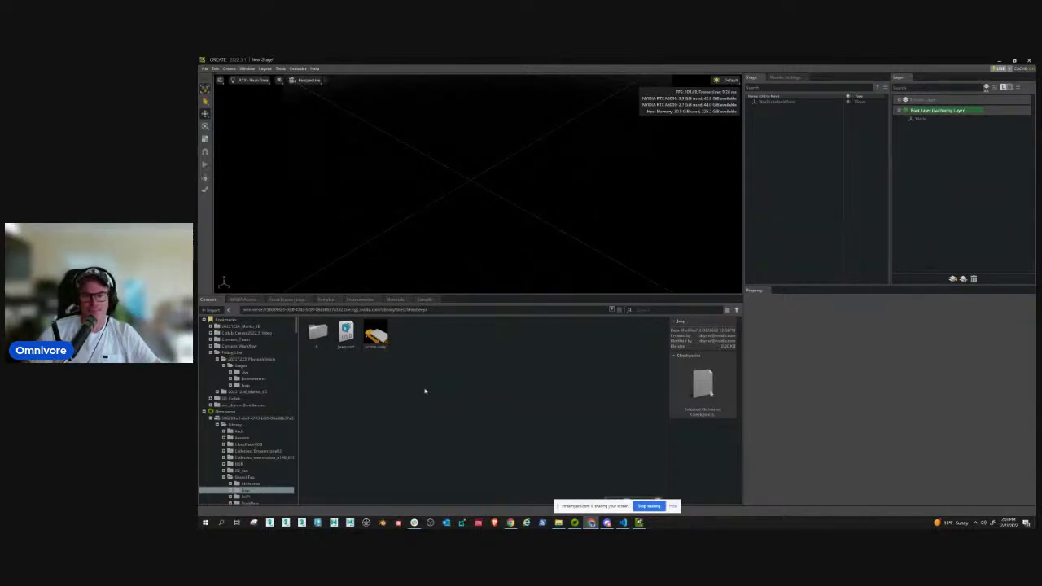
pyautogui.moveTo(373, 334); pyautogui.dragTo(923, 205)
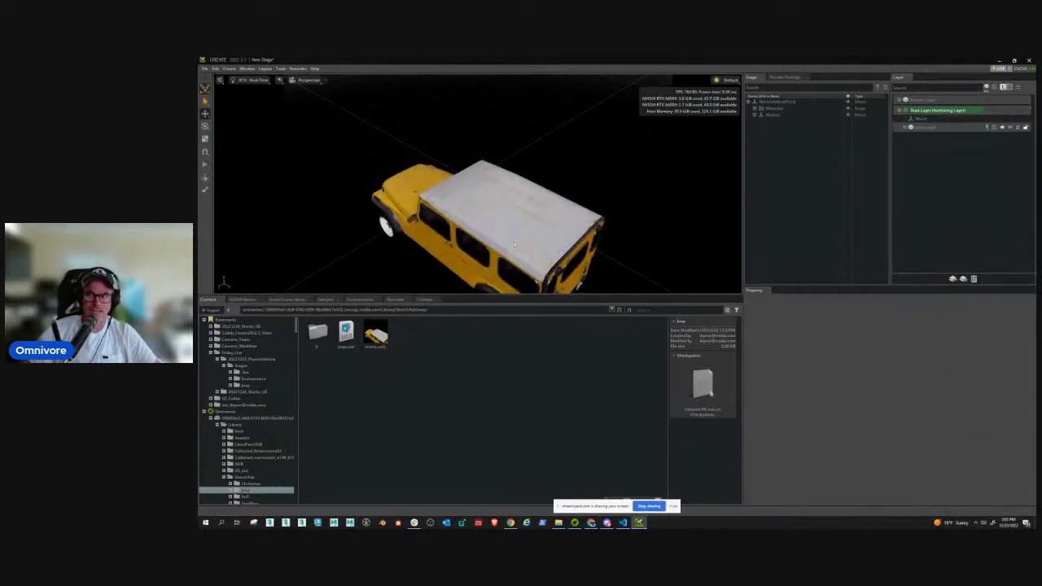
pyautogui.scroll(-5, 480, 242)
pyautogui.keyDown('alt'); pyautogui.moveTo(480, 241); pyautogui.dragTo(513, 207); pyautogui.keyUp('alt')
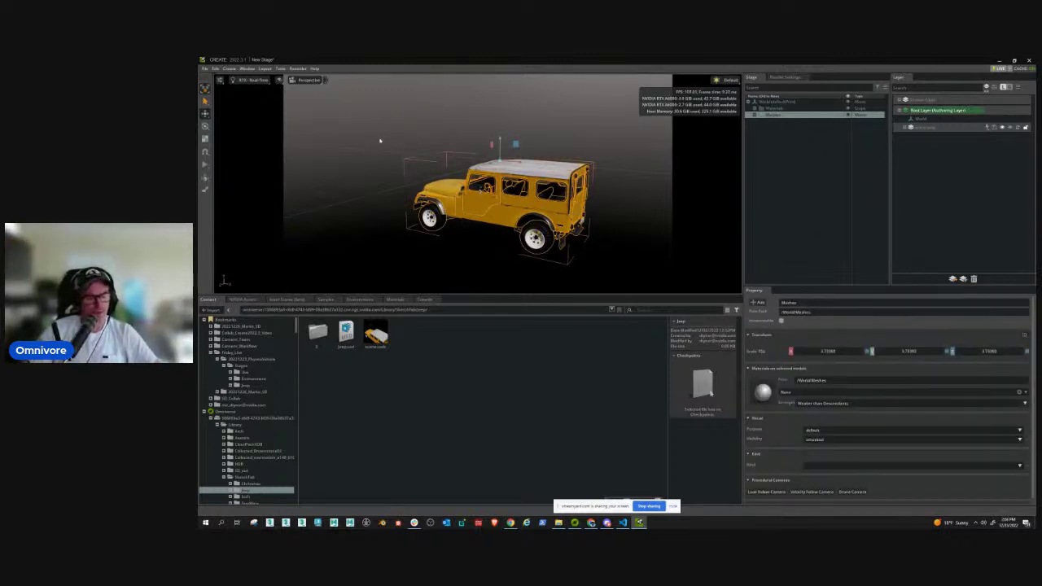
# Raise the jeep's Meshes prim vertically in the Front view so its wheels sit at ground level
pyautogui.press('f')
pyautogui.scroll(-2, 540, 229)
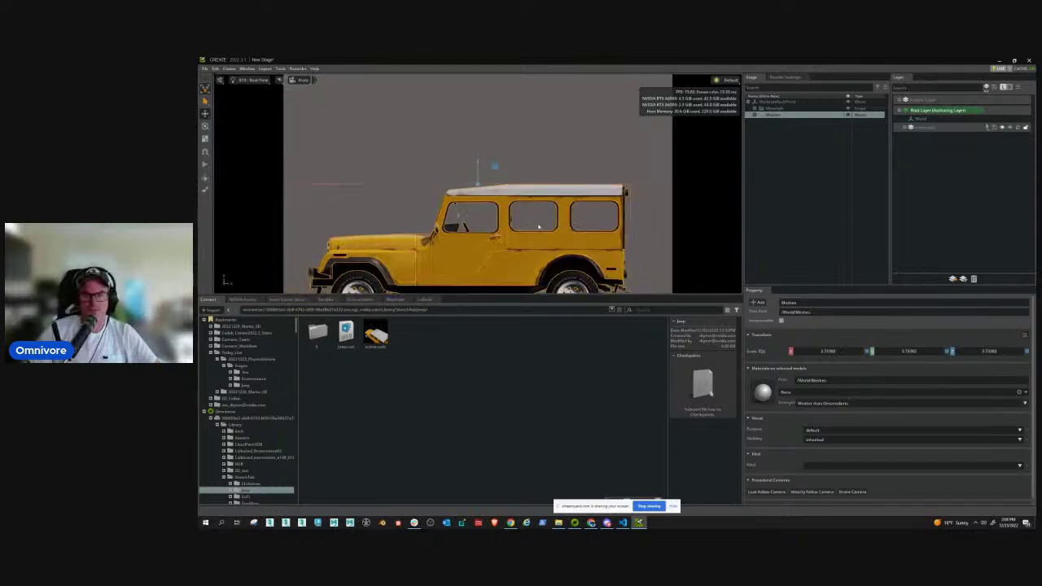
pyautogui.scroll(-2, 539, 229)
pyautogui.moveTo(478, 165); pyautogui.dragTo(465, 60)
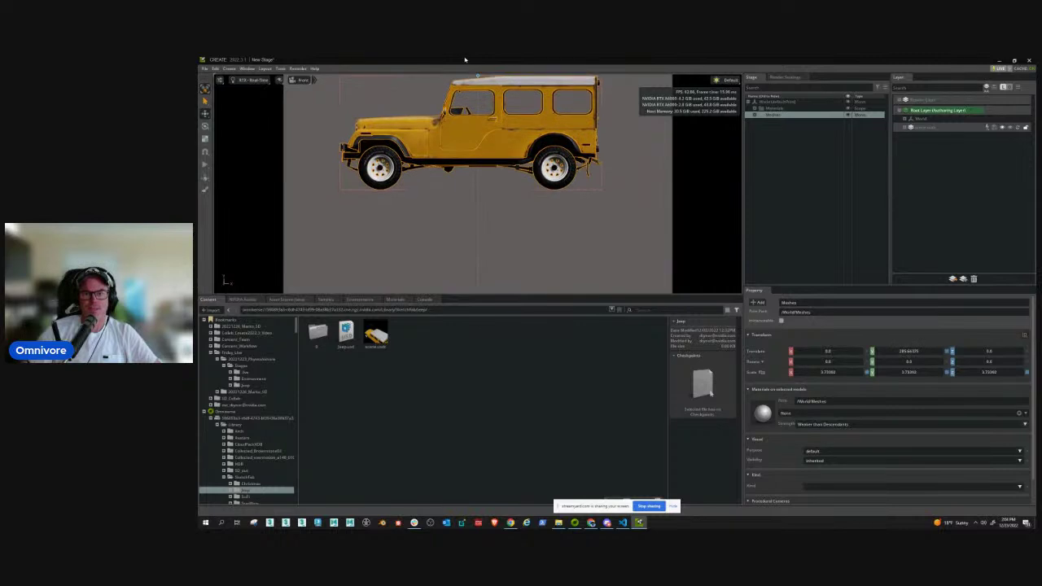
pyautogui.press('f')
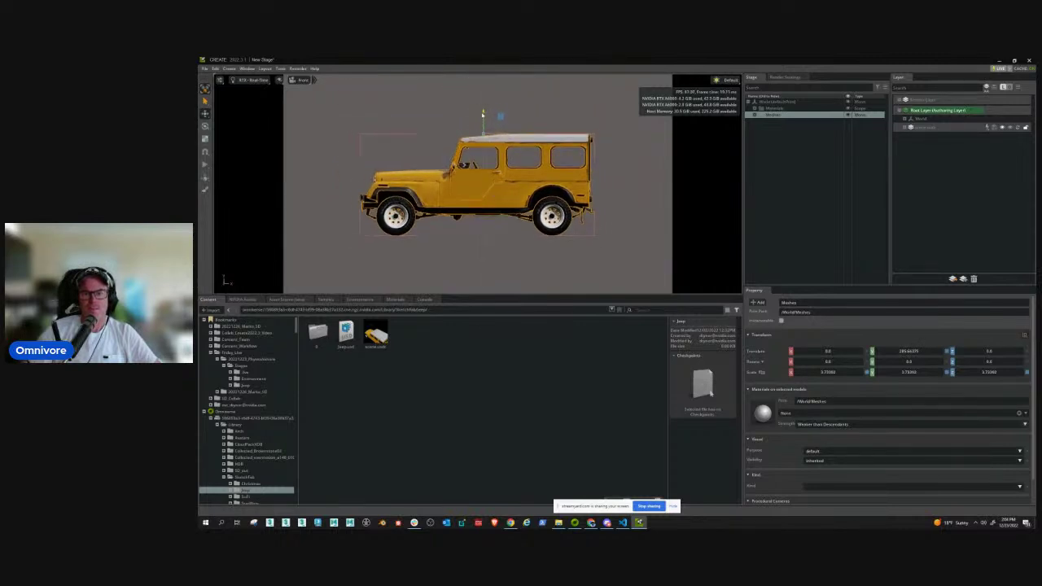
pyautogui.moveTo(483, 113); pyautogui.dragTo(482, 108)
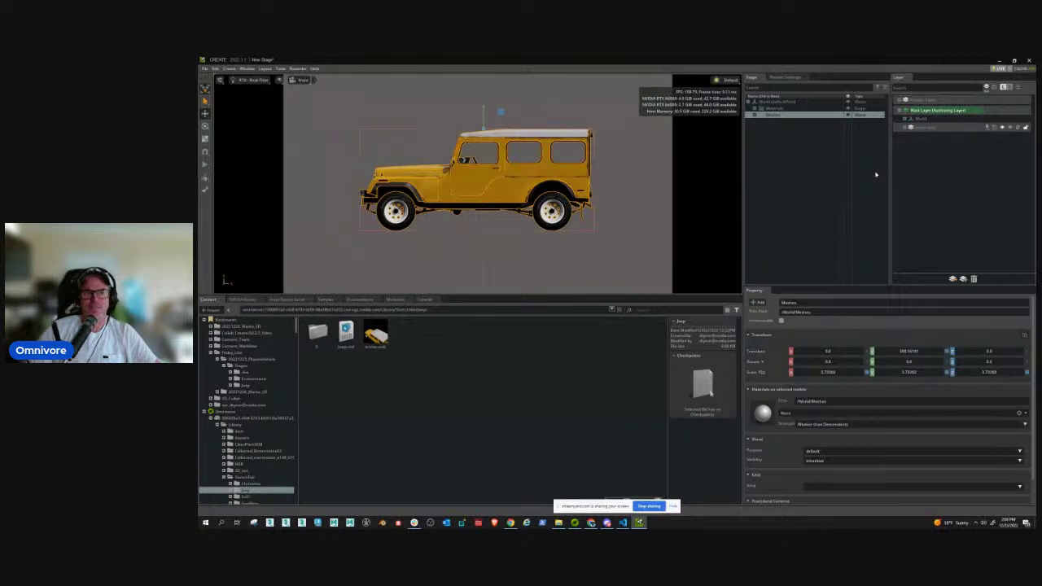
# Save the stage as Jeep_NoPhysics in the Jeep folder of the 20221223_PhysicsVehicle project's Stages folder
pyautogui.click(205, 69)
pyautogui.click(226, 148)
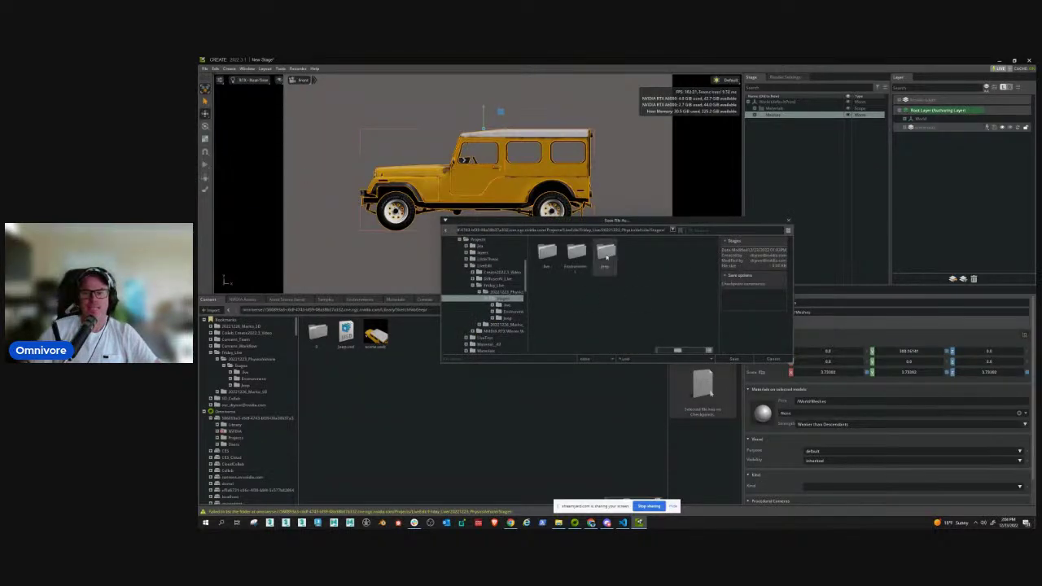
pyautogui.doubleClick(606, 254)
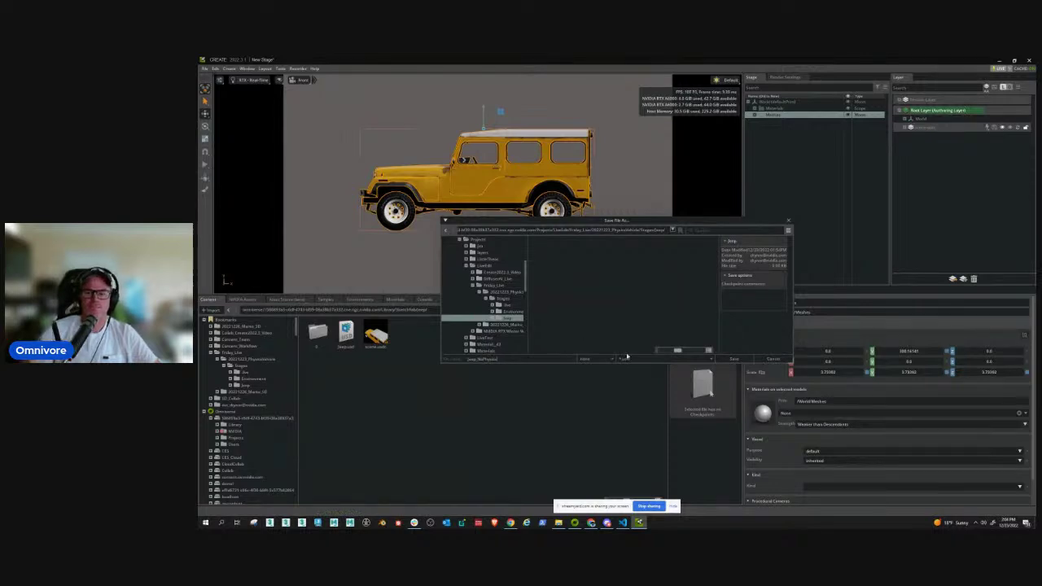
pyautogui.click(734, 359)
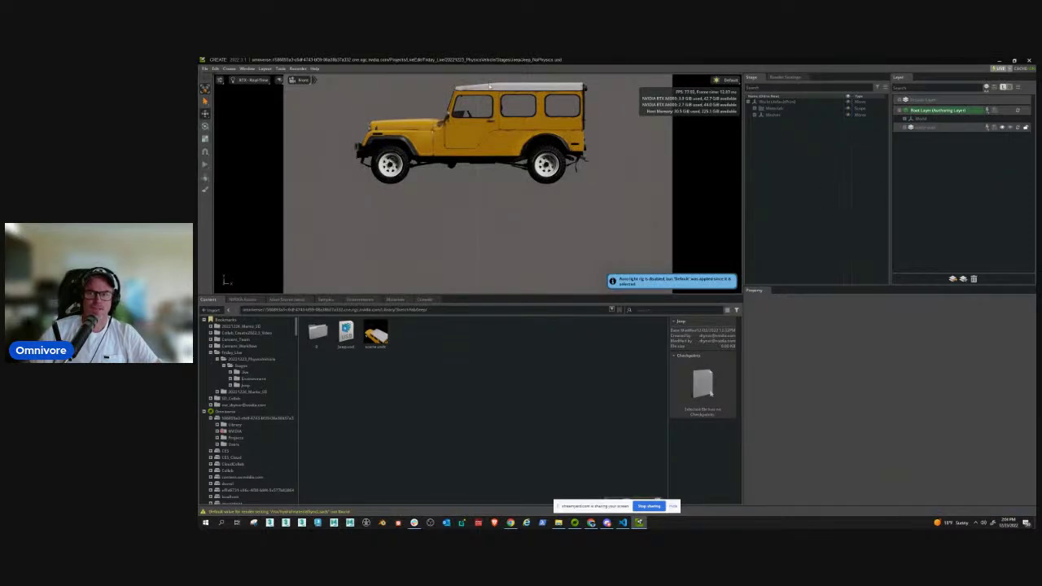
# In a new stage, add Jeep_NoPhysics.usd from the project's Jeep folder as a sublayer and expand its layer hierarchy
pyautogui.click(205, 69)
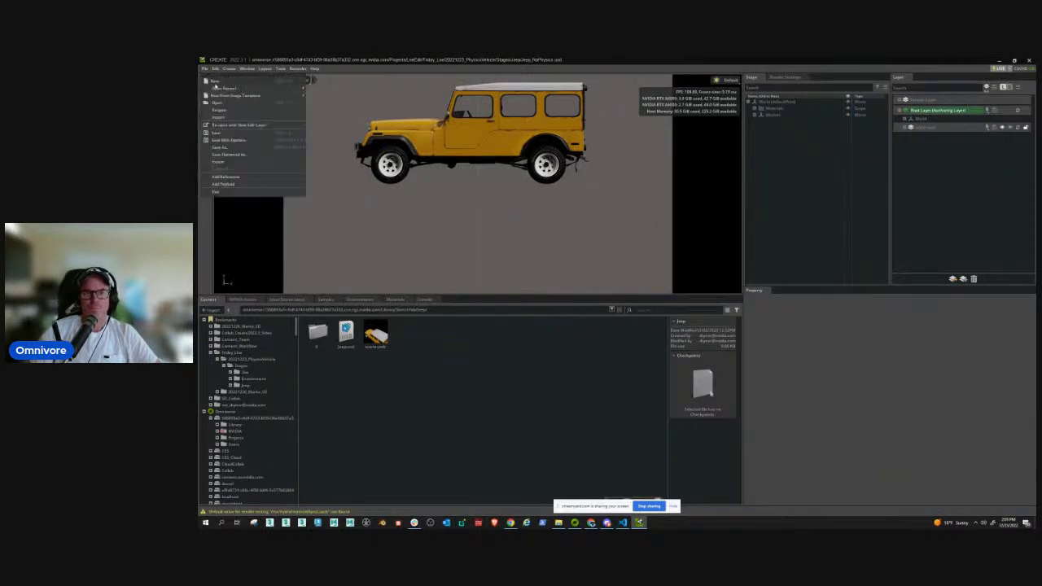
pyautogui.click(214, 81)
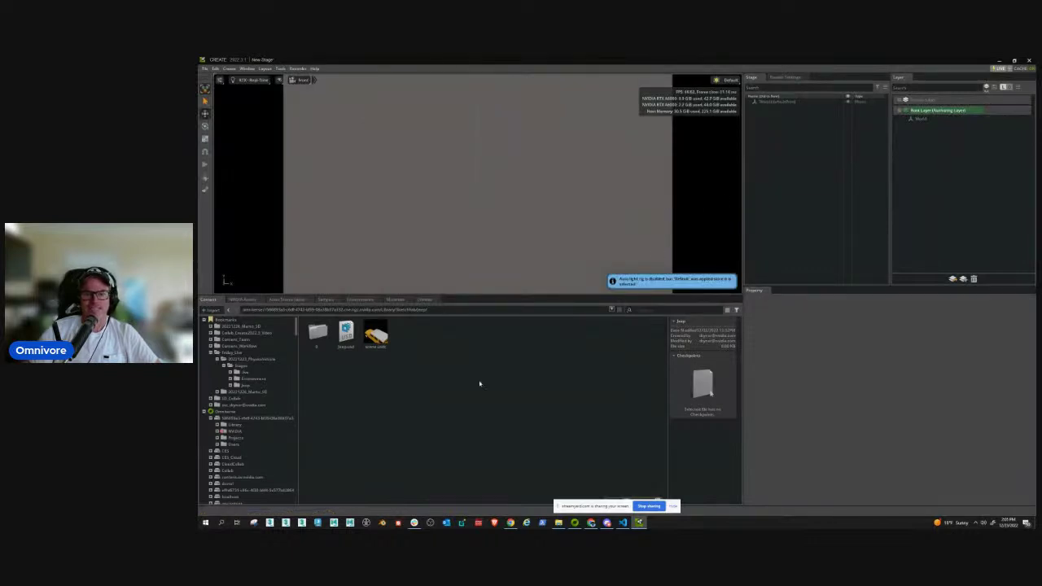
pyautogui.click(243, 385)
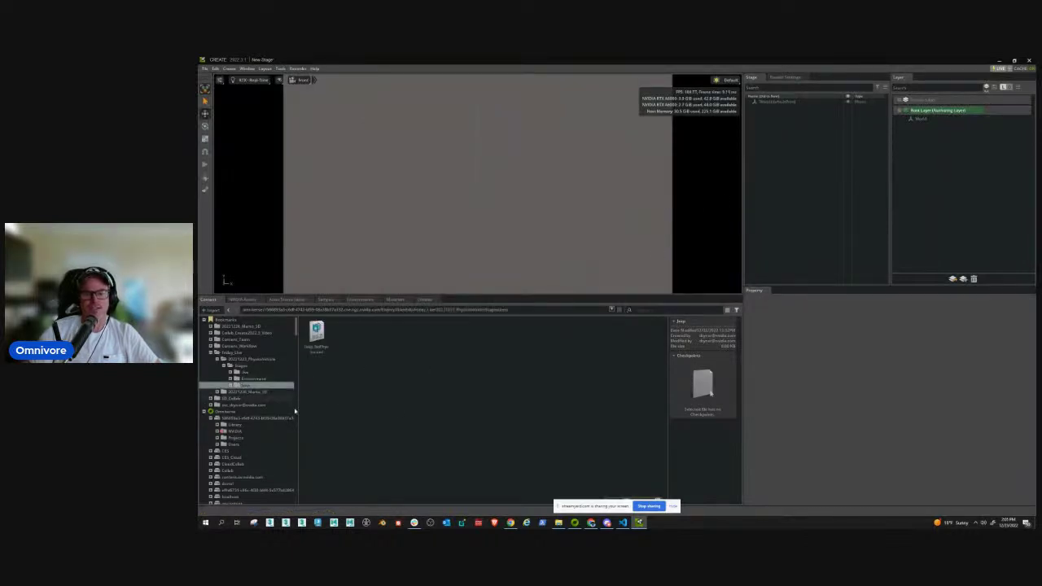
pyautogui.click(317, 334)
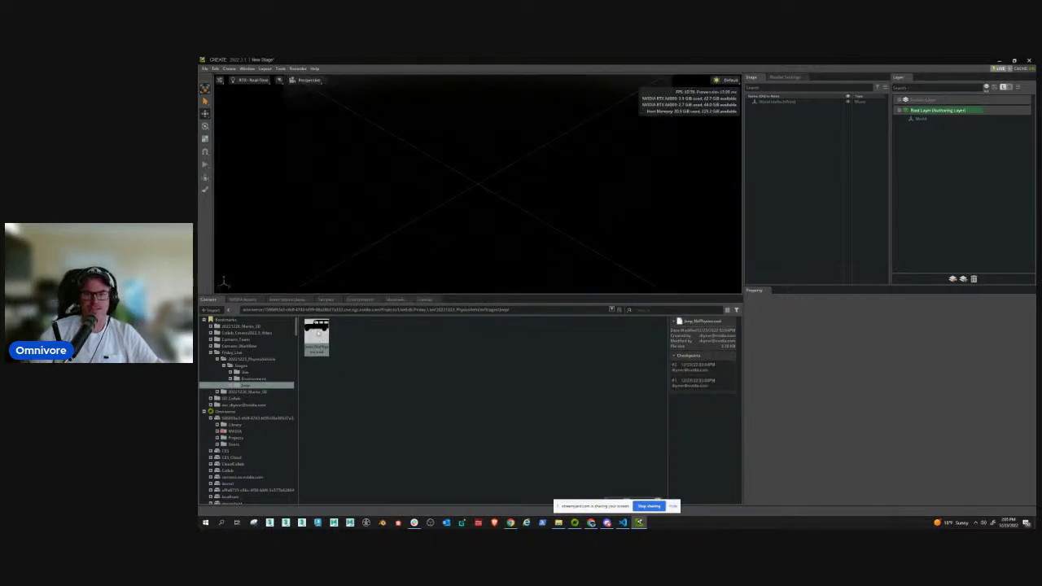
pyautogui.moveTo(317, 334); pyautogui.dragTo(949, 187)
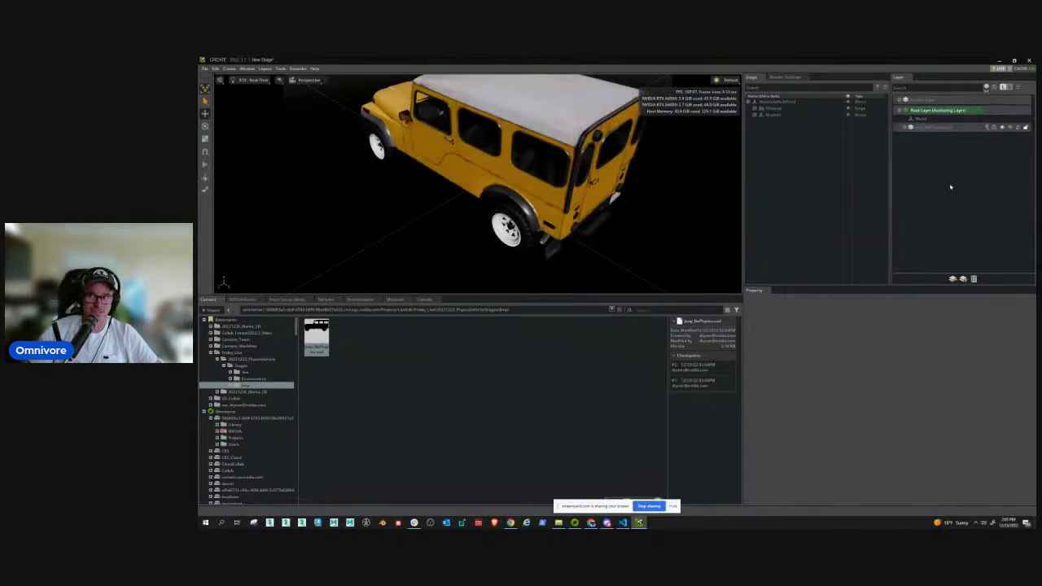
pyautogui.click(909, 129)
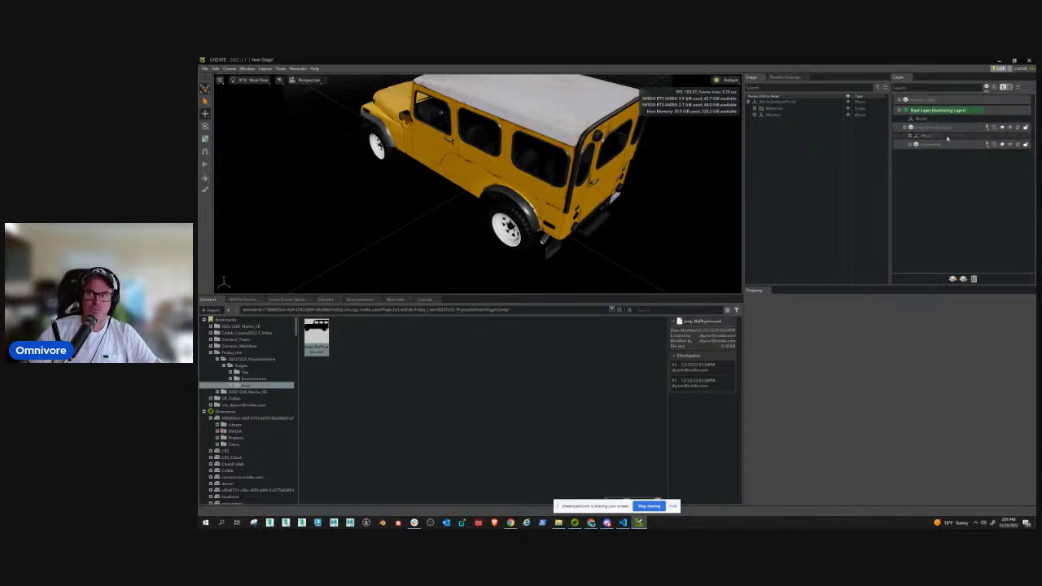
pyautogui.click(911, 137)
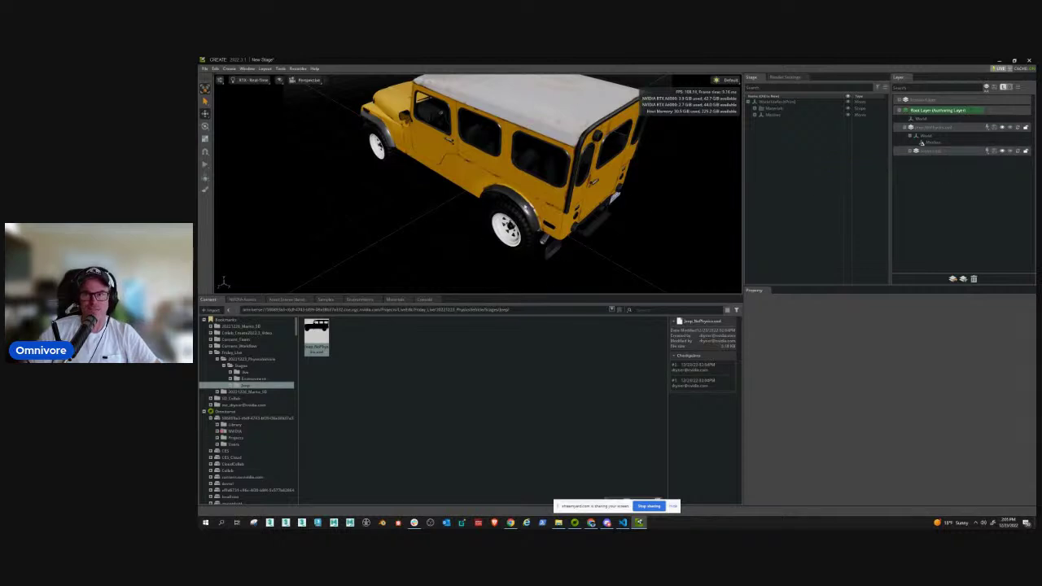
# Reopen the Jeep_NoPhysics stage from the recent files without saving the current stage
pyautogui.click(204, 69)
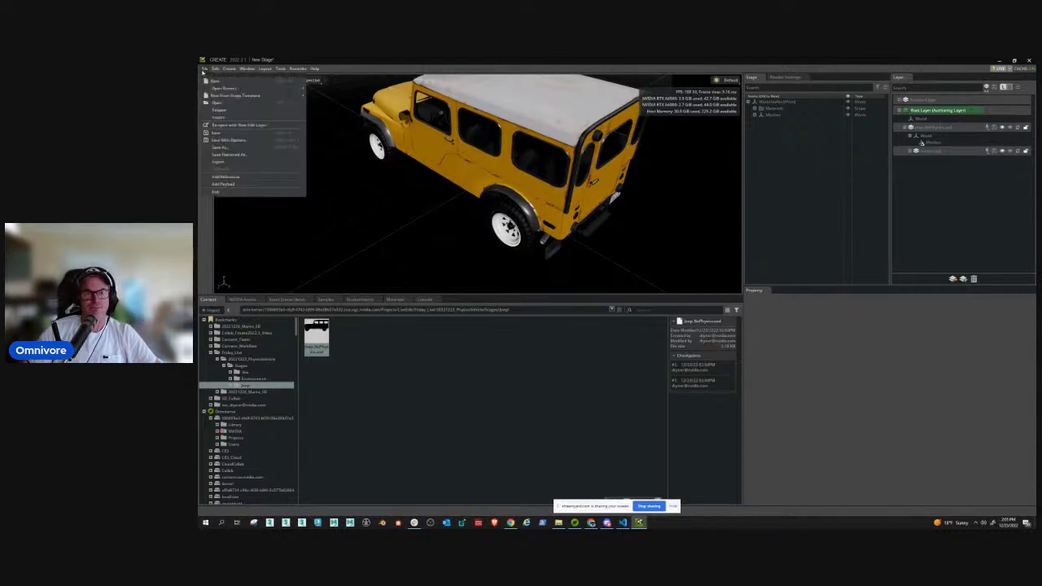
pyautogui.moveTo(223, 88)
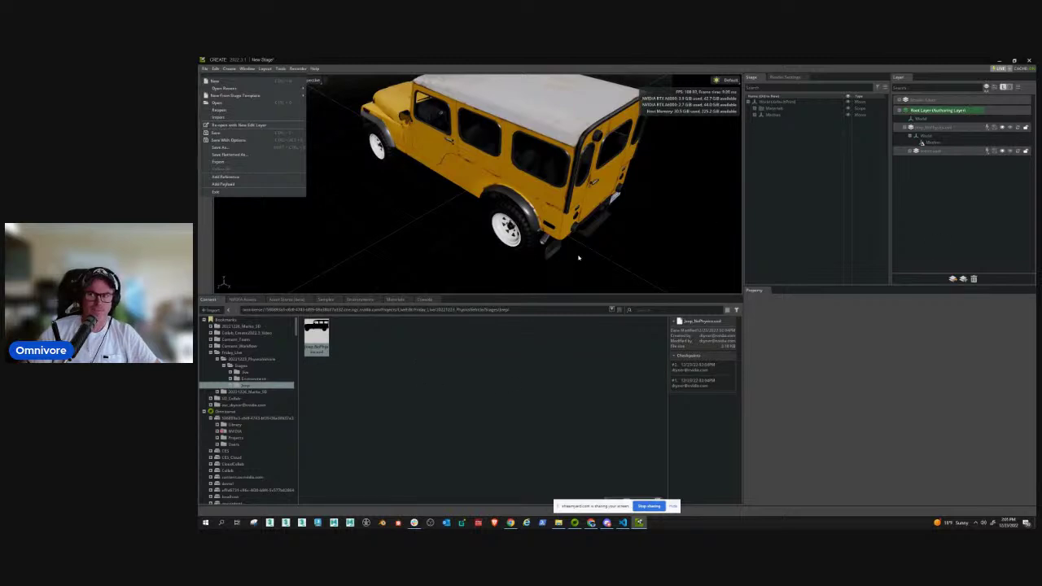
pyautogui.hotkey('ctrl', 'n')
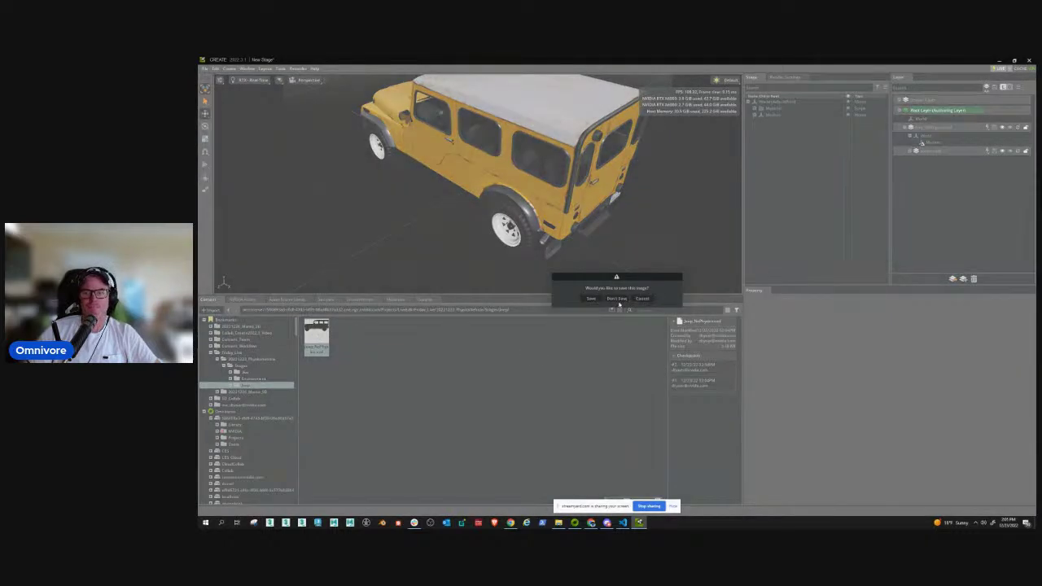
pyautogui.click(617, 299)
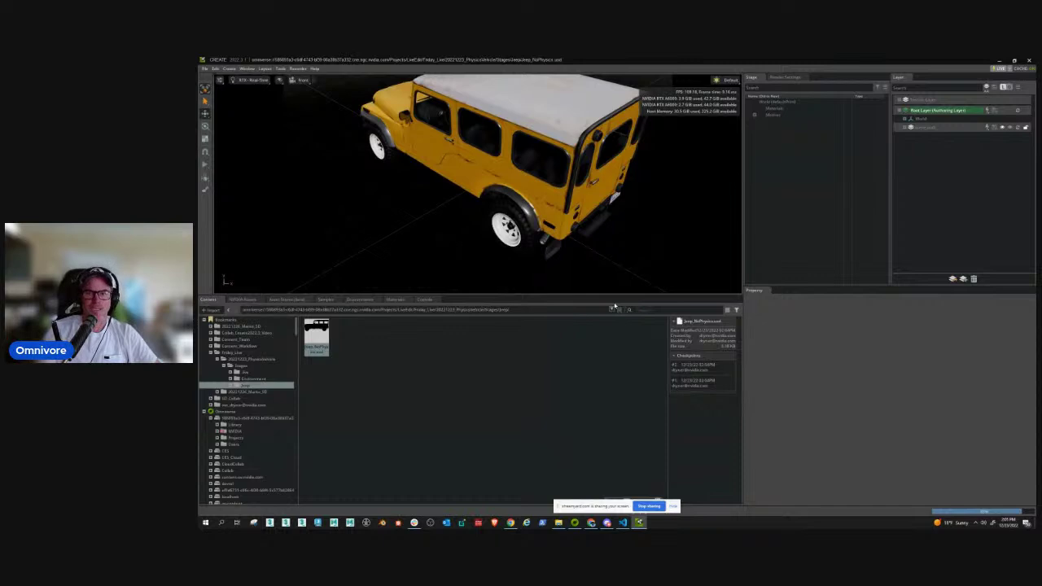
pyautogui.moveTo(629, 112); pyautogui.dragTo(538, 179, button='right')
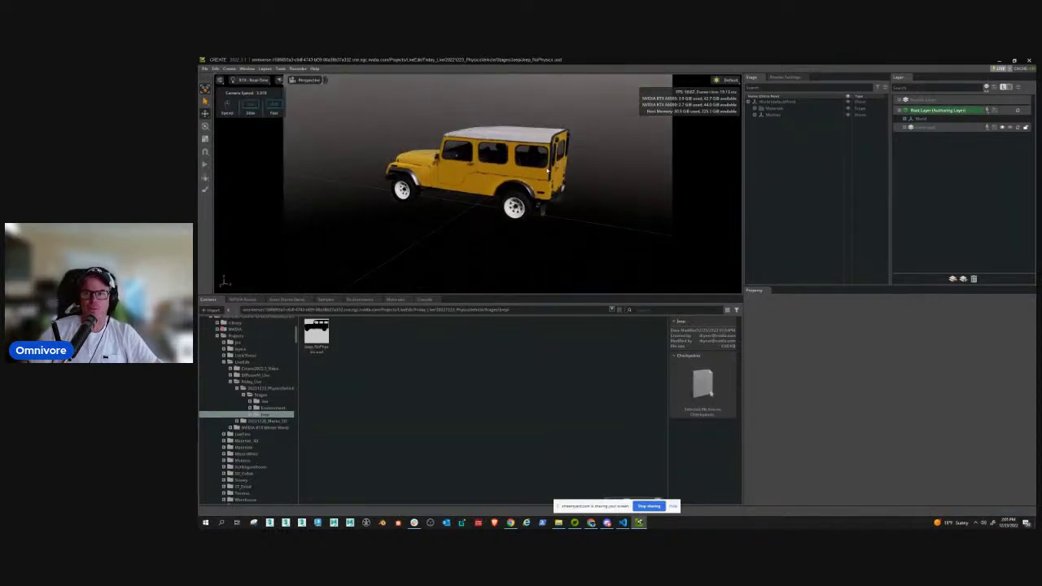
# Expand the jeep's Meshes hierarchy down to the individual parts under RootNode and enlarge the Stage panel to show them all
pyautogui.click(762, 115)
pyautogui.click(773, 134)
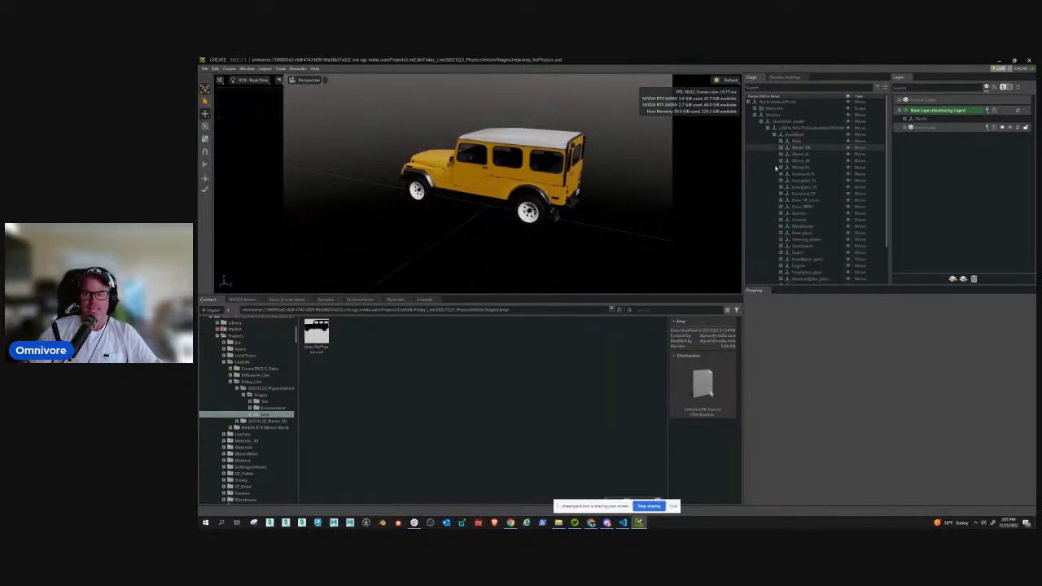
pyautogui.moveTo(813, 284); pyautogui.dragTo(813, 393)
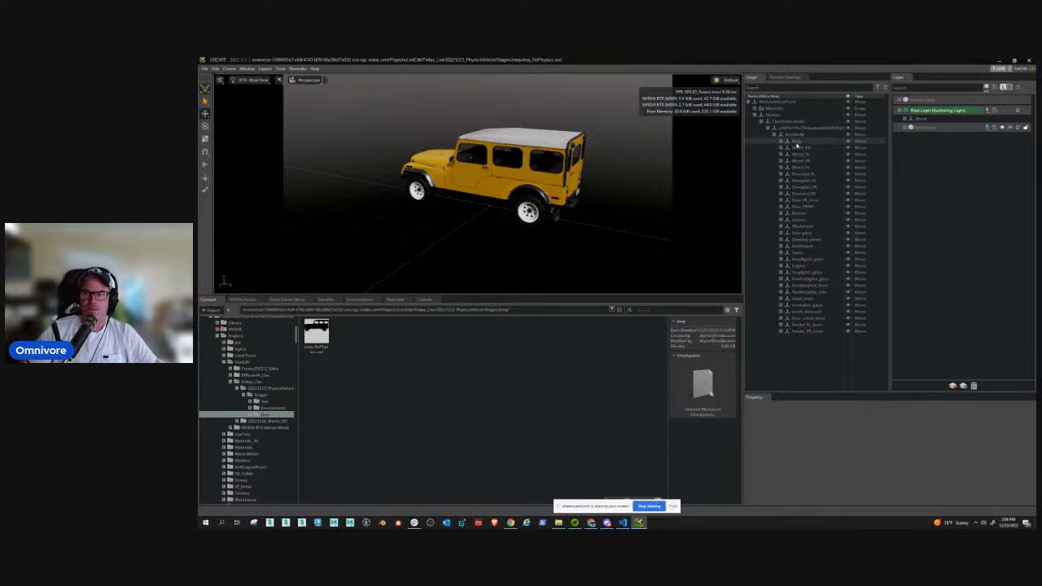
# Examine how the jeep model is split into parts by selecting them all and then the individual rear wheel prims
pyautogui.click(797, 142)
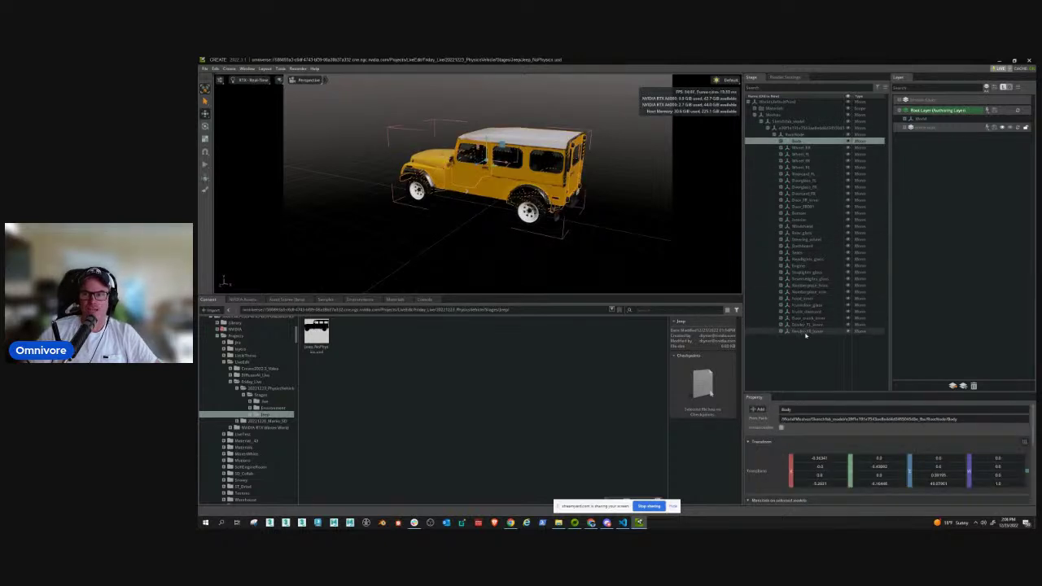
pyautogui.keyDown('shift'); pyautogui.click(806, 333); pyautogui.keyUp('shift')
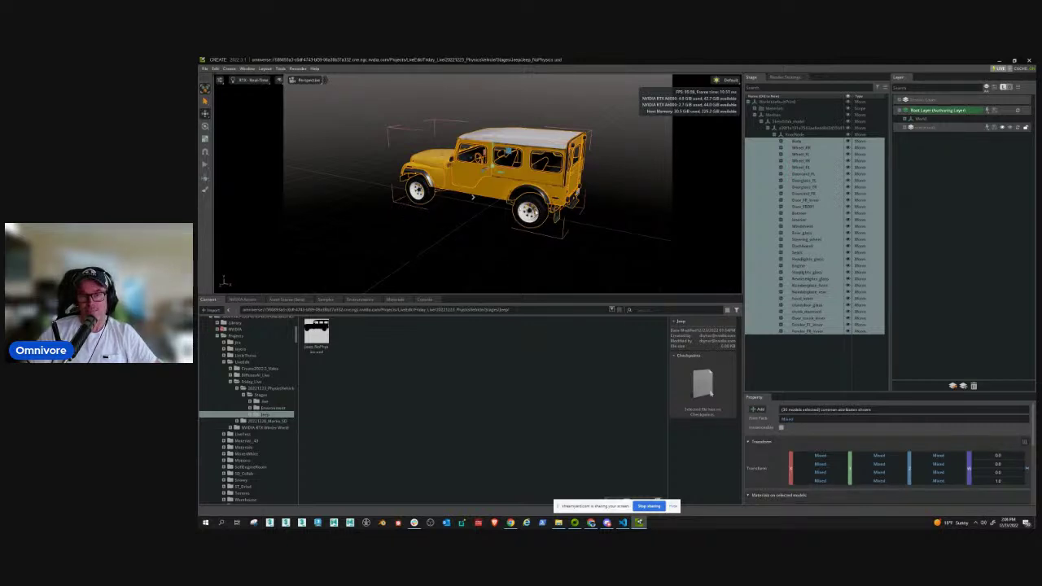
pyautogui.moveTo(538, 212); pyautogui.dragTo(514, 220, button='right')
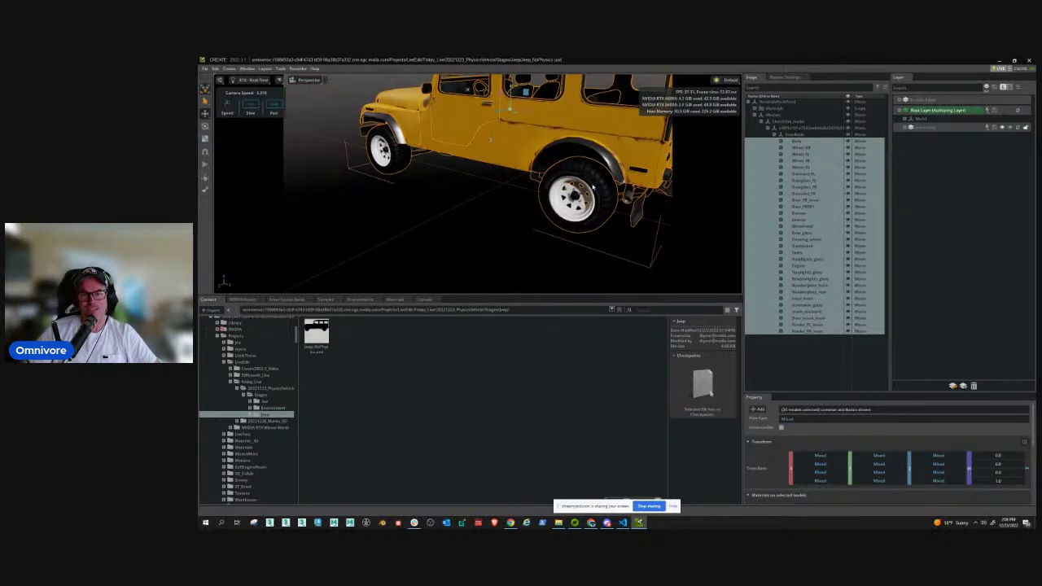
pyautogui.click(805, 148)
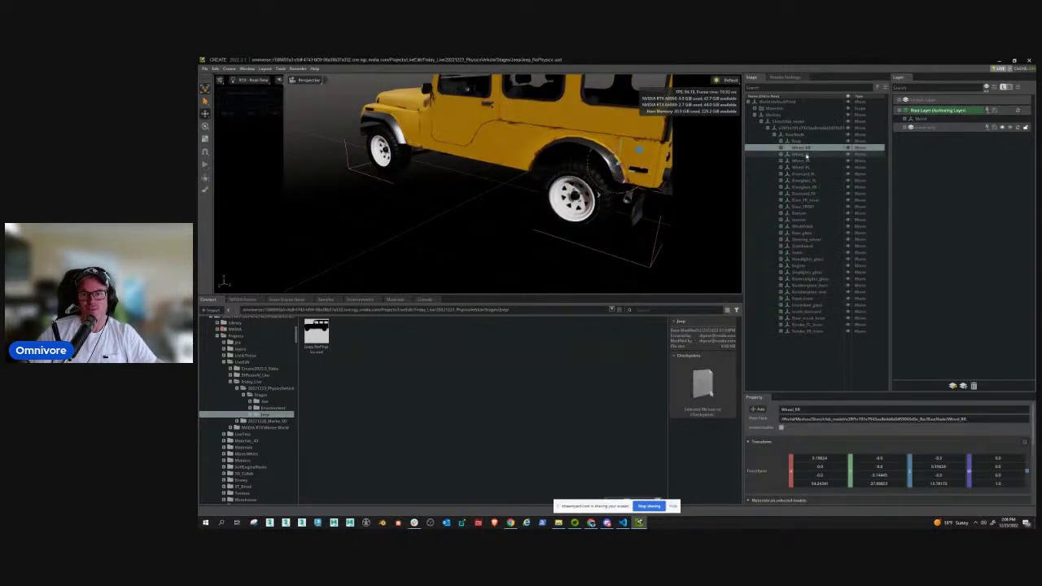
pyautogui.click(802, 167)
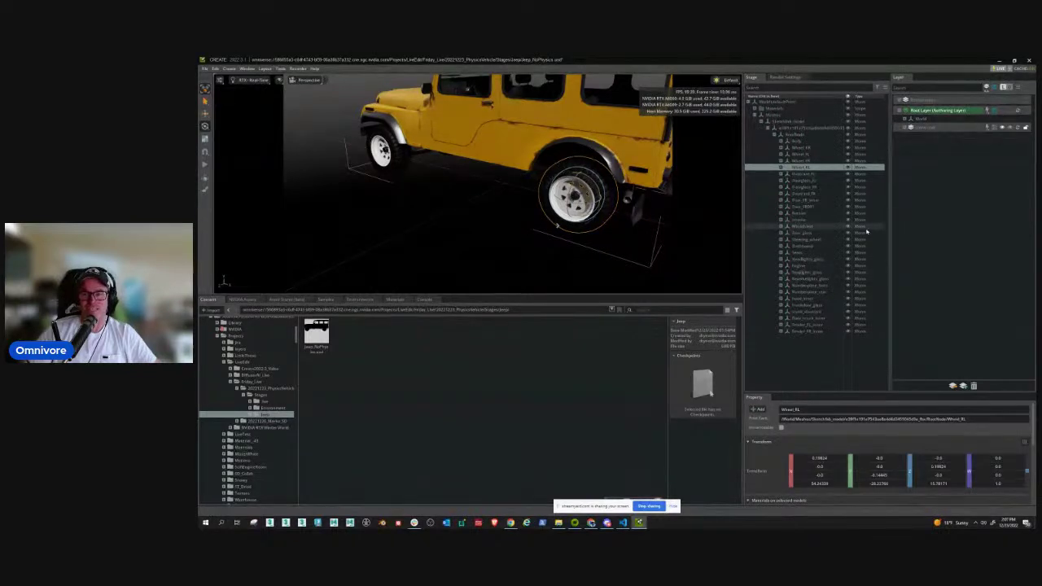
# Group all the jeep parts under RootNode except the four wheels and name the group Chassis
pyautogui.moveTo(794, 142); pyautogui.dragTo(792, 348)
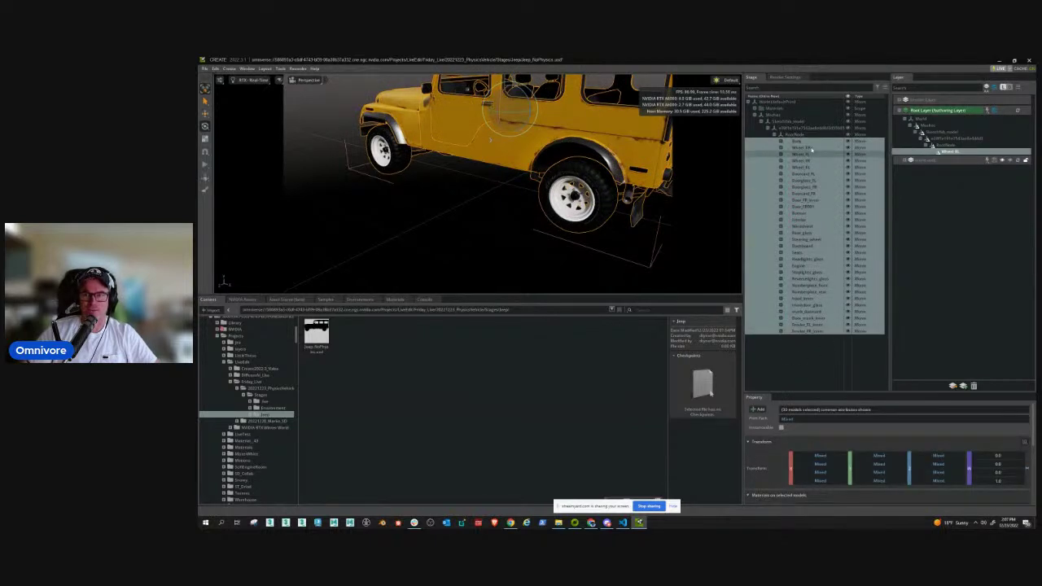
pyautogui.keyDown('ctrl'); pyautogui.moveTo(802, 148); pyautogui.dragTo(802, 167); pyautogui.keyUp('ctrl')
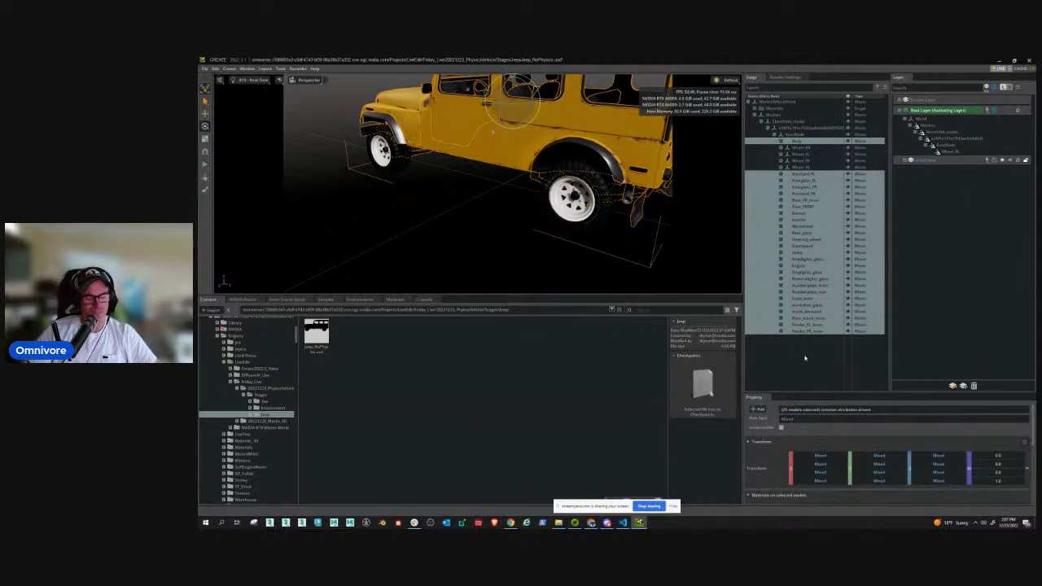
pyautogui.hotkey('ctrl', 'g')
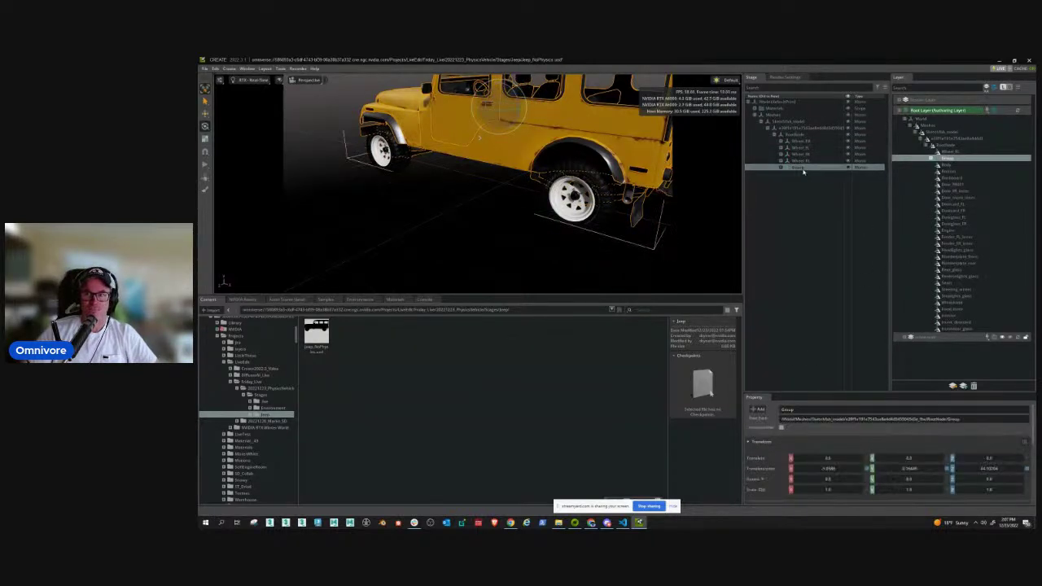
pyautogui.doubleClick(801, 167)
pyautogui.write('W')
pyautogui.press('Return')
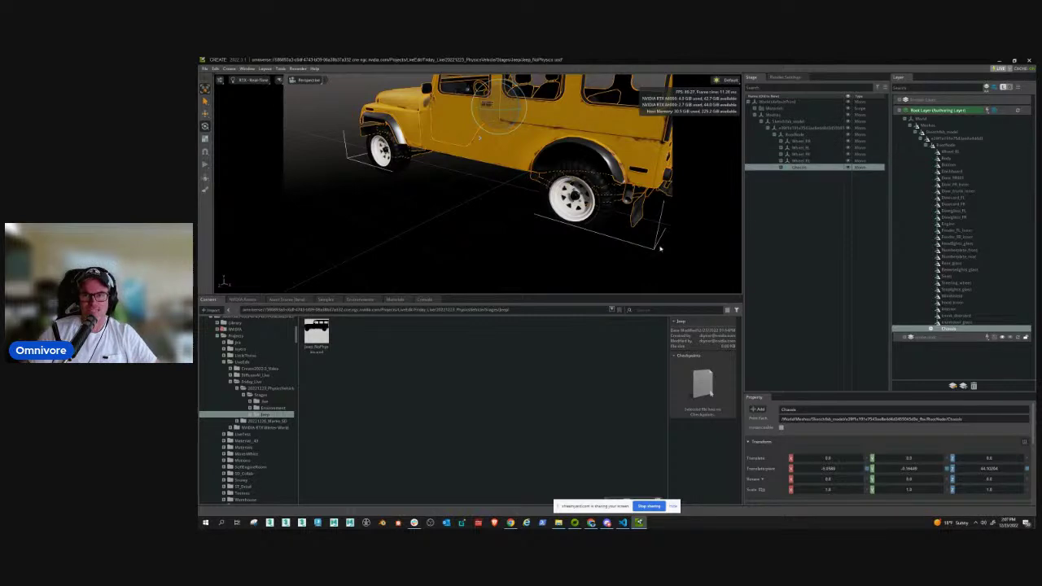
# Save the regrouped jeep to the Jeep_NoPhysics file
pyautogui.moveTo(525, 227)
pyautogui.mouseDown(button='right')
pyautogui.moveTo(548, 221)
pyautogui.moveTo(530, 233)
pyautogui.mouseUp(button='right')
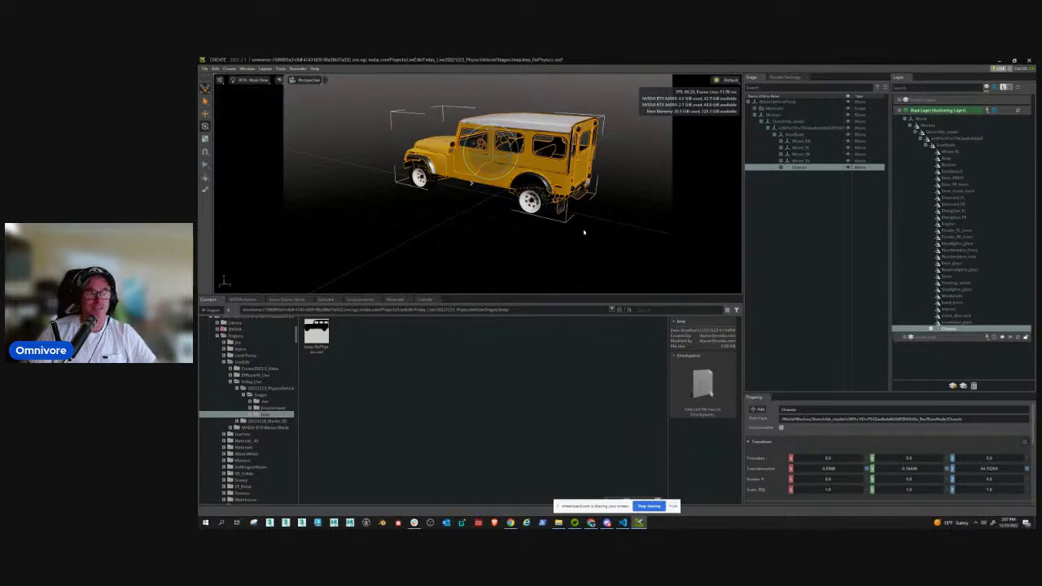
pyautogui.hotkey('ctrl', 's')
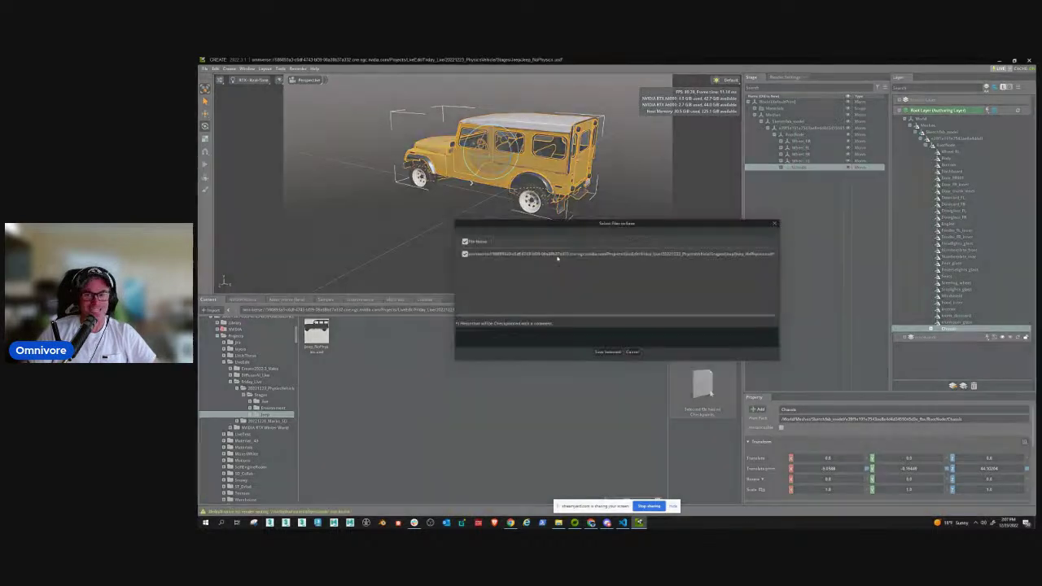
pyautogui.click(607, 352)
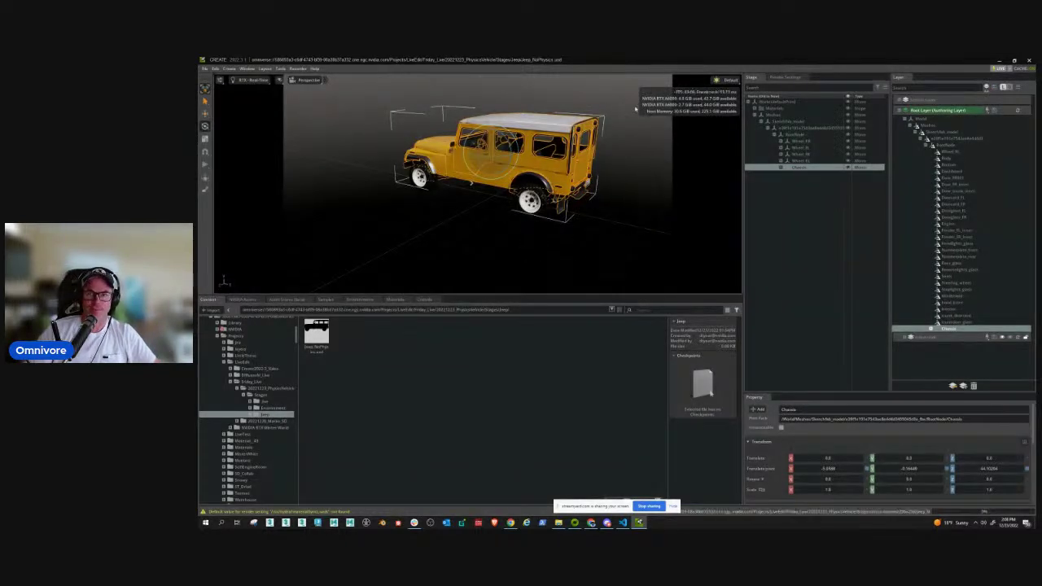
# In a new stage, add Jeep_NoPhysics.usd as a sublayer and save the stage as Jeep_Materials in the Jeep folder
pyautogui.click(205, 68)
pyautogui.click(220, 79)
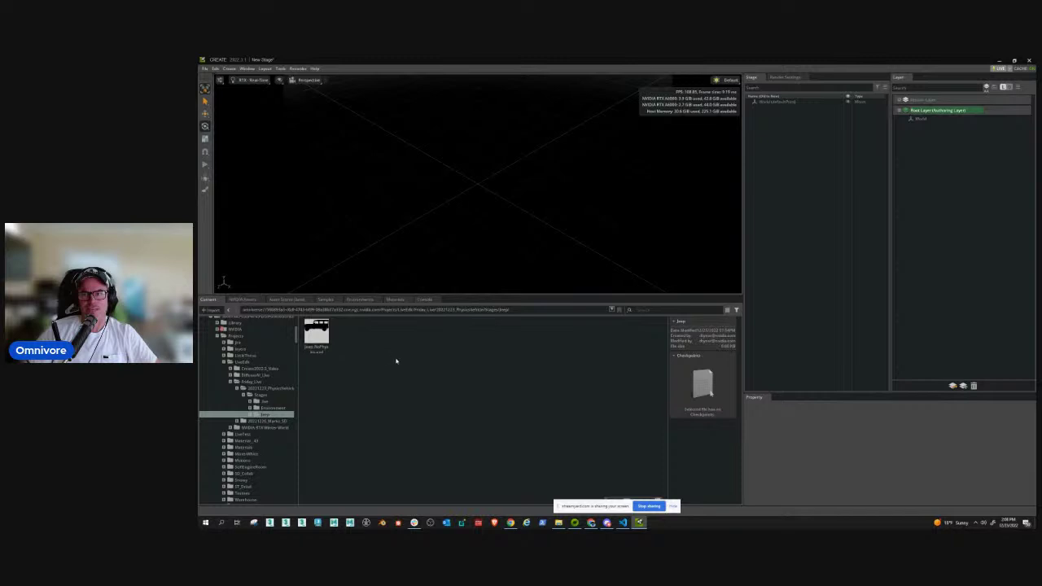
pyautogui.moveTo(316, 340); pyautogui.dragTo(946, 253)
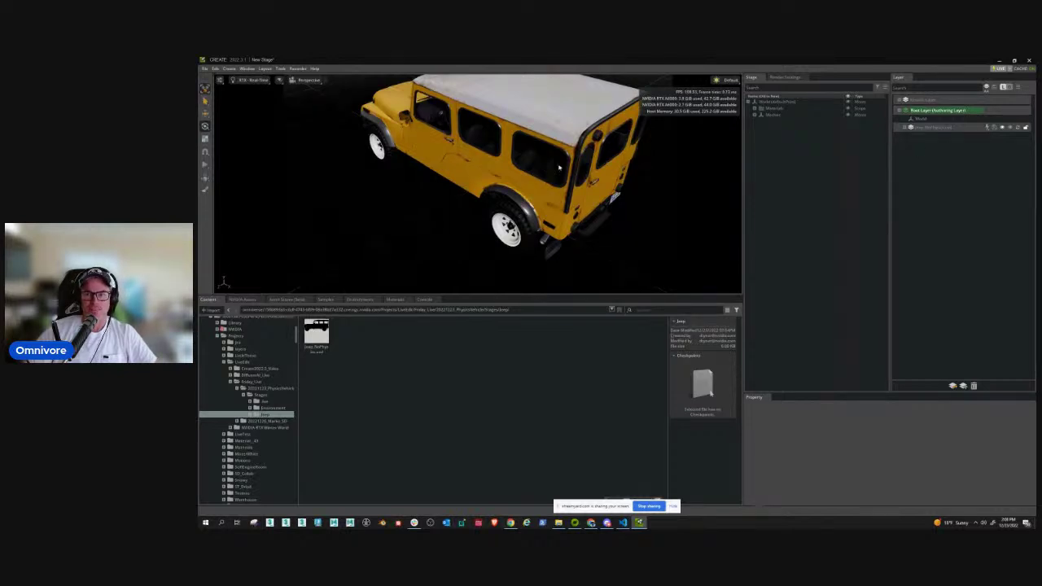
pyautogui.hotkey('ctrl', 'shift', 's')
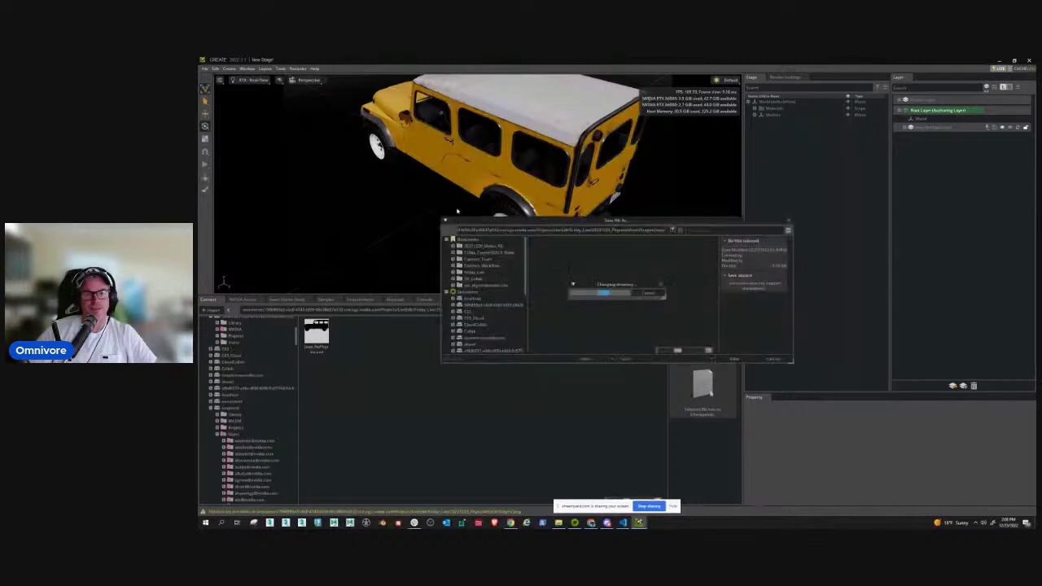
pyautogui.click(546, 257)
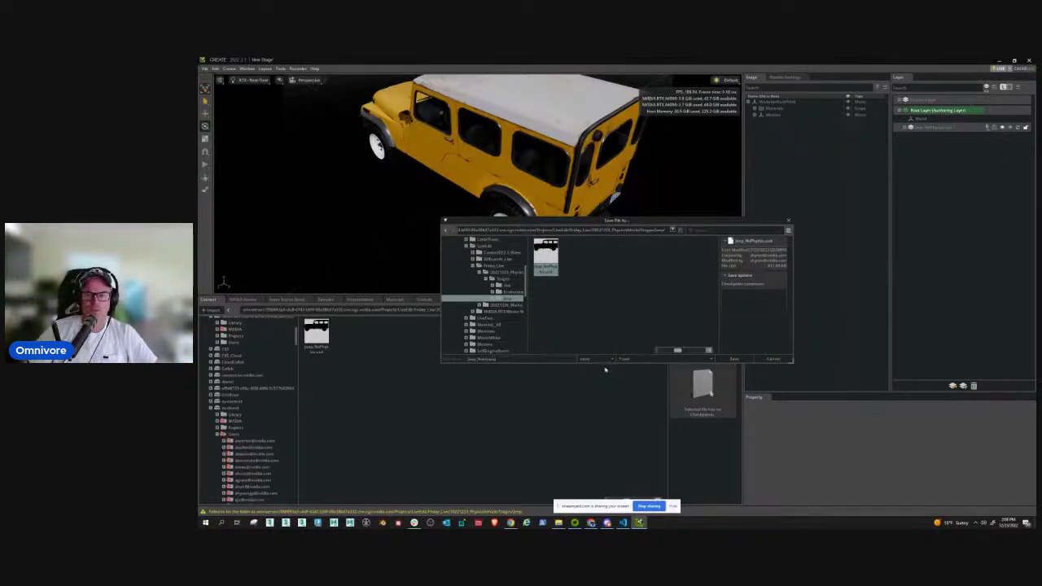
pyautogui.press('Return')
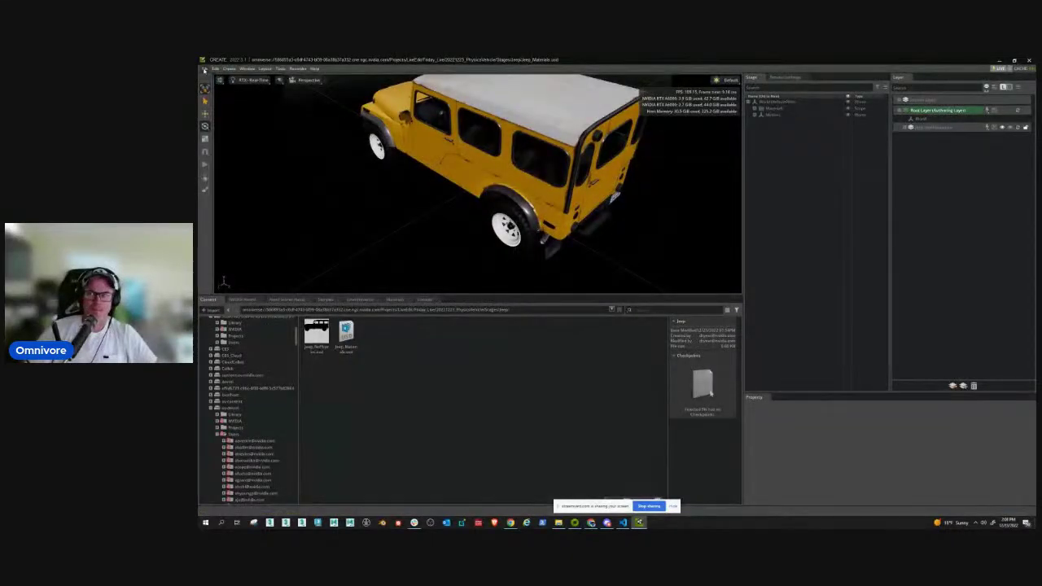
pyautogui.click(205, 69)
pyautogui.moveTo(224, 88)
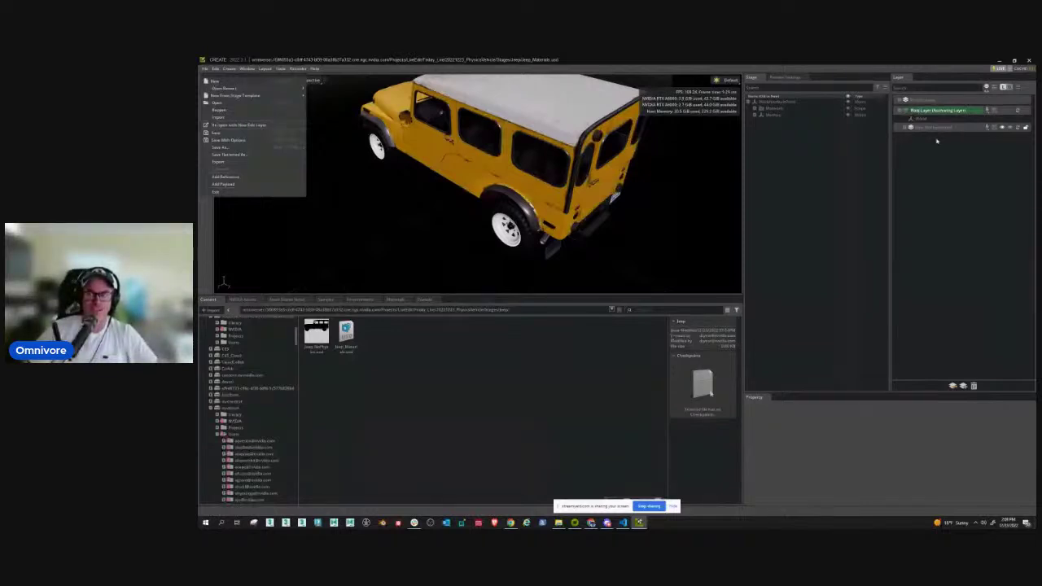
pyautogui.click(407, 241)
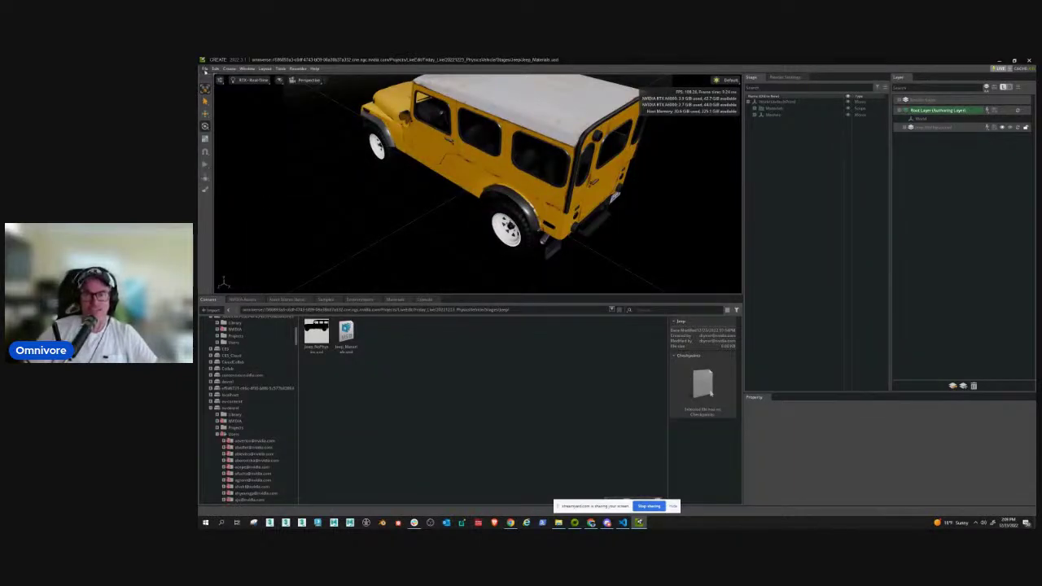
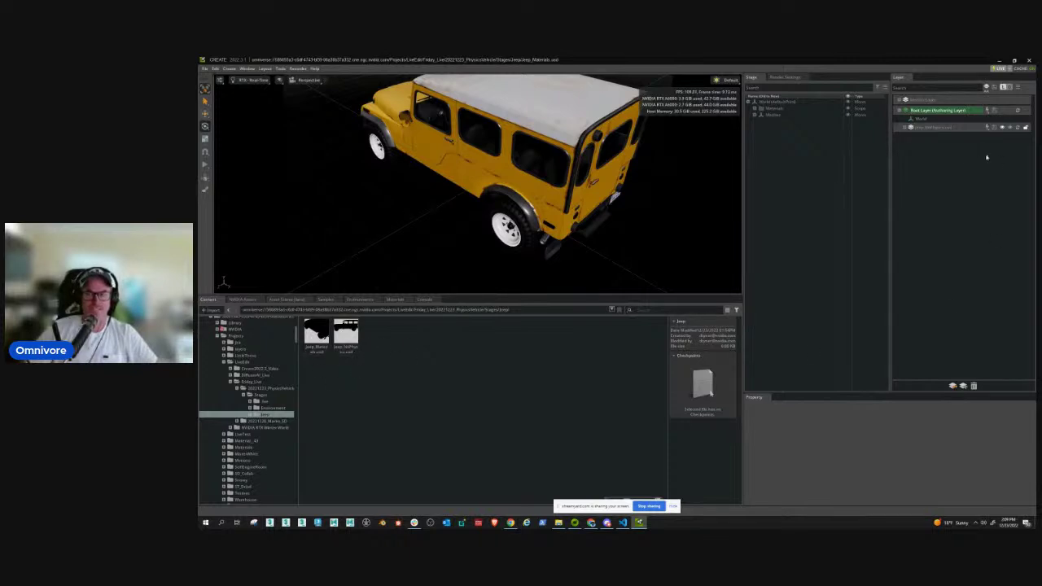
# Remove the Jeep_NoPhysics.usd sublayer from the Jeep_Materials stage
pyautogui.click(937, 127)
pyautogui.rightClick(937, 128)
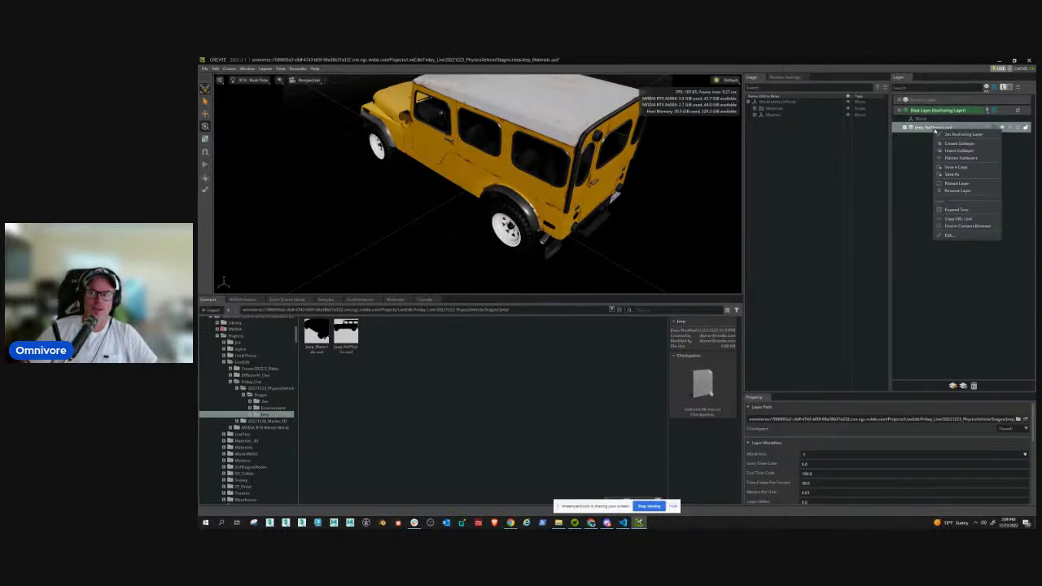
pyautogui.click(957, 190)
pyautogui.click(596, 300)
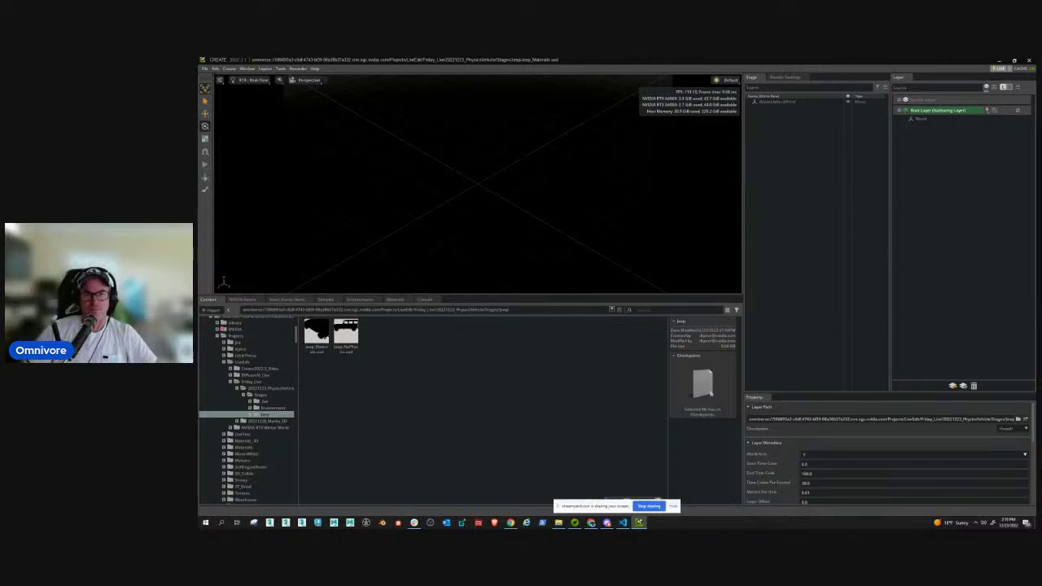
# In a new stage, add Jeep_NoPhysics.usd and Jeep_Materials.usd as sublayers and save it as Jeep_PhysicsVehicle in the Jeep folder
pyautogui.click(204, 69)
pyautogui.click(214, 81)
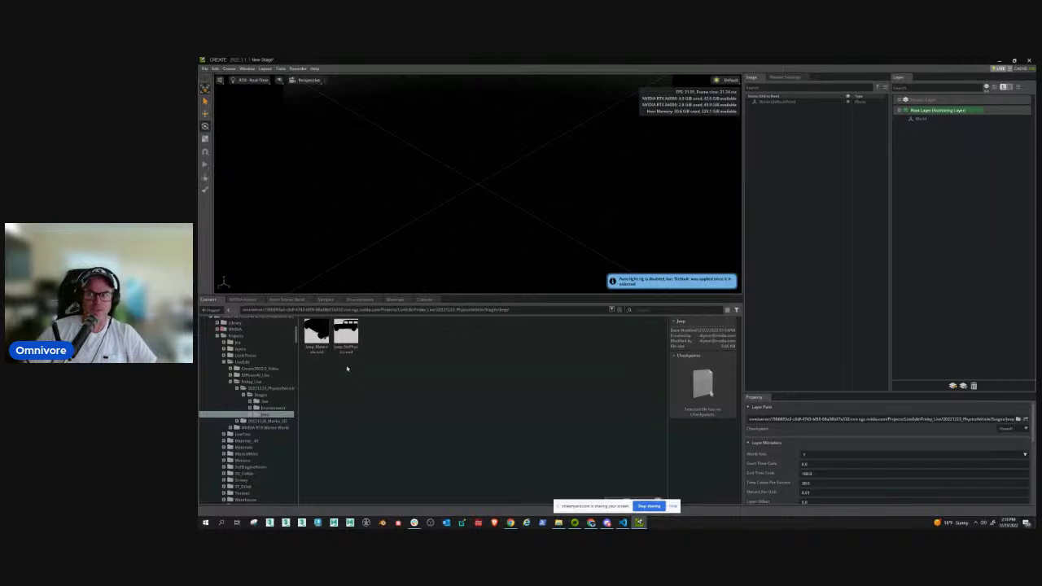
pyautogui.moveTo(345, 334); pyautogui.dragTo(868, 204)
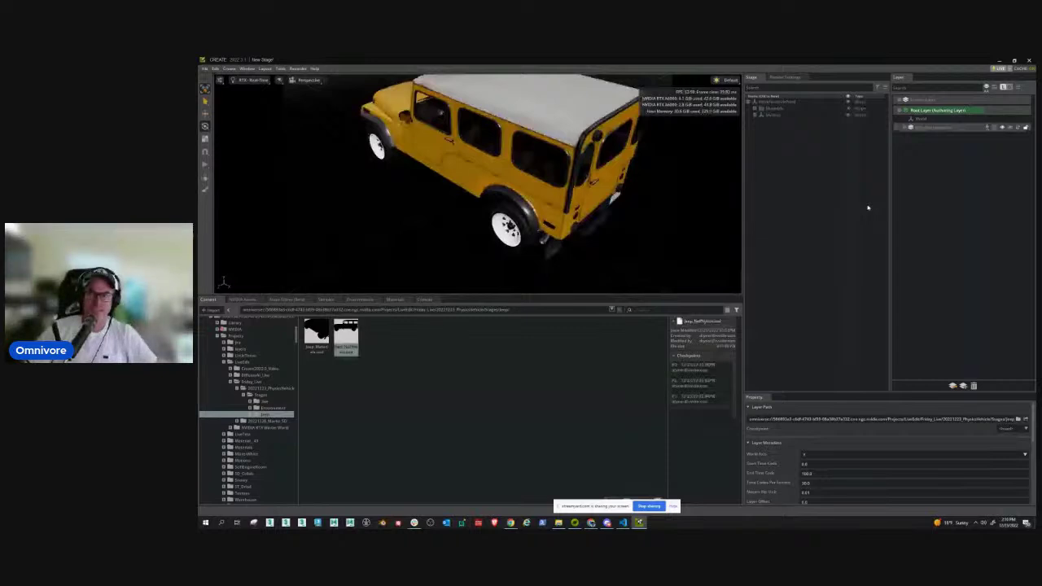
pyautogui.hotkey('ctrl', 's')
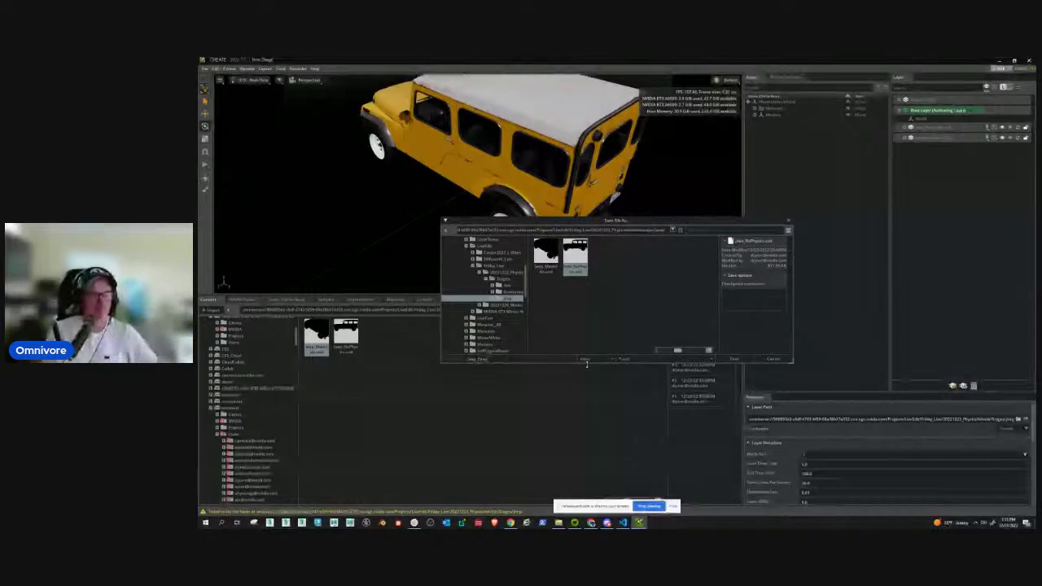
pyautogui.click(734, 359)
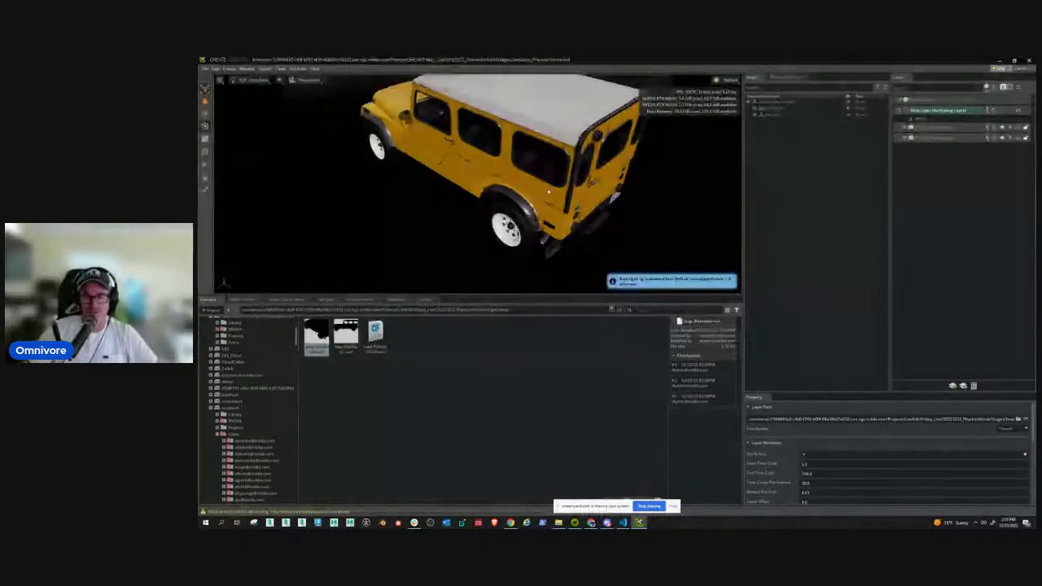
pyautogui.keyDown('alt'); pyautogui.moveTo(549, 191); pyautogui.dragTo(551, 223); pyautogui.keyUp('alt')
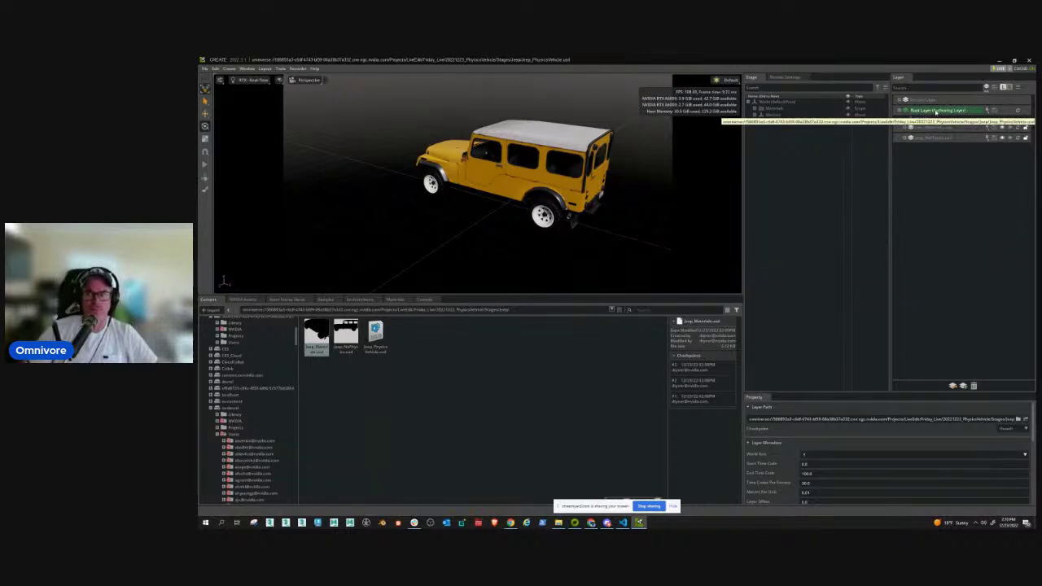
pyautogui.click(900, 114)
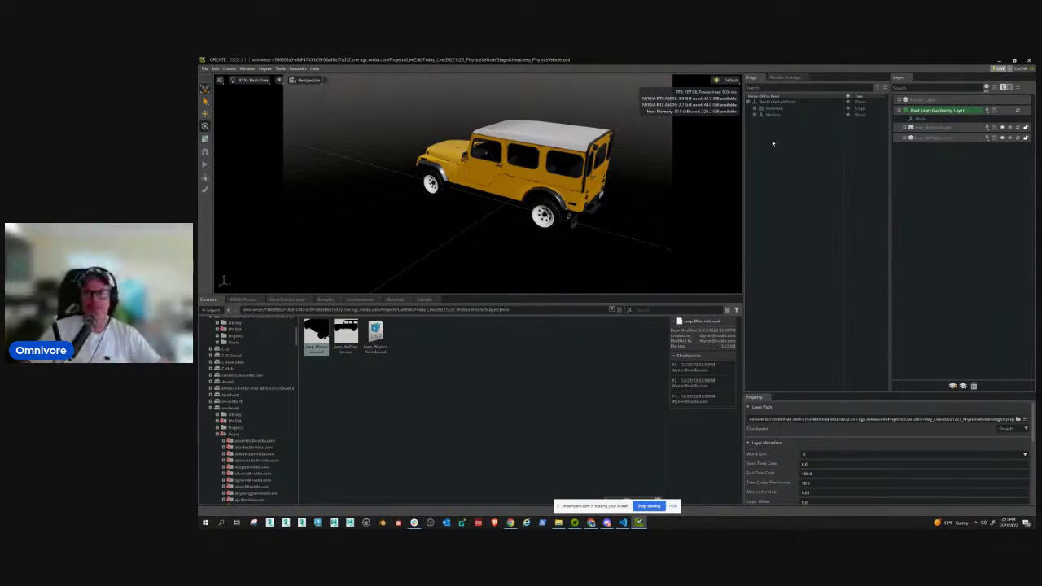
# Add a physics ground plane to the stage and open the PhysX Vehicle Wizard beside the jeep
pyautogui.rightClick(773, 144)
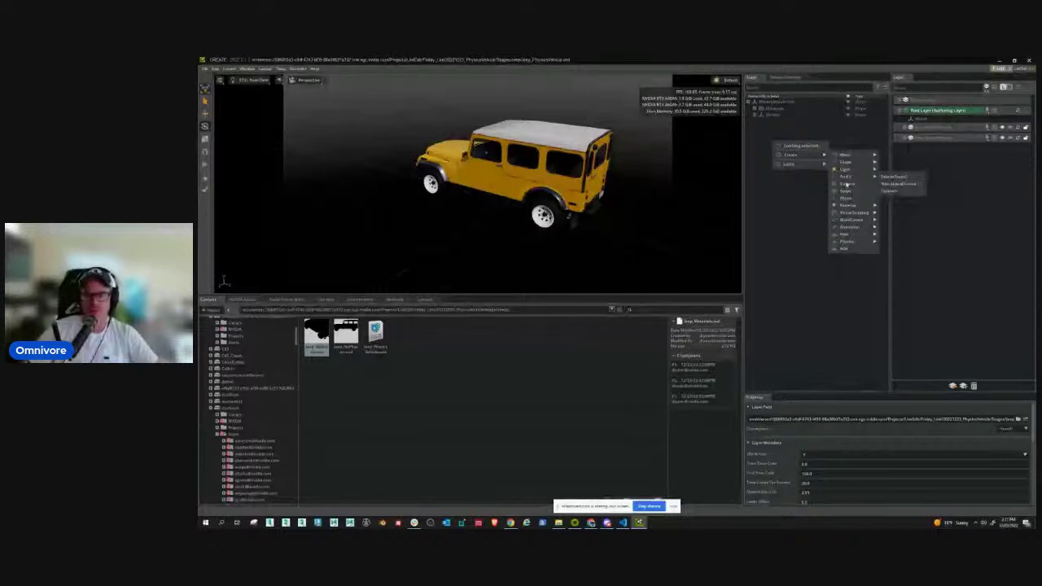
pyautogui.click(896, 177)
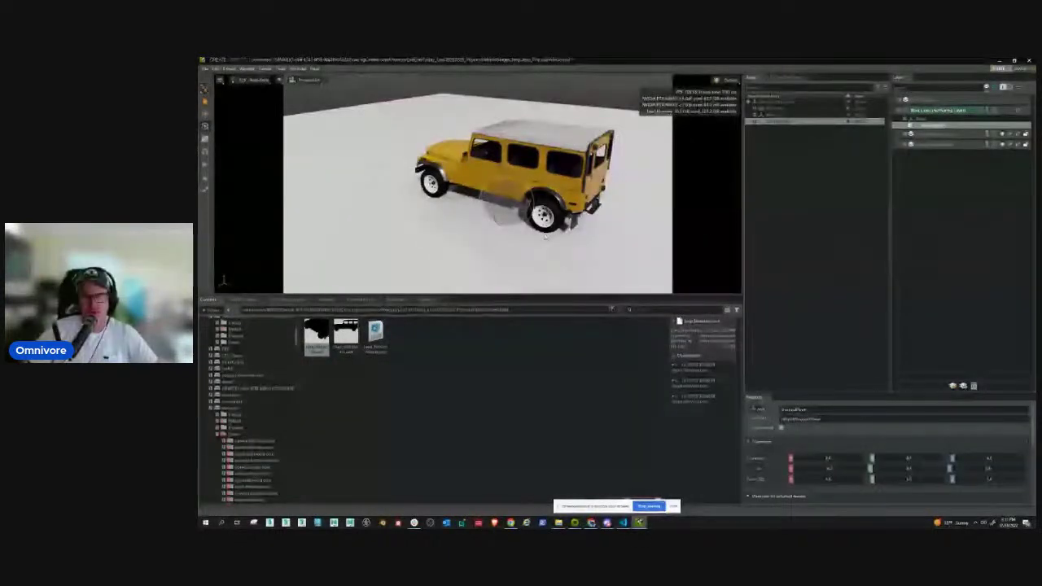
pyautogui.click(229, 68)
pyautogui.moveTo(236, 152)
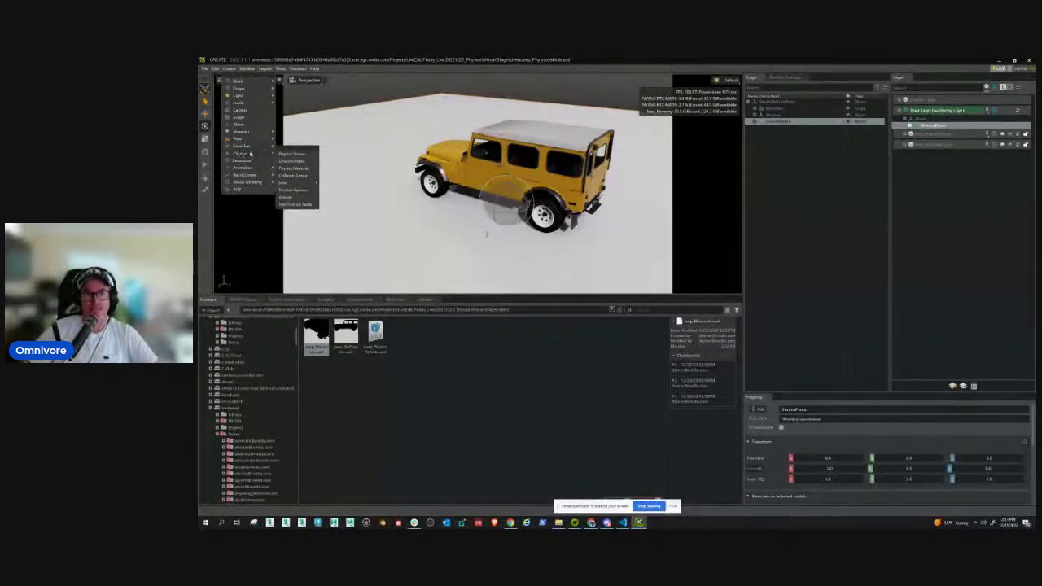
pyautogui.click(289, 197)
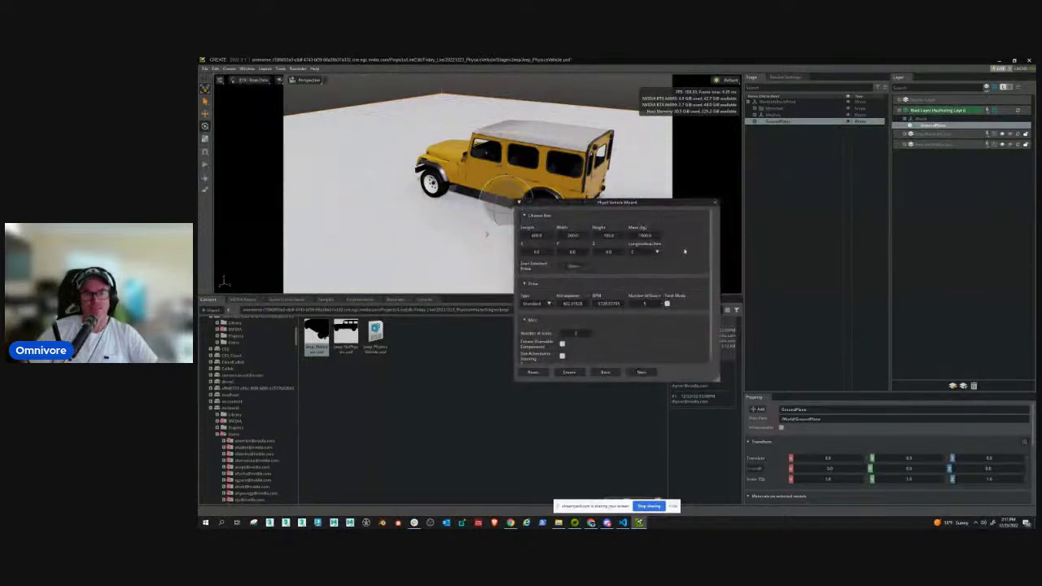
pyautogui.moveTo(602, 205); pyautogui.dragTo(334, 229)
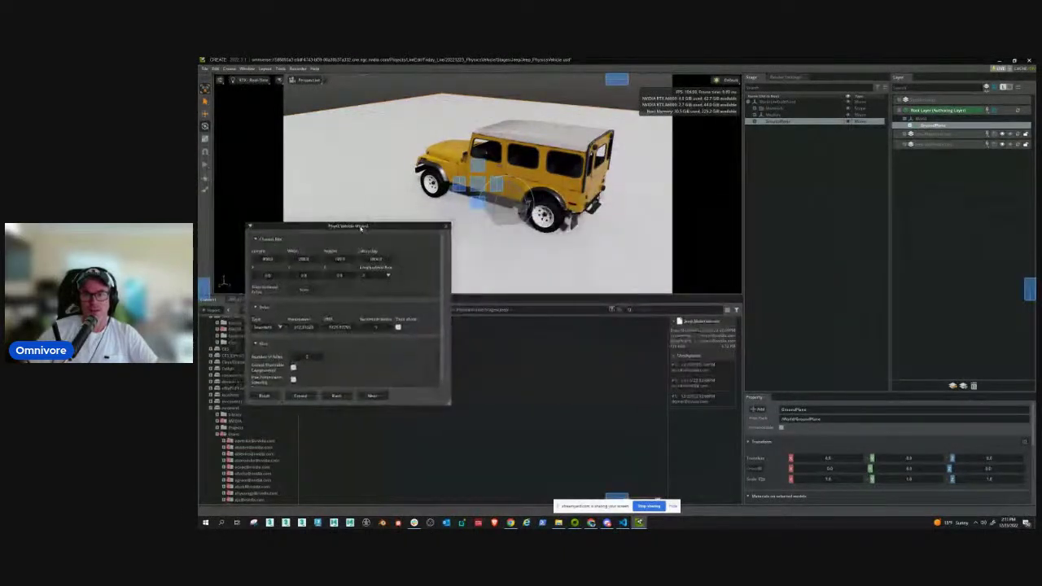
# Expand the jeep's mesh hierarchy and scan the Chassis prim into the wizard's chassis box
pyautogui.click(754, 114)
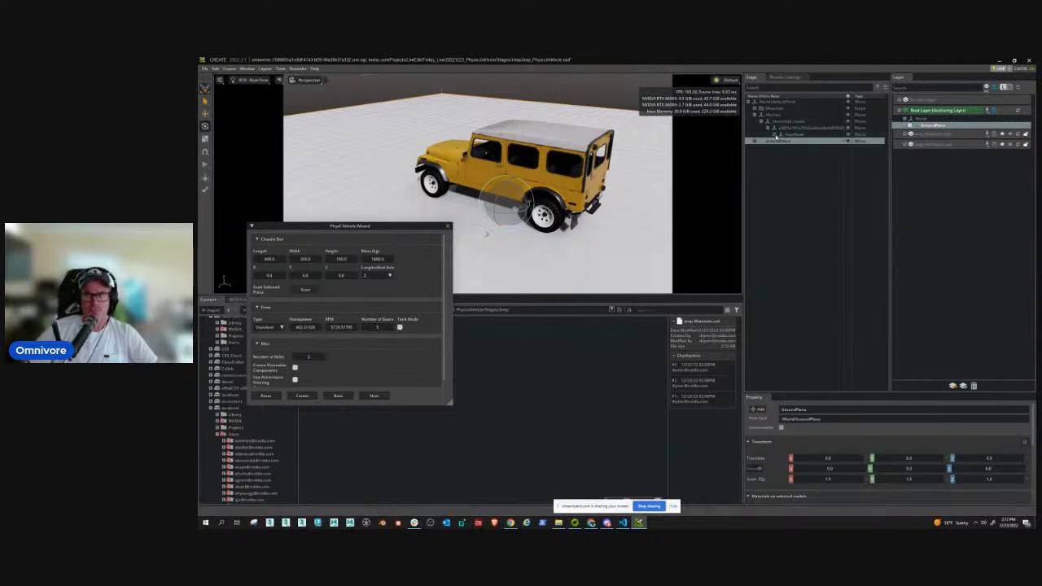
pyautogui.click(776, 135)
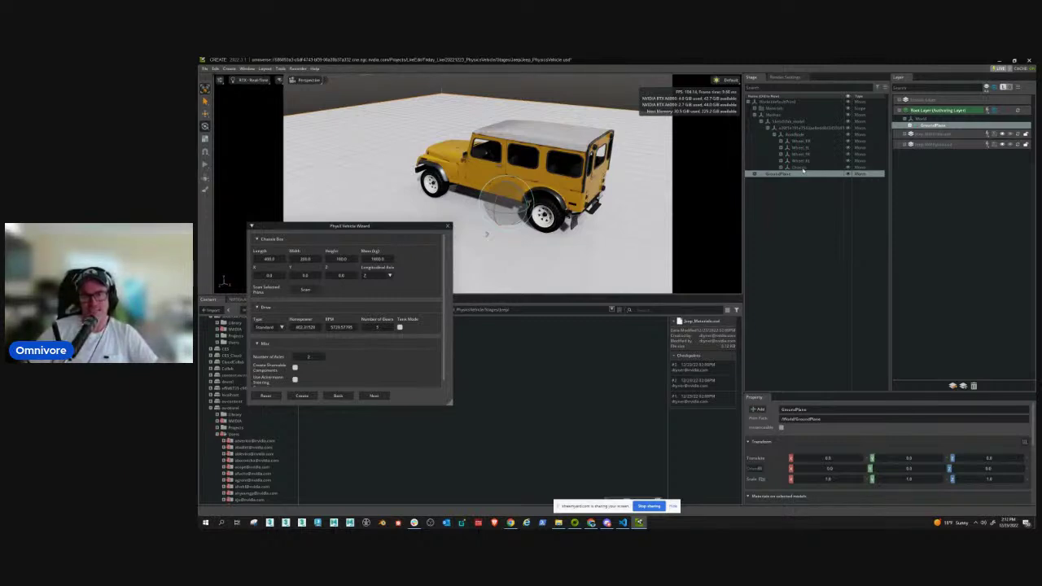
pyautogui.click(801, 167)
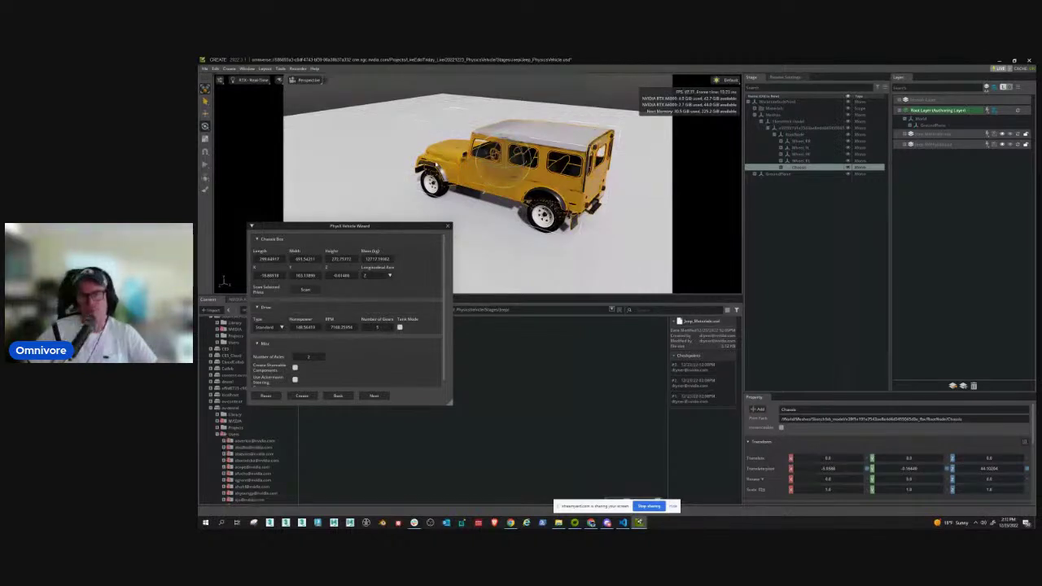
# Create a cube mesh, raise it to the jeep's body and stretch it along X to match the vehicle's length
pyautogui.rightClick(815, 192)
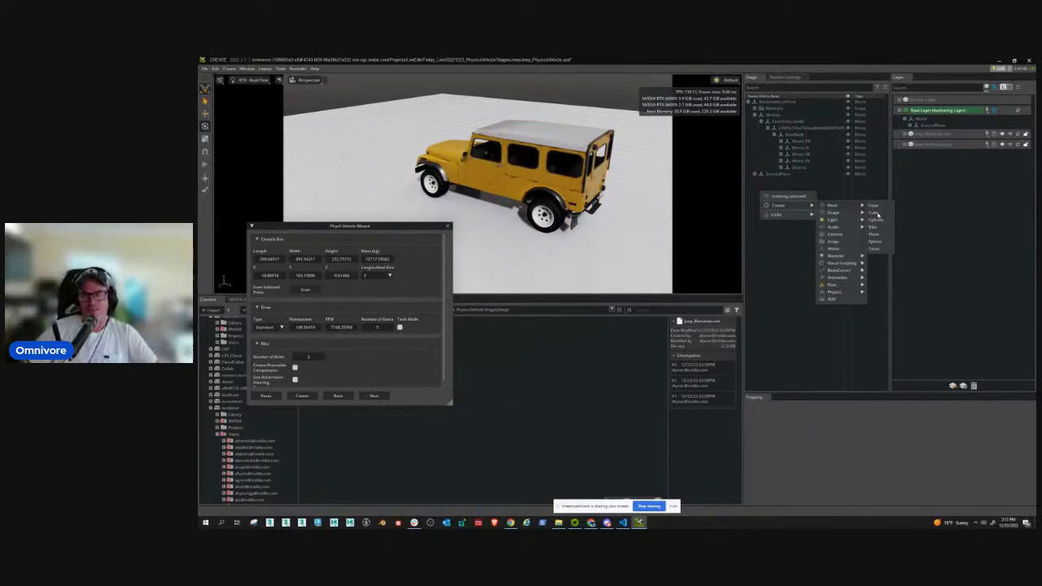
pyautogui.click(879, 216)
pyautogui.moveTo(507, 200); pyautogui.dragTo(627, 207)
pyautogui.moveTo(627, 207); pyautogui.dragTo(644, 232, button='right')
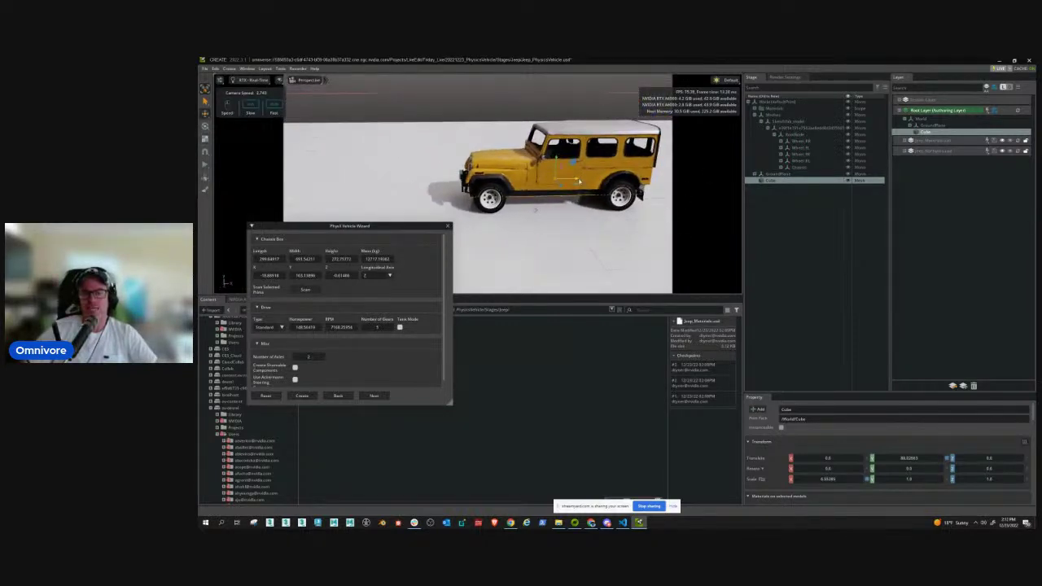
pyautogui.moveTo(570, 179); pyautogui.dragTo(572, 181)
pyautogui.moveTo(607, 220); pyautogui.dragTo(514, 221, button='right')
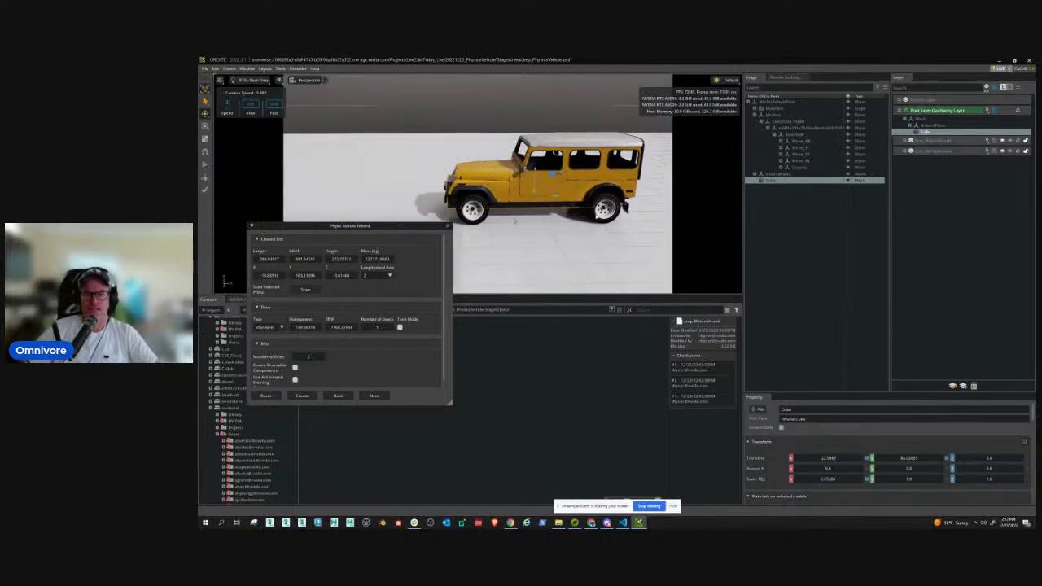
# Scale the cube to about 2.38 in Z for the jeep's width and flatten it to about 0.43 in Y
pyautogui.keyDown('alt'); pyautogui.moveTo(514, 220); pyautogui.dragTo(442, 228); pyautogui.keyUp('alt')
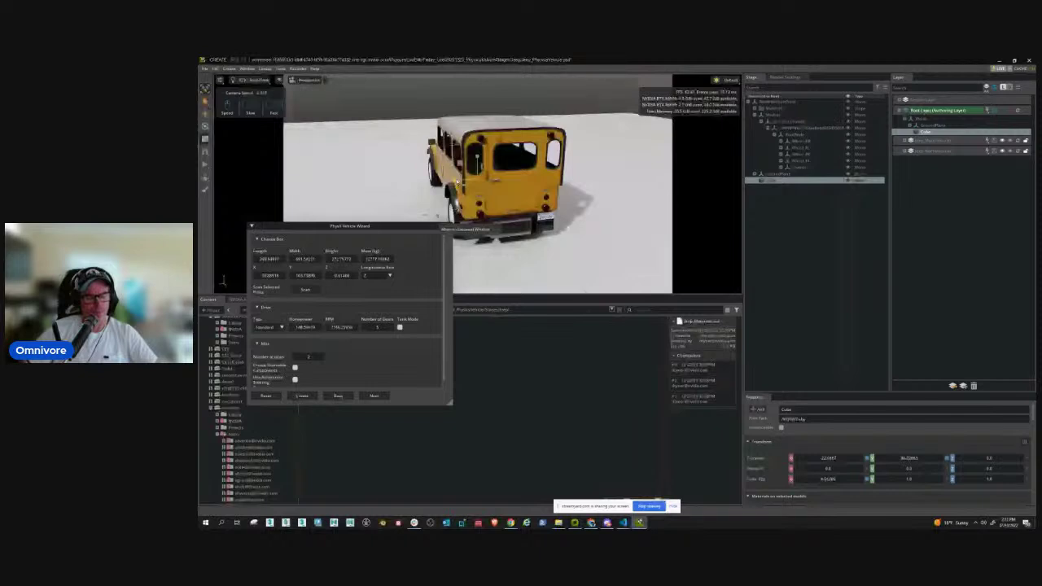
pyautogui.keyDown('alt'); pyautogui.moveTo(443, 227); pyautogui.dragTo(476, 159); pyautogui.keyUp('alt')
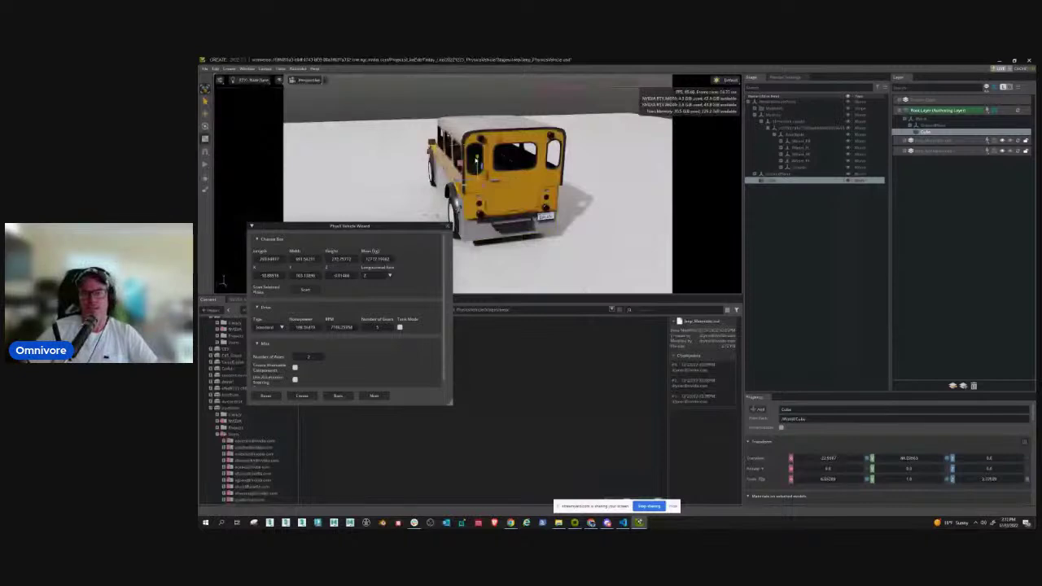
pyautogui.keyDown('alt'); pyautogui.moveTo(477, 160); pyautogui.dragTo(506, 219); pyautogui.keyUp('alt')
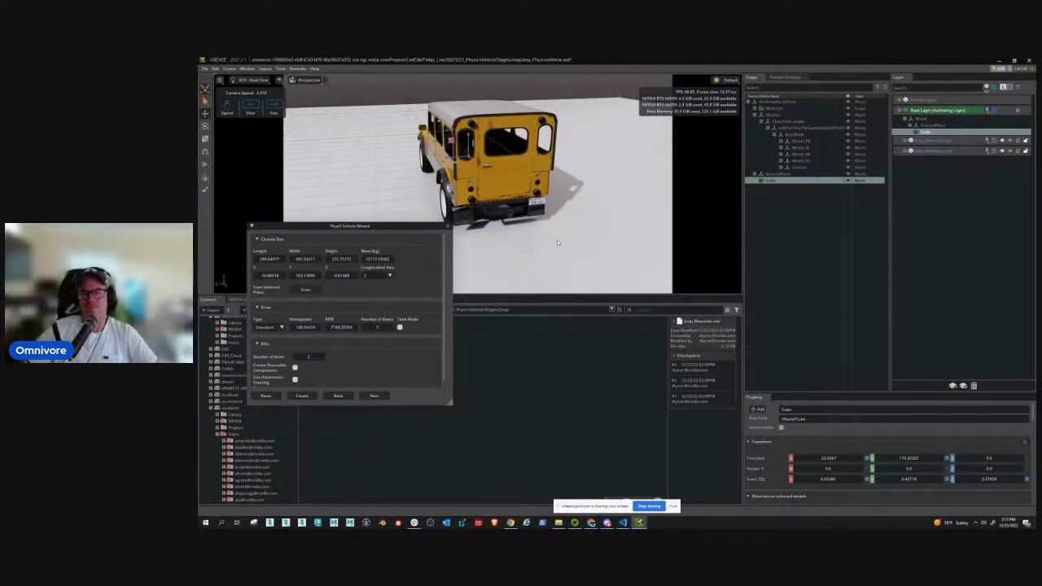
# Lower the cube slightly and scan it into the wizard's chassis box with X as the longitudinal axis
pyautogui.keyDown('alt'); pyautogui.moveTo(557, 240); pyautogui.dragTo(492, 151); pyautogui.keyUp('alt')
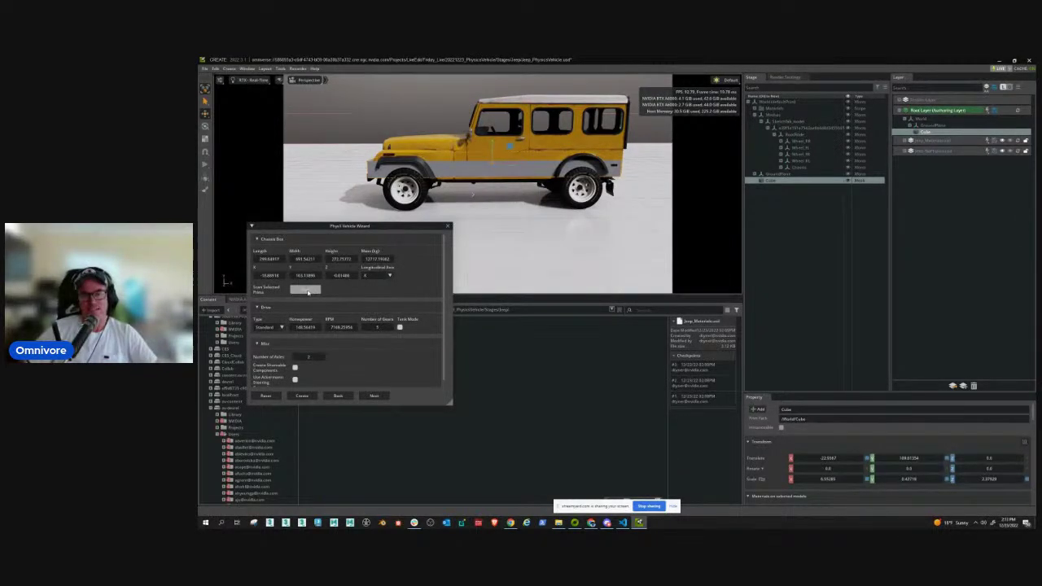
pyautogui.click(305, 290)
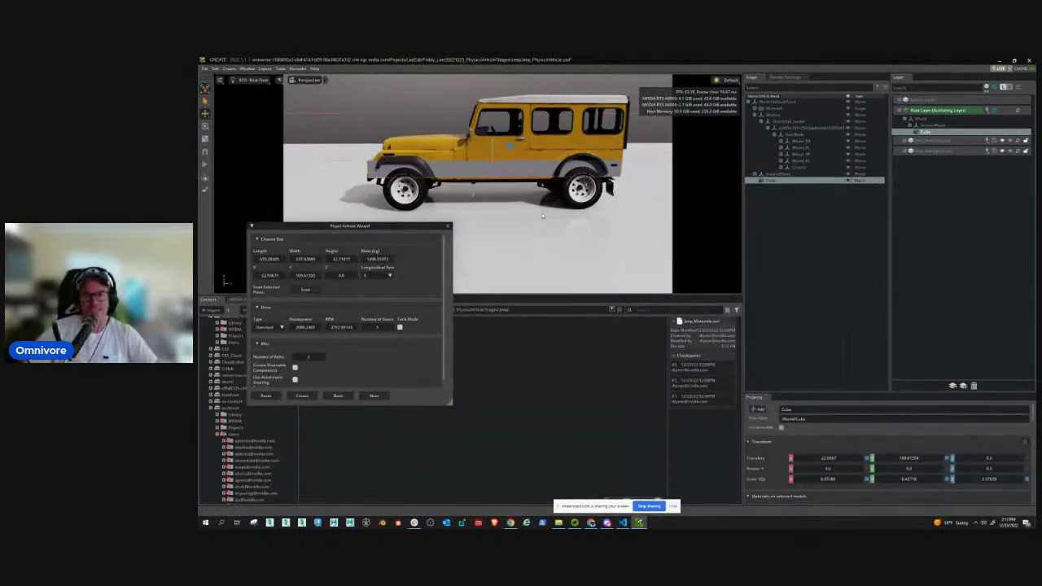
pyautogui.moveTo(542, 215); pyautogui.dragTo(456, 203, button='right')
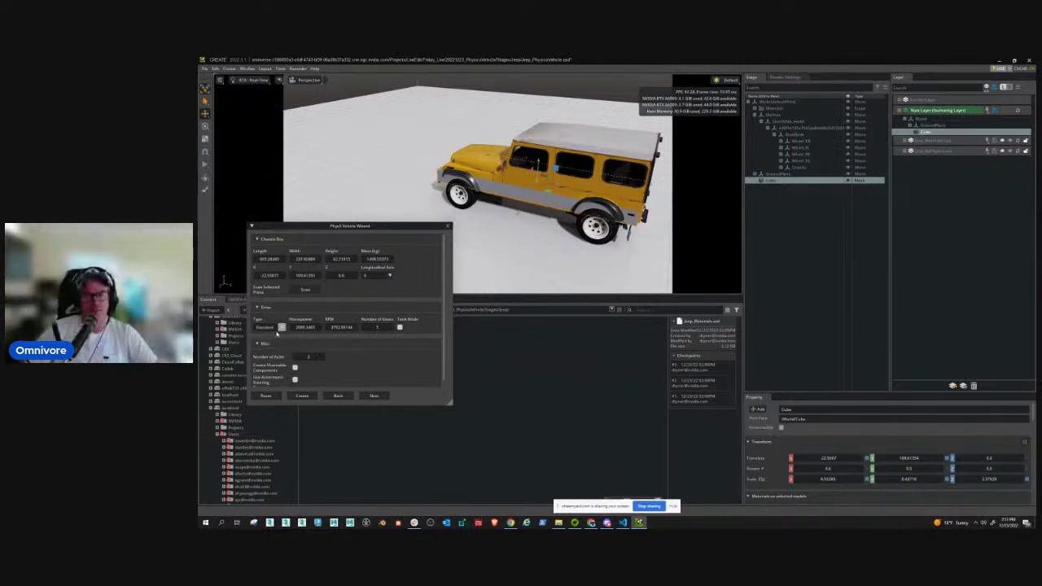
# Set the number of gears to 1 and the drive type to Basic, and continue to the axle settings
pyautogui.click(379, 326)
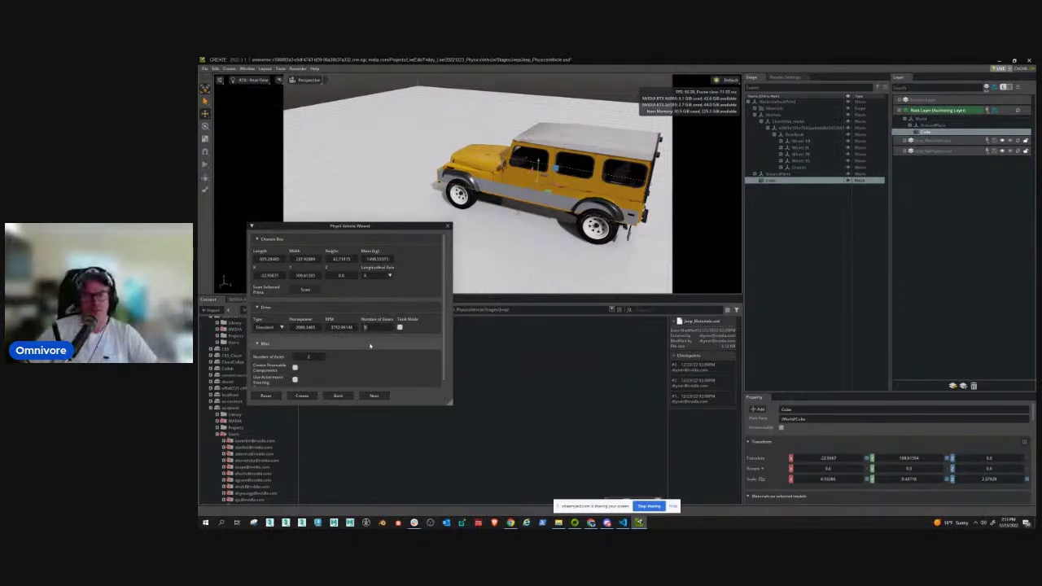
pyautogui.write('1')
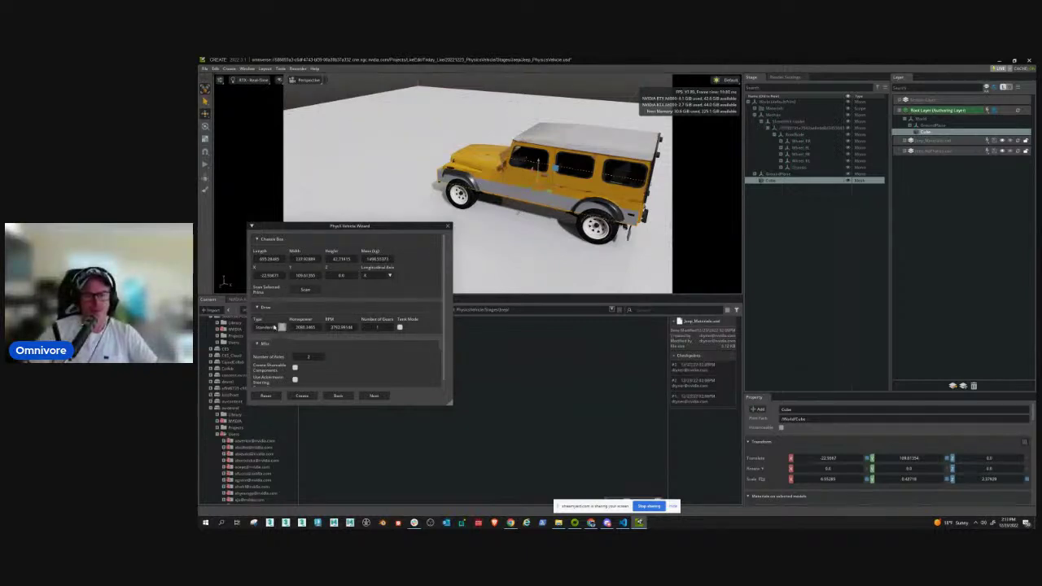
pyautogui.click(277, 327)
pyautogui.click(277, 342)
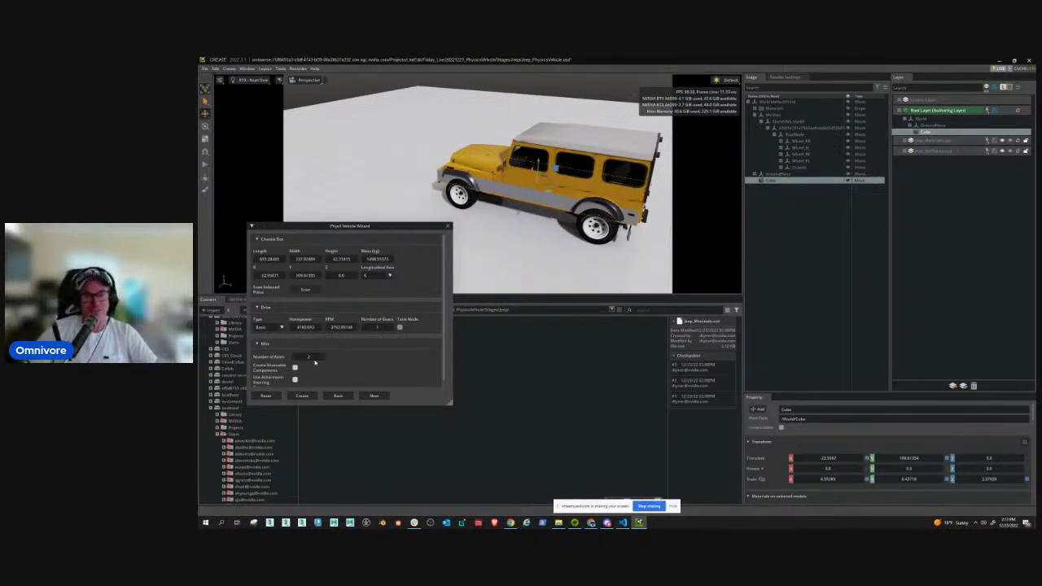
pyautogui.scroll(-1, 366, 366)
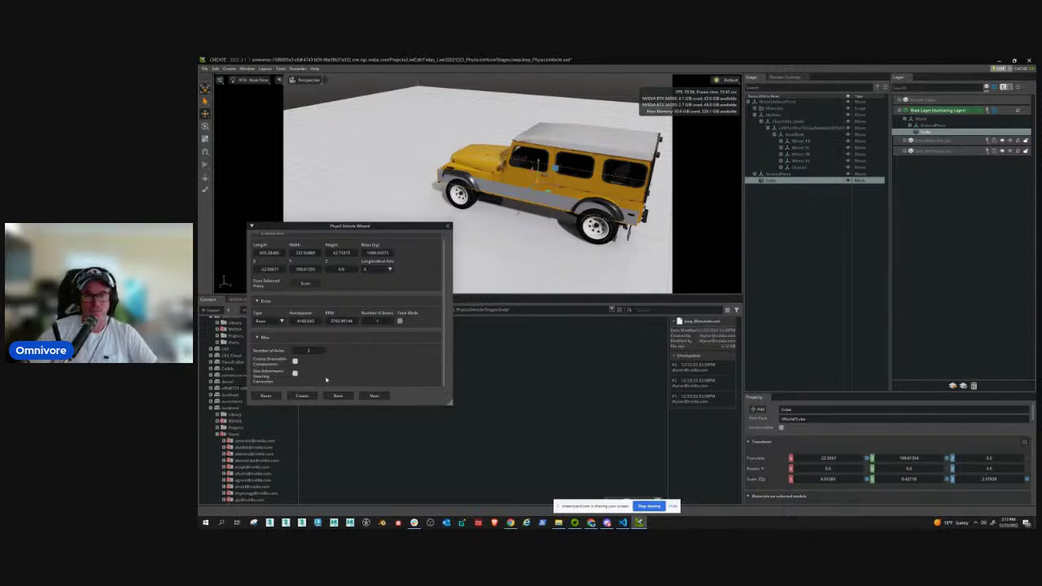
pyautogui.click(374, 397)
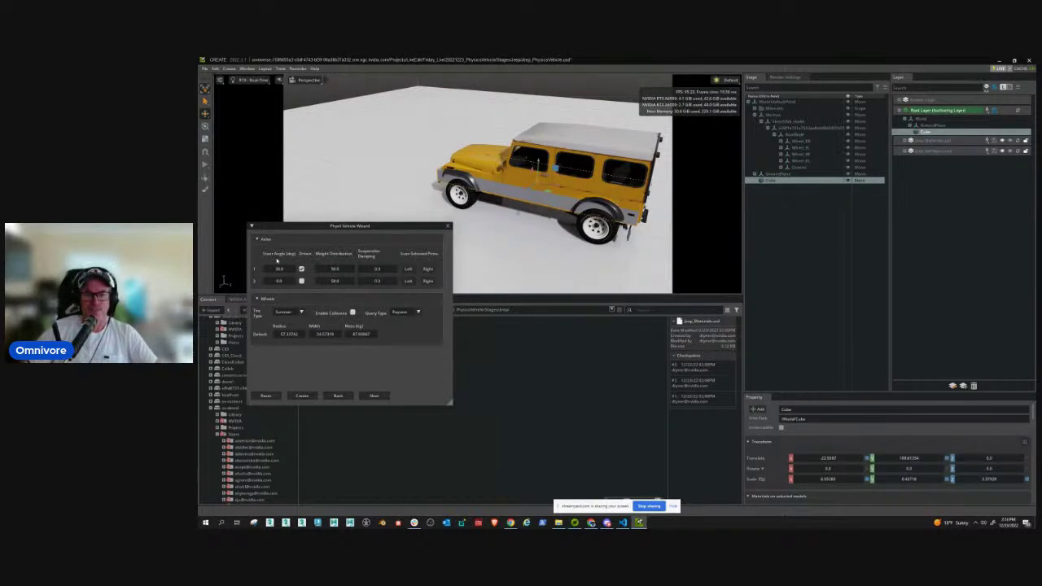
# Scan Wheel_RR, Wheel_FL, Wheel_FR and Wheel_RL into their matching sides of axles 1 and 2
pyautogui.click(803, 141)
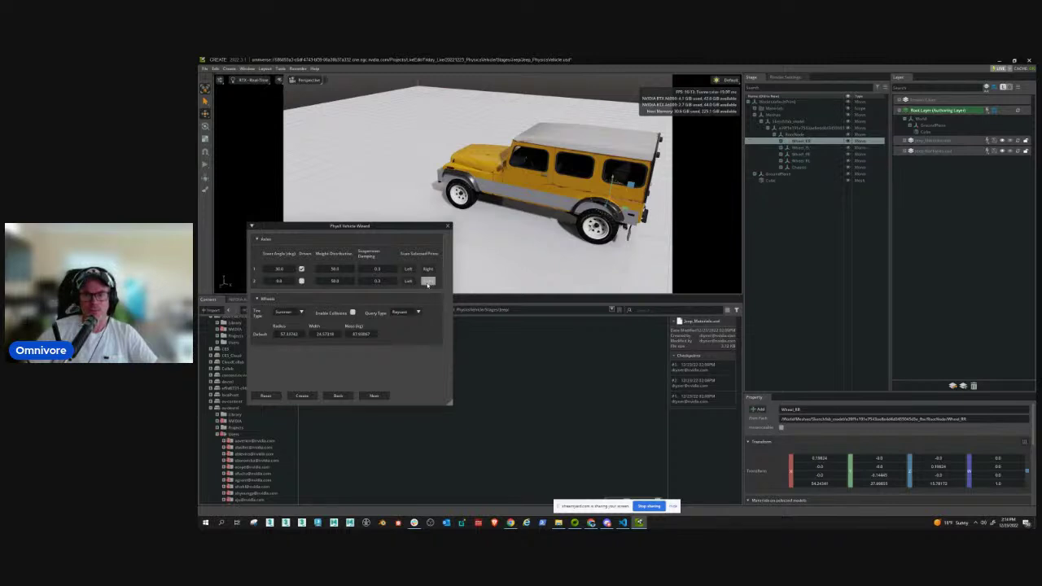
pyautogui.click(428, 281)
pyautogui.click(460, 193)
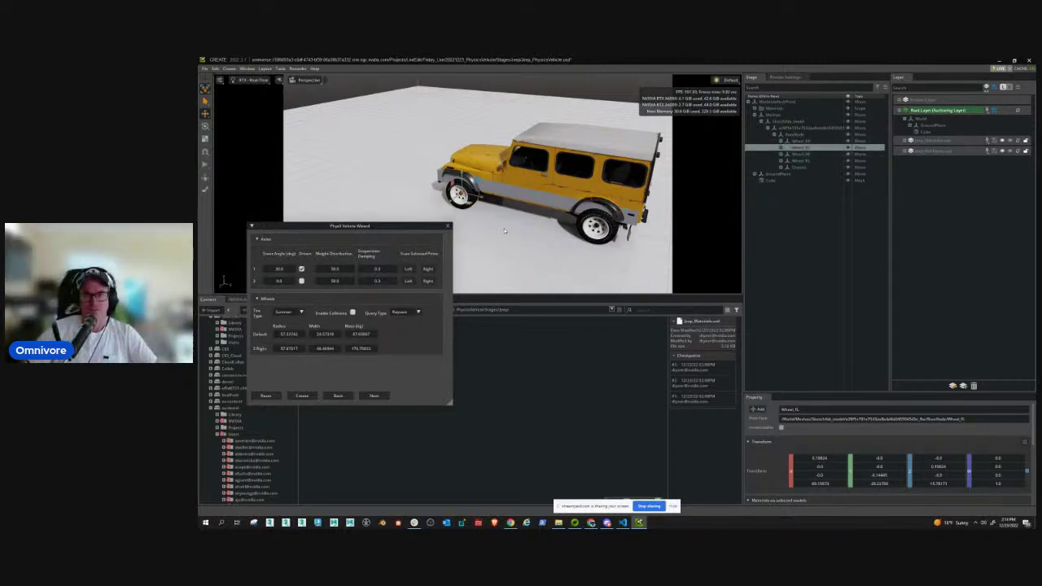
pyautogui.click(408, 269)
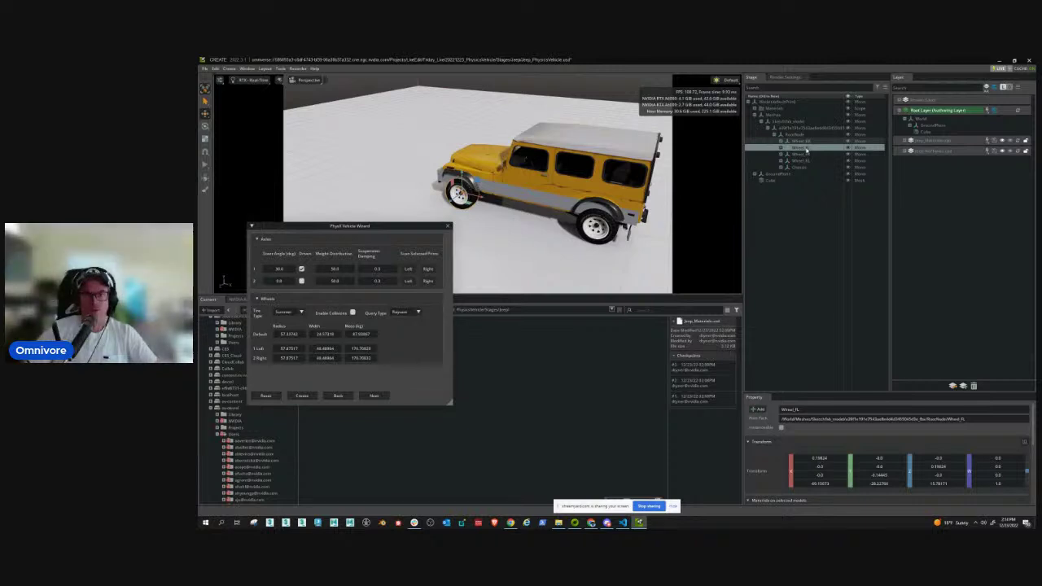
pyautogui.click(802, 160)
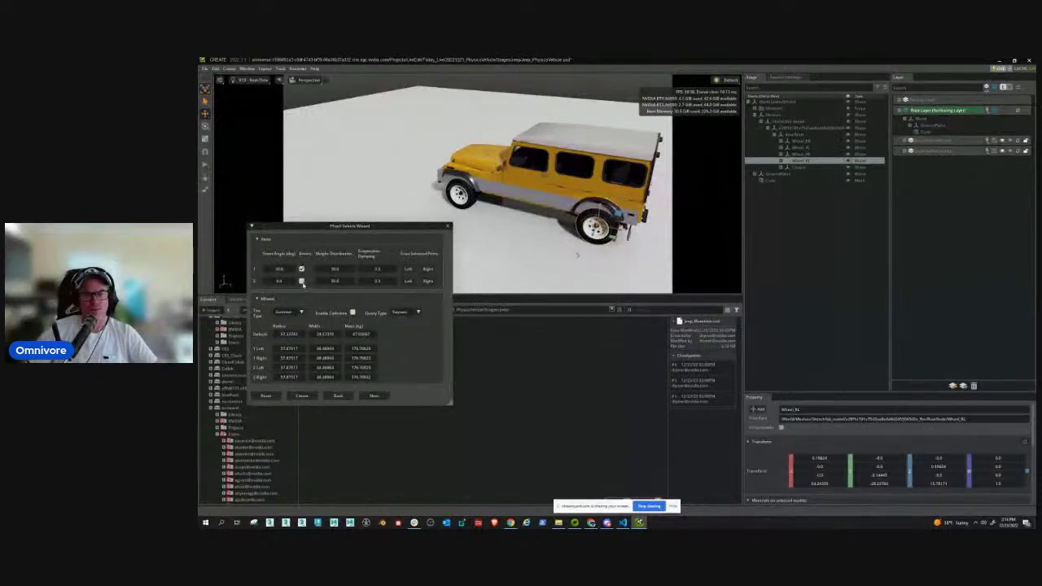
# Create the physics vehicle from the wizard with only axle 1 driven
pyautogui.click(301, 281)
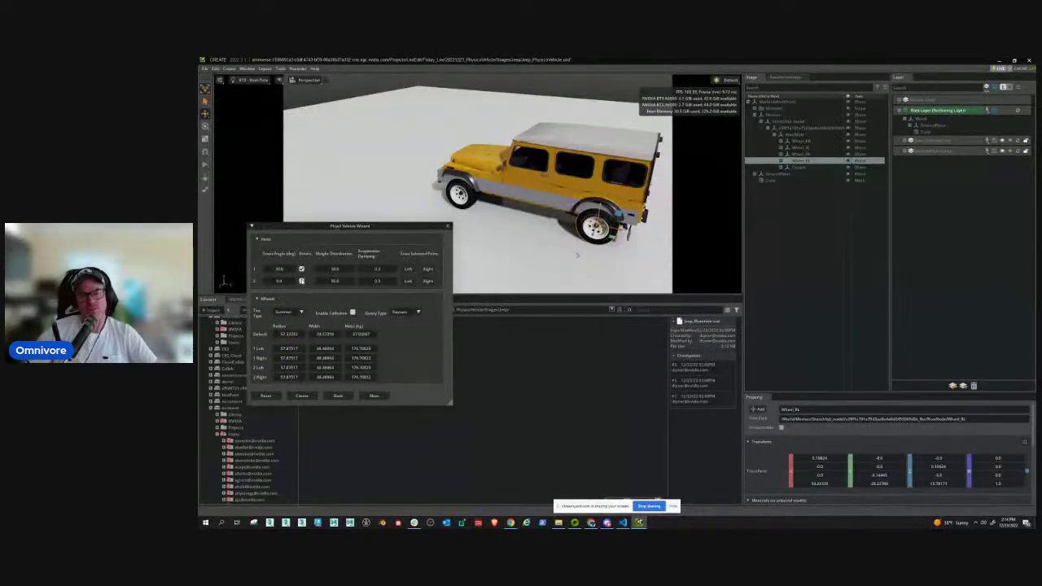
pyautogui.click(302, 281)
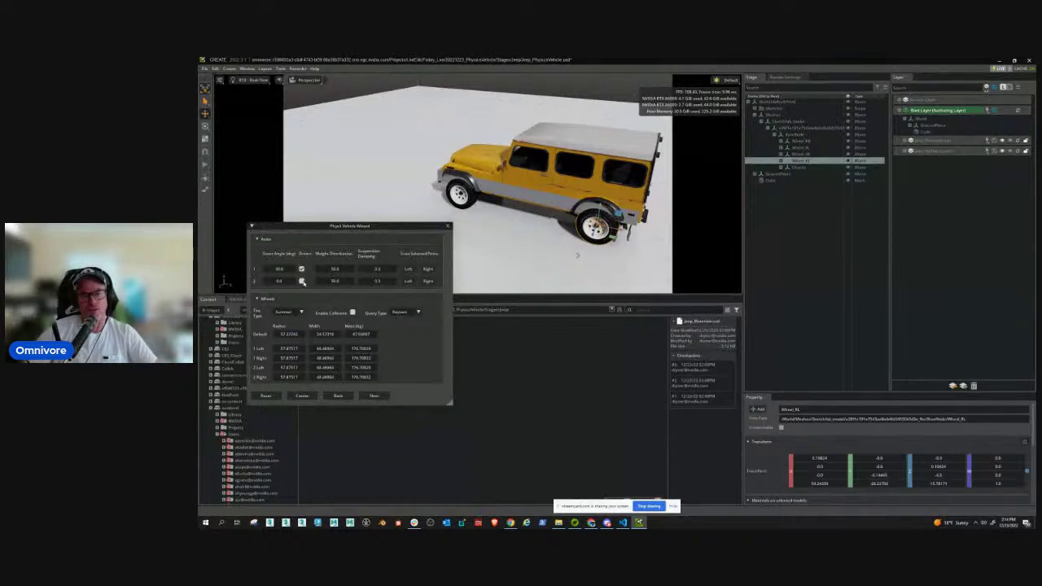
pyautogui.click(302, 395)
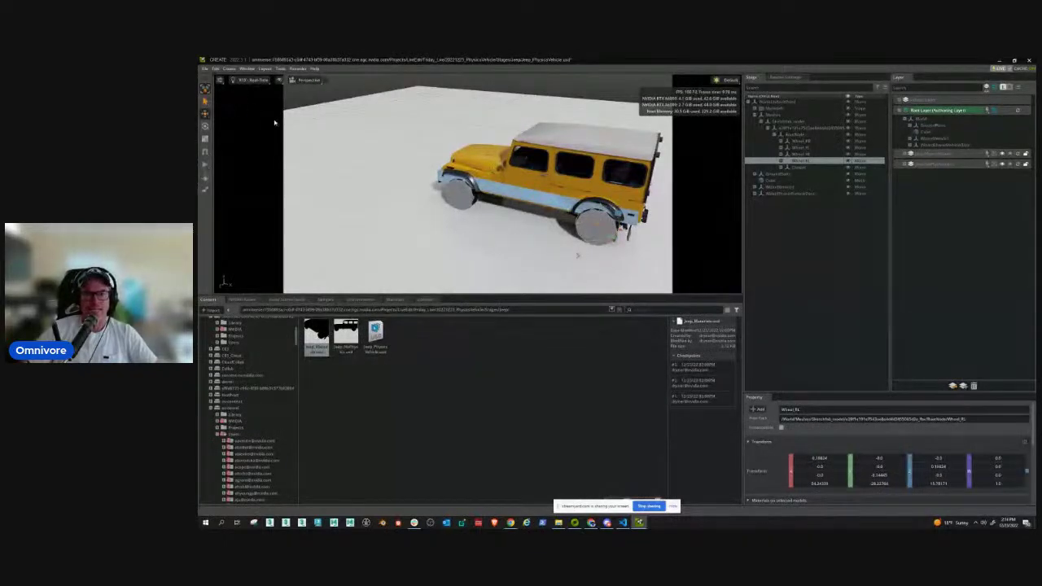
# Run the physics simulation with the whole ground plane in view, stop it and look at the jeep's wheels
pyautogui.scroll(-5, 456, 187)
pyautogui.keyDown('alt'); pyautogui.moveTo(456, 187); pyautogui.dragTo(361, 187); pyautogui.keyUp('alt')
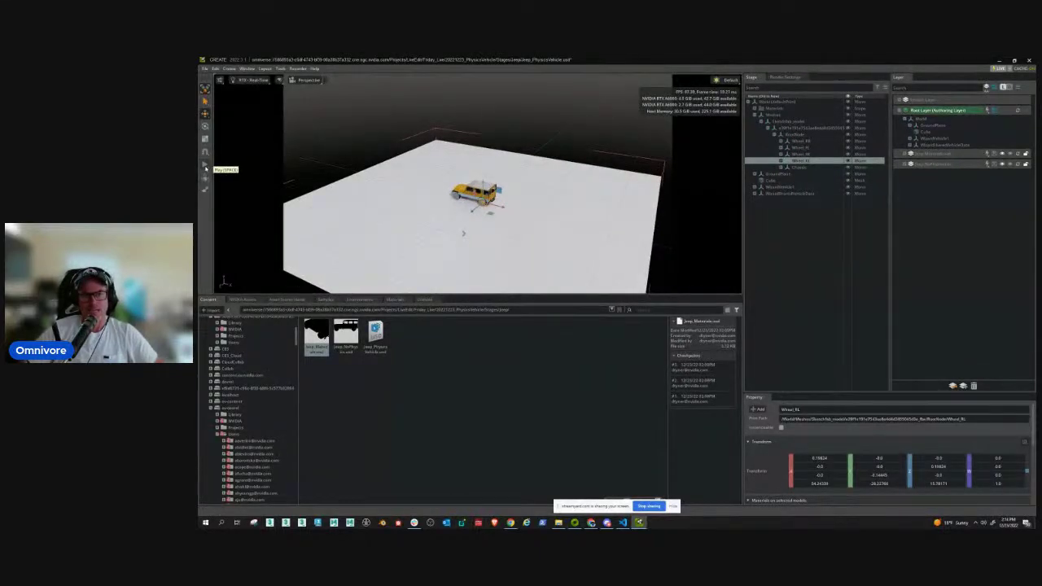
pyautogui.click(206, 166)
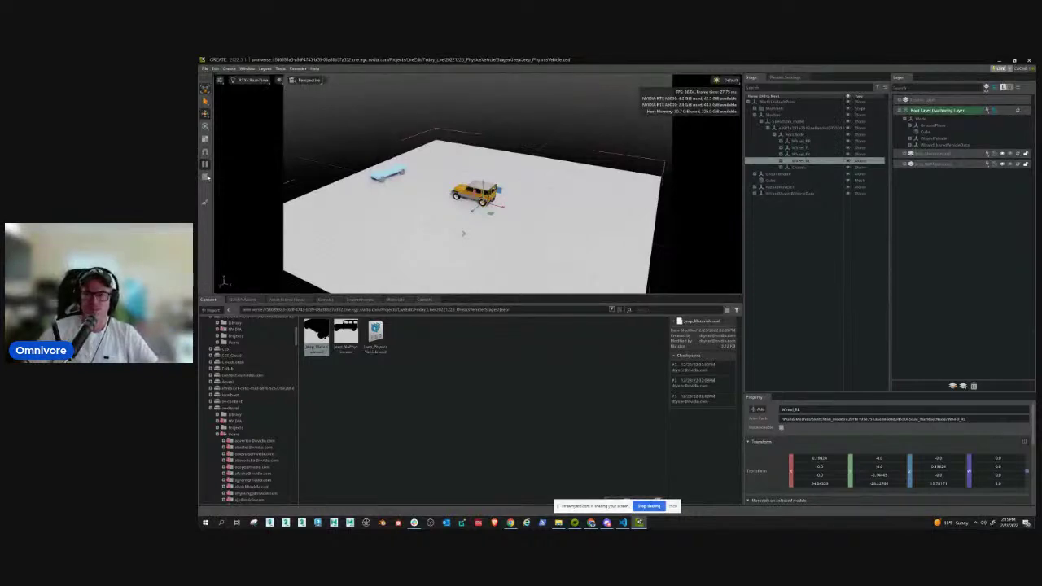
pyautogui.press('f')
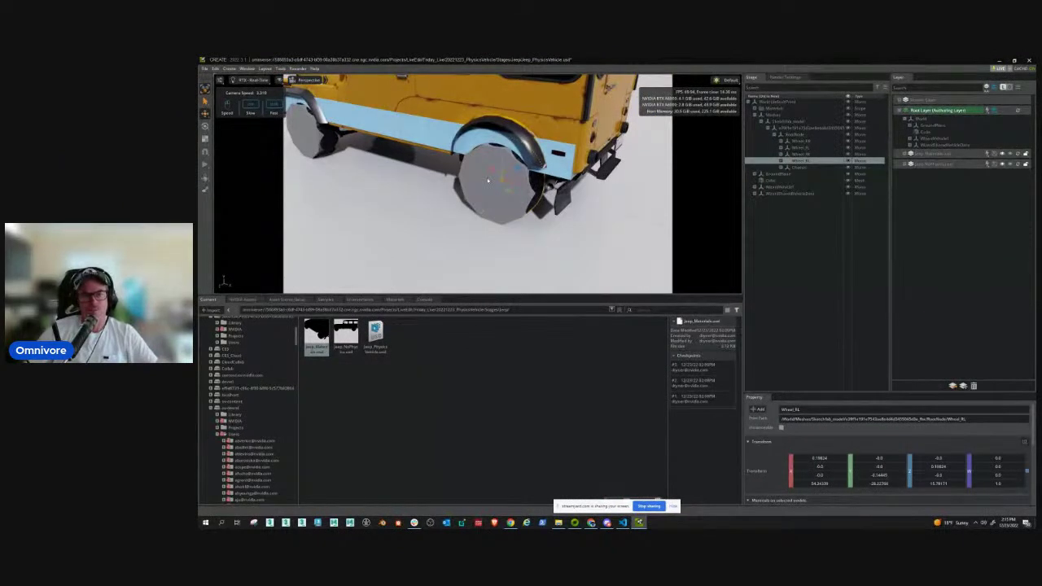
pyautogui.scroll(-5, 488, 180)
pyautogui.click(219, 81)
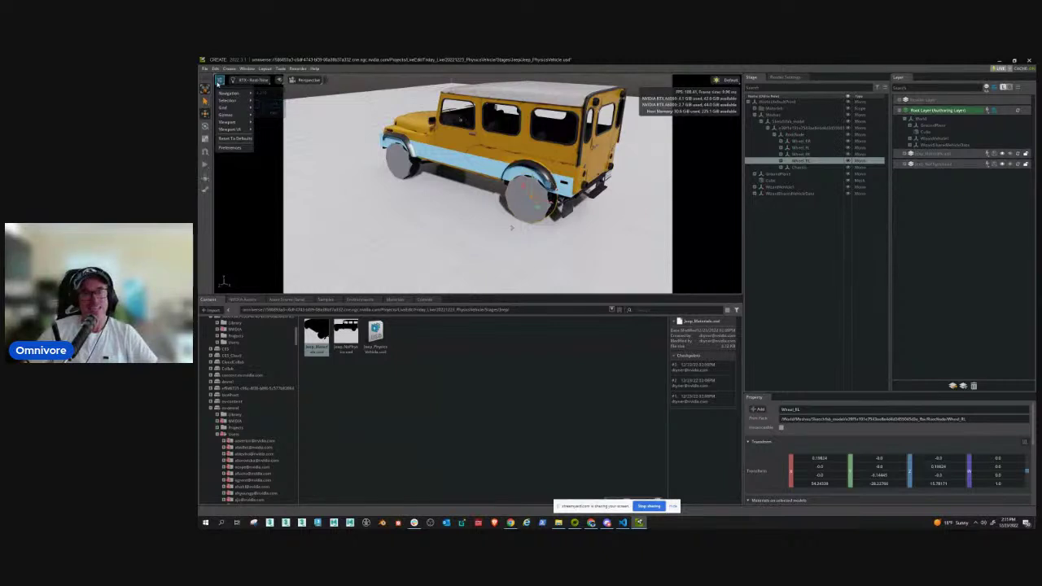
pyautogui.moveTo(223, 95)
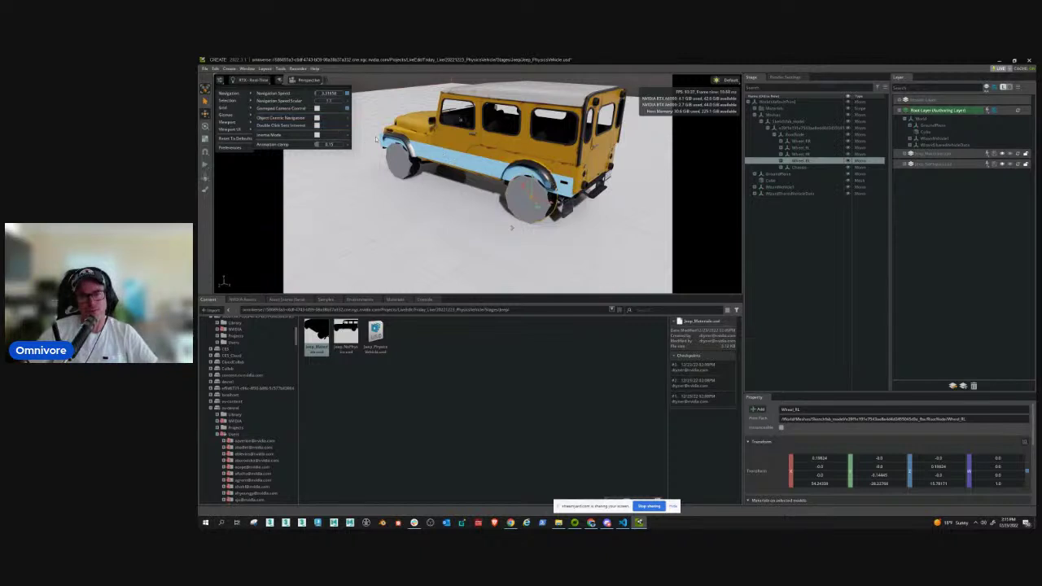
pyautogui.click(251, 80)
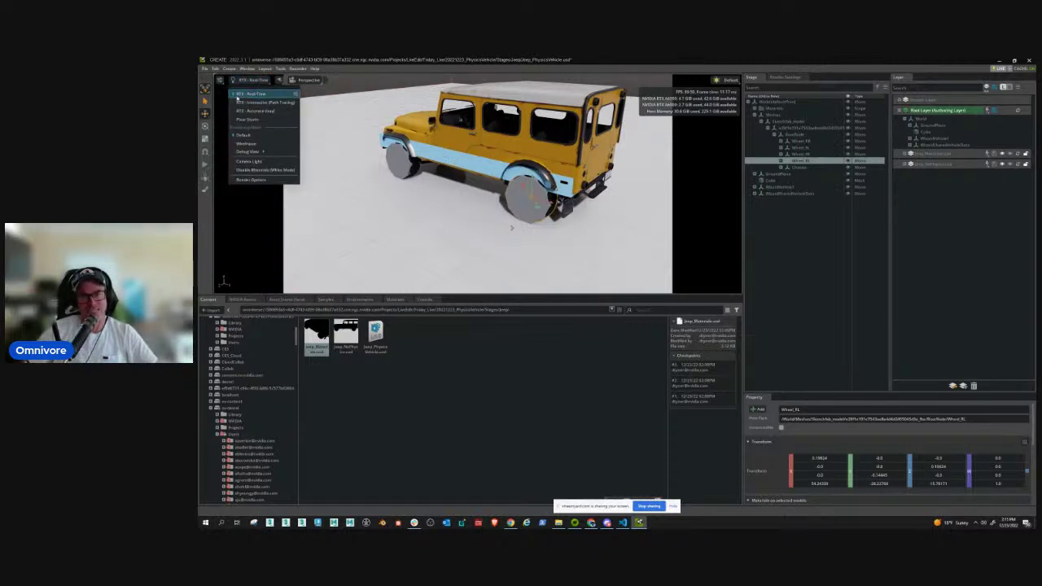
pyautogui.click(382, 175)
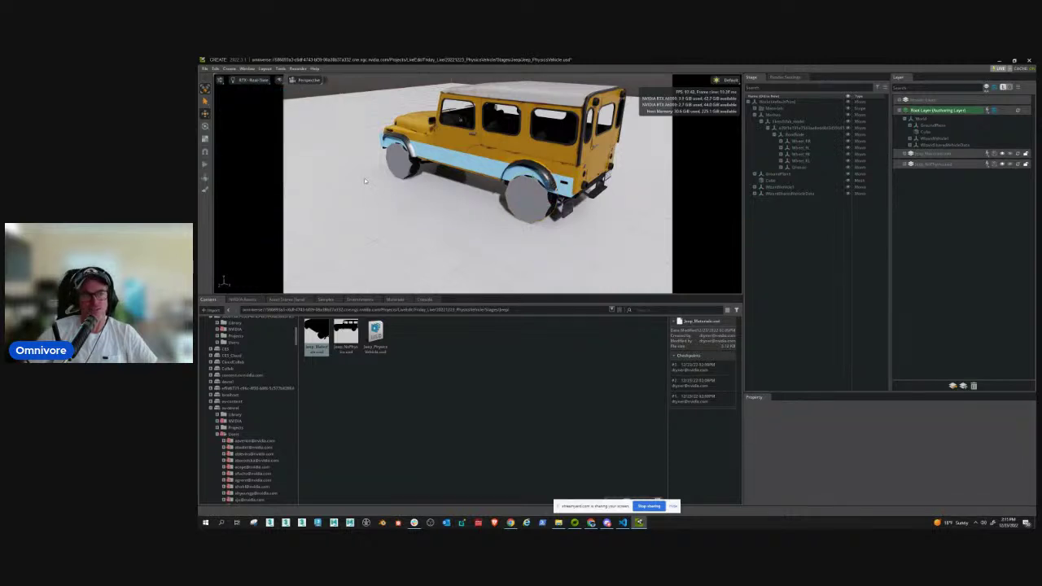
# Look through the contents of WizardVehicle1 and the shared vehicle data, and rename the WizardVehicle1 prim as Jeep_PhysicsVehicle
pyautogui.scroll(-5, 370, 171)
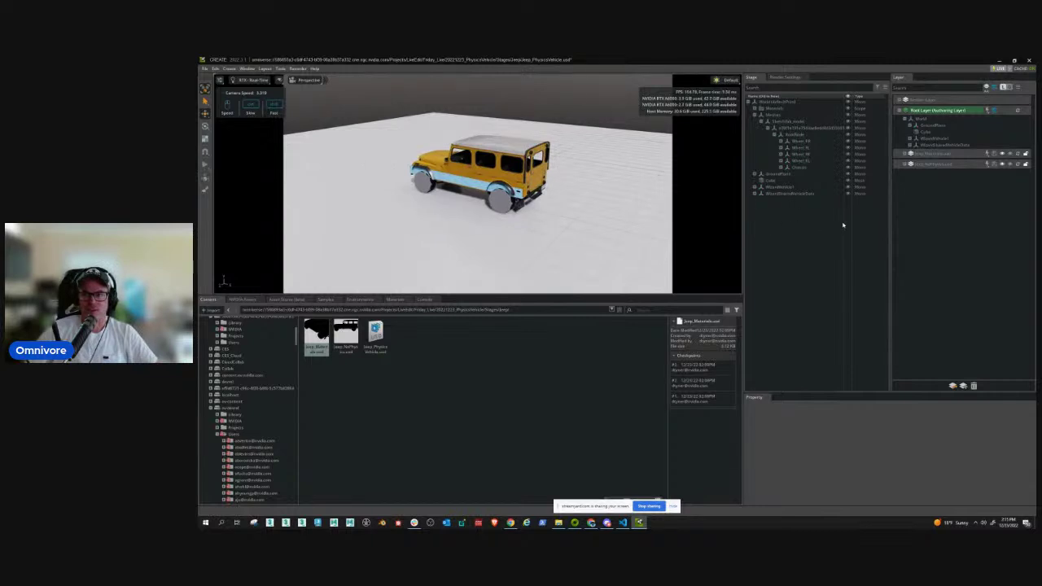
pyautogui.click(779, 187)
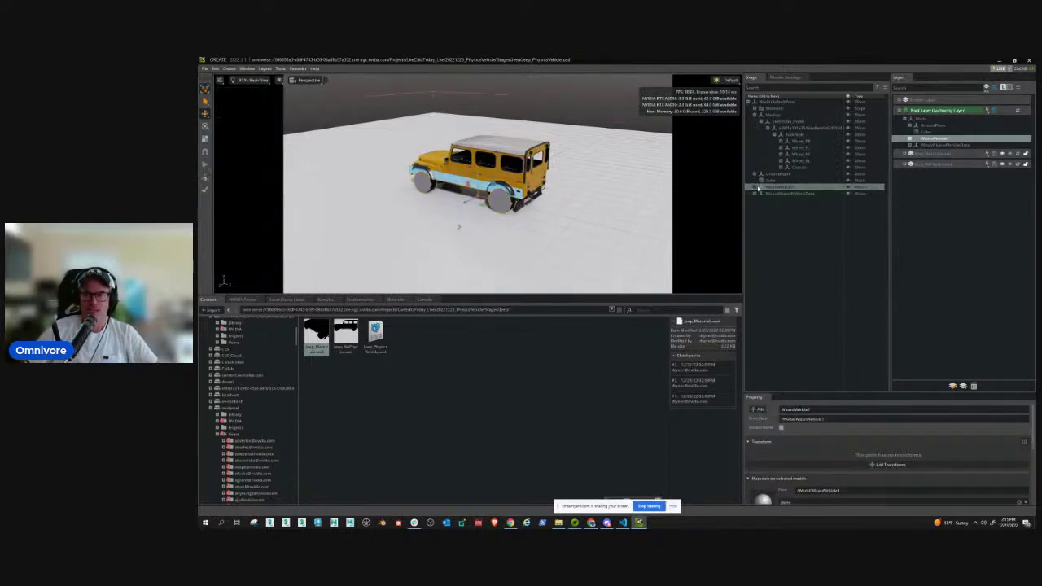
pyautogui.click(755, 187)
pyautogui.click(761, 194)
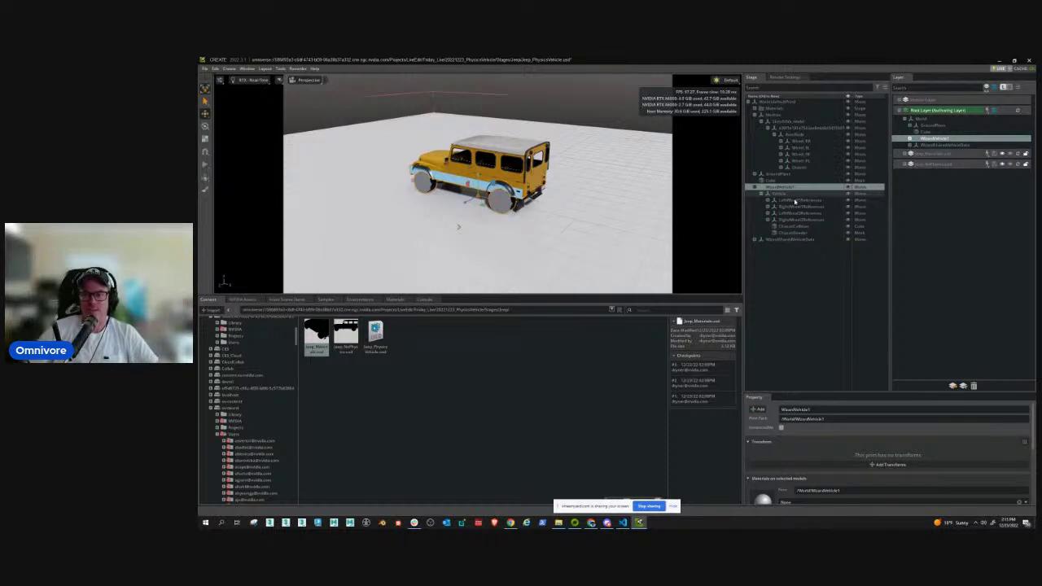
pyautogui.click(754, 239)
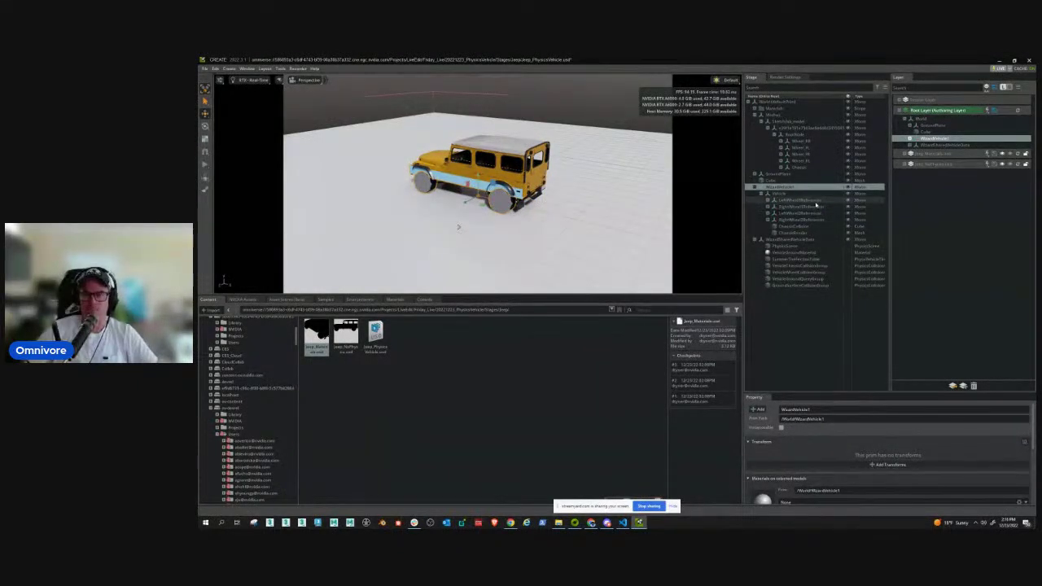
pyautogui.press('F2')
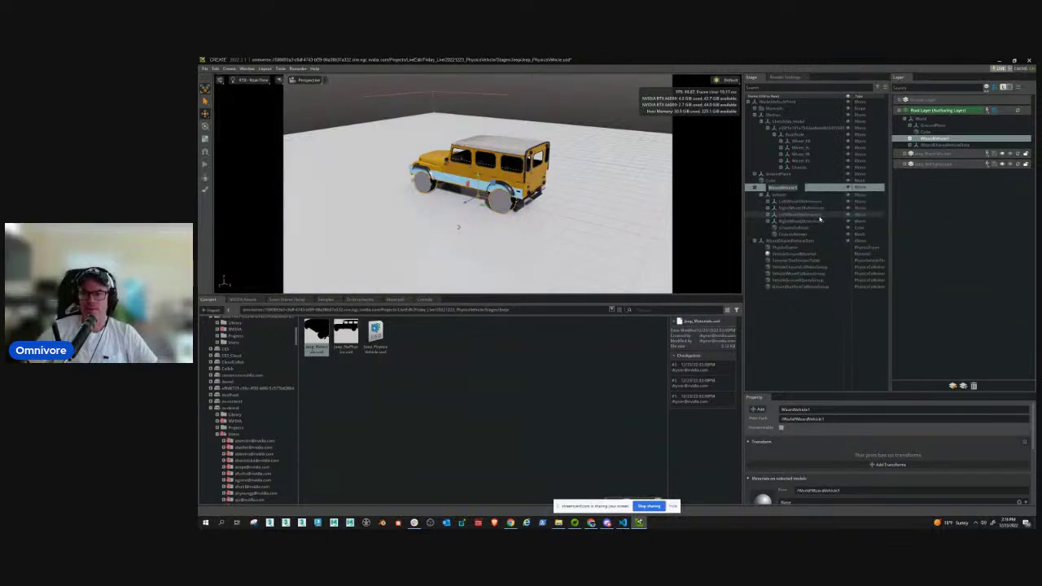
pyautogui.write('pi')
pyautogui.write('ep_Physics')
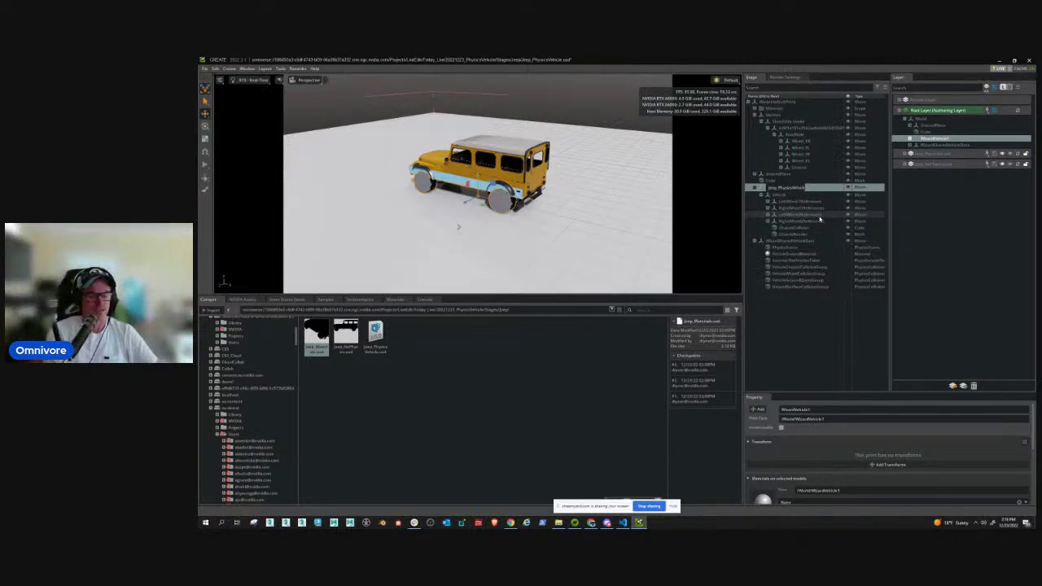
pyautogui.write('Vehicle')
pyautogui.press('Return')
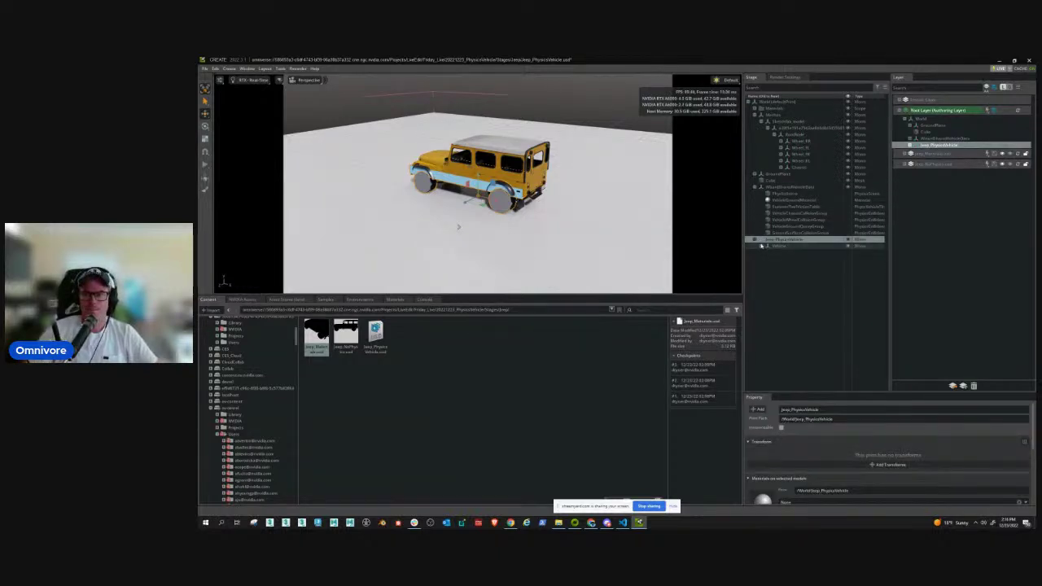
# Reparent Chassis under Vehicle in Jeep_PhysicsVehicle, and Wheel_FL, Wheel_FR, Wheel_RL and Wheel_RR under their matching wheel reference prims
pyautogui.click(757, 240)
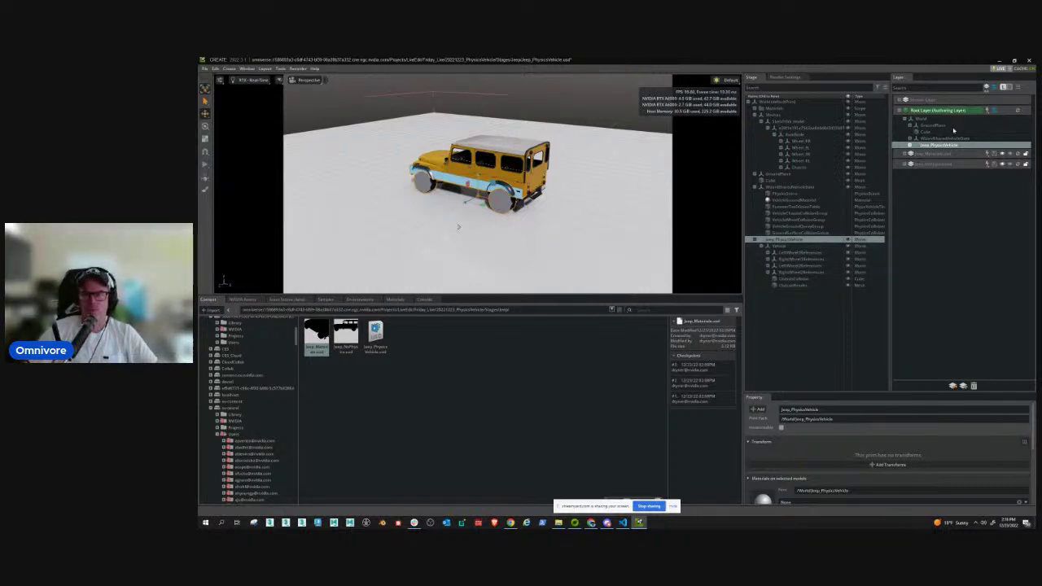
pyautogui.click(799, 166)
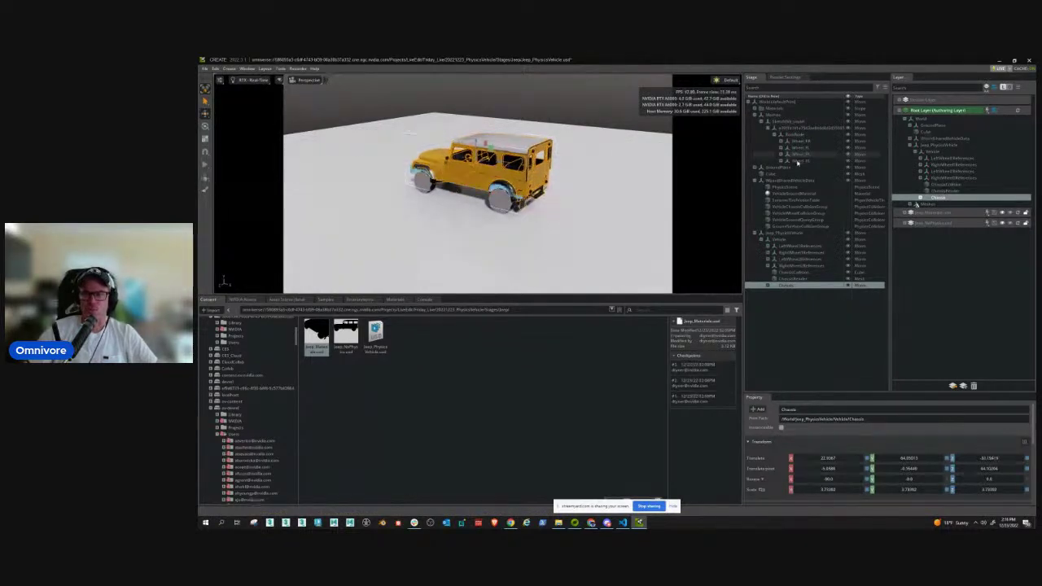
pyautogui.click(802, 142)
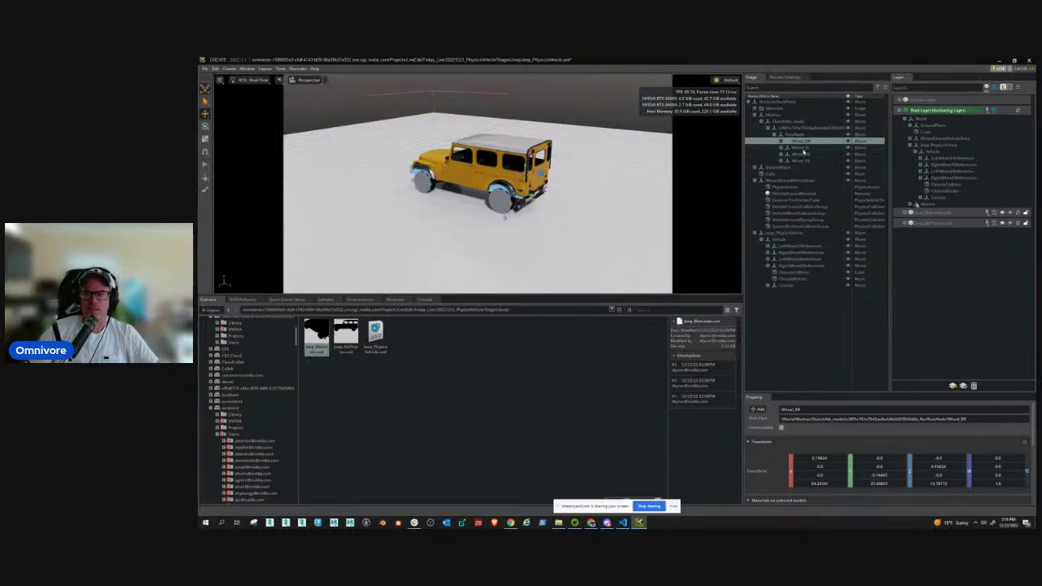
pyautogui.click(803, 148)
pyautogui.moveTo(803, 148); pyautogui.dragTo(803, 247)
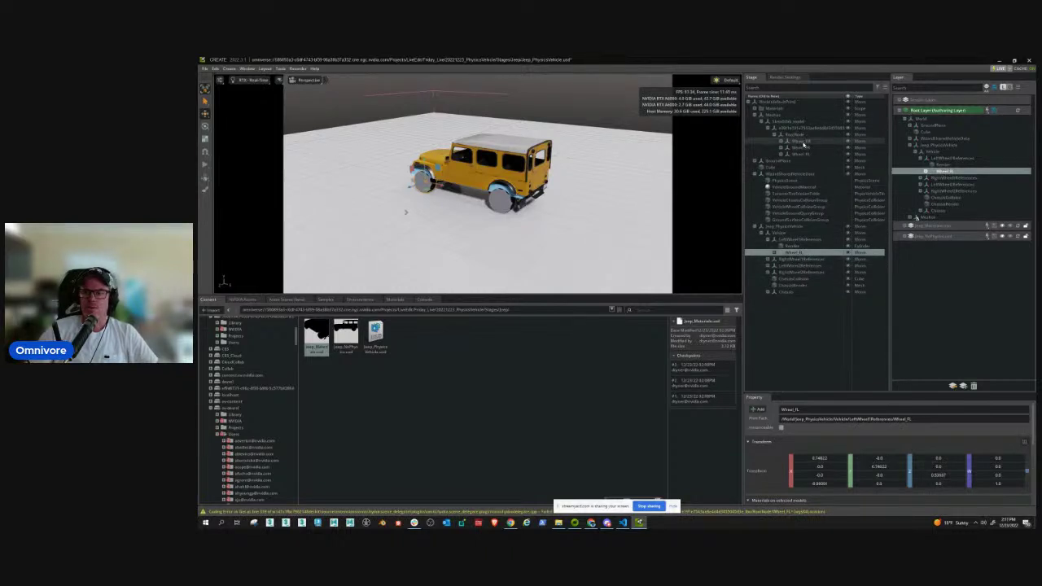
pyautogui.click(800, 149)
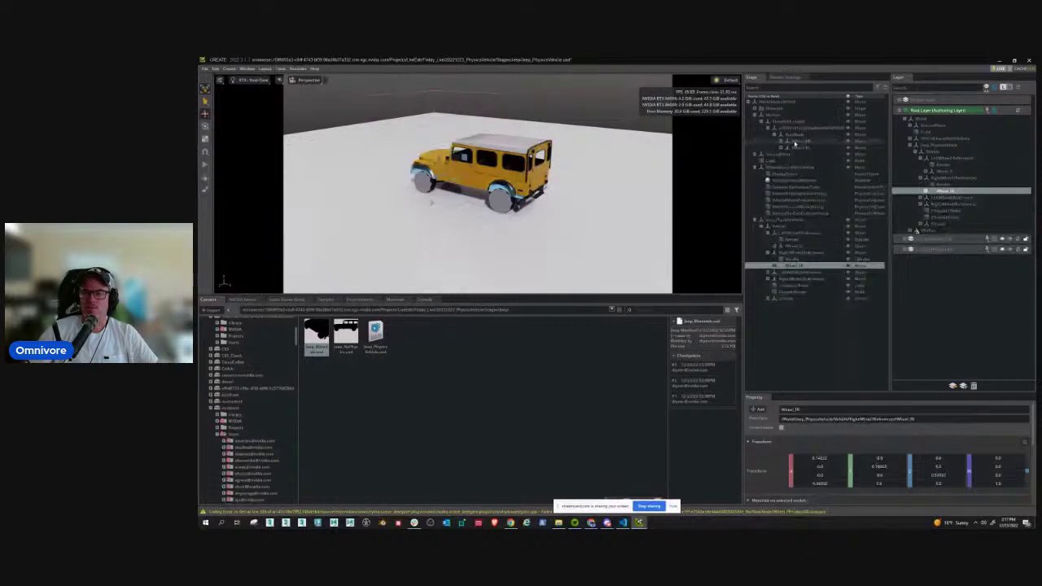
pyautogui.click(795, 142)
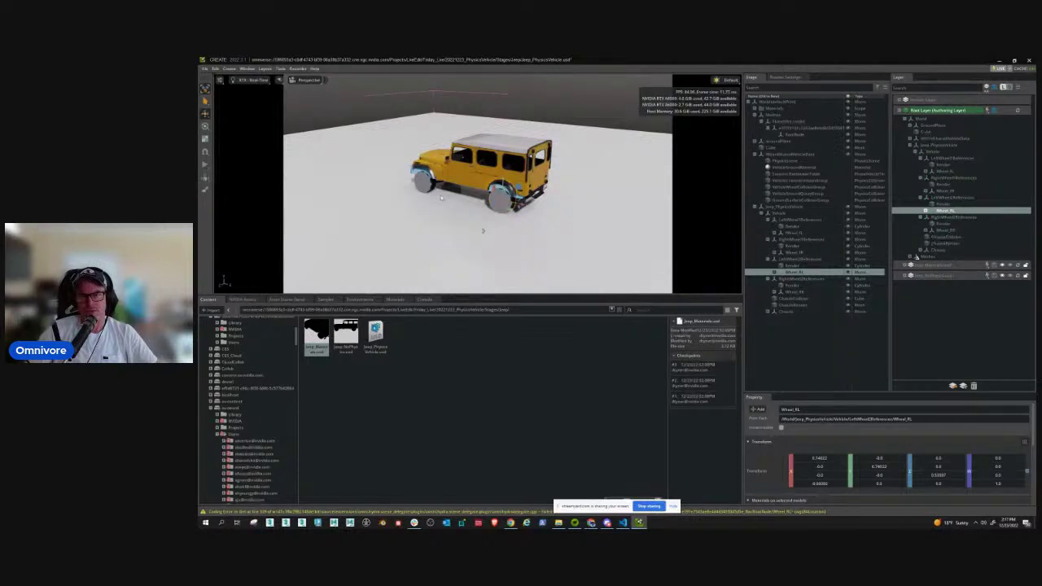
# Hide the placeholder Render cylinders at the wheels, the ChassisRender mesh and the Cube so only the jeep's own meshes show
pyautogui.scroll(5, 441, 197)
pyautogui.click(348, 163)
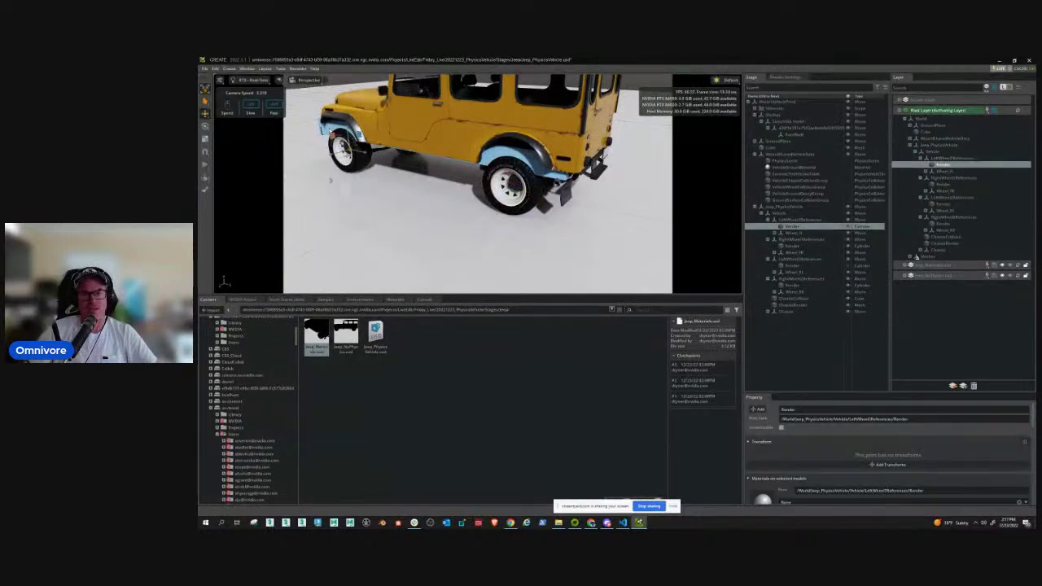
pyautogui.click(429, 163)
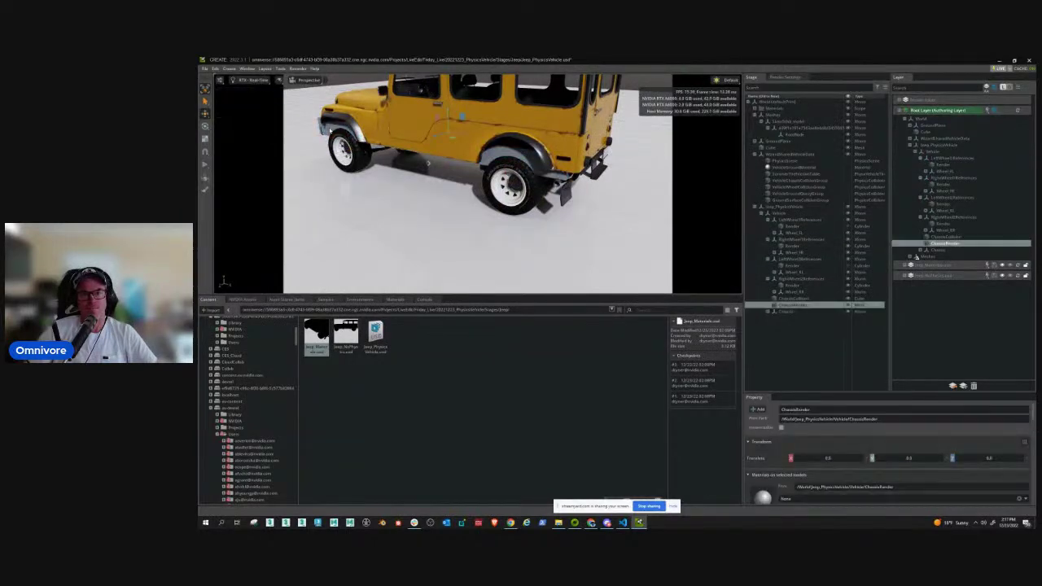
pyautogui.click(428, 163)
pyautogui.moveTo(429, 163); pyautogui.dragTo(359, 171, button='right')
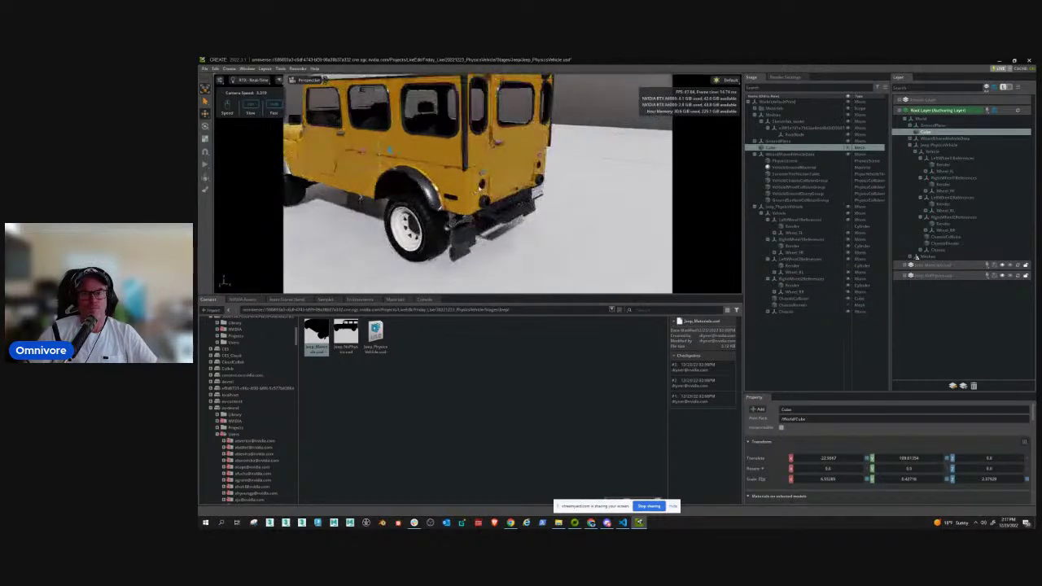
pyautogui.moveTo(358, 171); pyautogui.dragTo(607, 183, button='right')
pyautogui.click(610, 186)
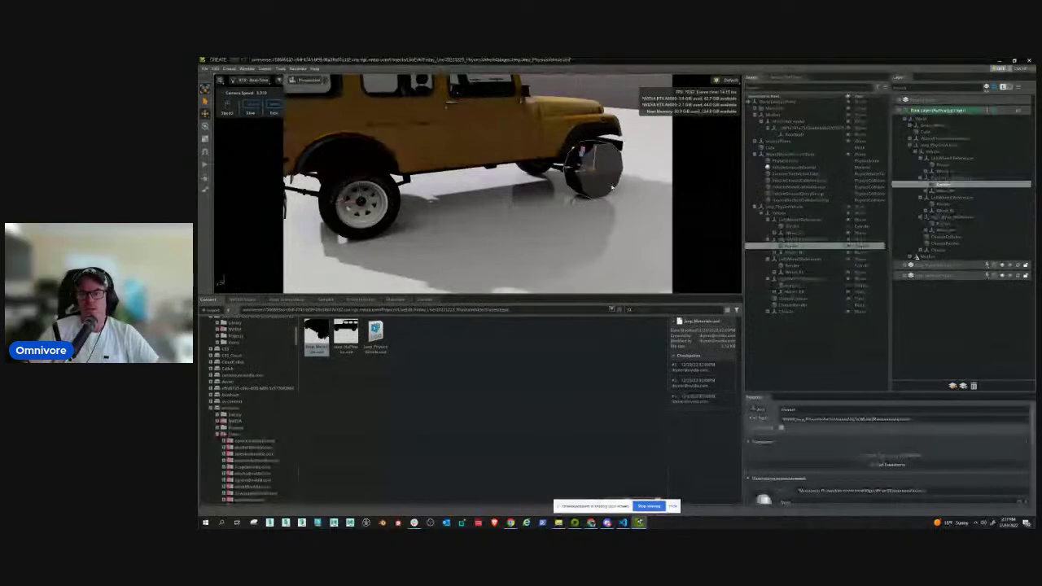
# Run the physics simulation to test-drive the jeep on the ground plane, stop it and inspect how the body fits the wheels
pyautogui.click(712, 235)
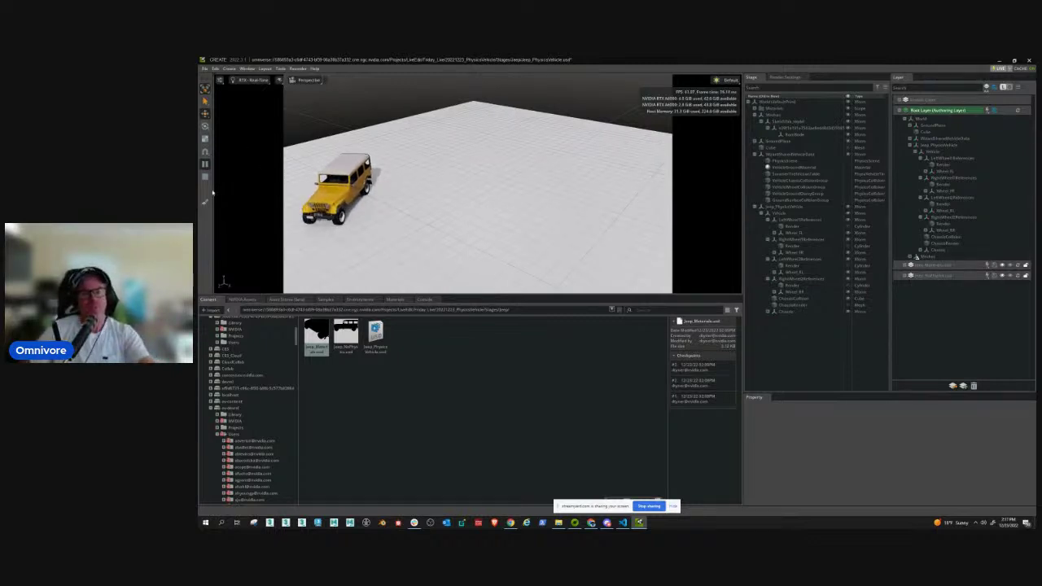
pyautogui.click(204, 178)
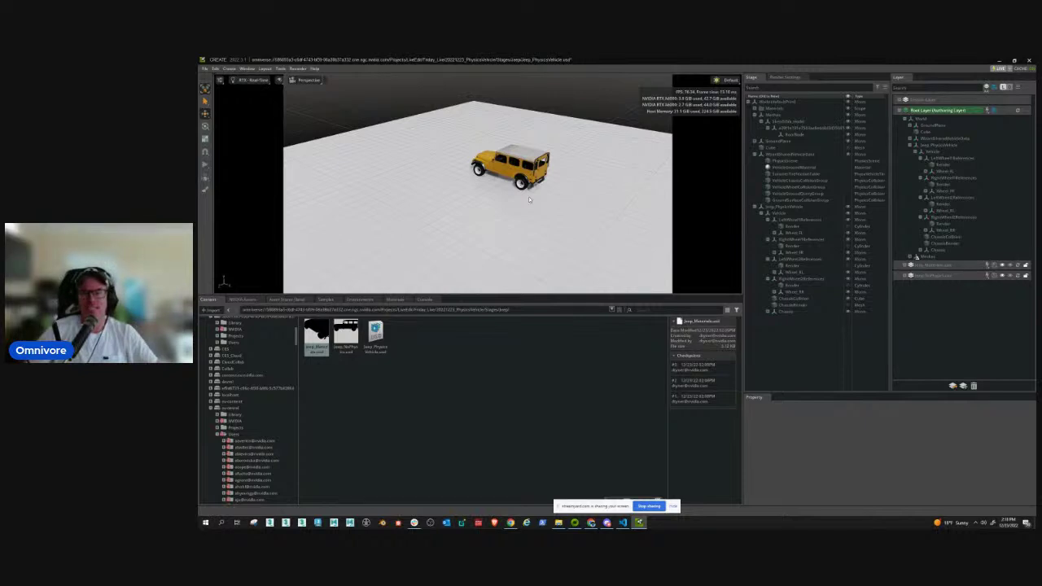
pyautogui.moveTo(529, 196); pyautogui.dragTo(539, 197, button='right')
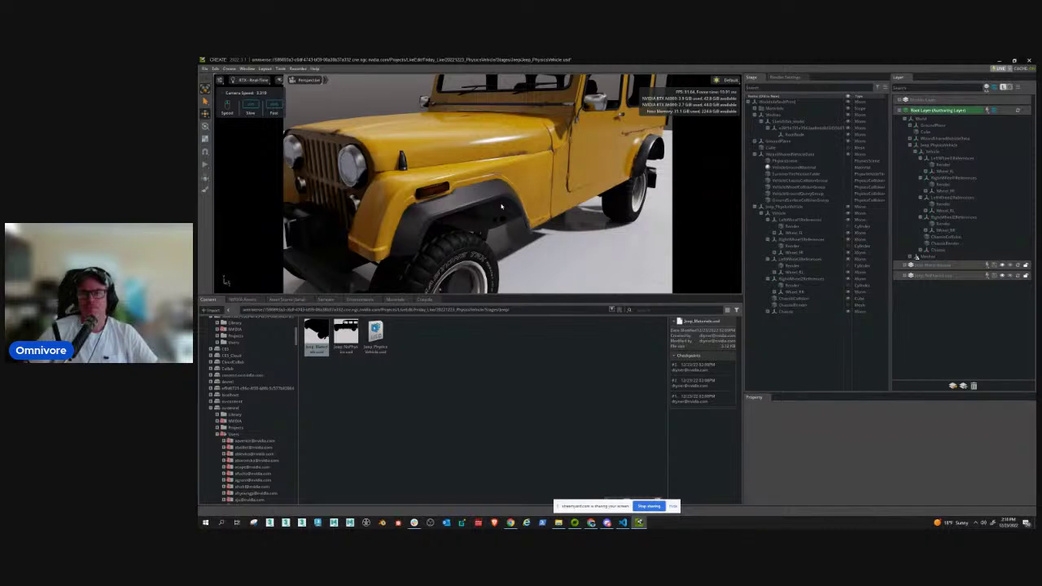
pyautogui.moveTo(502, 207); pyautogui.dragTo(465, 205, button='right')
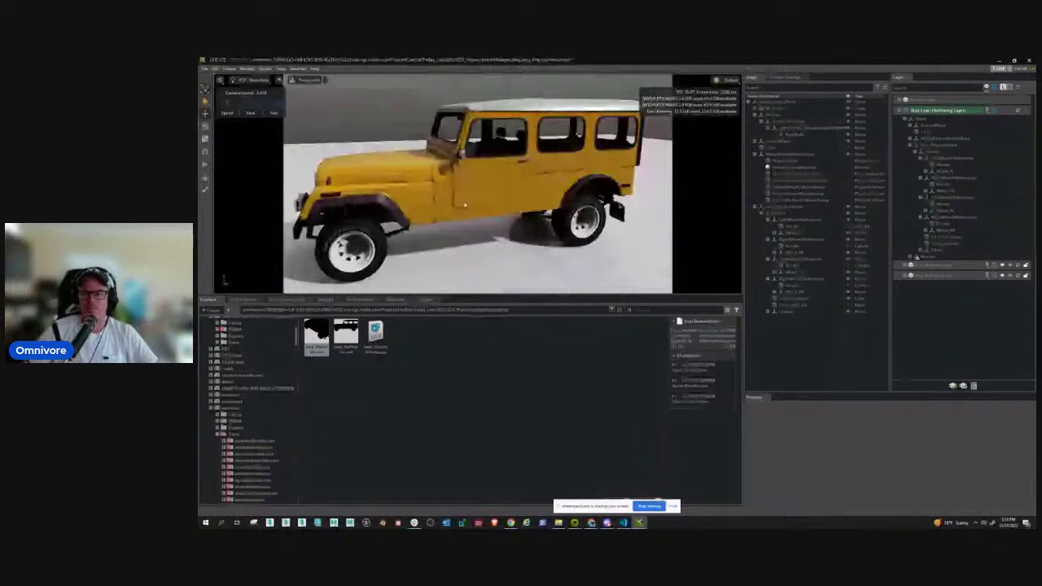
# Reposition the Chassis prim lower over the wheels, checking its fit from the side, rear and front, and deselect it
pyautogui.click(465, 205)
pyautogui.moveTo(465, 206); pyautogui.dragTo(481, 171, button='right')
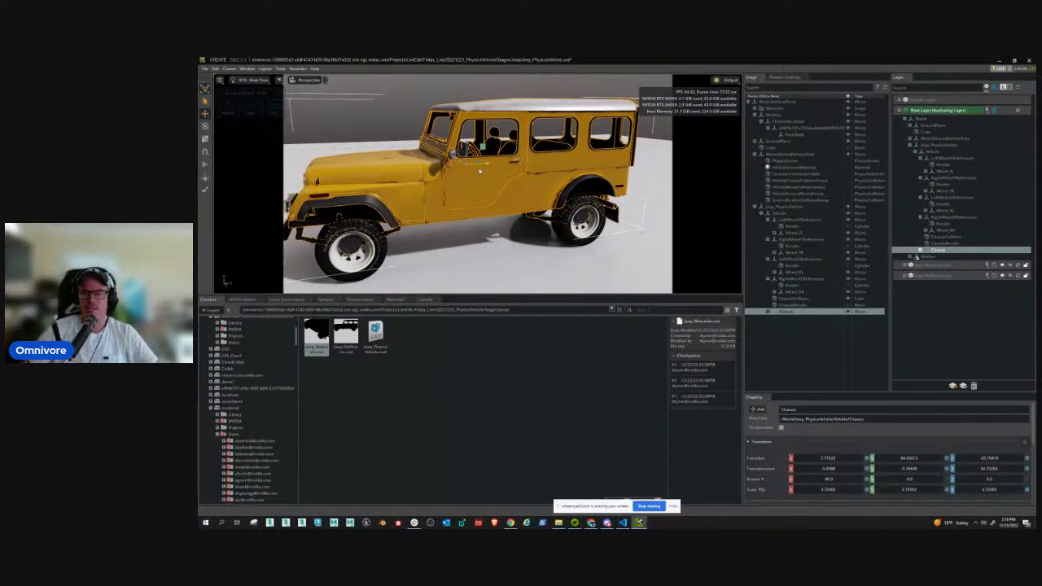
pyautogui.moveTo(480, 171); pyautogui.dragTo(433, 116, button='right')
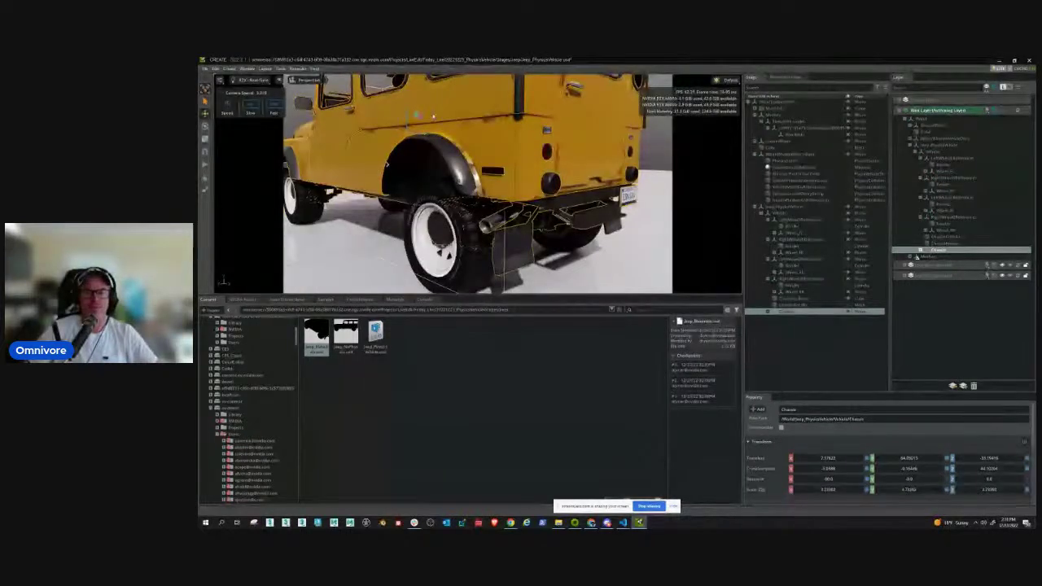
pyautogui.moveTo(433, 116); pyautogui.dragTo(536, 181, button='right')
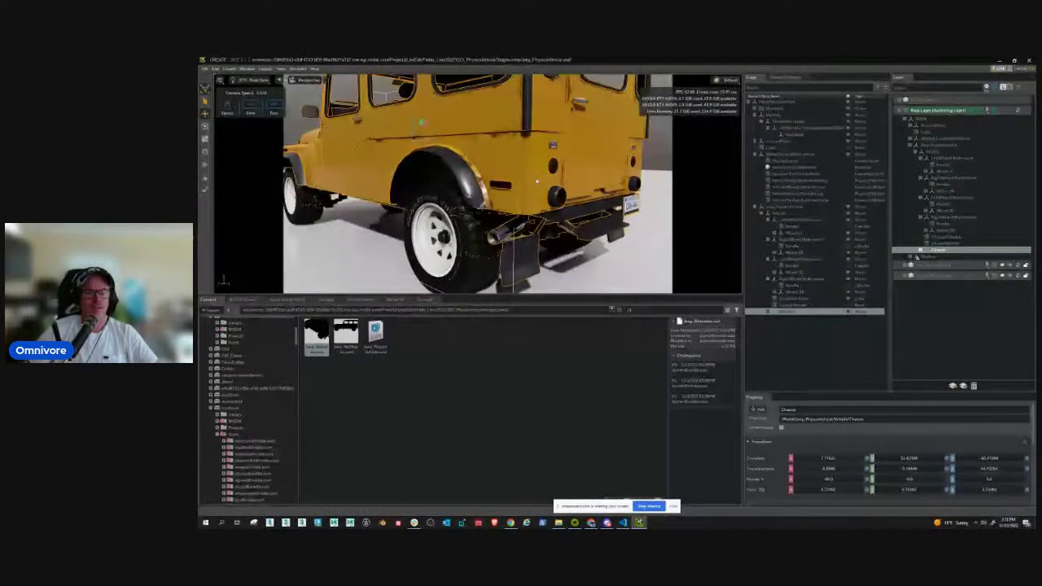
pyautogui.press('f')
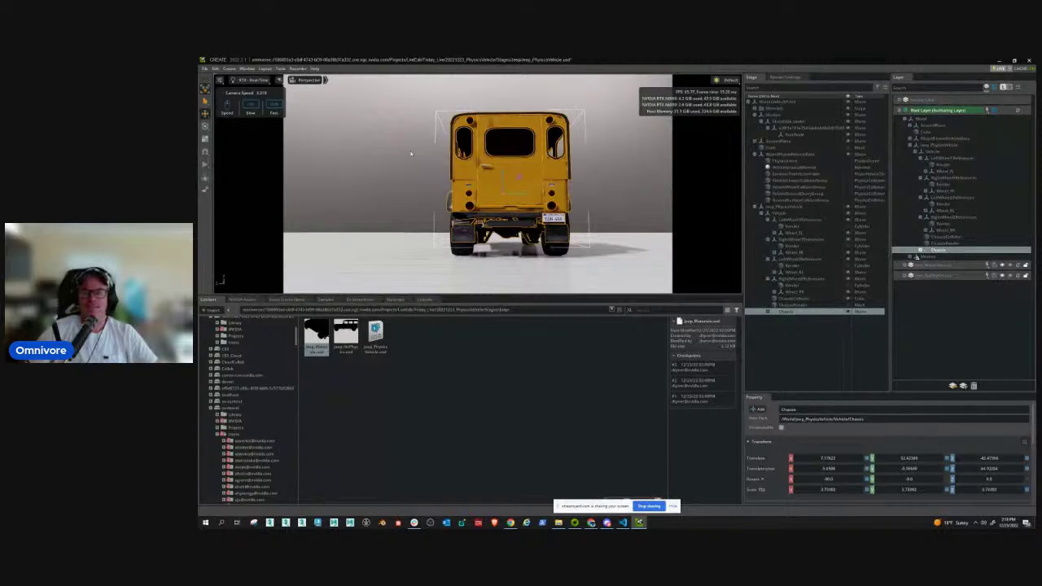
pyautogui.moveTo(411, 153); pyautogui.dragTo(505, 124, button='right')
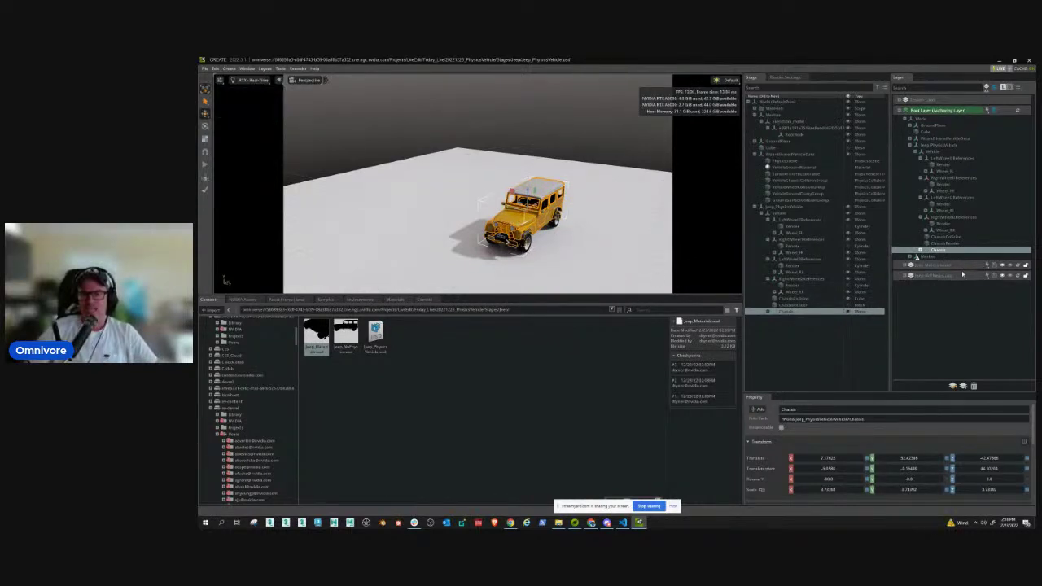
pyautogui.press('Escape')
# Set the default friction value of SummerTireFrictionTable to 1.5
pyautogui.click(760, 207)
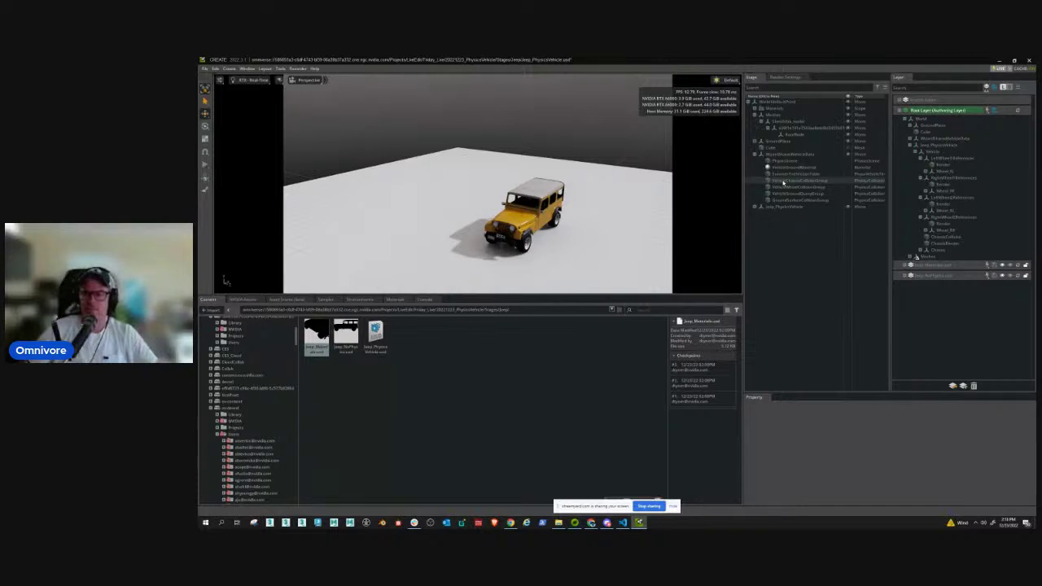
pyautogui.click(786, 174)
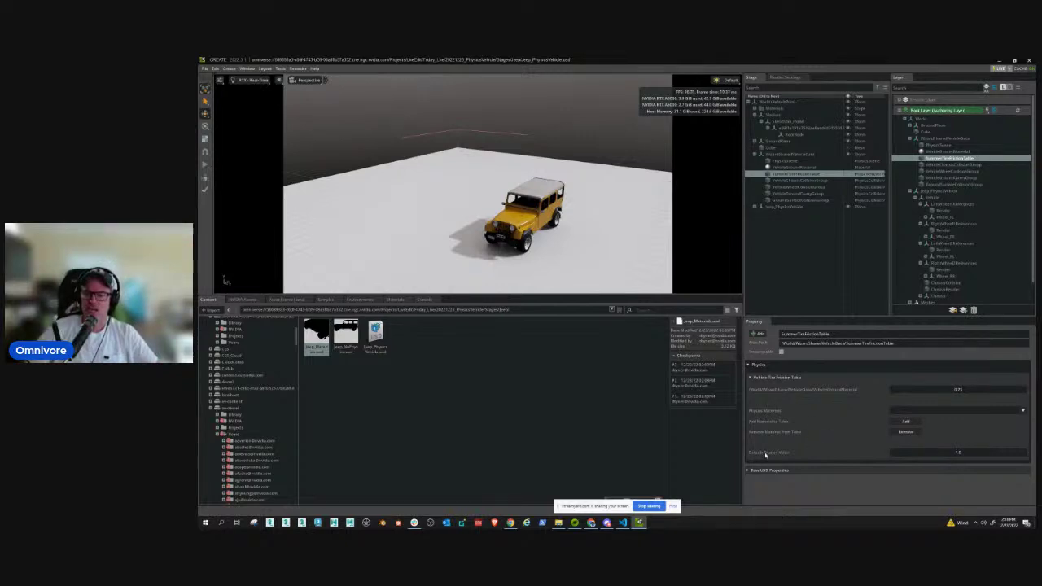
pyautogui.doubleClick(959, 453)
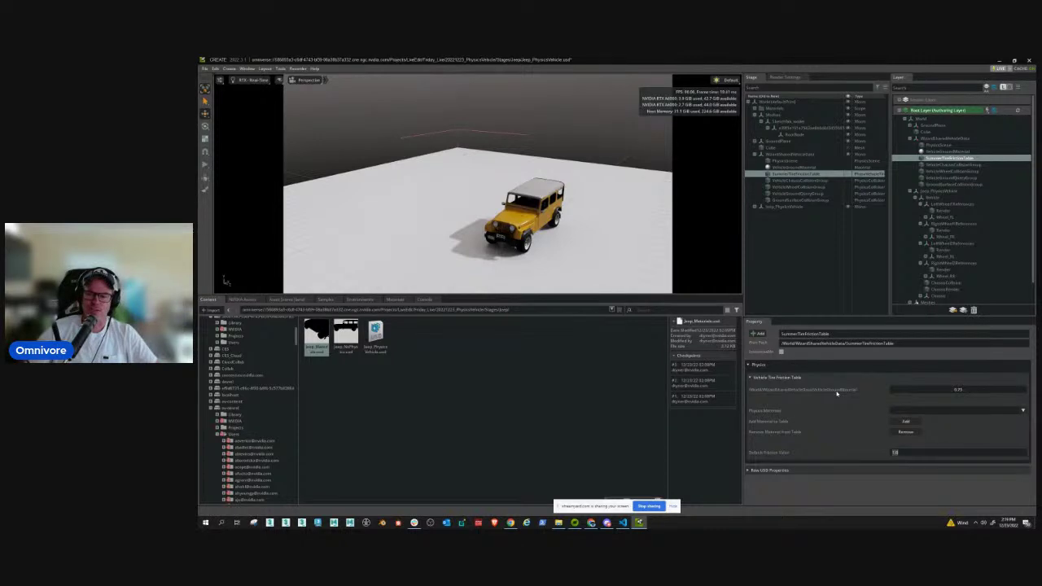
pyautogui.click(966, 411)
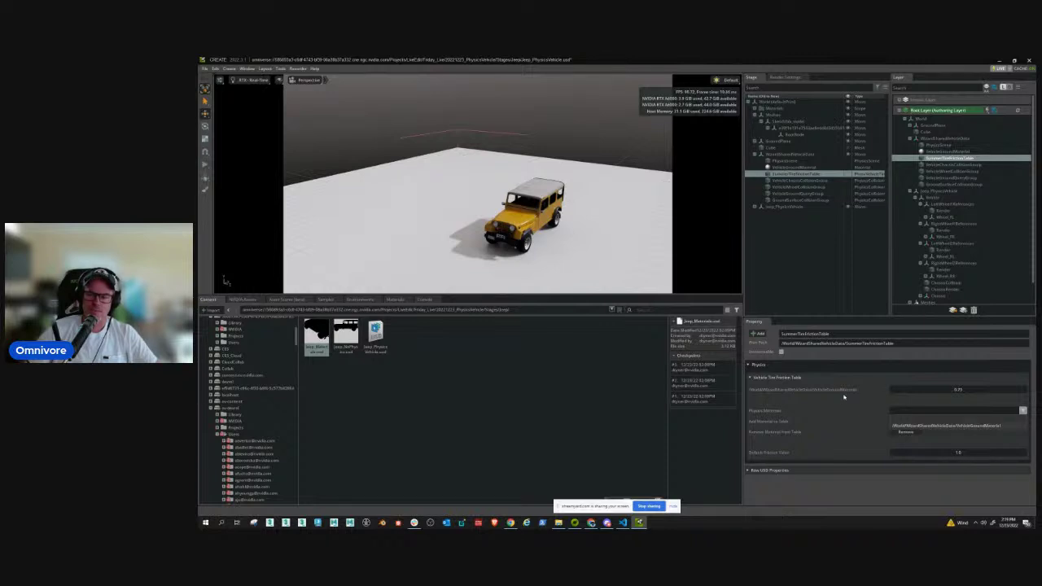
pyautogui.doubleClick(958, 453)
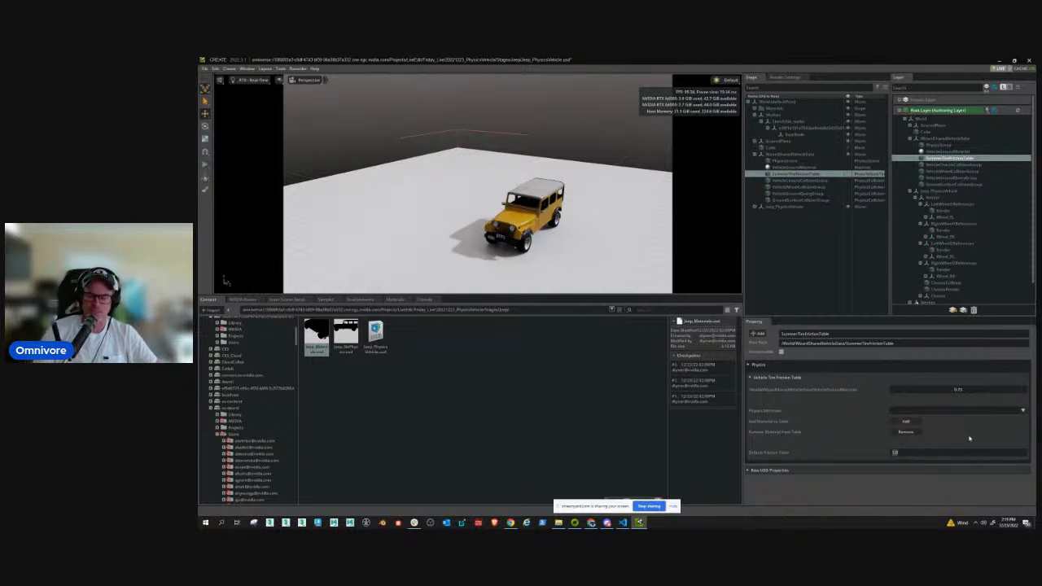
pyautogui.write('1.5')
pyautogui.press('Return')
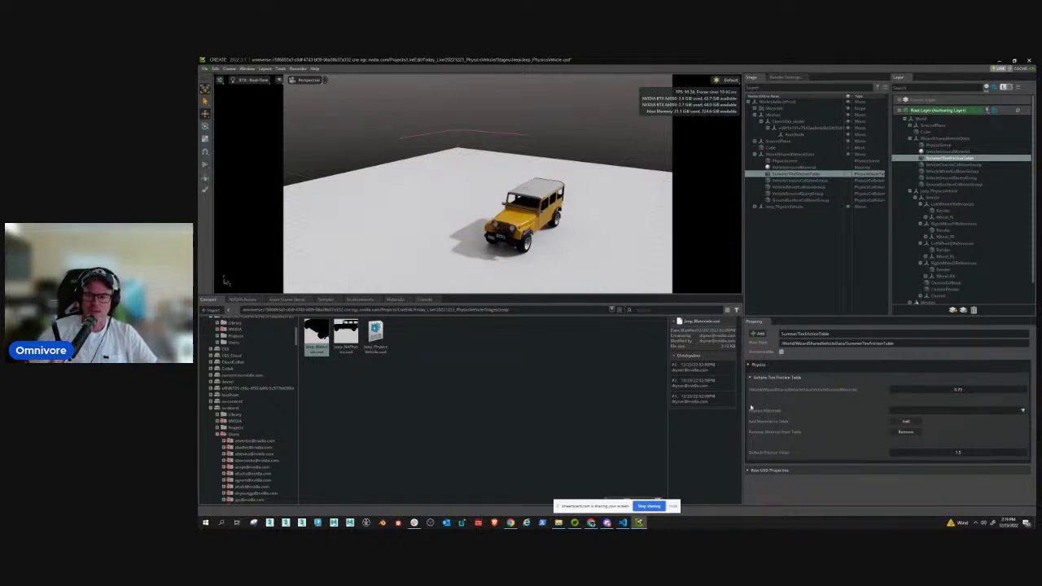
# Run the physics simulation to test-drive the jeep with the new default tire friction, and stop it
pyautogui.moveTo(488, 212); pyautogui.dragTo(522, 224, button='right')
pyautogui.click(205, 165)
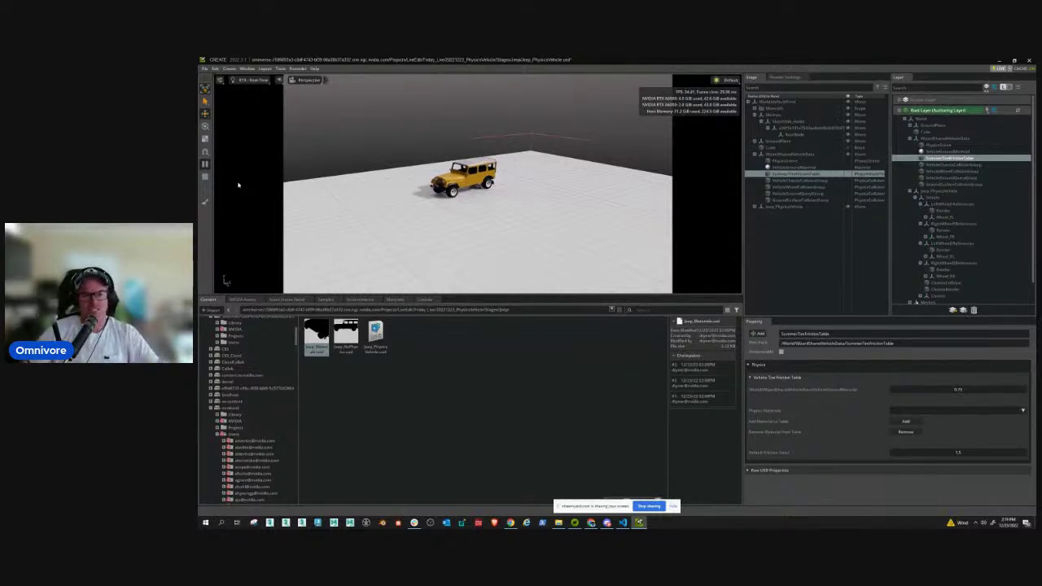
pyautogui.click(205, 176)
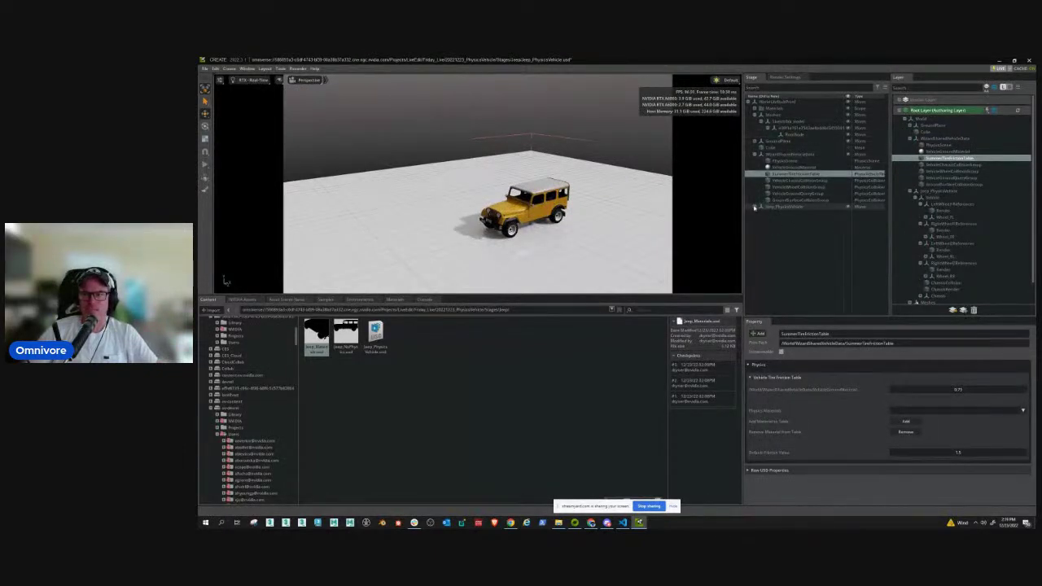
# Lower the mass of the Vehicle prim in Jeep_PhysicsVehicle, and test-drive the jeep in the simulation
pyautogui.click(755, 207)
pyautogui.click(780, 214)
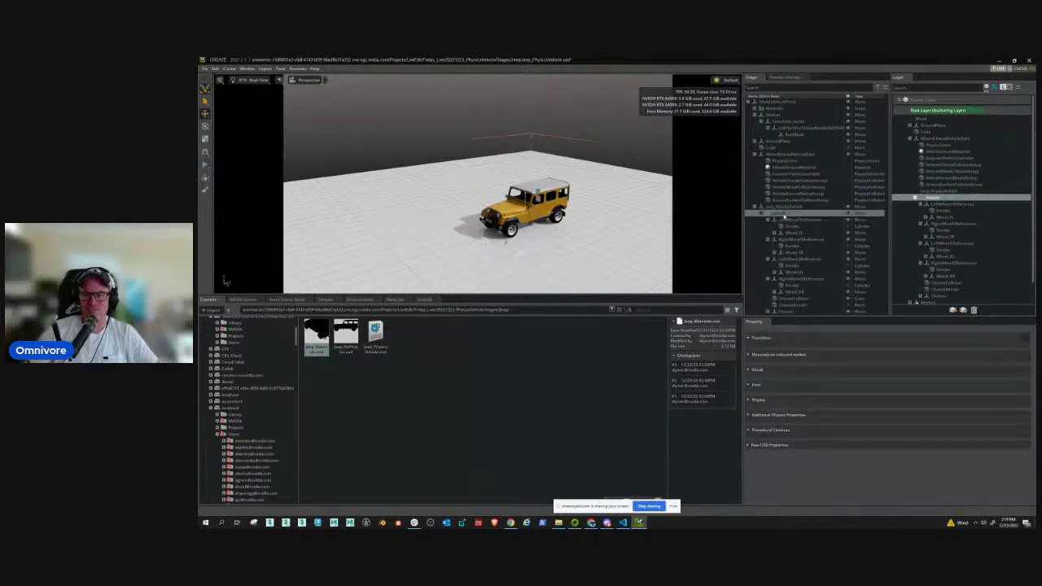
pyautogui.moveTo(866, 315); pyautogui.dragTo(863, 186)
pyautogui.scroll(-3, 832, 362)
pyautogui.scroll(-3, 832, 362)
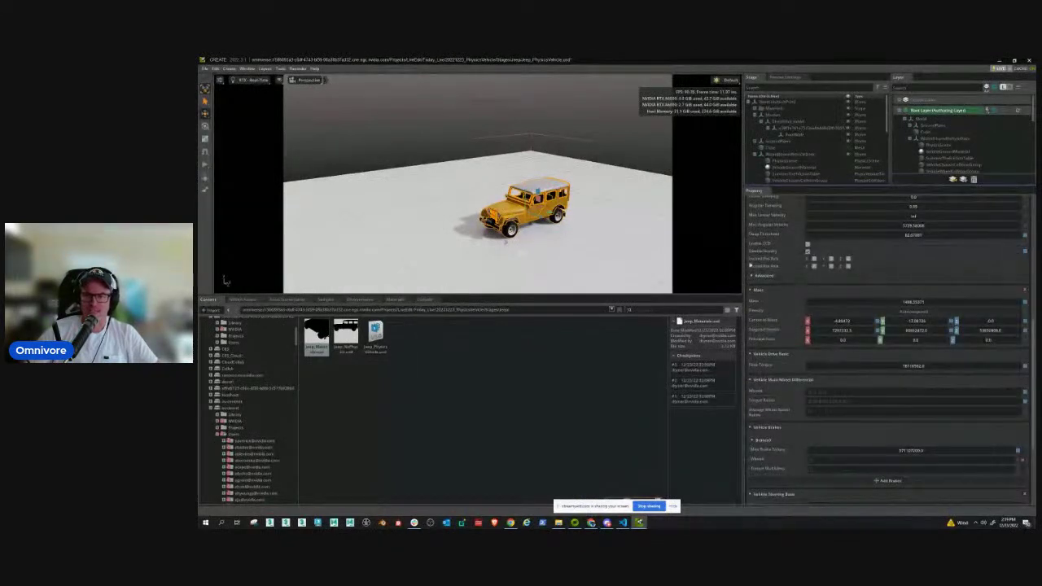
pyautogui.scroll(3, 949, 388)
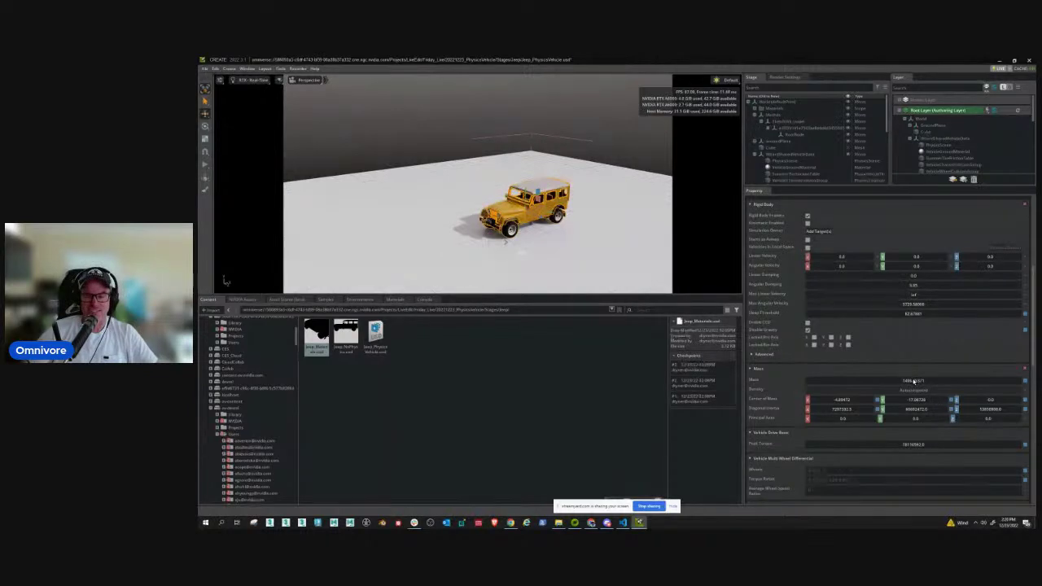
pyautogui.doubleClick(914, 381)
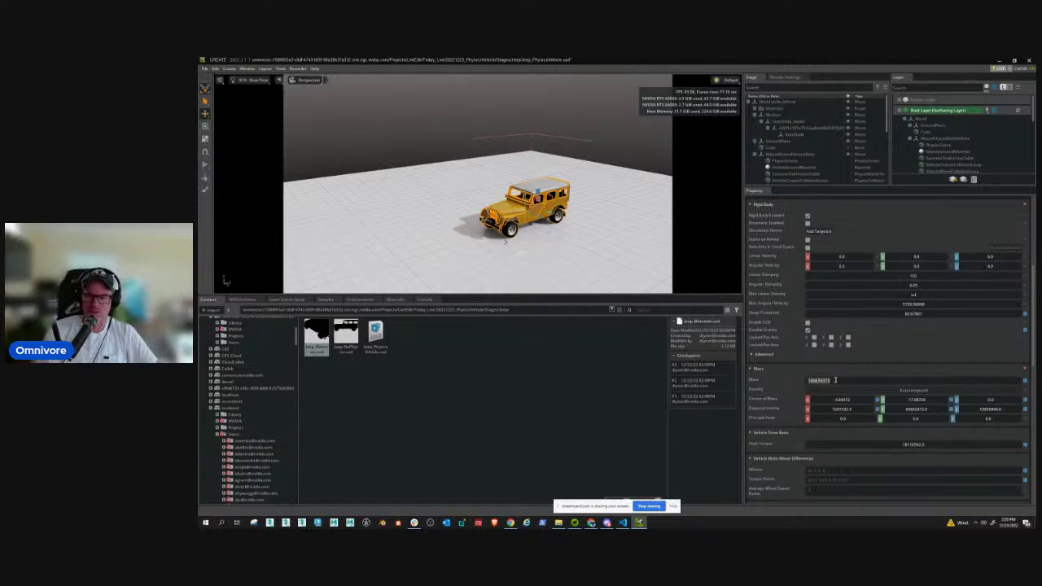
pyautogui.write('100')
pyautogui.press('Return')
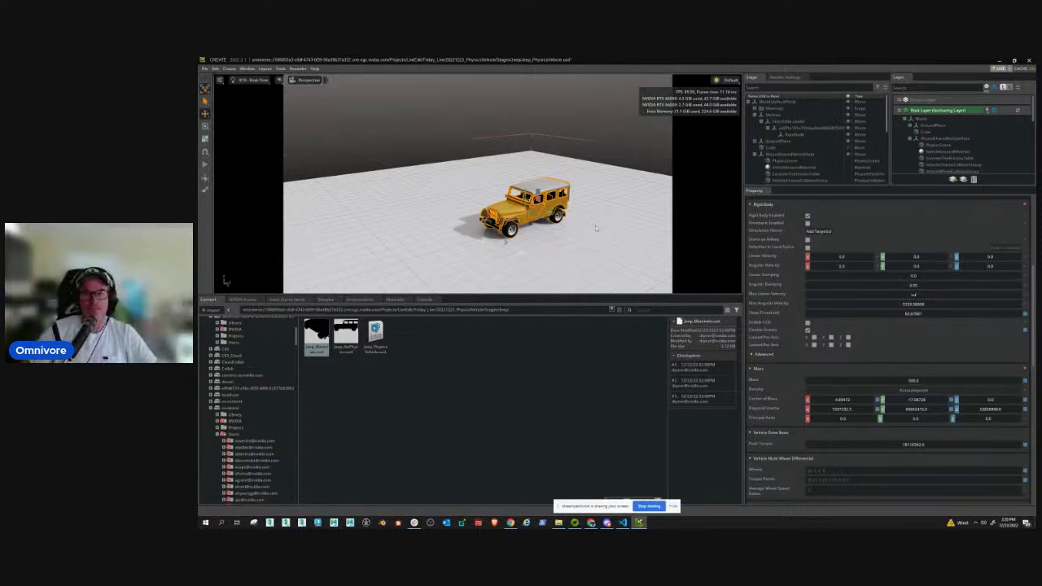
pyautogui.click(205, 164)
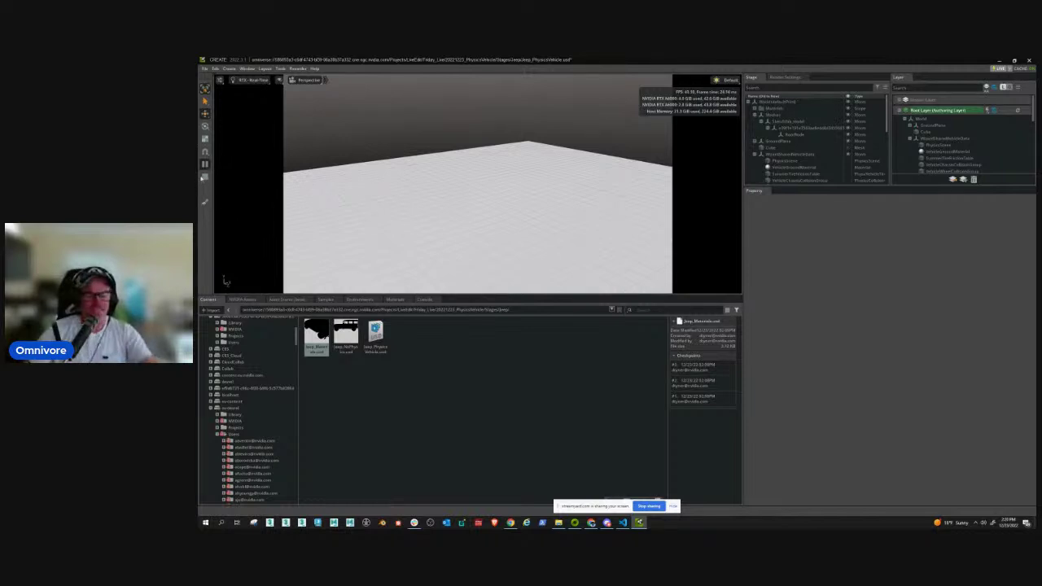
pyautogui.click(205, 177)
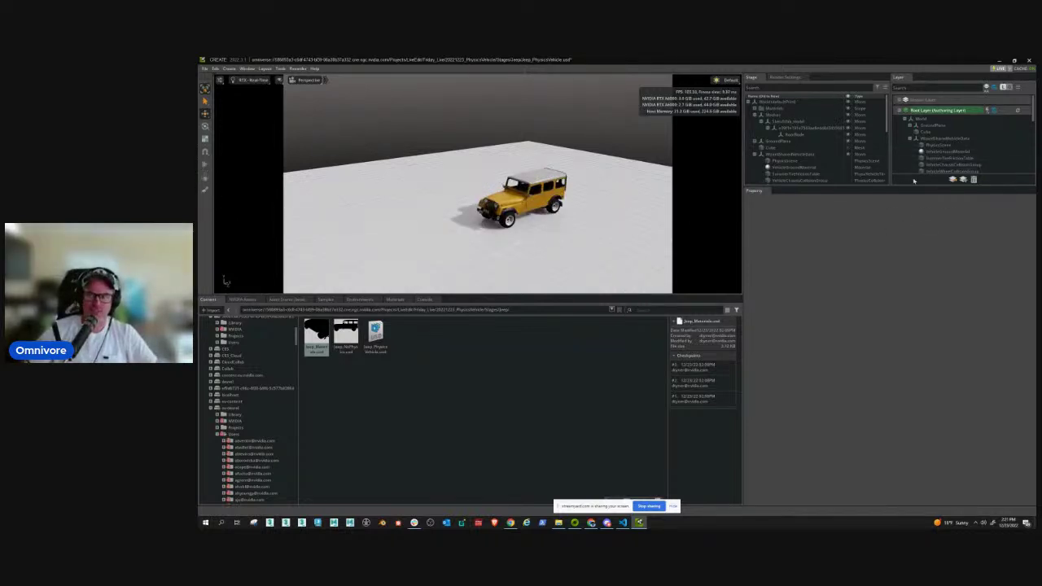
# Set the friction value for VehicleGroundMaterial in SummerTireFrictionTable to 1.5
pyautogui.moveTo(933, 188); pyautogui.dragTo(933, 251)
pyautogui.click(948, 158)
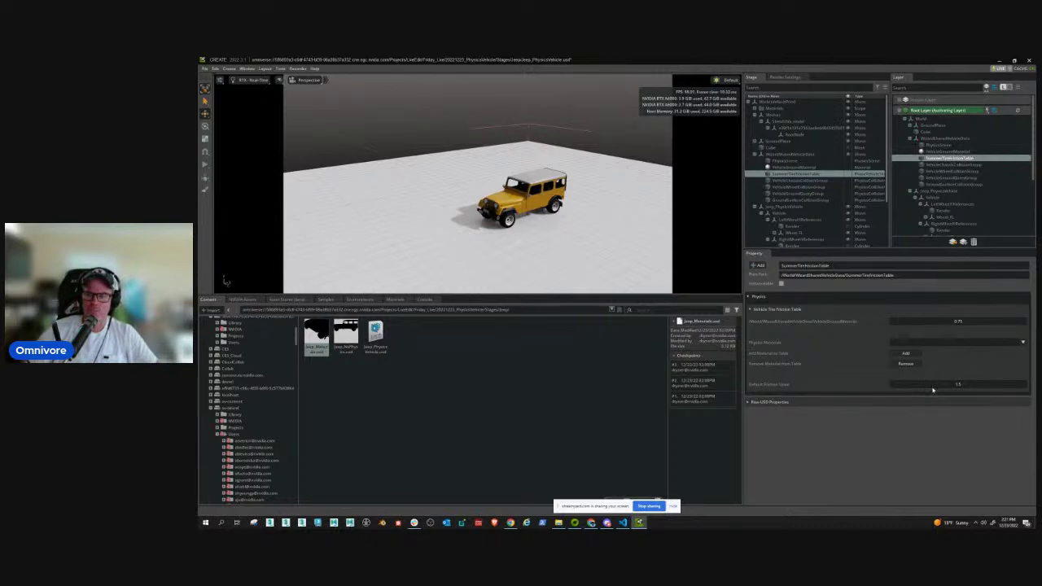
pyautogui.click(944, 342)
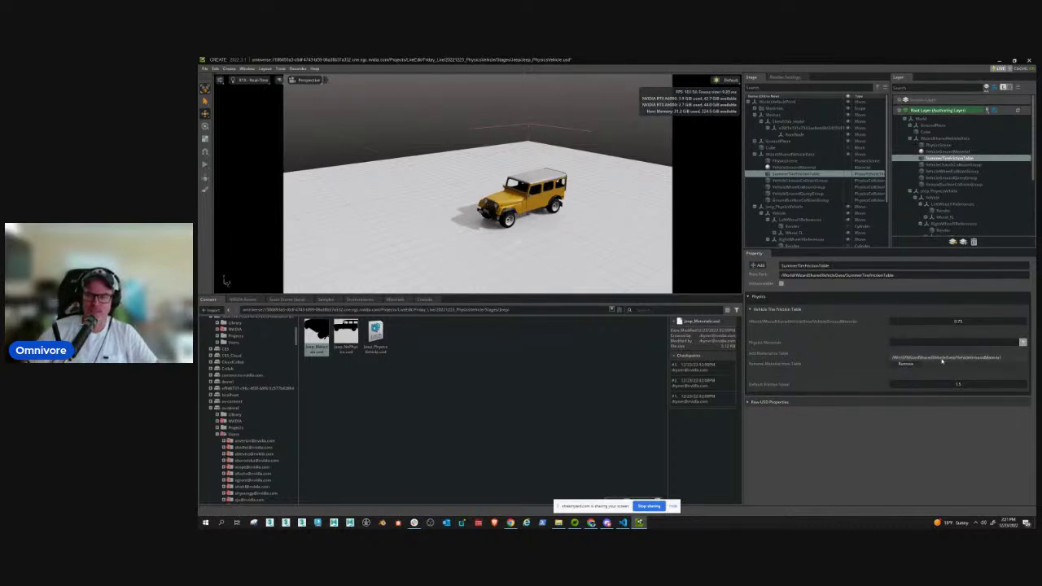
pyautogui.click(942, 361)
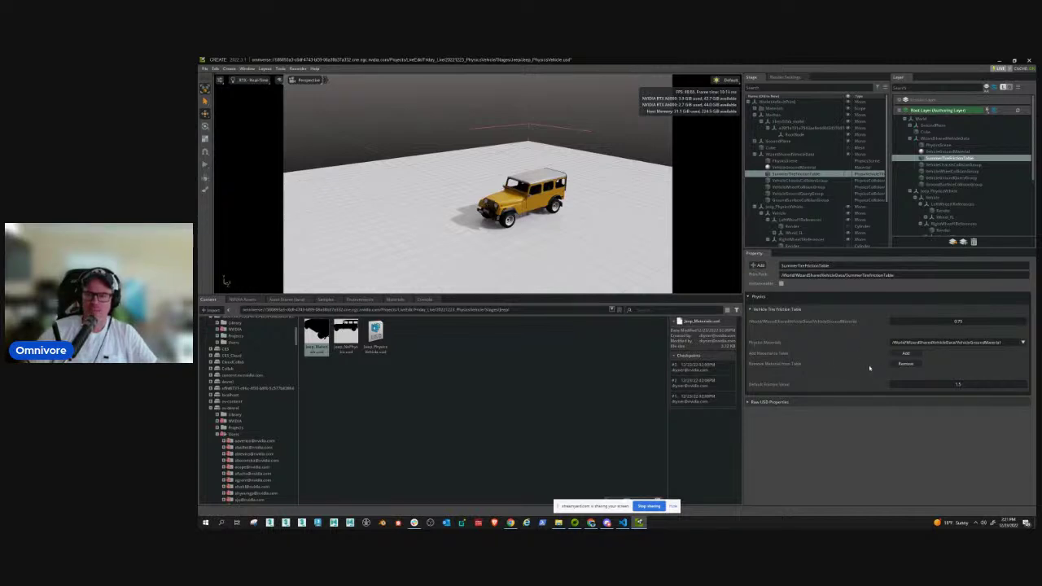
pyautogui.click(957, 322)
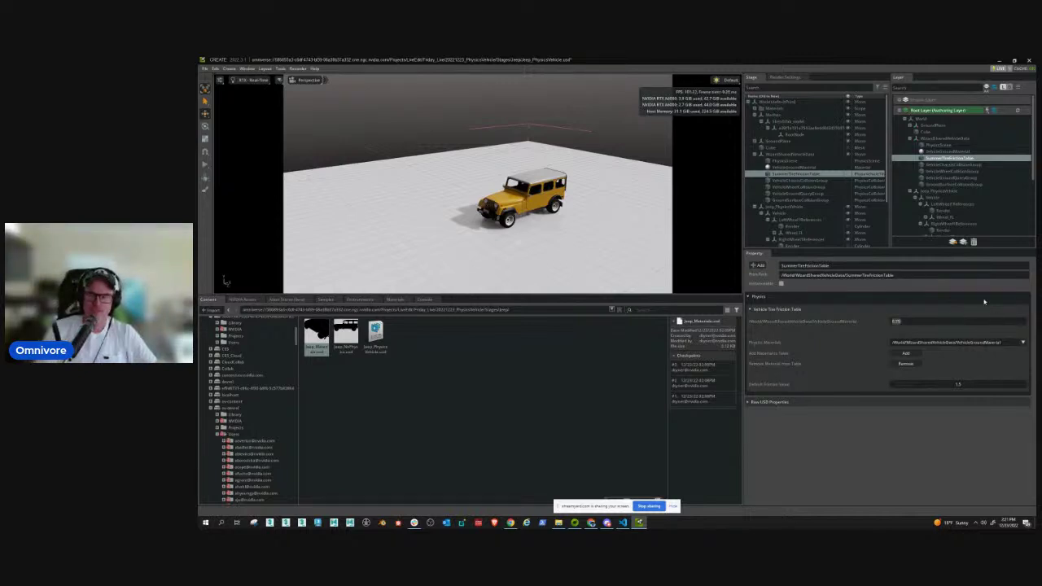
pyautogui.write('3')
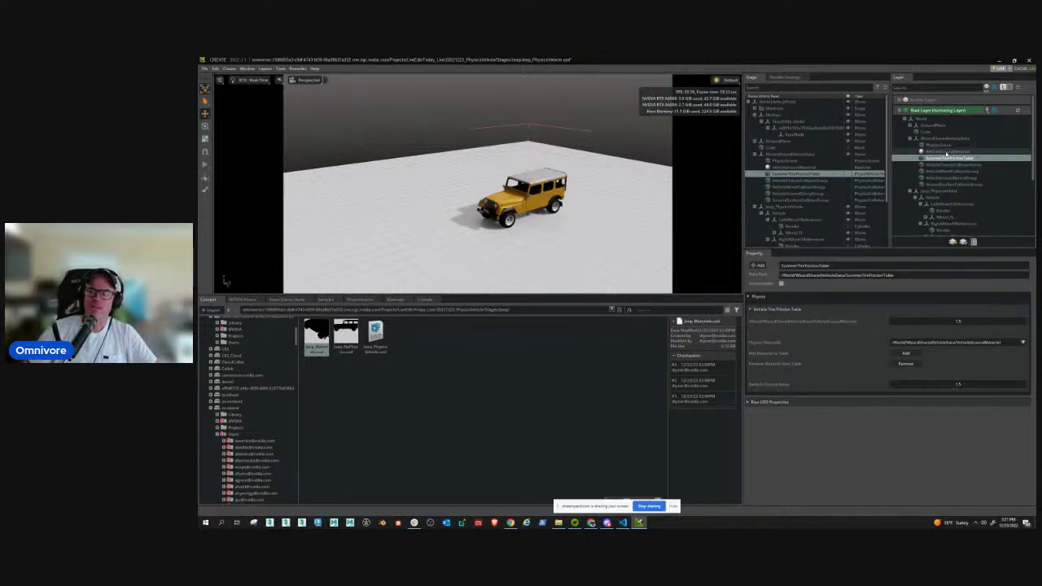
# Review the physics settings of VehicleGroundMaterial, and test-drive the jeep with the updated ground friction
pyautogui.click(946, 152)
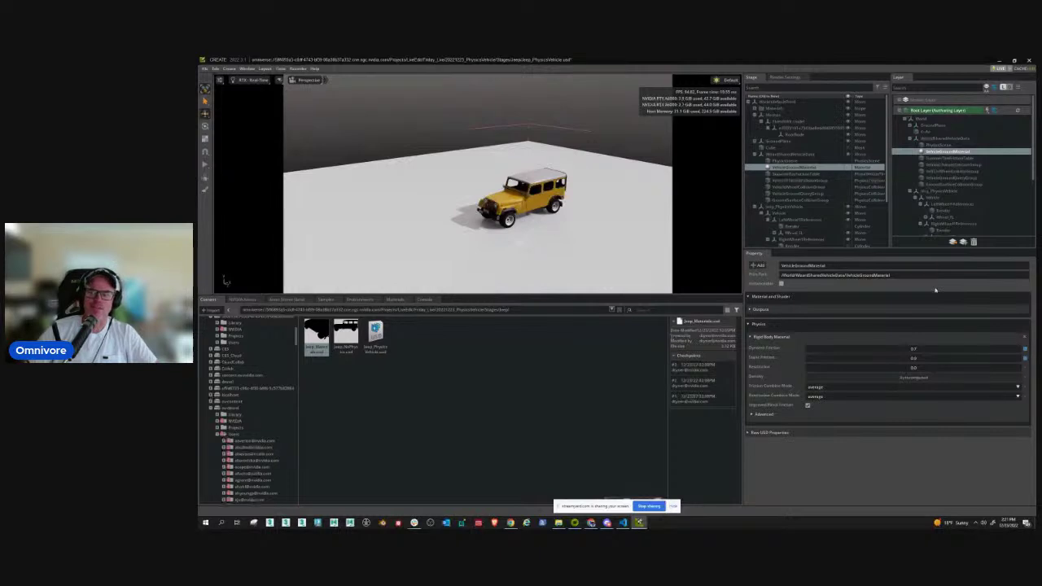
pyautogui.press('Down')
pyautogui.moveTo(1030, 249); pyautogui.dragTo(1033, 302)
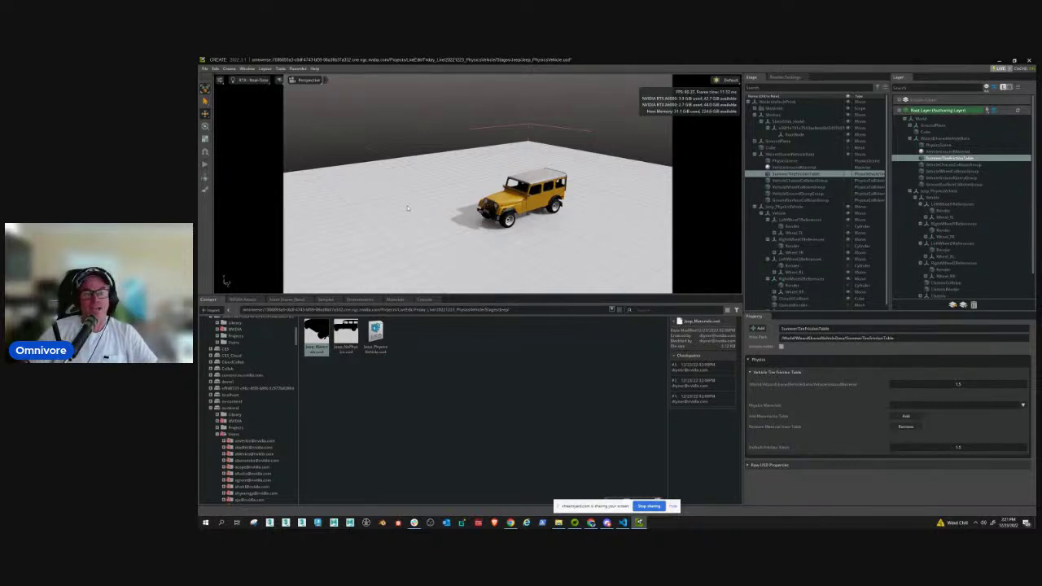
pyautogui.click(205, 165)
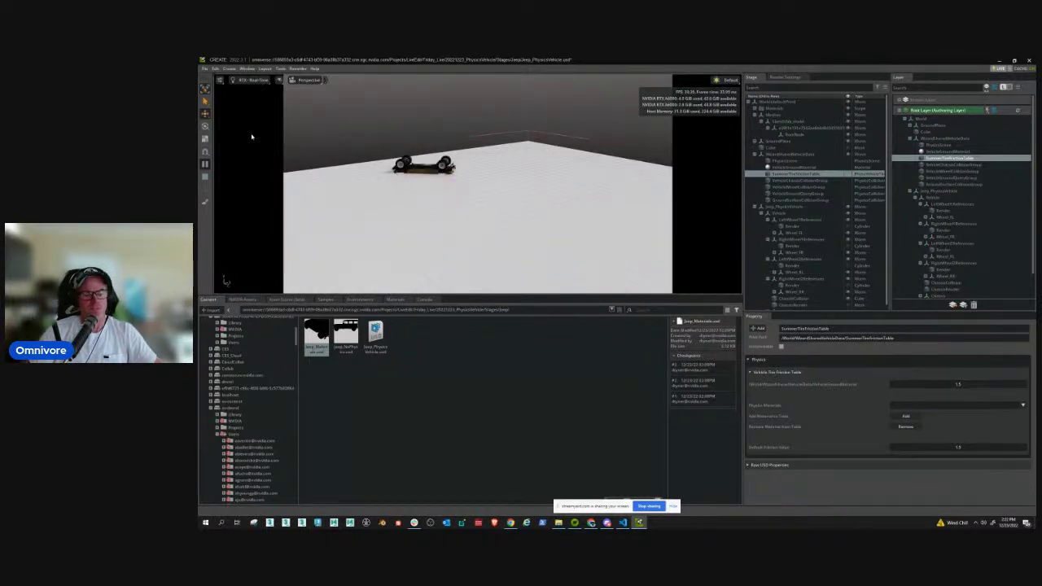
pyautogui.click(205, 177)
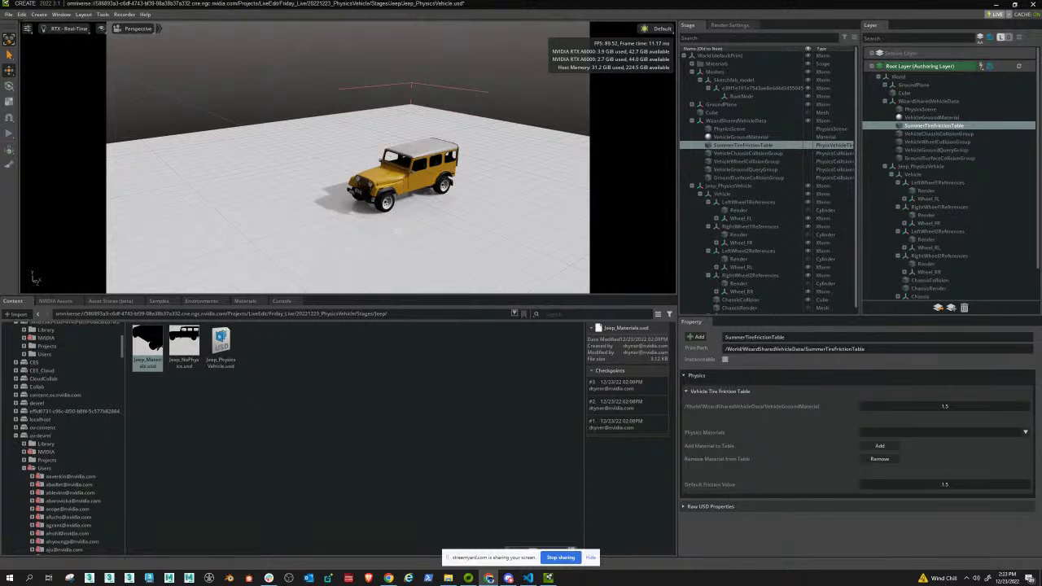
# Add a procedural Drone Camera to the Vehicle prim
pyautogui.click(722, 193)
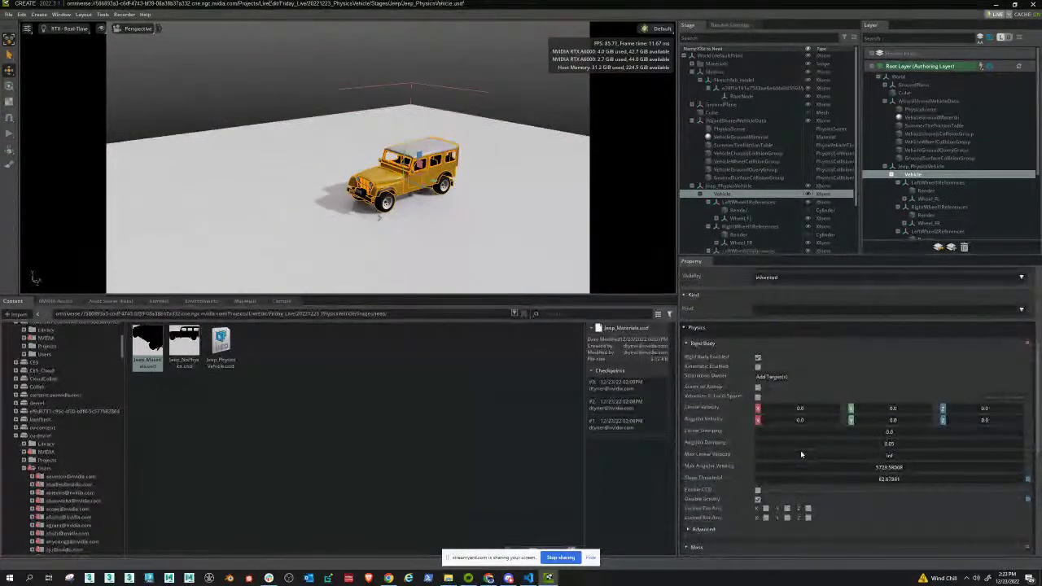
pyautogui.scroll(-10, 800, 450)
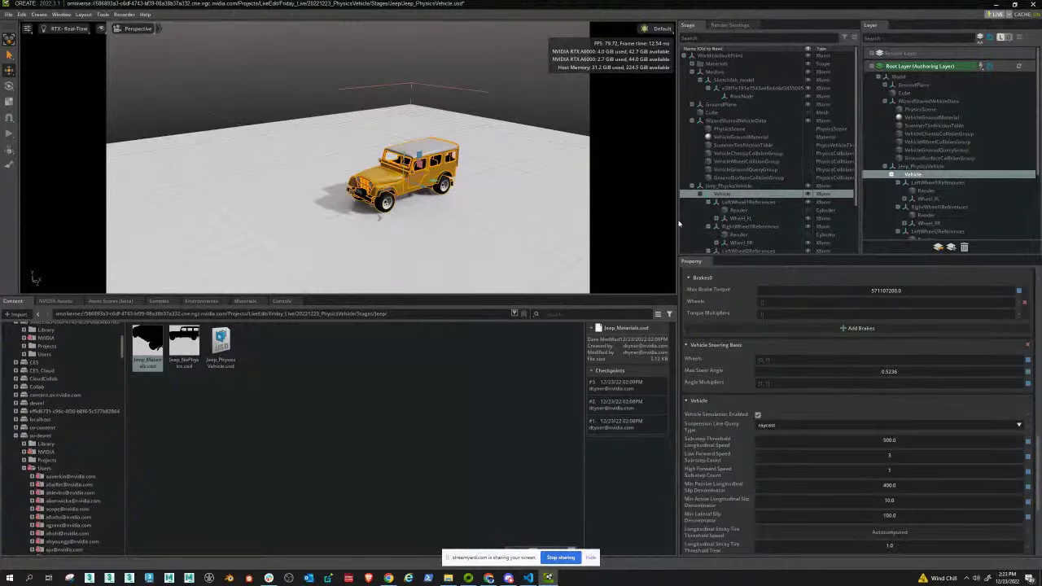
pyautogui.scroll(-6, 814, 489)
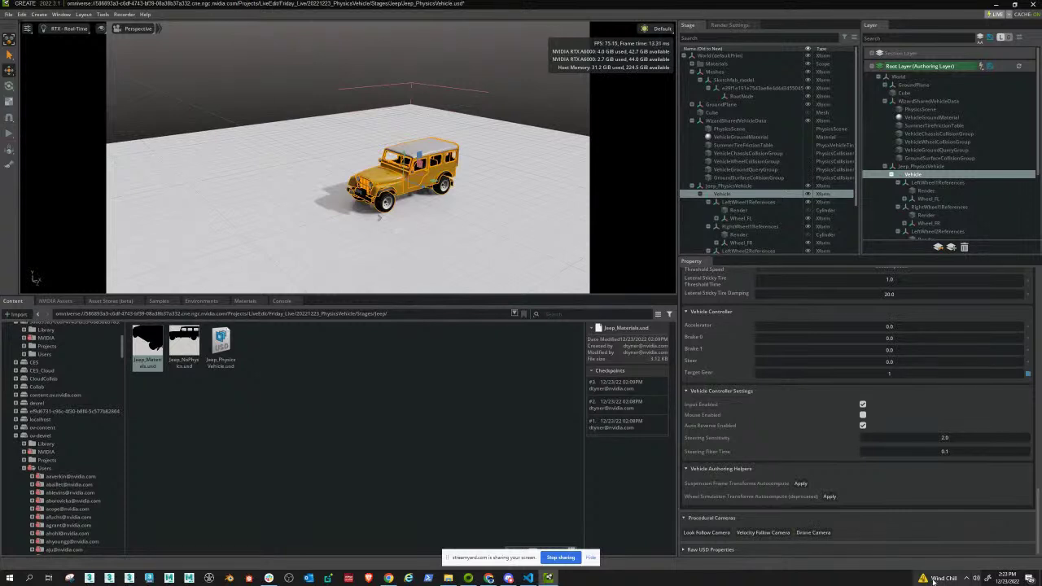
# Switch the viewport to VehicleDroneCamera0, and drive the jeep in the simulation from that camera before stopping it
pyautogui.click(122, 29)
pyautogui.moveTo(138, 46)
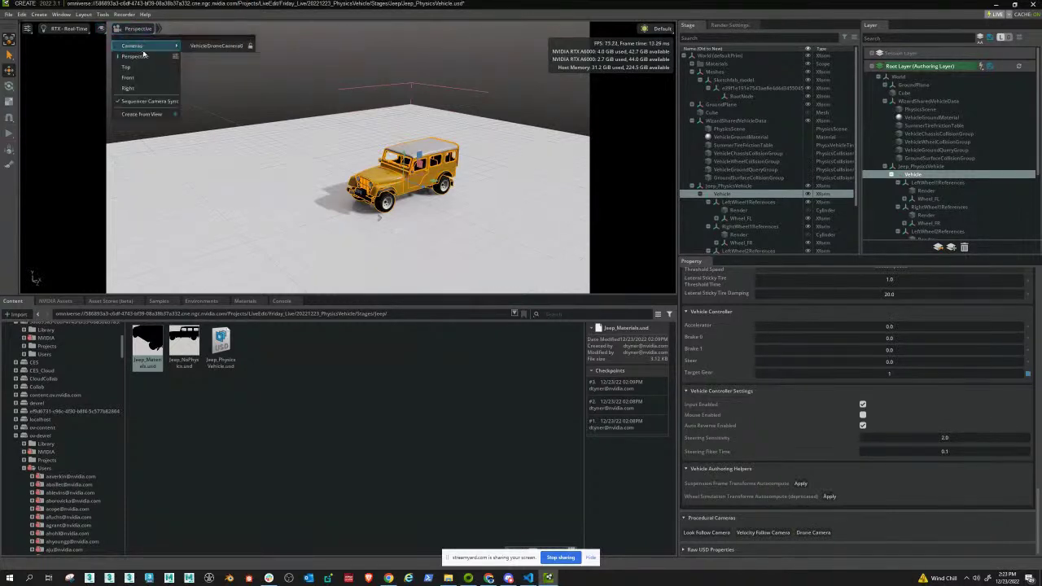
pyautogui.click(213, 47)
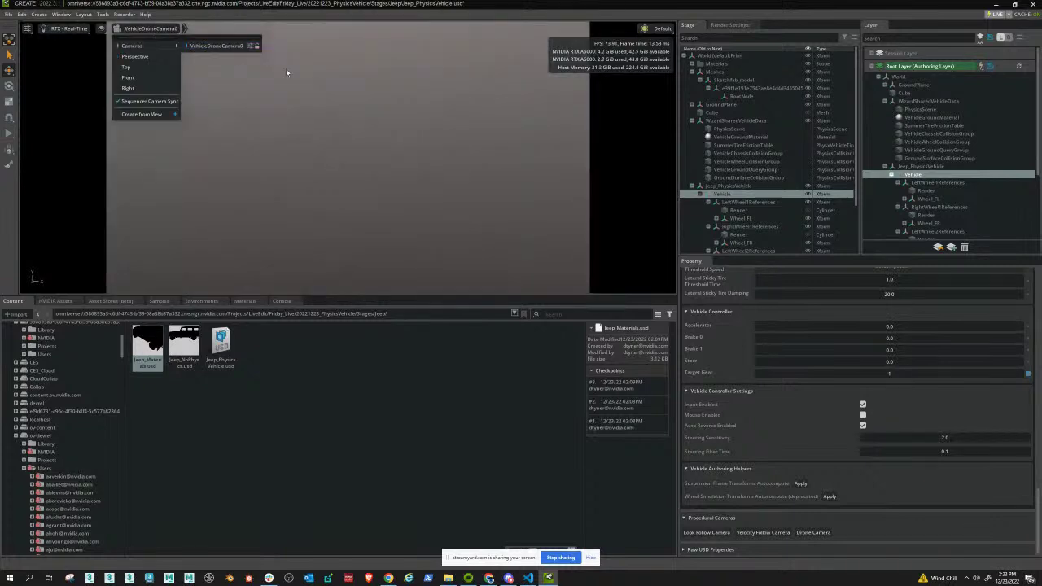
pyautogui.click(59, 145)
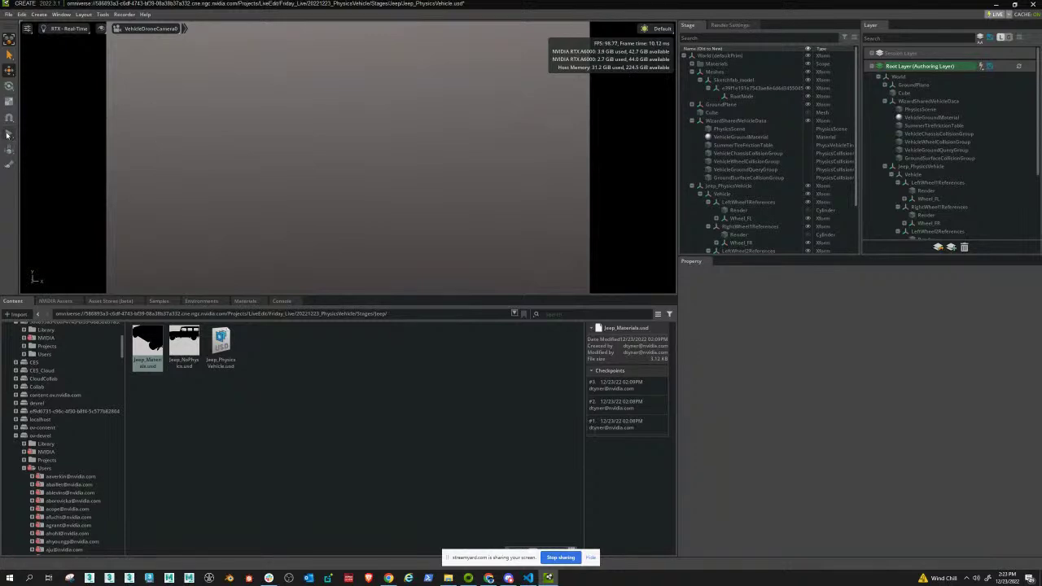
pyautogui.click(8, 134)
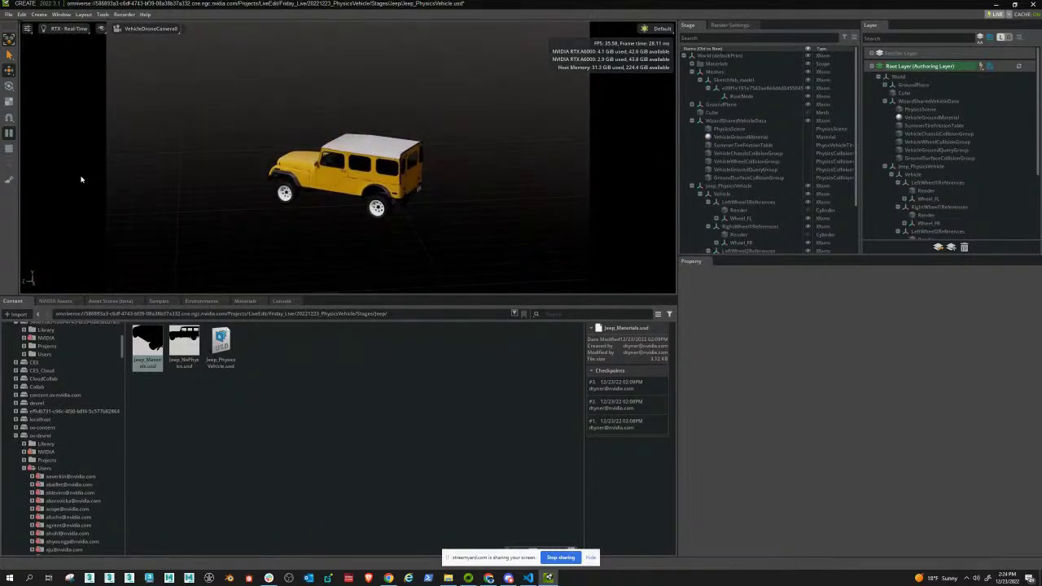
pyautogui.click(9, 153)
# Add procedural Look Follow and Velocity Follow cameras to the Vehicle prim
pyautogui.scroll(-3, 766, 185)
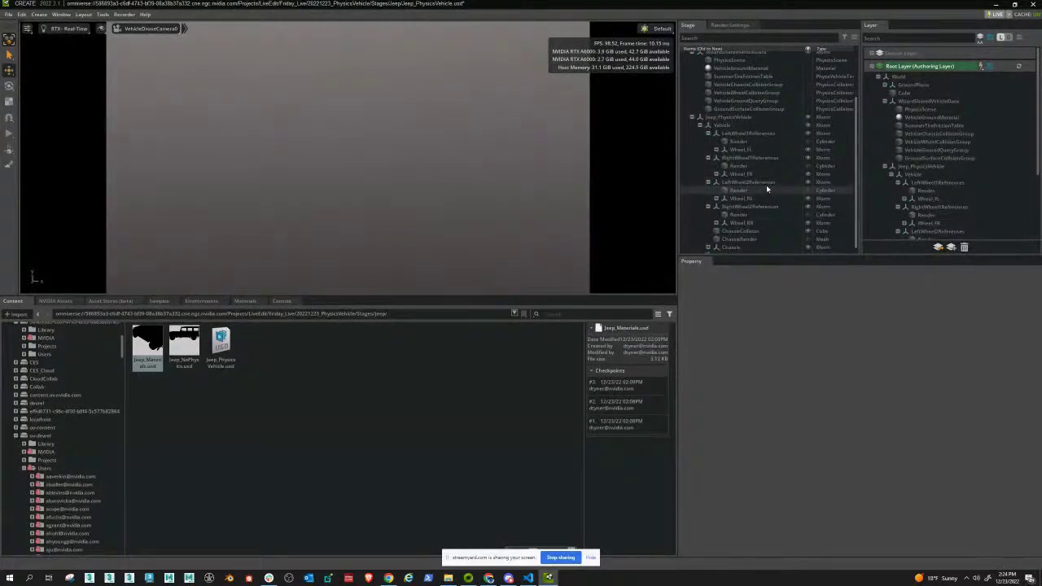
pyautogui.click(739, 124)
pyautogui.scroll(-15, 784, 490)
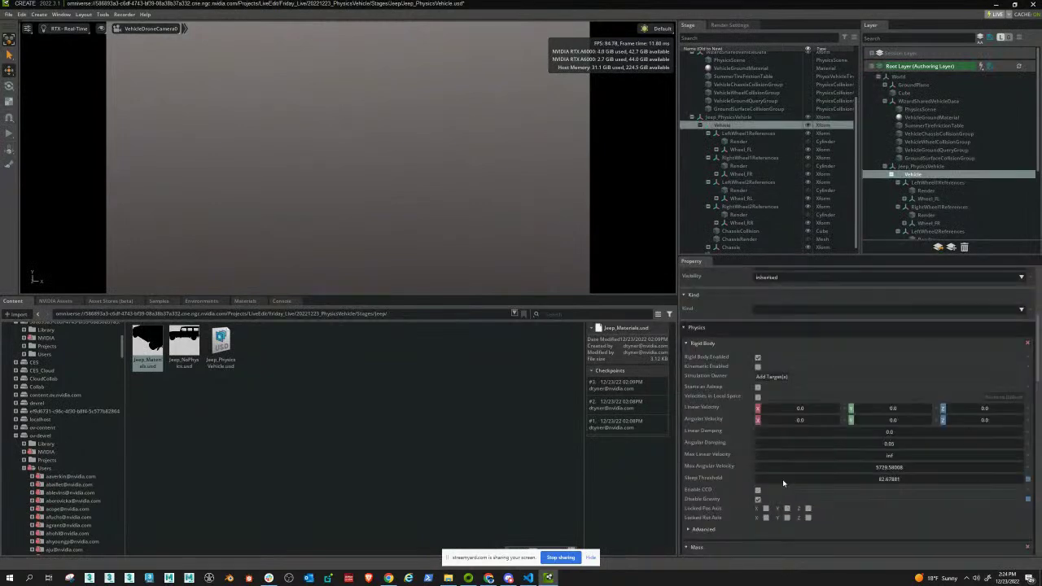
pyautogui.scroll(-2, 787, 500)
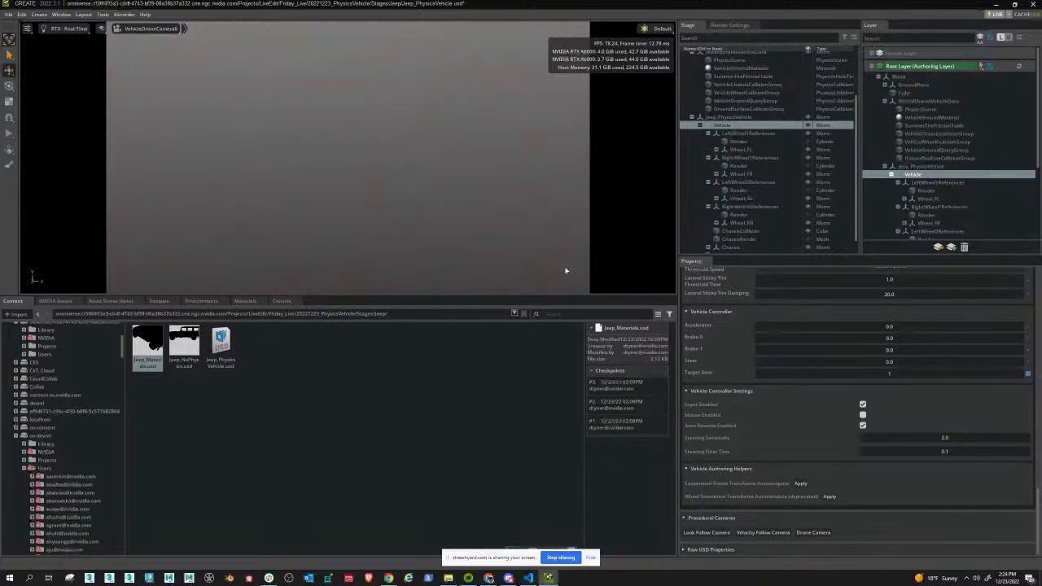
pyautogui.scroll(-1, 738, 250)
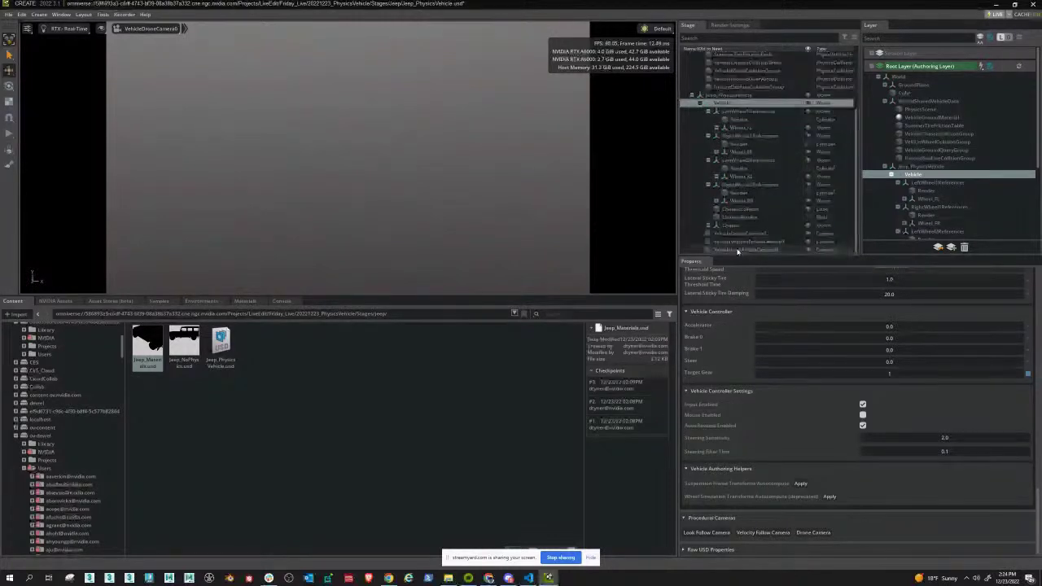
# Start the simulation and set the Follow Distance of VehicleDroneCamera0 to 10000
pyautogui.click(738, 234)
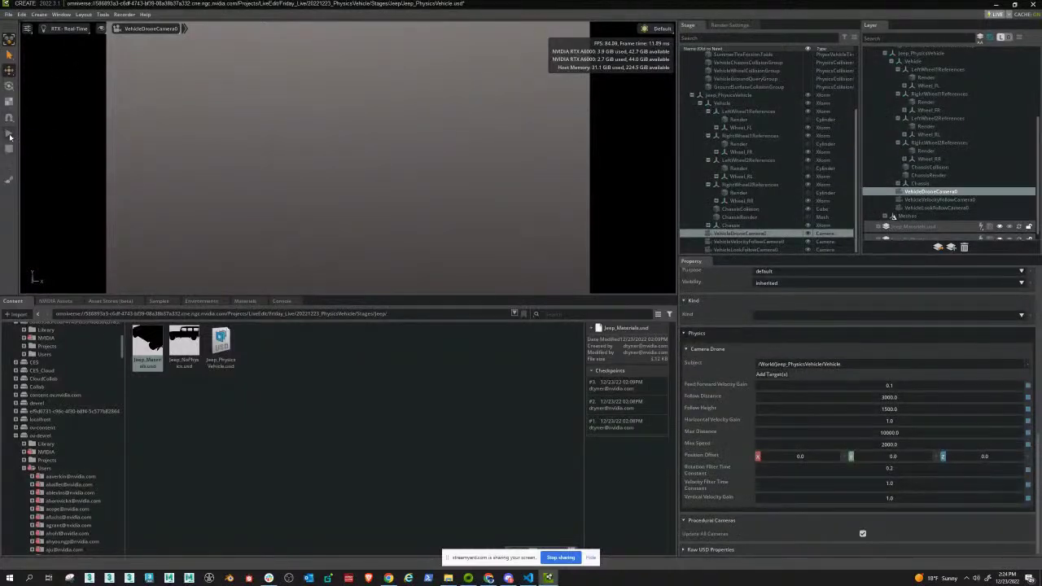
pyautogui.click(9, 133)
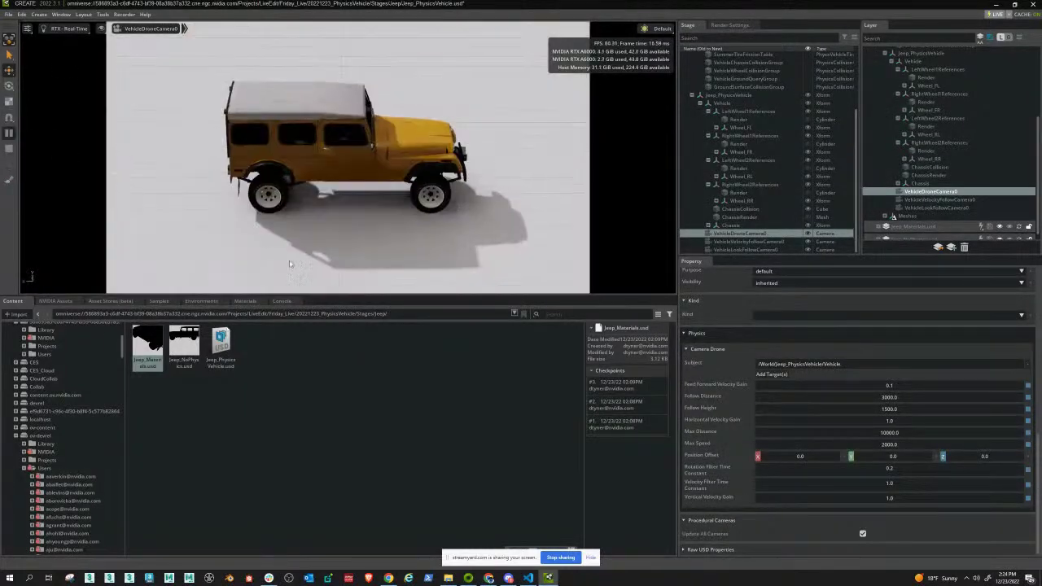
pyautogui.doubleClick(910, 398)
pyautogui.write('10000')
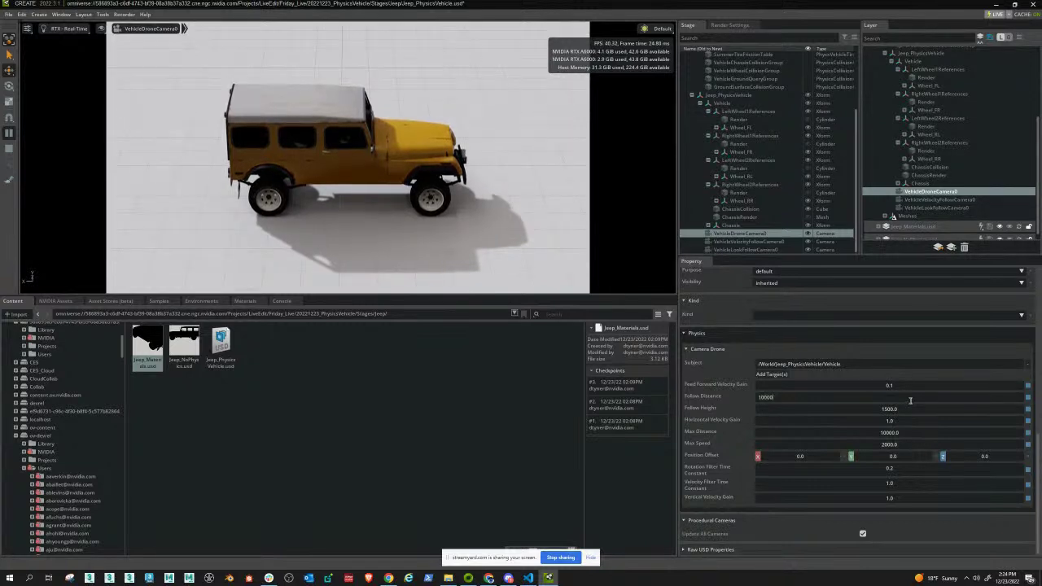
pyautogui.press('Return')
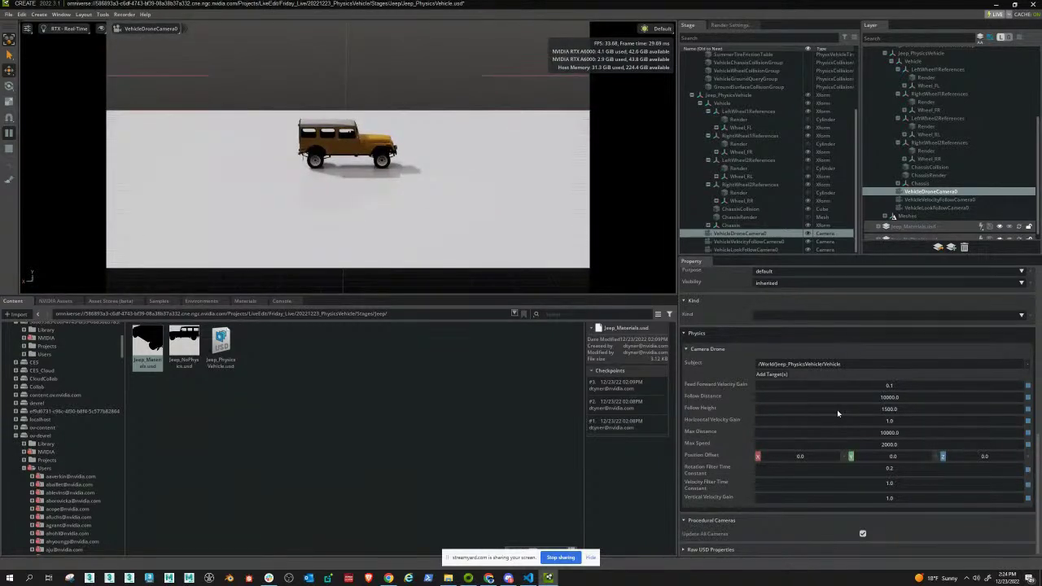
# Drive the jeep in the simulation with the longer camera follow distance, then stop it and return the viewport to the Perspective camera
pyautogui.rightClick(883, 399)
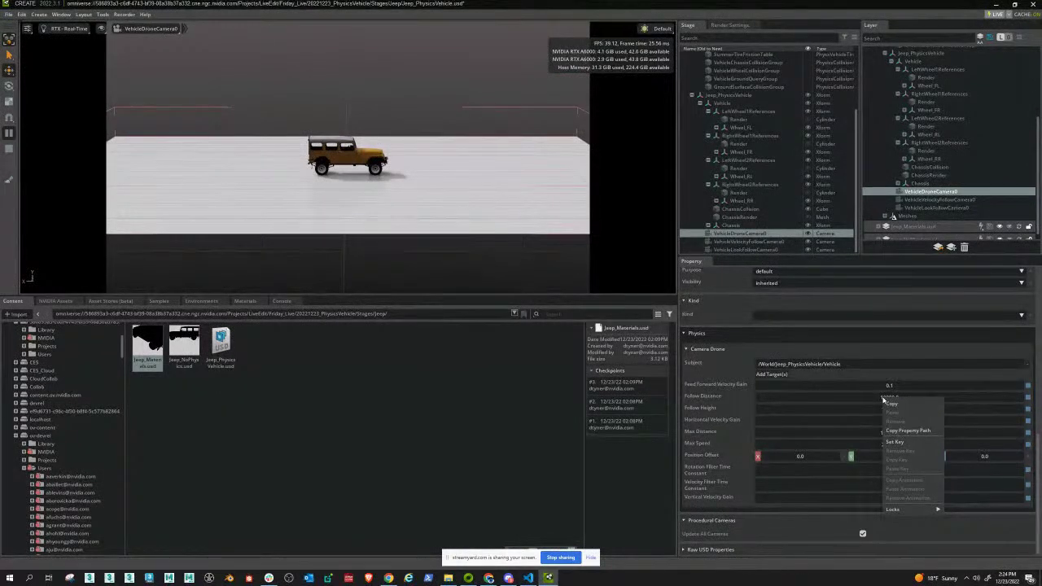
pyautogui.press('Escape')
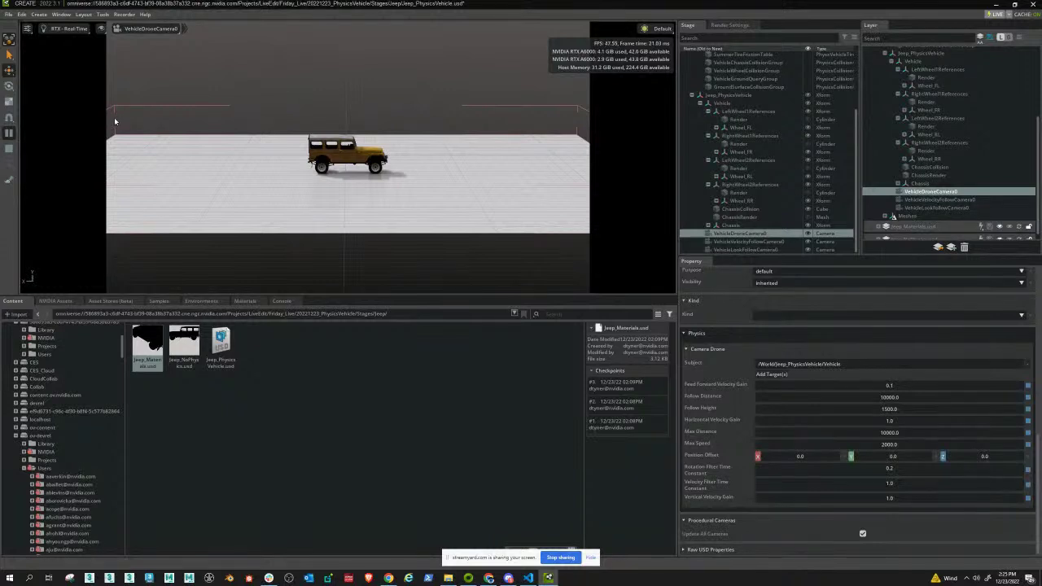
pyautogui.press('space')
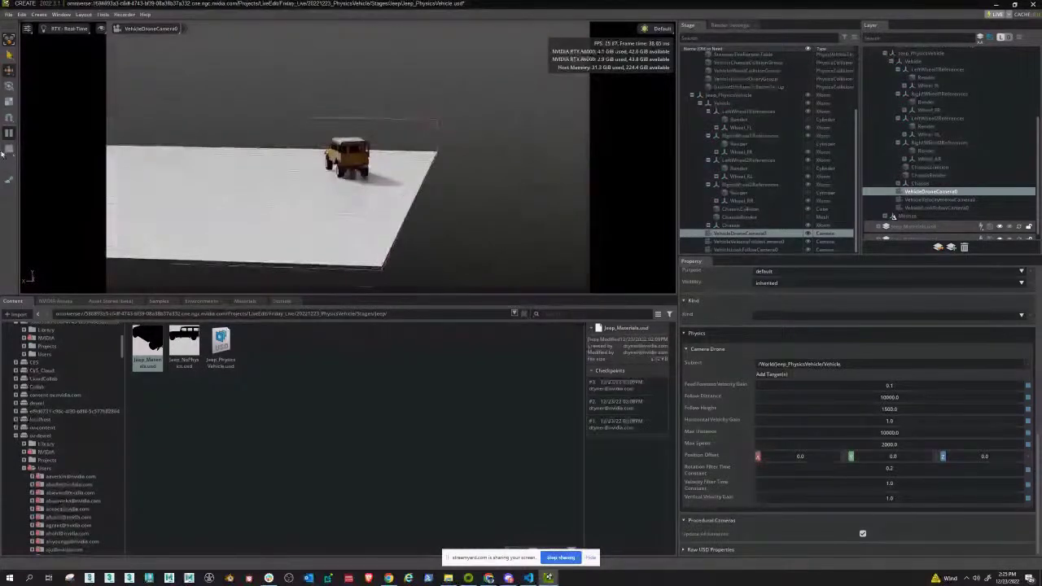
pyautogui.click(8, 149)
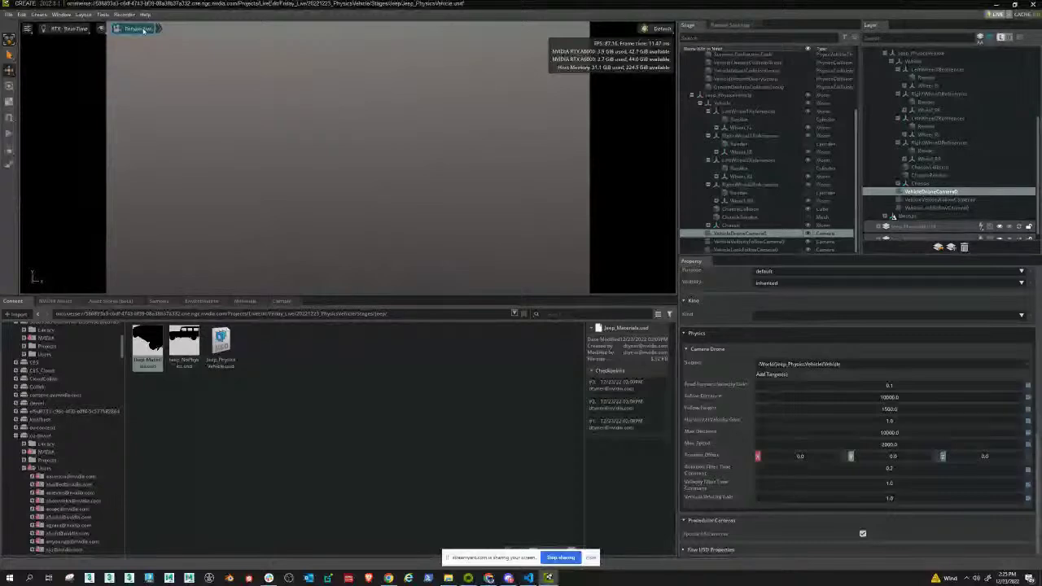
pyautogui.click(142, 30)
pyautogui.click(145, 45)
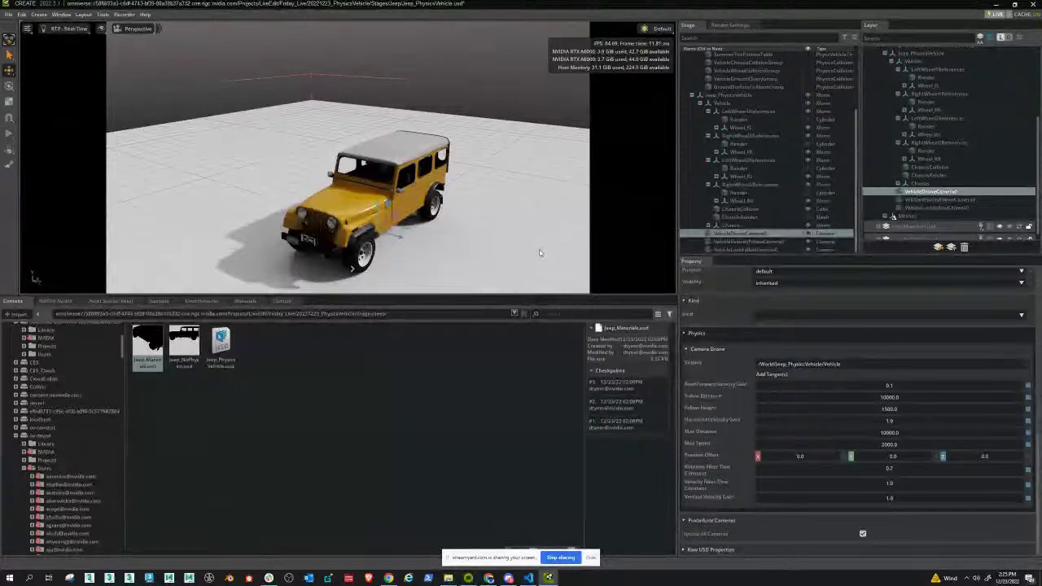
# Bring up the Environments library, enlarge the stage tree and collapse its Jeep_PhysicsVehicle, WizardSharedVehicleData and Meshes branches
pyautogui.click(203, 302)
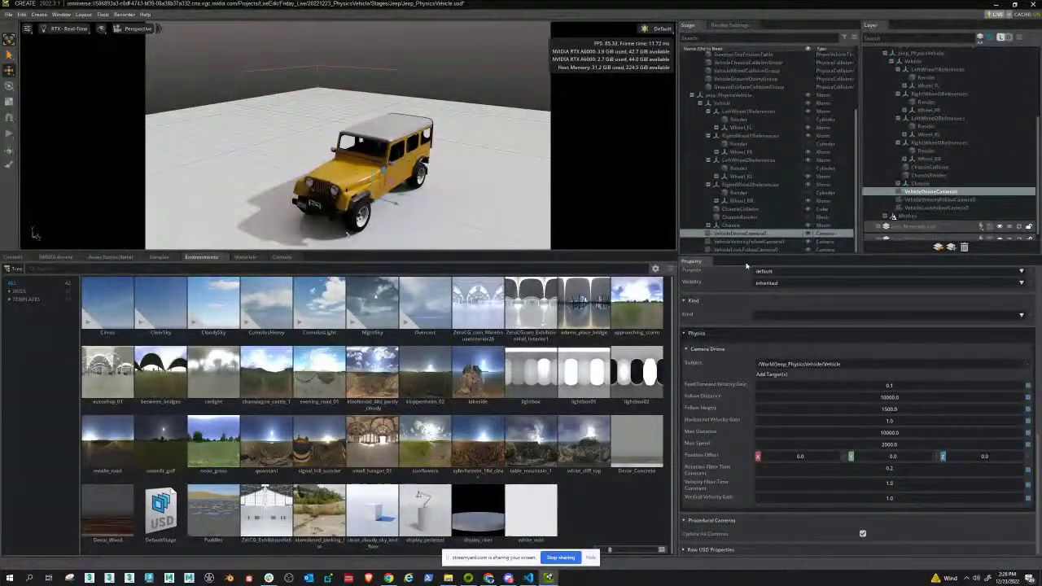
pyautogui.moveTo(750, 257); pyautogui.dragTo(750, 393)
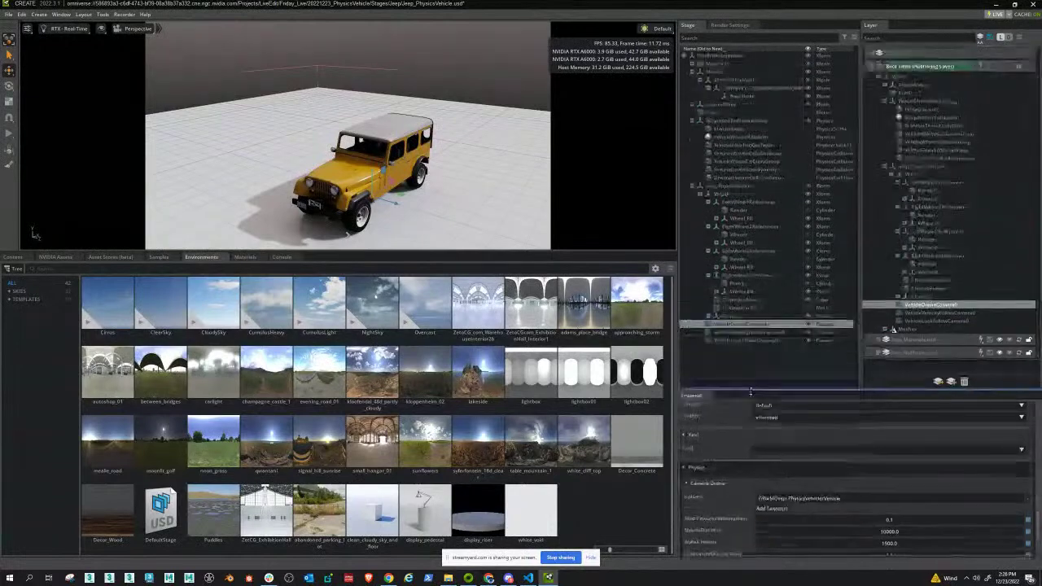
pyautogui.click(693, 186)
pyautogui.click(692, 120)
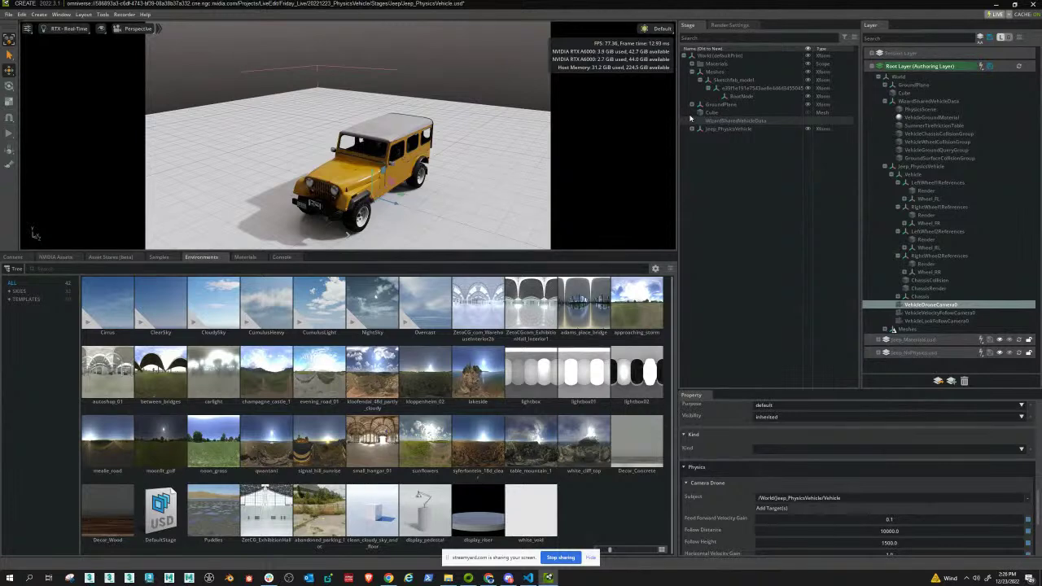
pyautogui.click(692, 71)
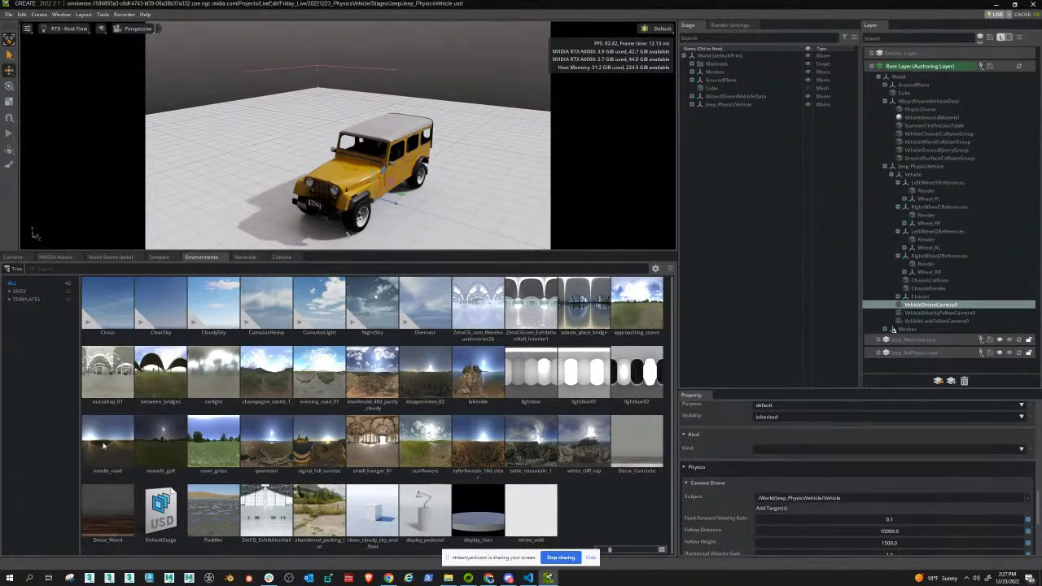
# Add the mealie_road sky environment and set the viewport lighting to Stage Lights
pyautogui.doubleClick(103, 445)
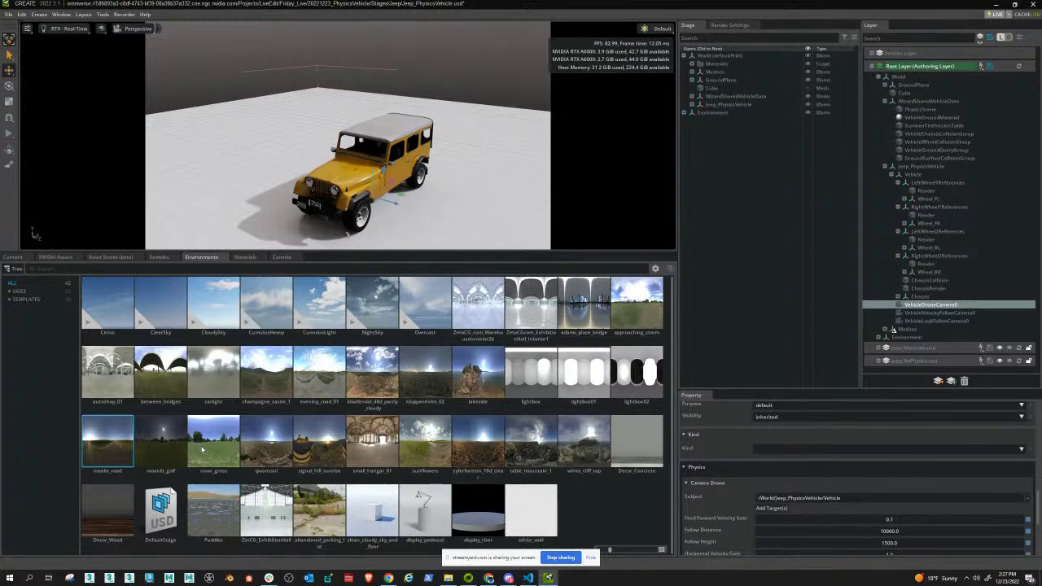
pyautogui.click(656, 28)
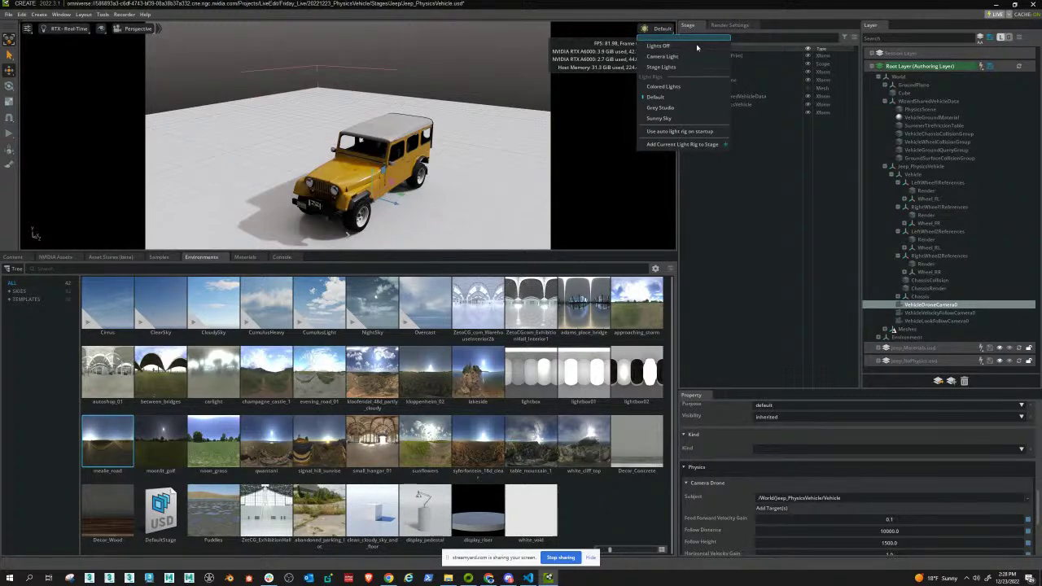
pyautogui.click(662, 67)
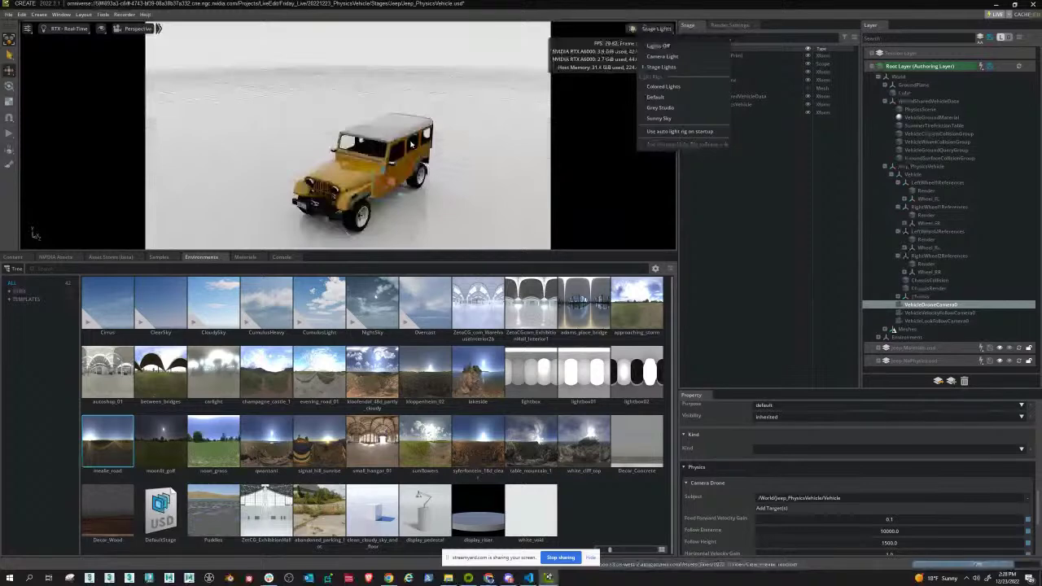
pyautogui.click(524, 103)
# Hide the white ground plane beneath the jeep
pyautogui.press('space')
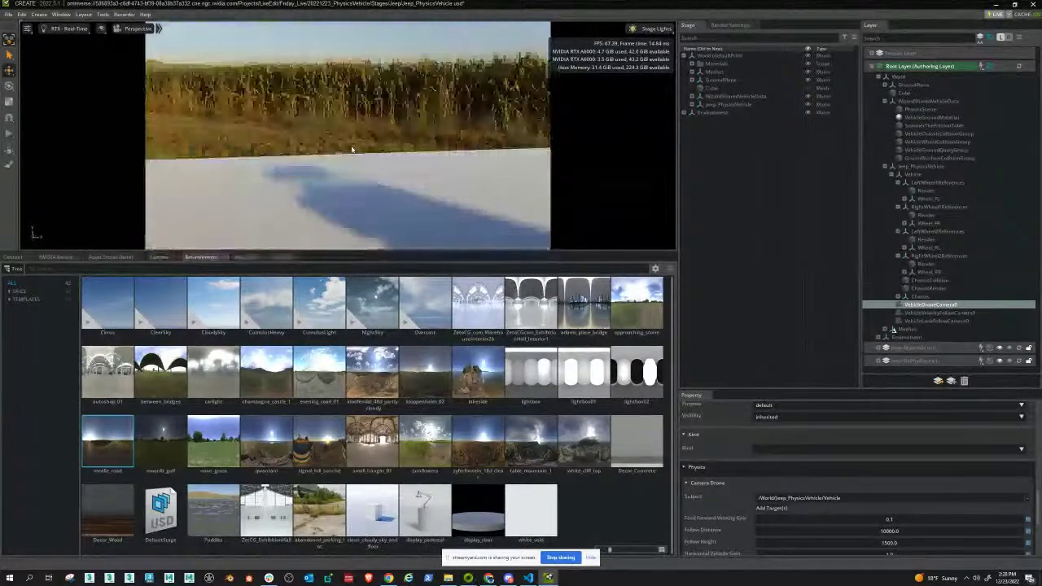
pyautogui.press('space')
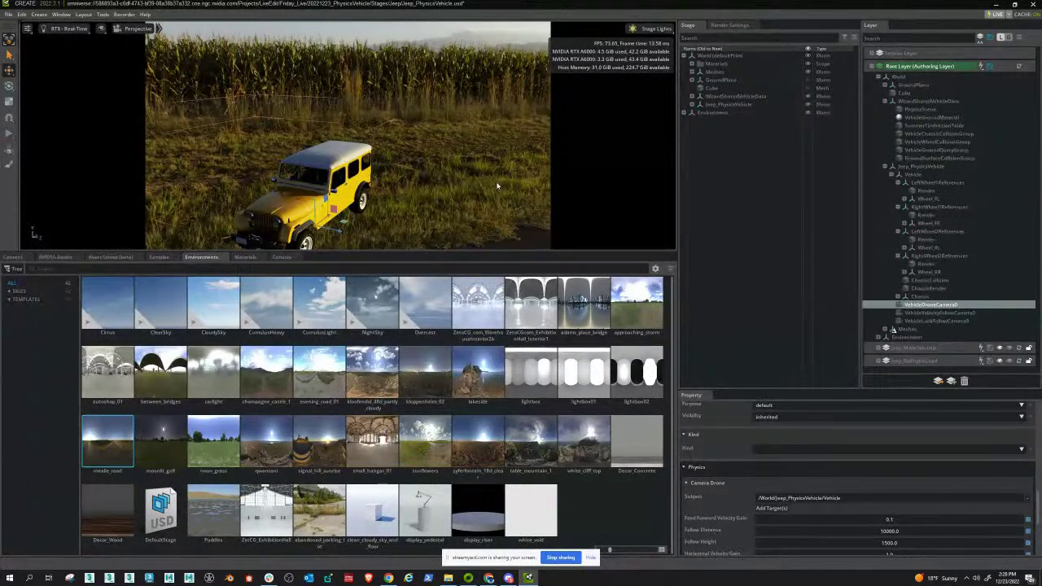
# Create a Plane mesh in the stage
pyautogui.rightClick(710, 139)
pyautogui.moveTo(822, 153)
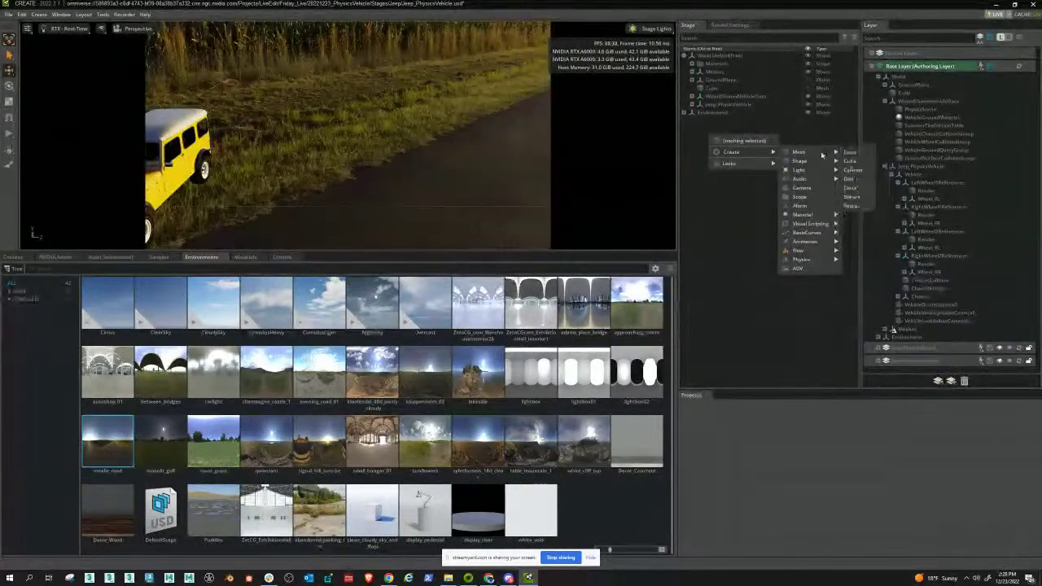
pyautogui.click(851, 188)
# Create a camera from the current view and position it to frame the jeep on the road backdrop
pyautogui.click(134, 28)
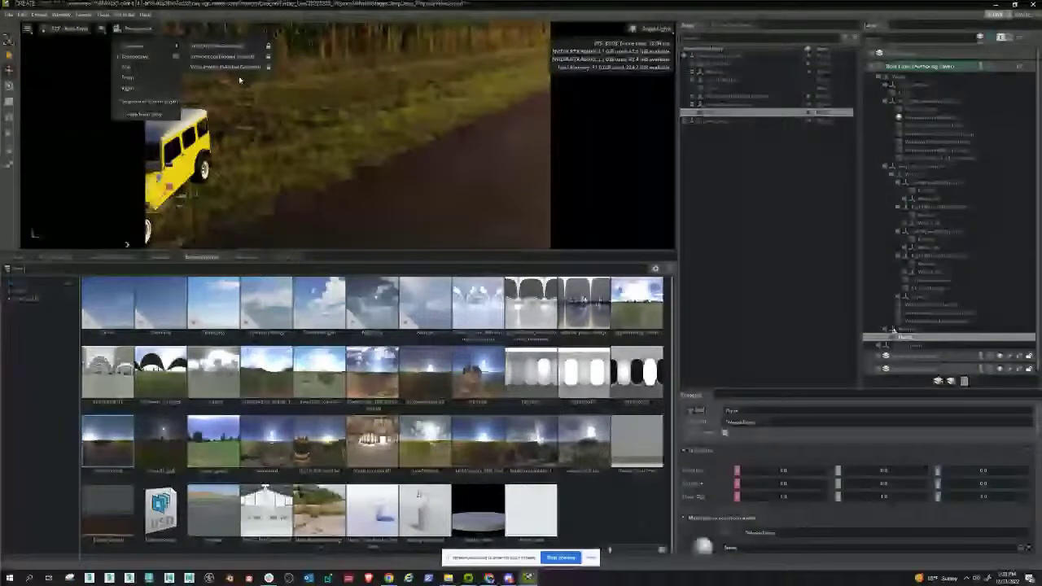
pyautogui.click(142, 114)
pyautogui.moveTo(204, 176); pyautogui.dragTo(294, 170, button='right')
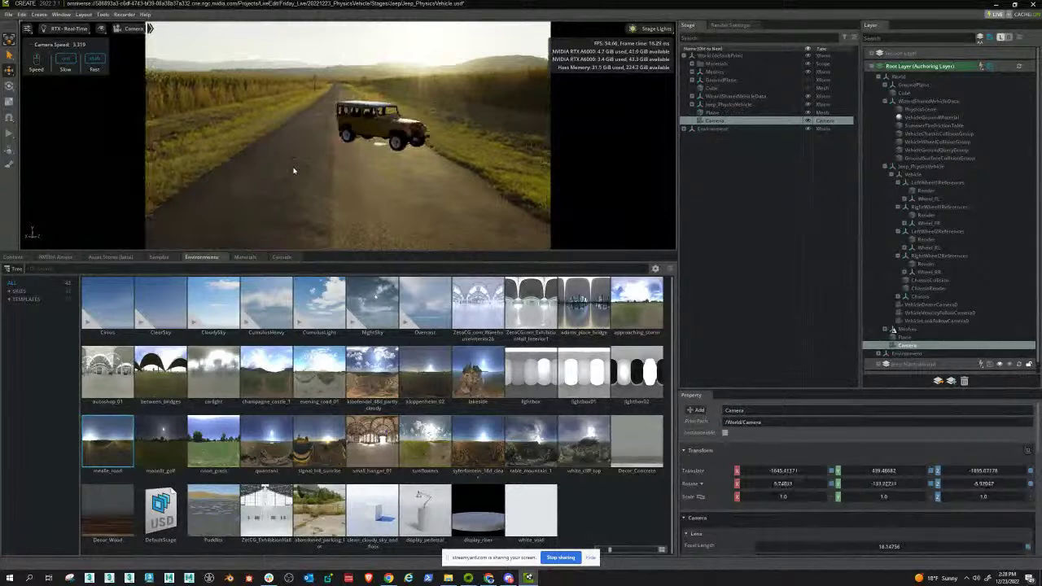
pyautogui.moveTo(294, 171); pyautogui.dragTo(310, 156, button='right')
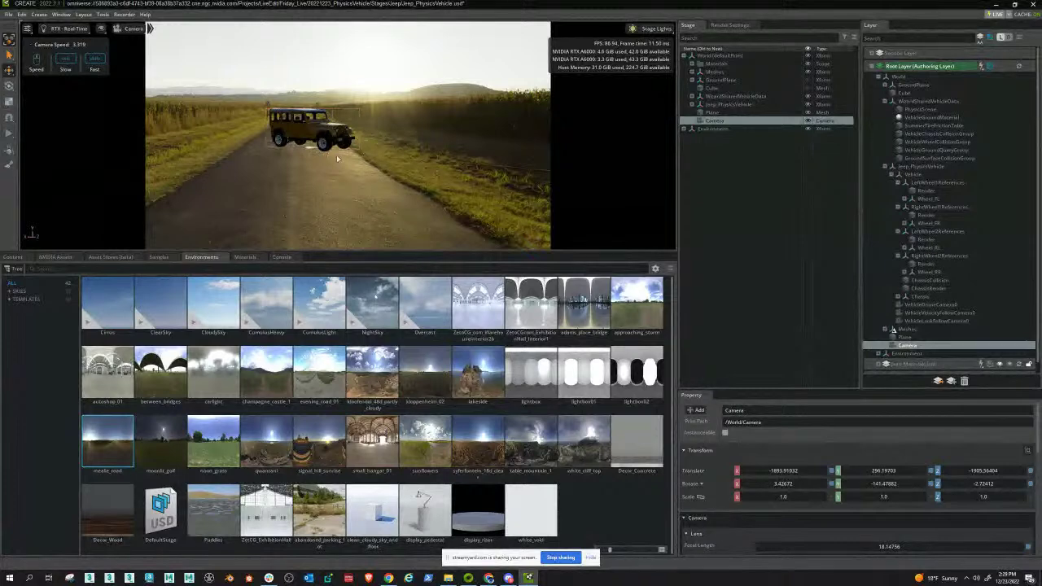
pyautogui.moveTo(336, 154); pyautogui.dragTo(245, 156, button='right')
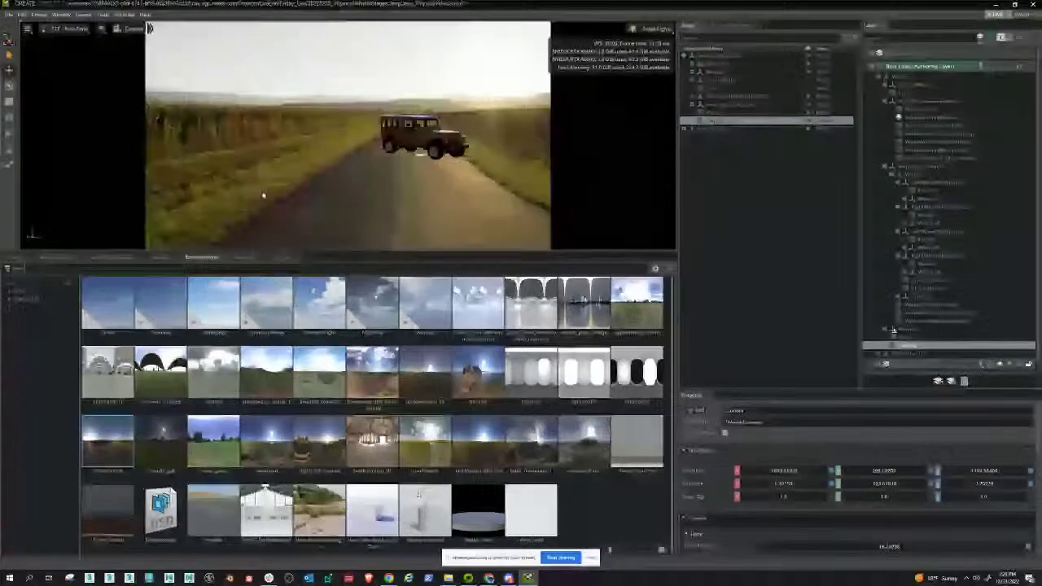
# Replace the sky environment with sunflowers and reframe the camera on the jeep facing along the road
pyautogui.click(13, 293)
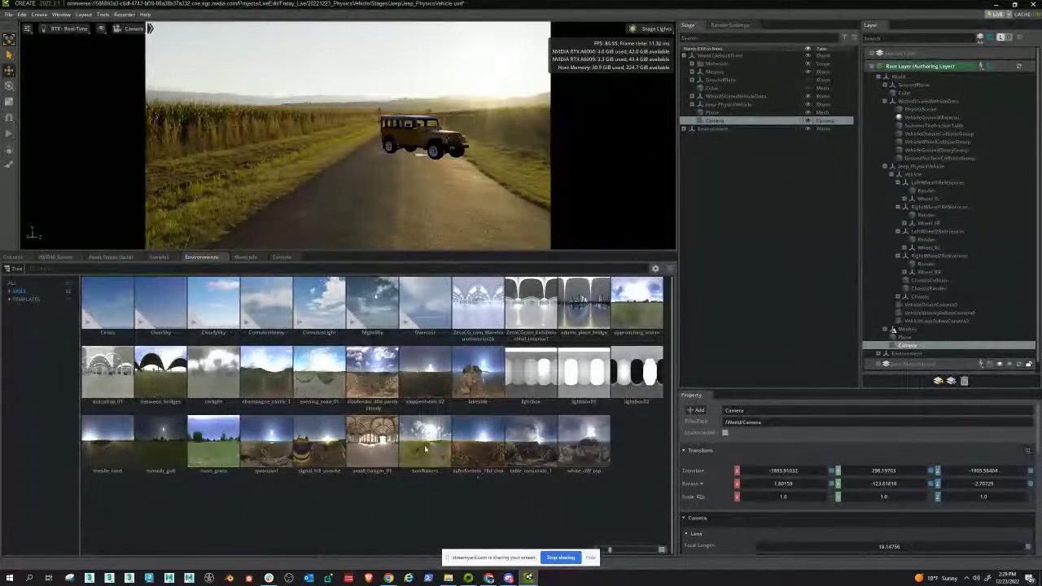
pyautogui.doubleClick(425, 445)
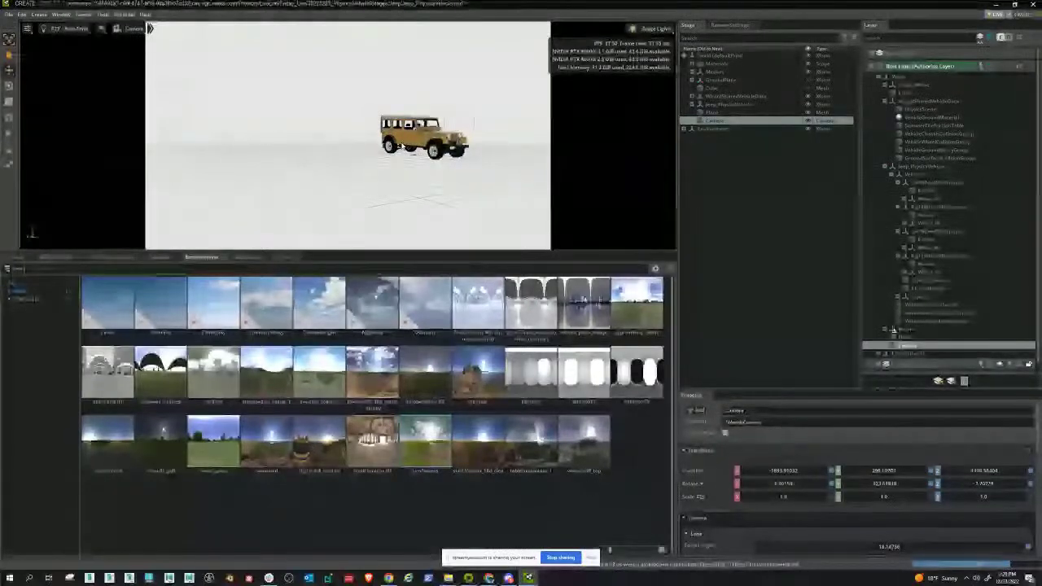
pyautogui.moveTo(315, 186); pyautogui.dragTo(286, 187, button='right')
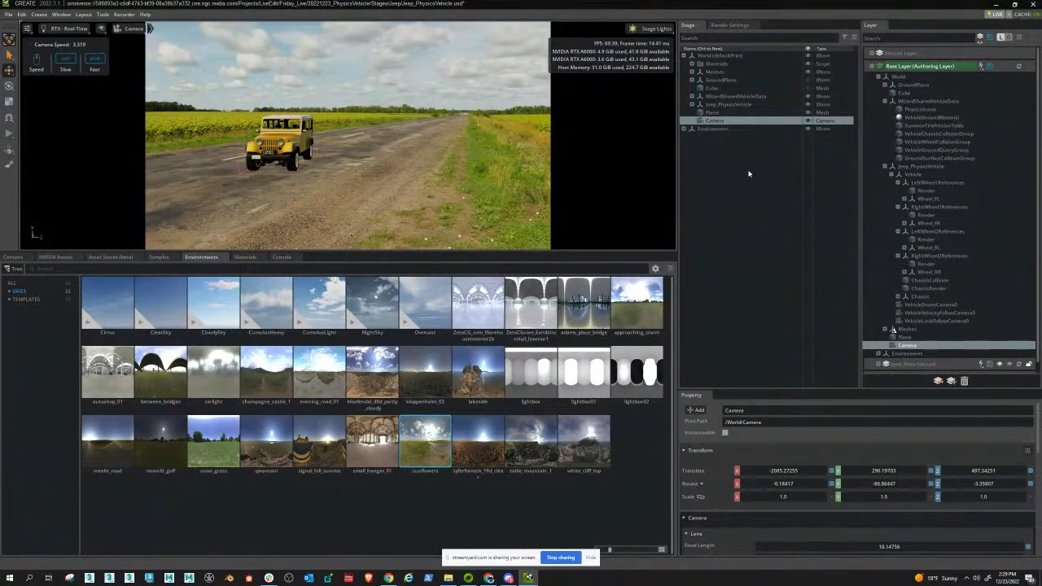
# Scale the Plane to about 70.8 in X and 15.3 in Z, and rotate it about -17.6 degrees in Y
pyautogui.click(712, 112)
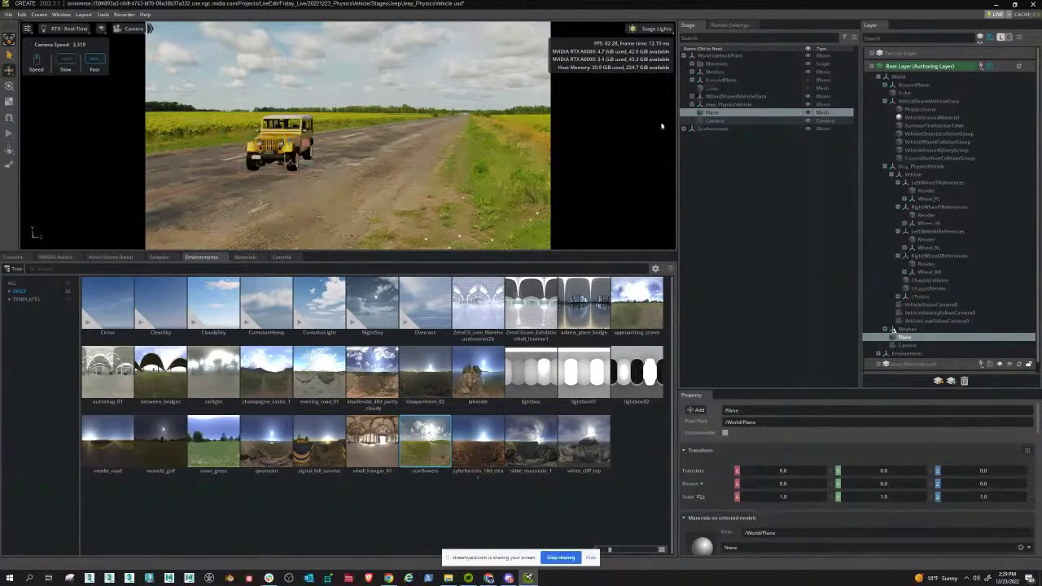
pyautogui.moveTo(291, 163); pyautogui.dragTo(369, 119)
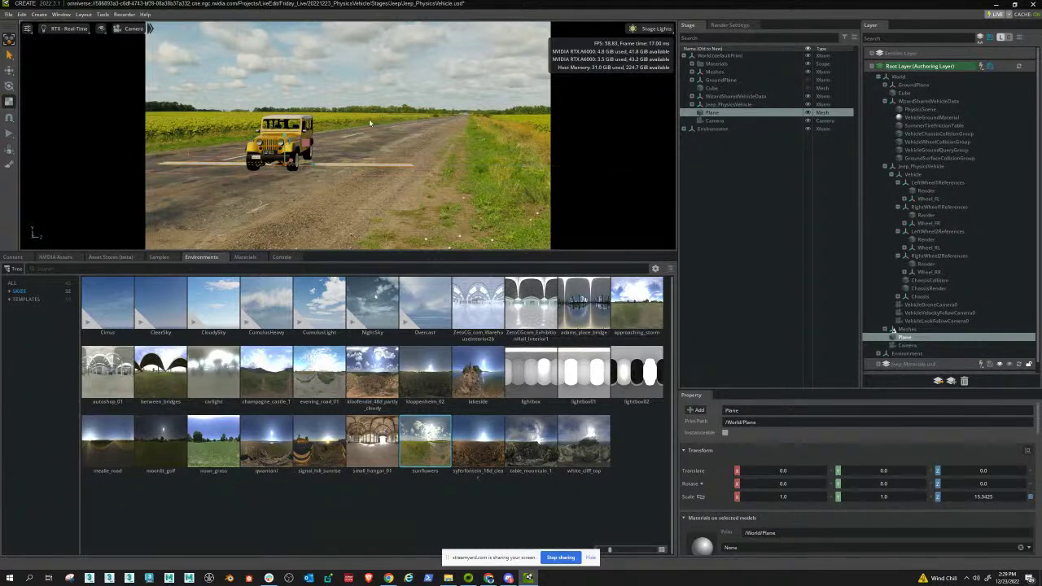
pyautogui.moveTo(295, 160)
pyautogui.mouseDown()
pyautogui.moveTo(394, 97)
pyautogui.moveTo(360, 114)
pyautogui.moveTo(357, 105)
pyautogui.moveTo(293, 171)
pyautogui.mouseUp()
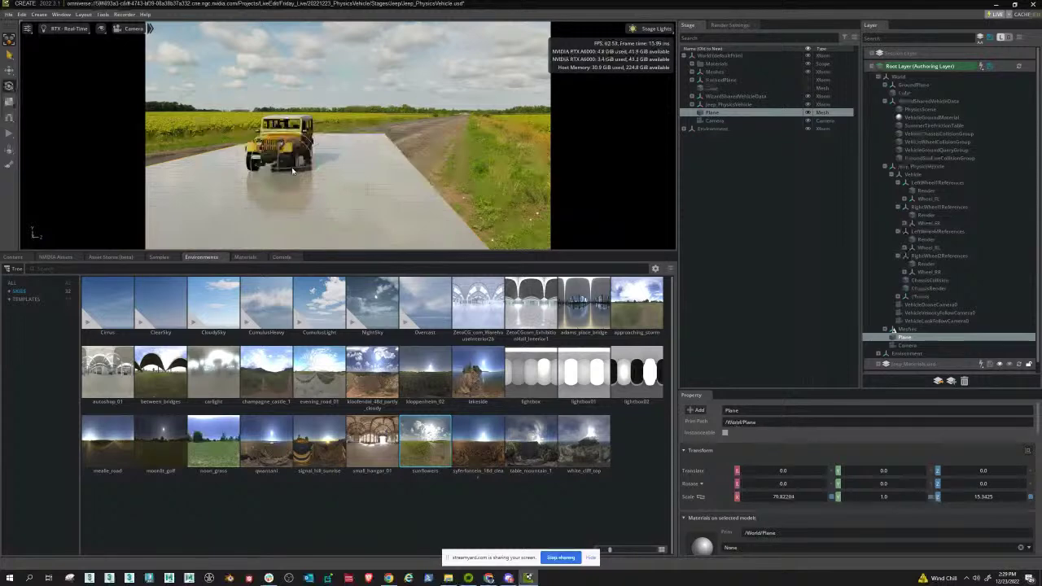
pyautogui.moveTo(887, 389); pyautogui.dragTo(887, 246)
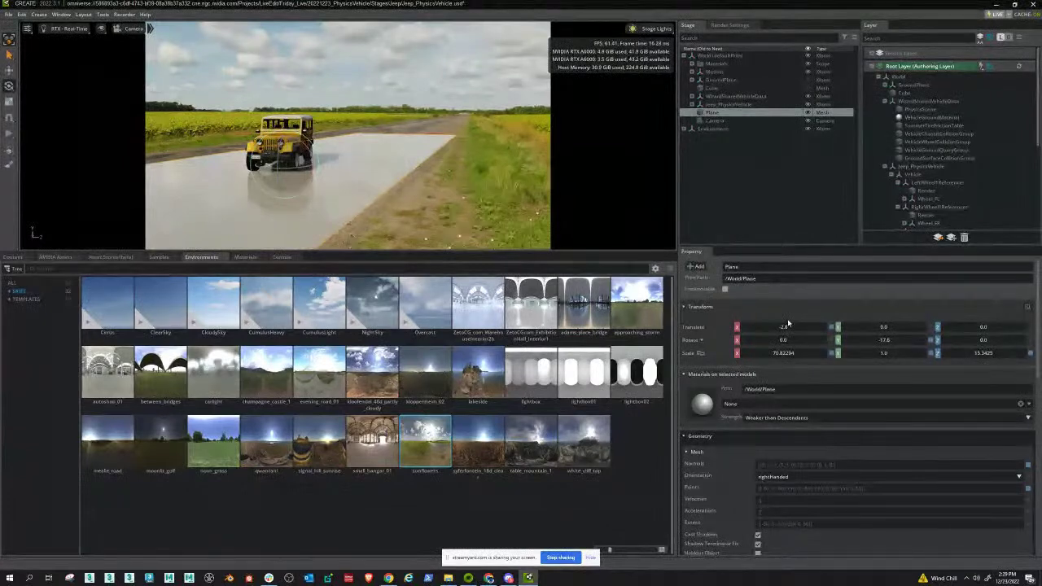
# Fit the Plane over the road: scale X about 2059.7, Z about 21.4; translate X about 159.7, Z about -512.4; rotate Y about -15.9
pyautogui.moveTo(297, 161); pyautogui.dragTo(413, 88)
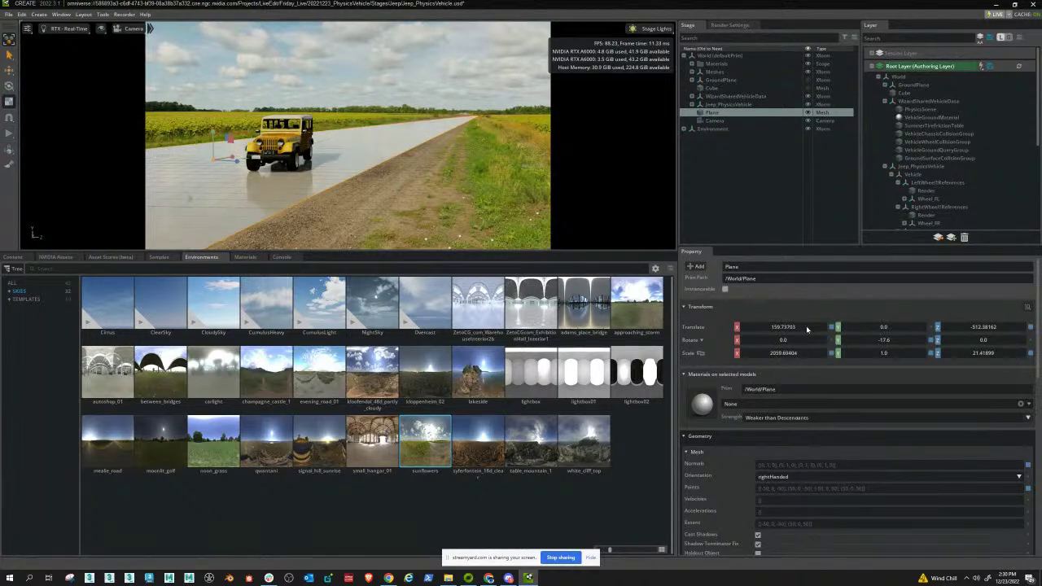
pyautogui.moveTo(899, 343); pyautogui.dragTo(900, 340)
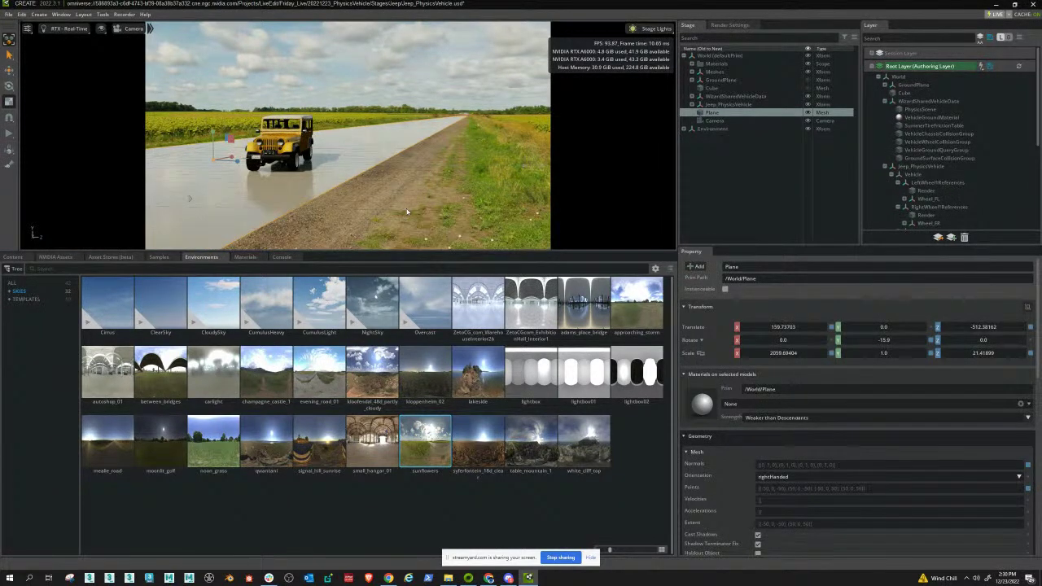
pyautogui.click(500, 223)
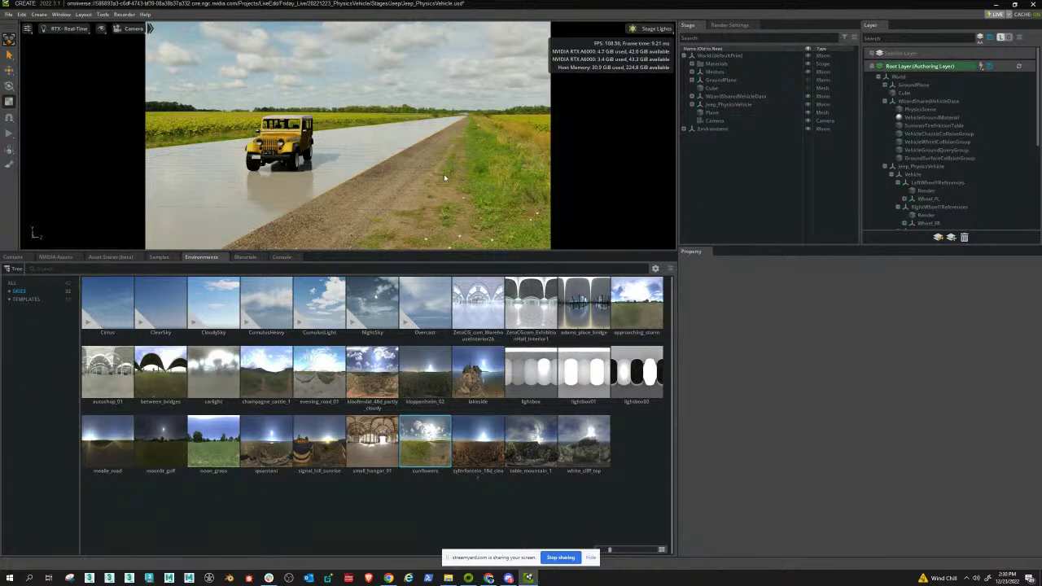
# Switch the renderer to RTX - Interactive path tracing and reframe the camera on the jeep and road
pyautogui.click(67, 28)
pyautogui.click(84, 56)
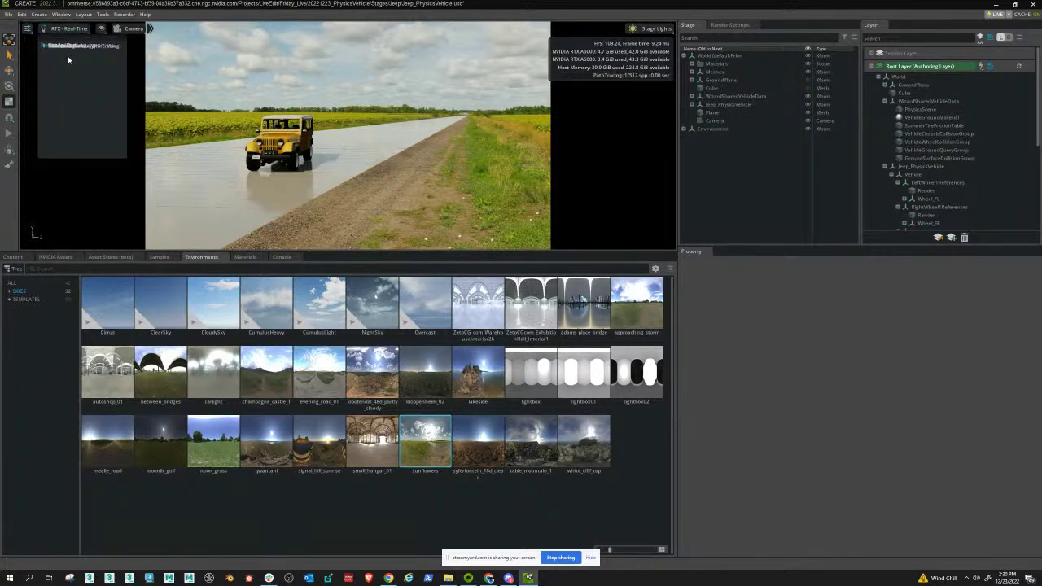
pyautogui.click(367, 181)
pyautogui.moveTo(366, 181)
pyautogui.mouseDown(button='right')
pyautogui.moveTo(350, 188)
pyautogui.moveTo(373, 193)
pyautogui.mouseUp(button='right')
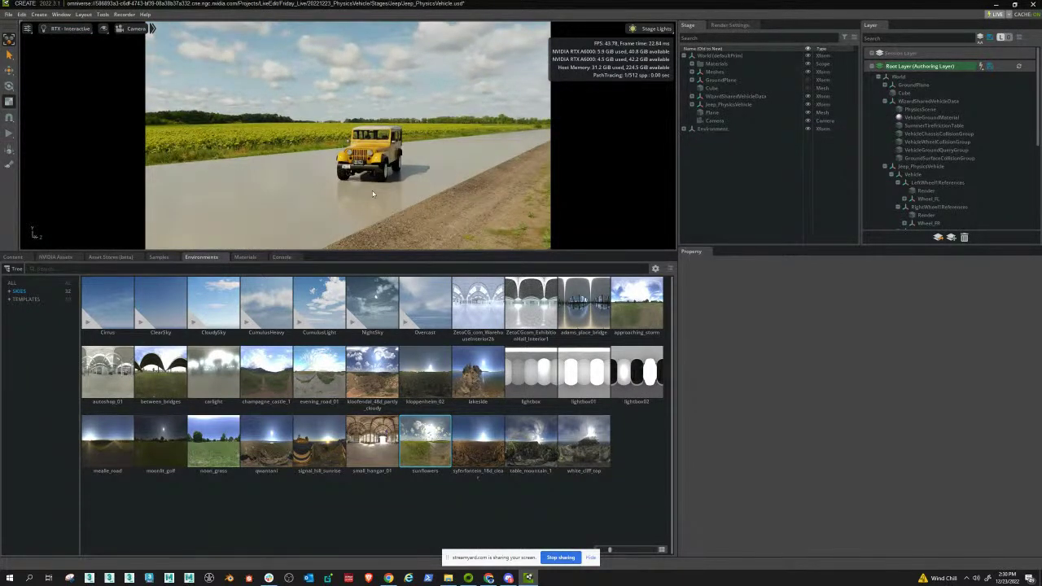
pyautogui.moveTo(373, 193); pyautogui.dragTo(427, 154, button='right')
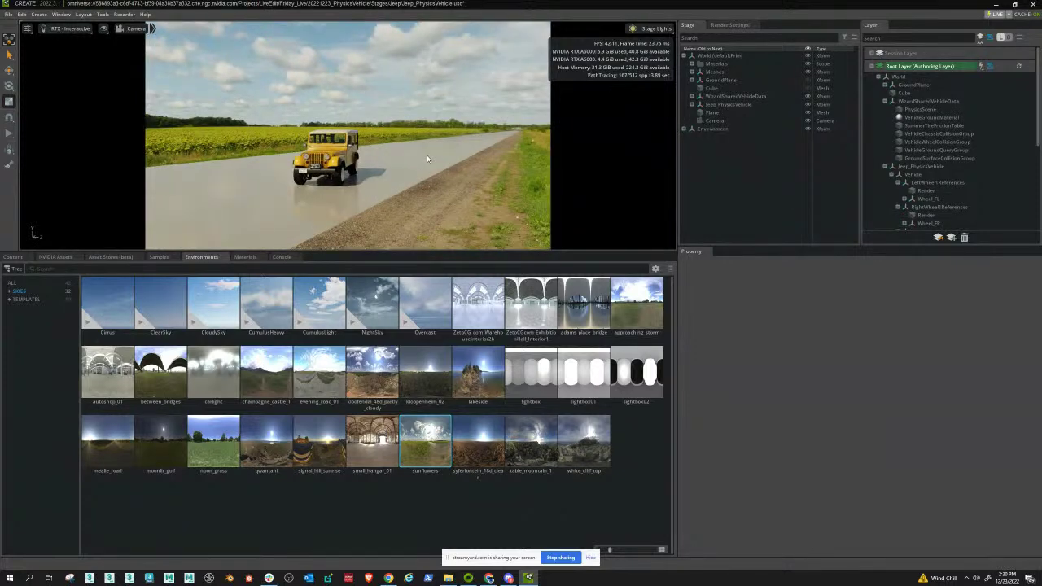
# Set the road plane under the jeep to render as a matte object
pyautogui.click(427, 155)
pyautogui.press('w')
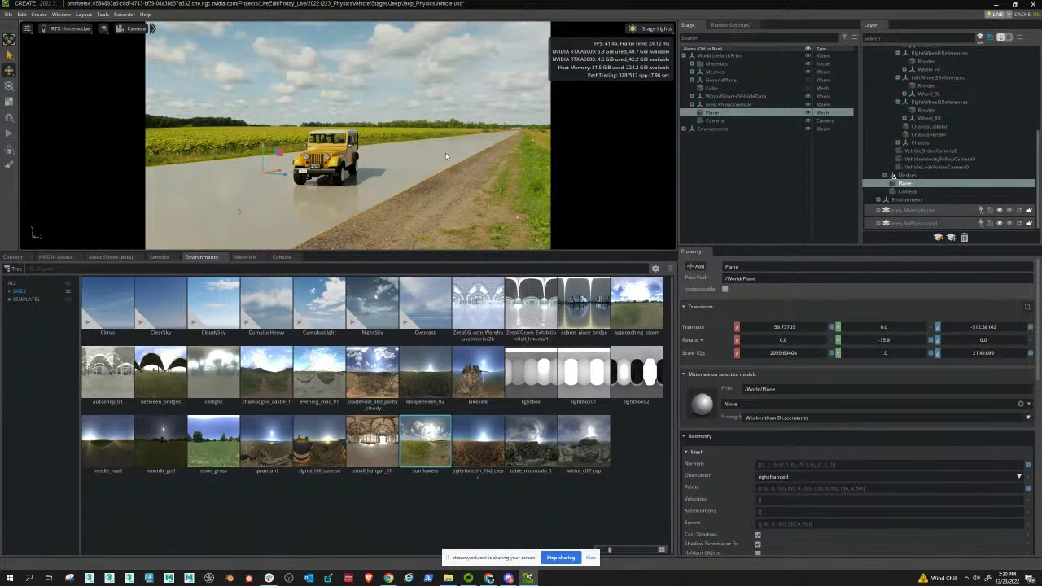
pyautogui.rightClick(445, 155)
pyautogui.moveTo(486, 180)
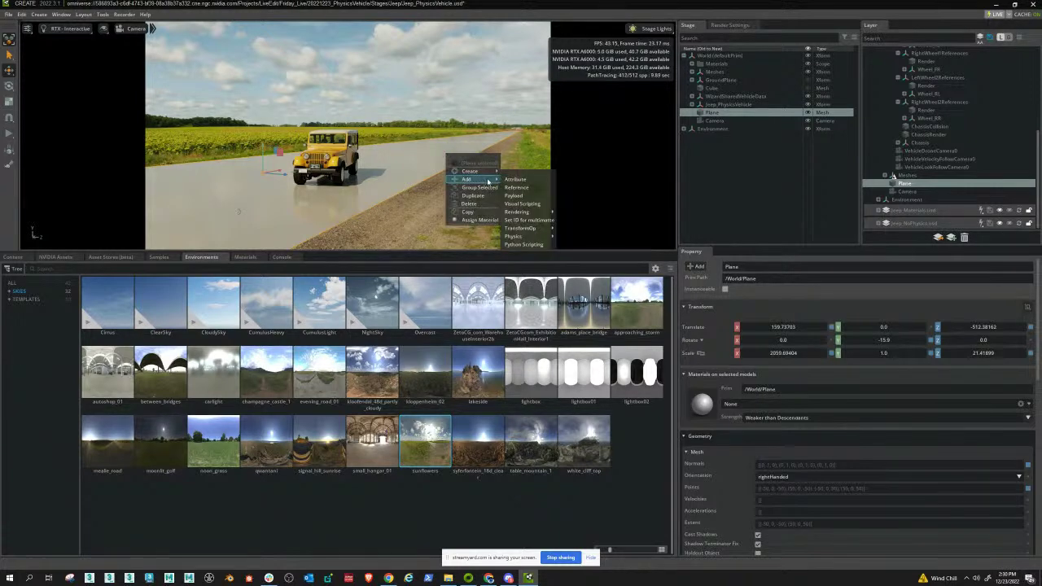
pyautogui.moveTo(526, 213)
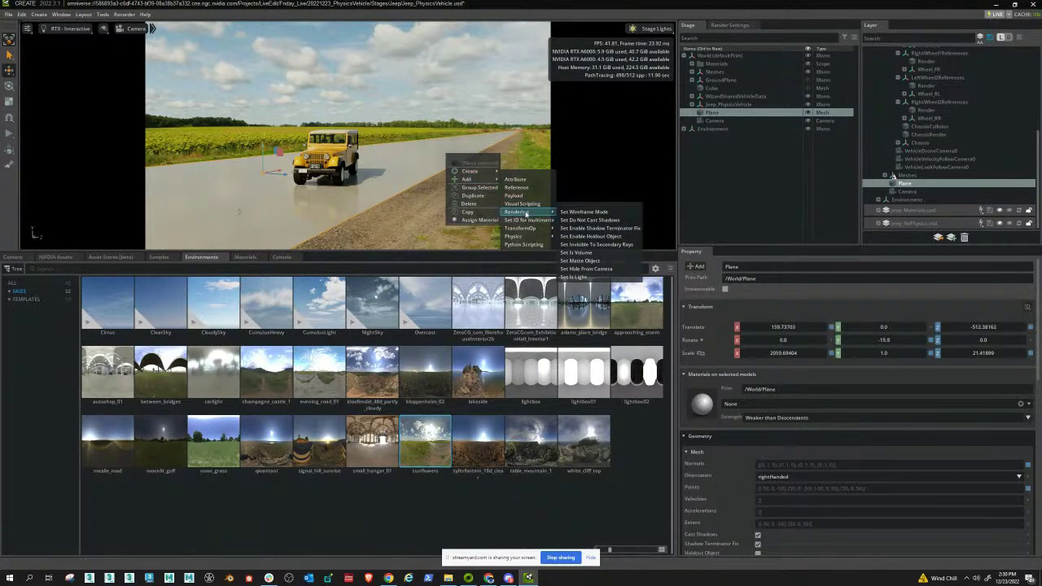
pyautogui.click(591, 261)
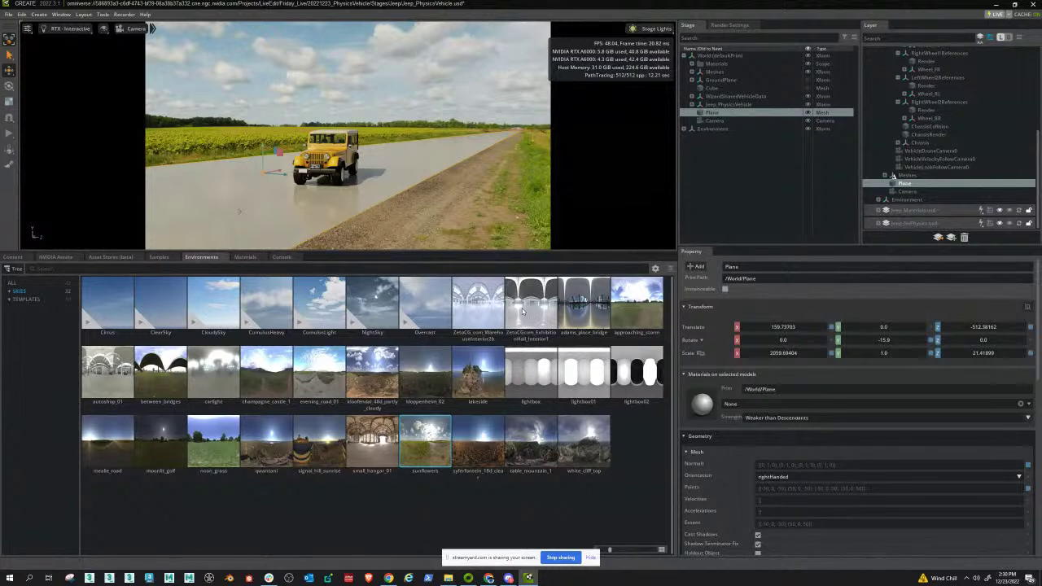
# Examine the render settings and the plane's geometry properties, including its Matte Object option
pyautogui.click(729, 24)
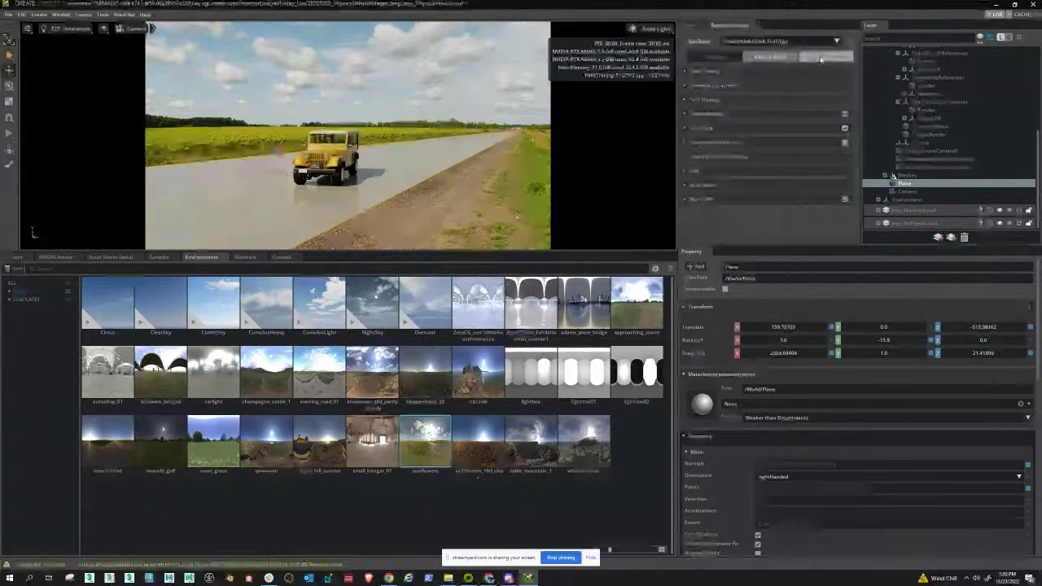
pyautogui.click(684, 144)
pyautogui.click(684, 144)
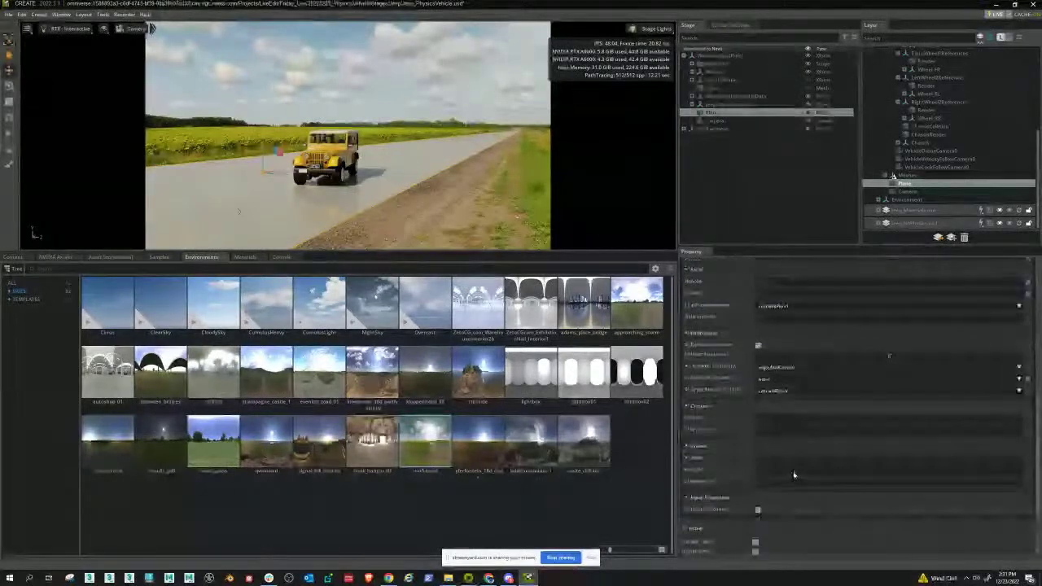
pyautogui.scroll(4, 802, 460)
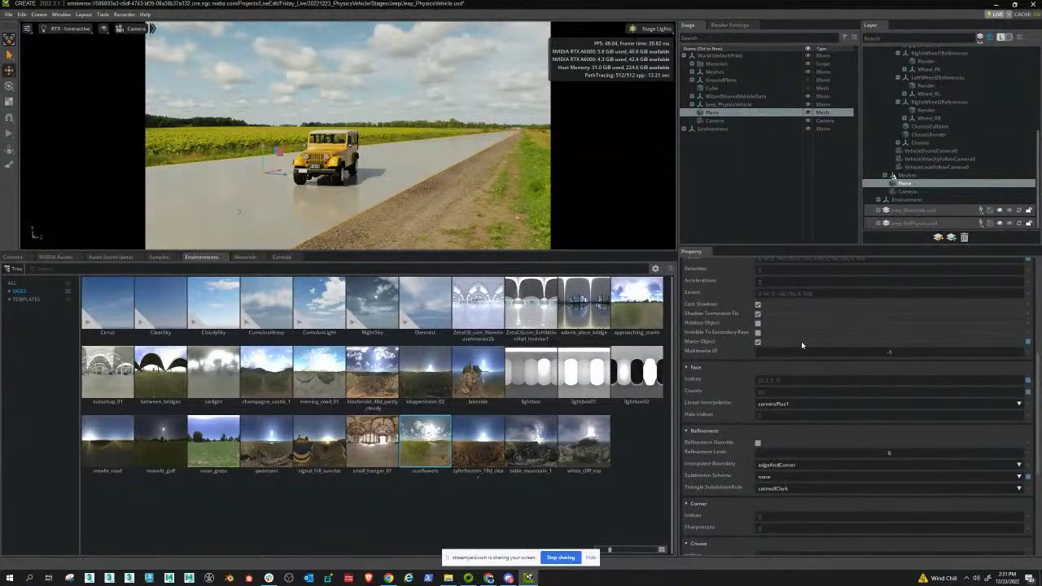
pyautogui.click(758, 343)
pyautogui.scroll(3, 761, 371)
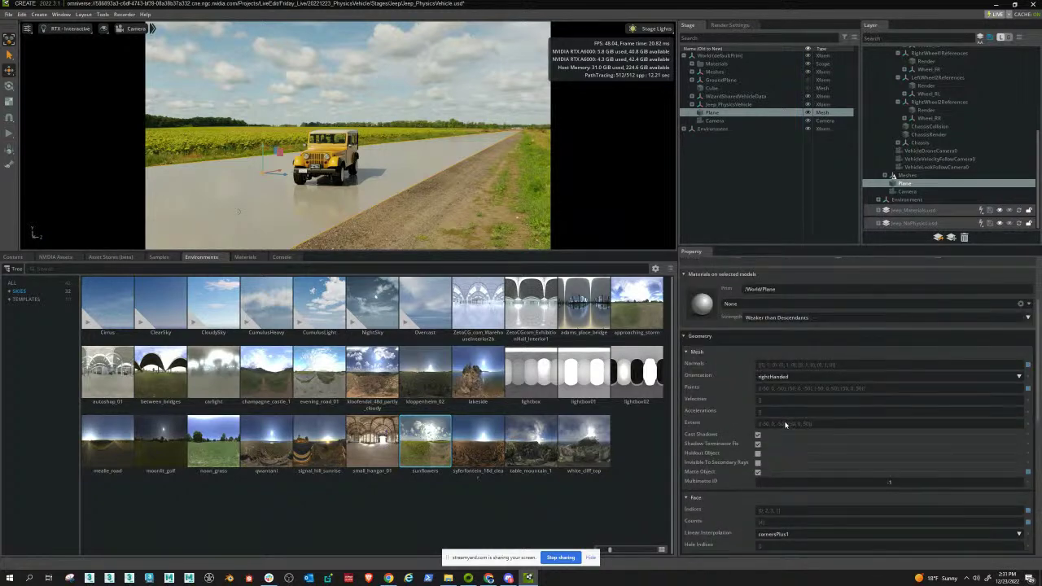
pyautogui.scroll(-2, 780, 423)
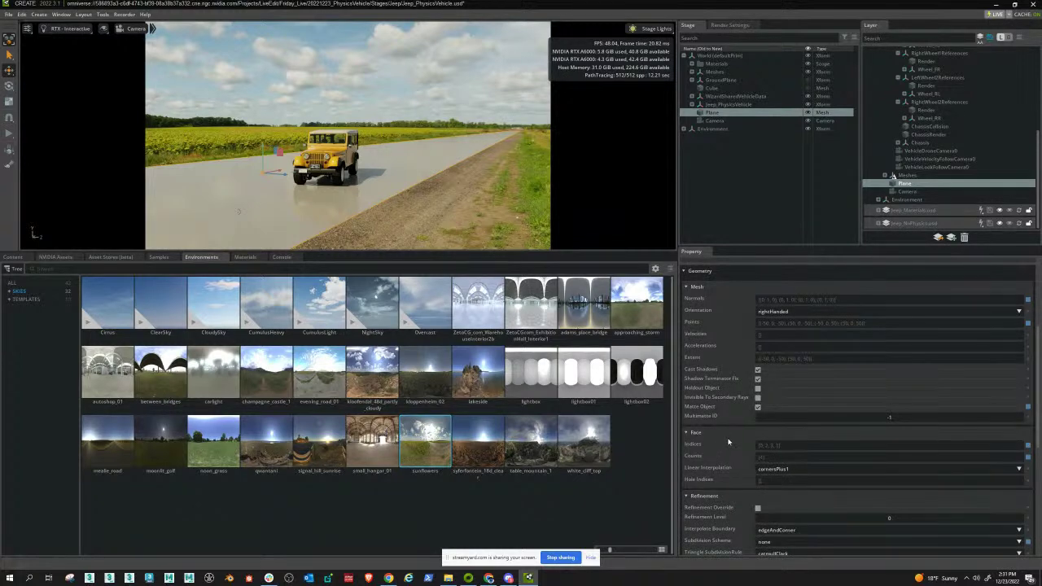
pyautogui.scroll(-5, 726, 442)
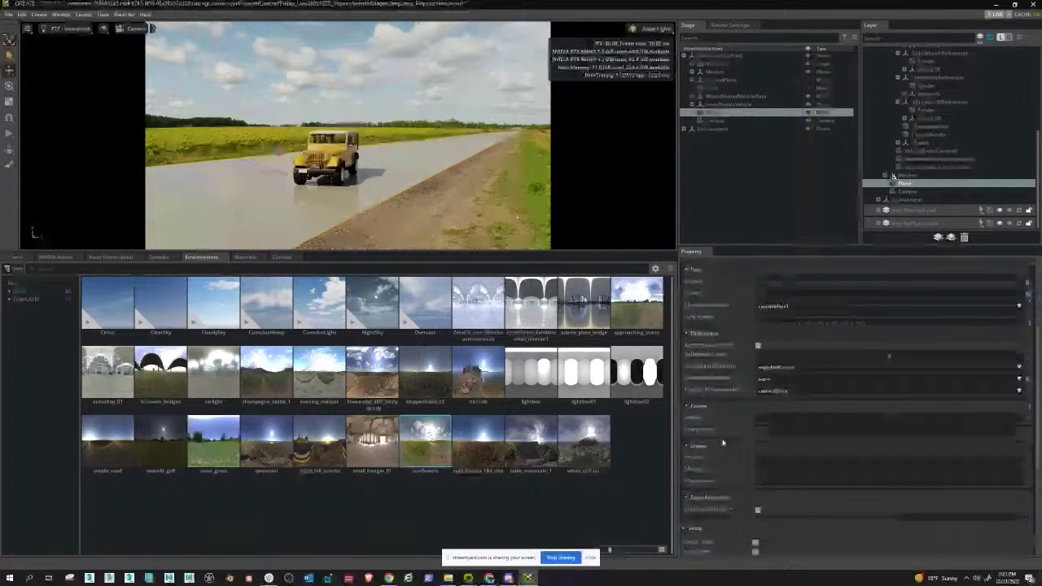
pyautogui.scroll(-2, 722, 442)
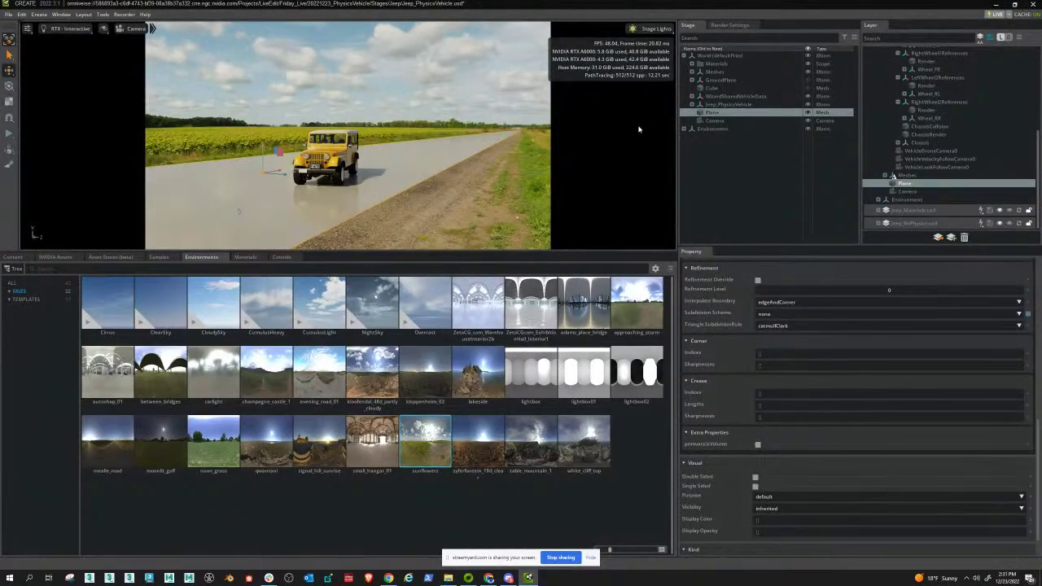
# Create an OmniPBR material from the plane and try to save the selected stage files
pyautogui.rightClick(715, 113)
pyautogui.moveTo(745, 131)
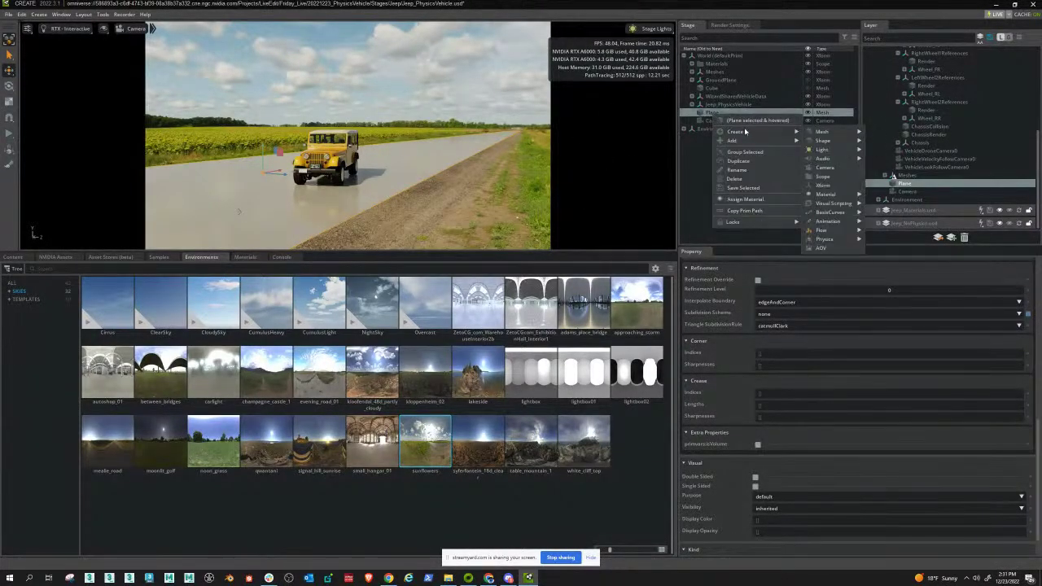
pyautogui.moveTo(831, 193)
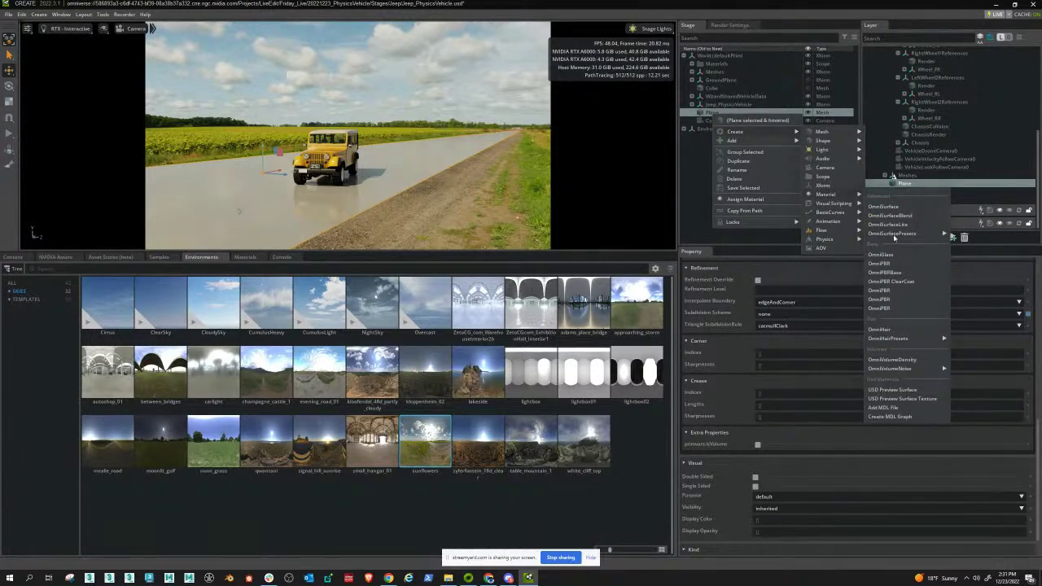
pyautogui.click(879, 263)
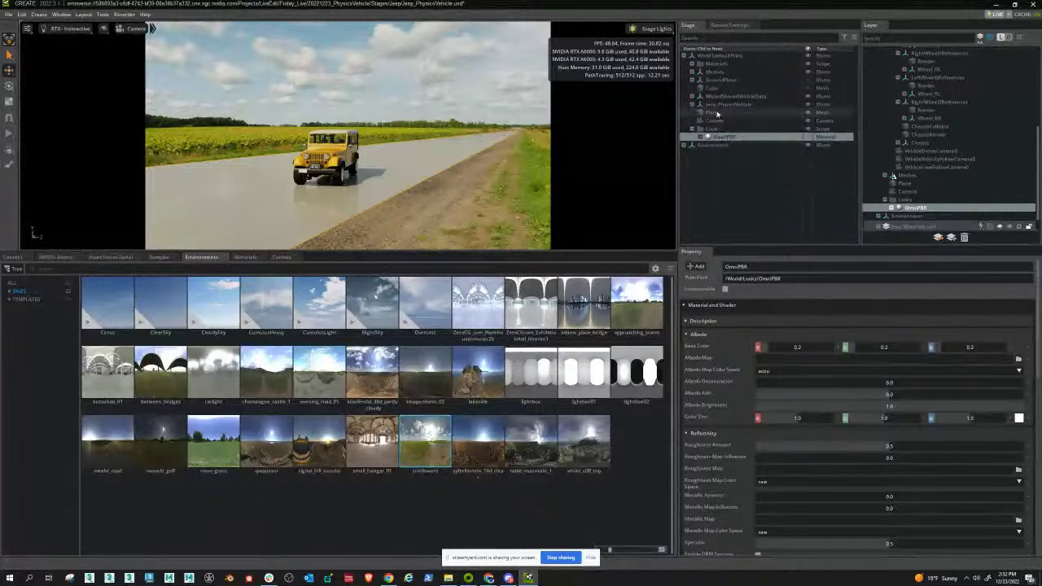
pyautogui.hotkey('ctrl', 's')
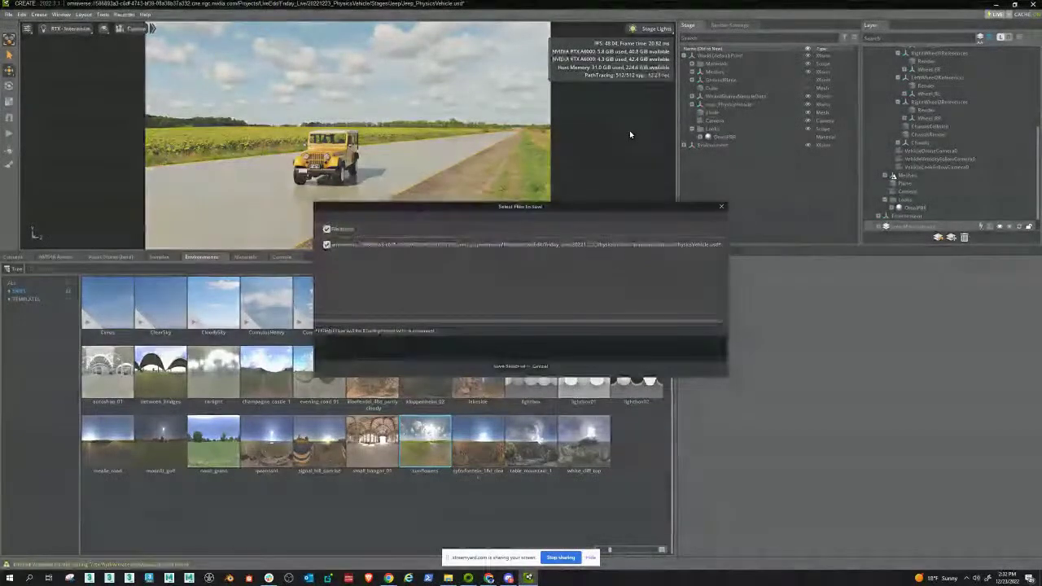
pyautogui.click(513, 366)
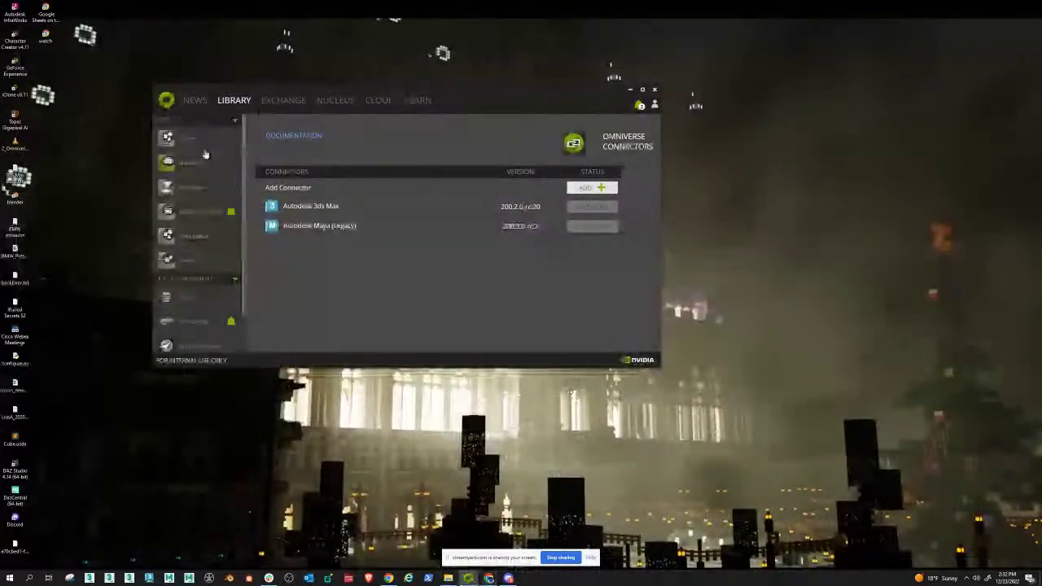
# Launch Create again from the Omniverse Launcher library and maximize its window
pyautogui.click(195, 236)
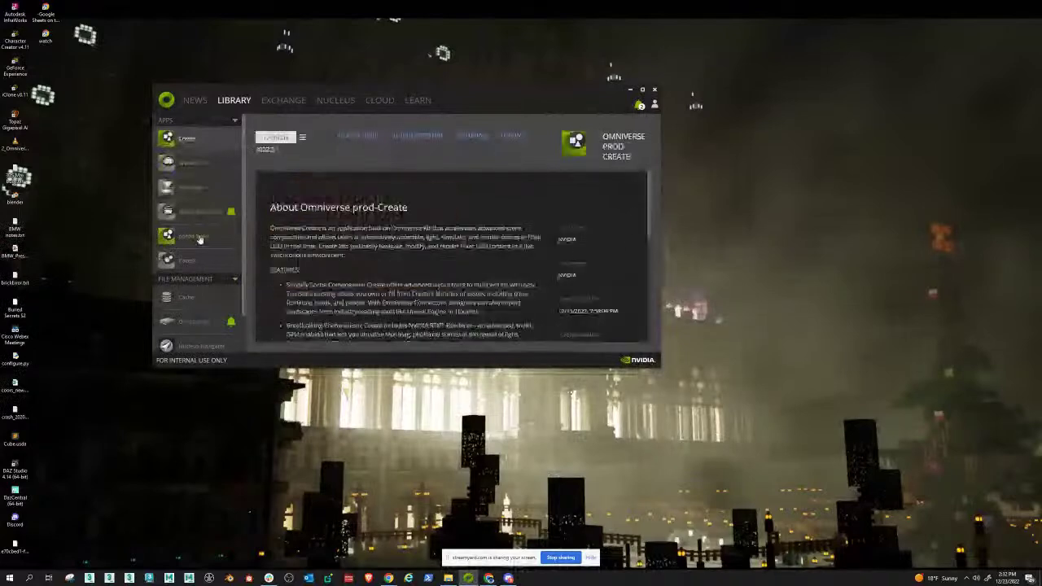
pyautogui.click(277, 138)
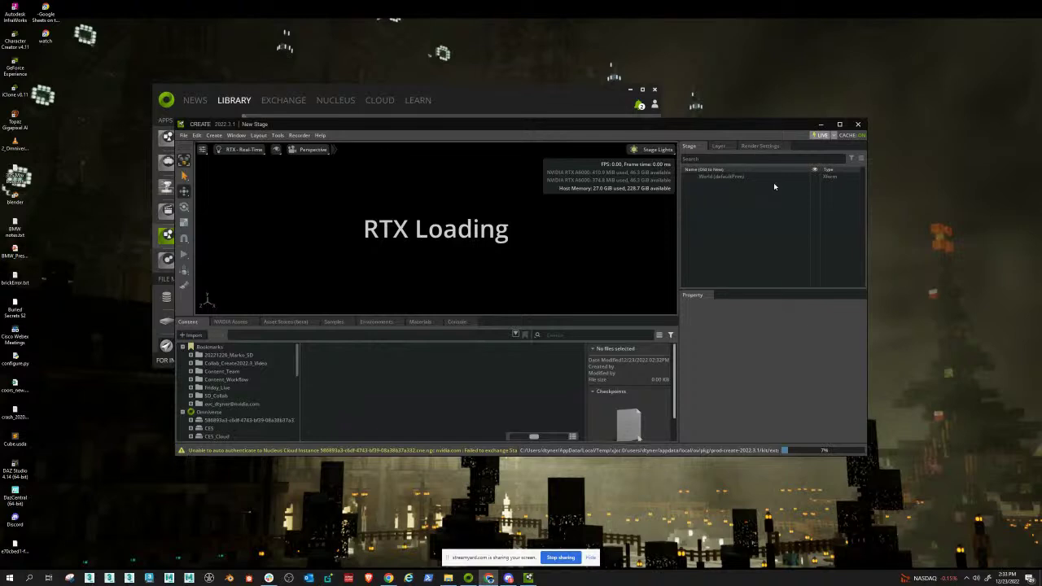
pyautogui.press('super+Up')
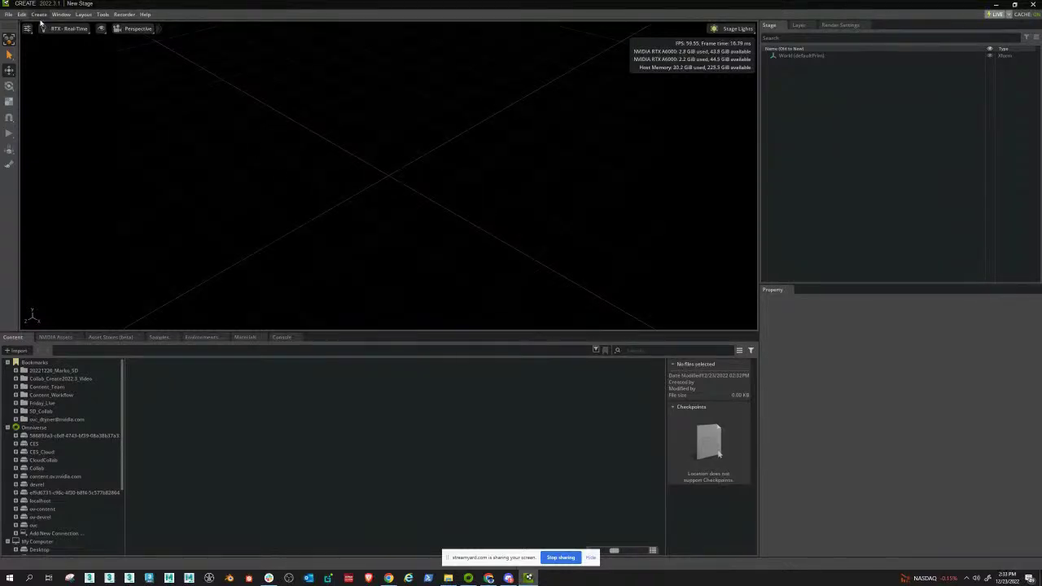
# Open Jeep_PhysicsVehicle.usd from the Friday_Live bookmark's 20221223_PhysicsVehicle/Stages/Jeep folder
pyautogui.click(9, 14)
pyautogui.moveTo(33, 39)
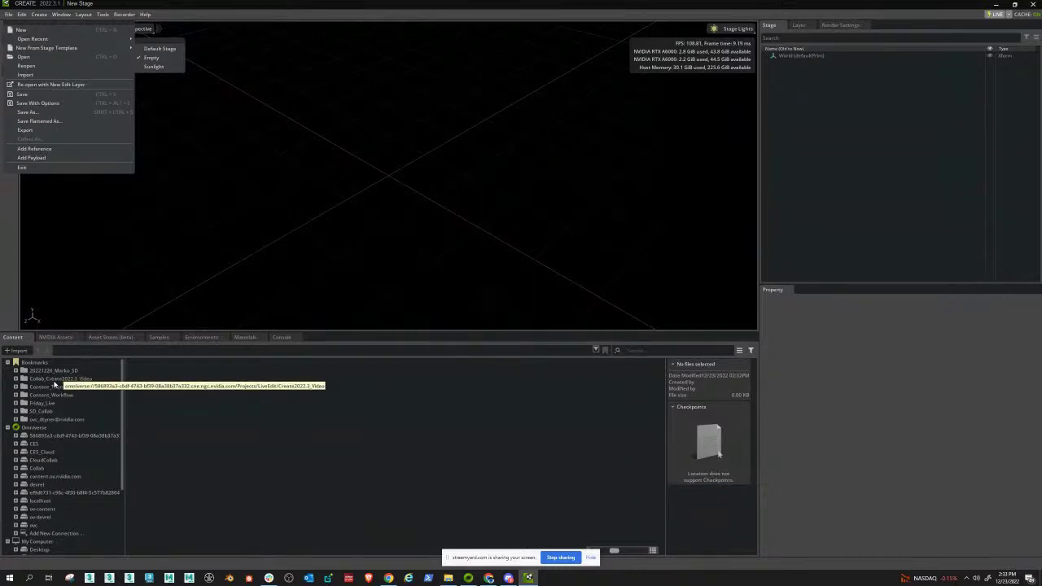
pyautogui.click(51, 408)
pyautogui.click(45, 403)
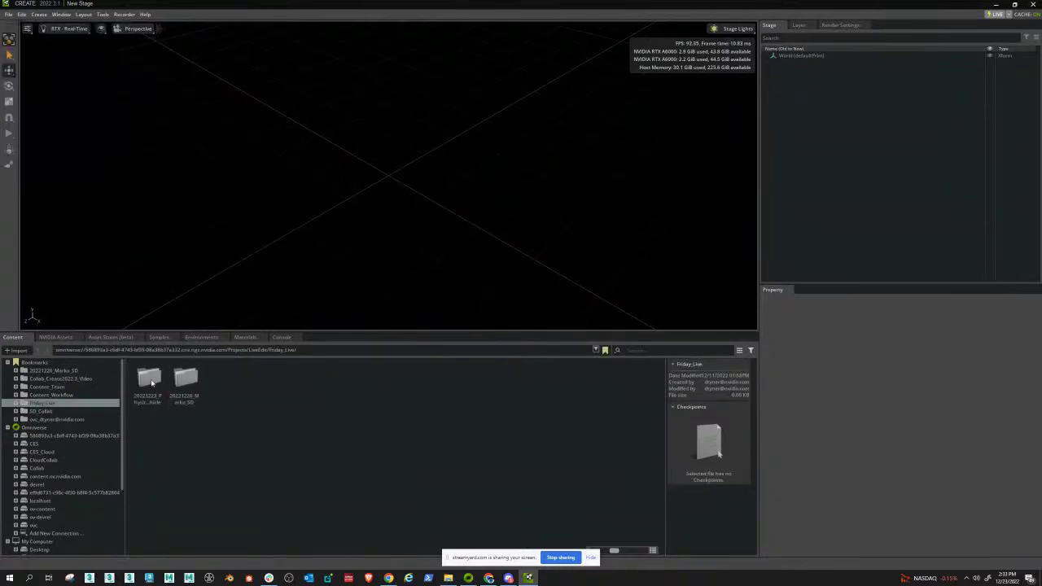
pyautogui.doubleClick(146, 383)
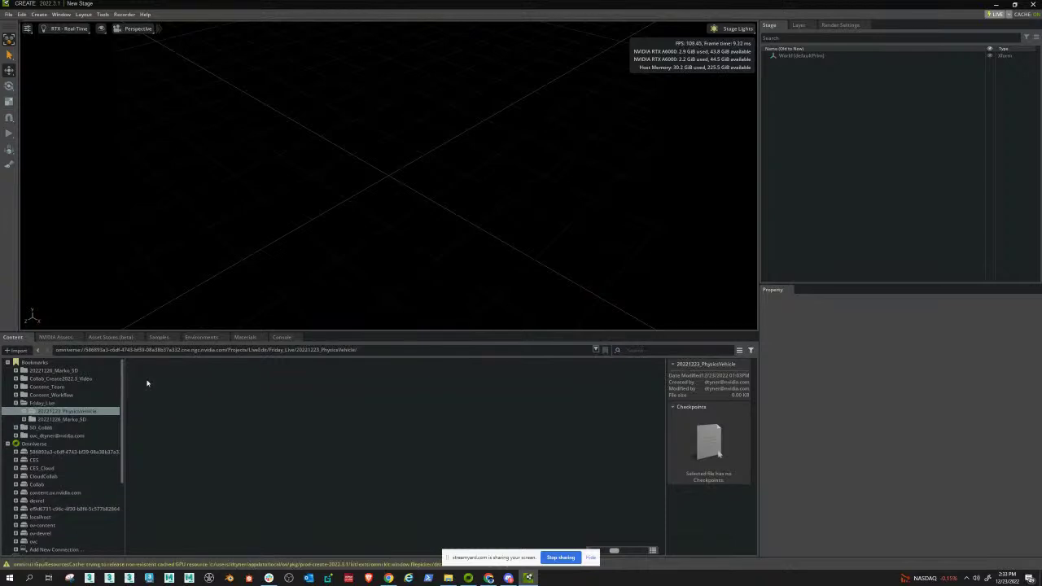
pyautogui.doubleClick(152, 383)
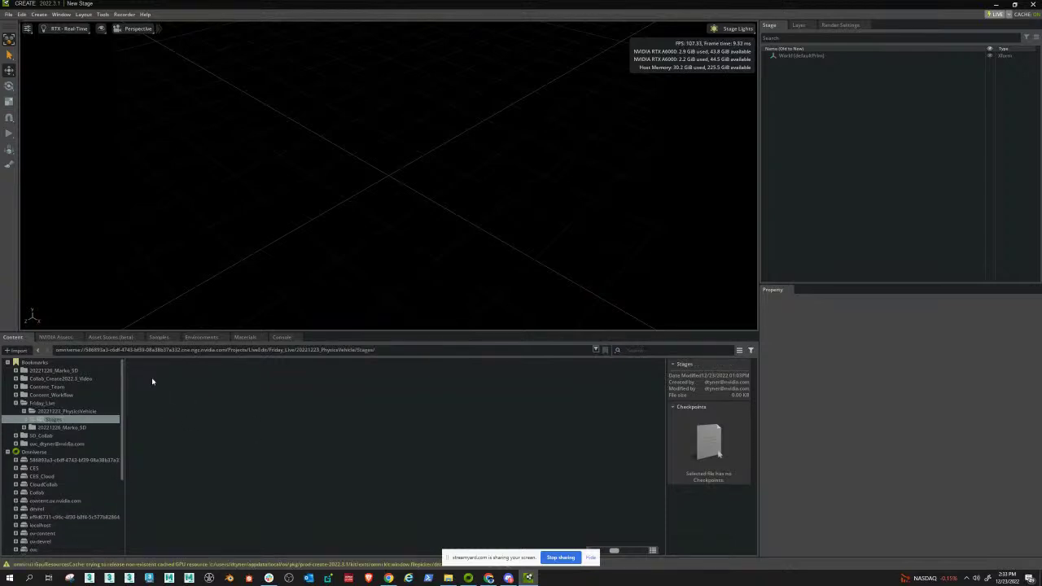
pyautogui.doubleClick(222, 380)
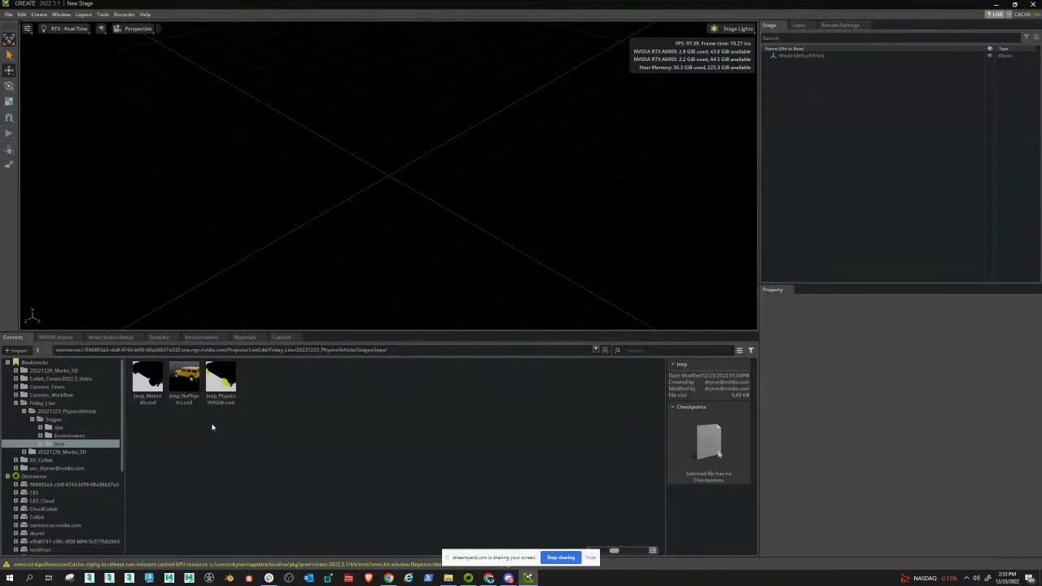
pyautogui.doubleClick(221, 381)
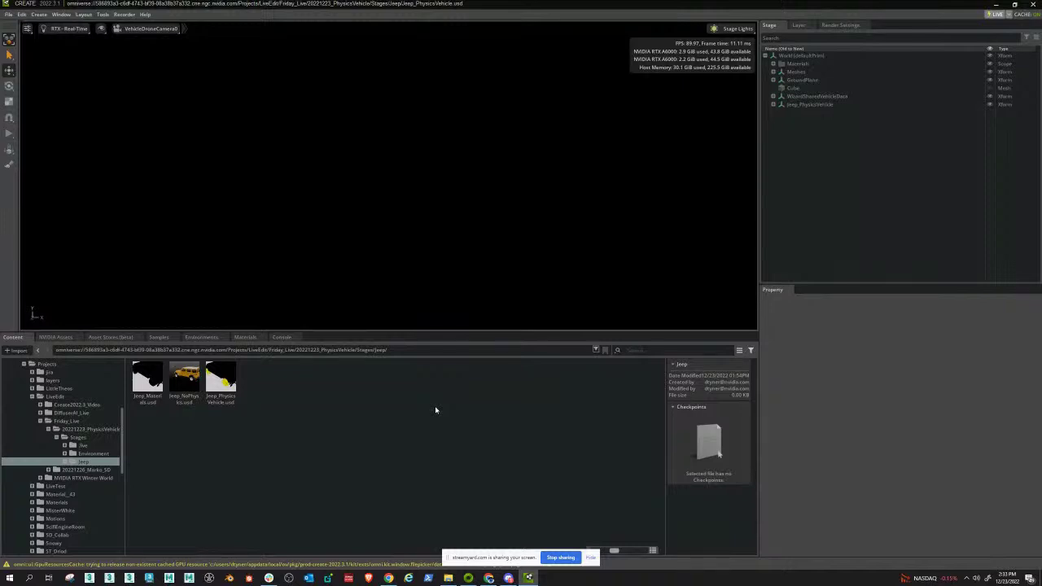
# Light the viewport with the Default light rig and switch the view to the Perspective camera
pyautogui.click(730, 28)
pyautogui.click(725, 98)
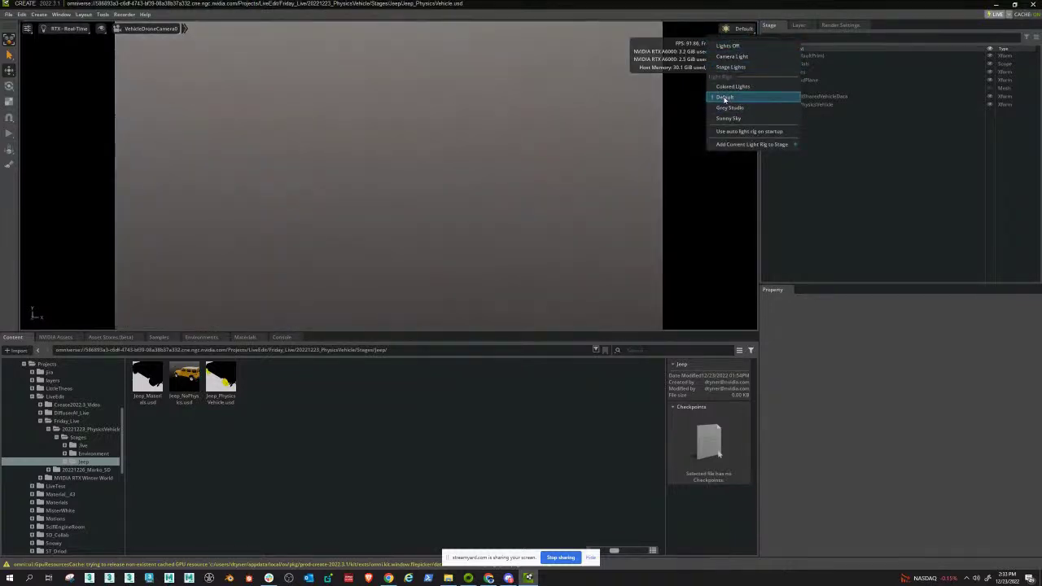
pyautogui.click(528, 206)
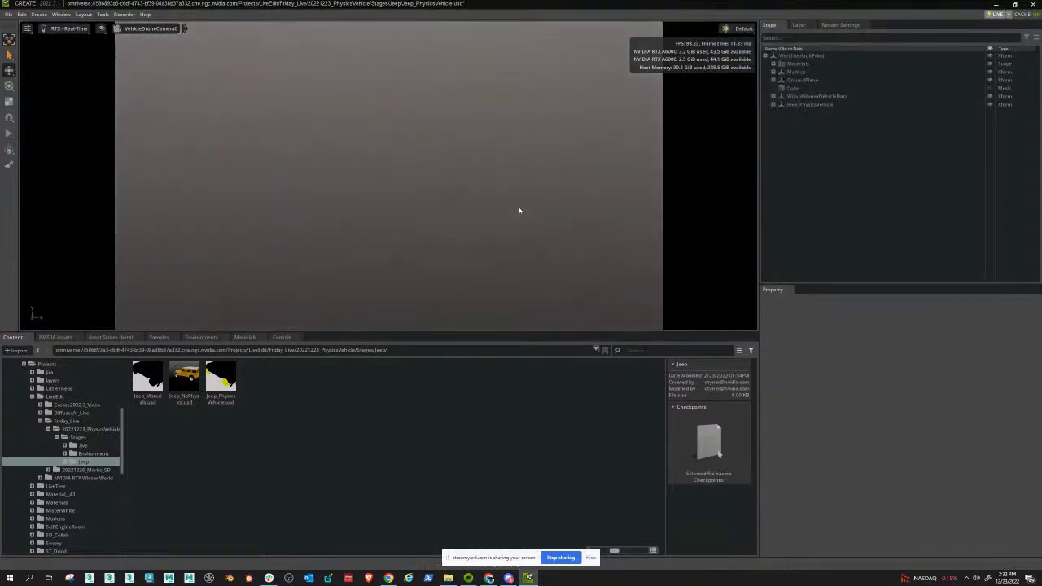
pyautogui.click(149, 29)
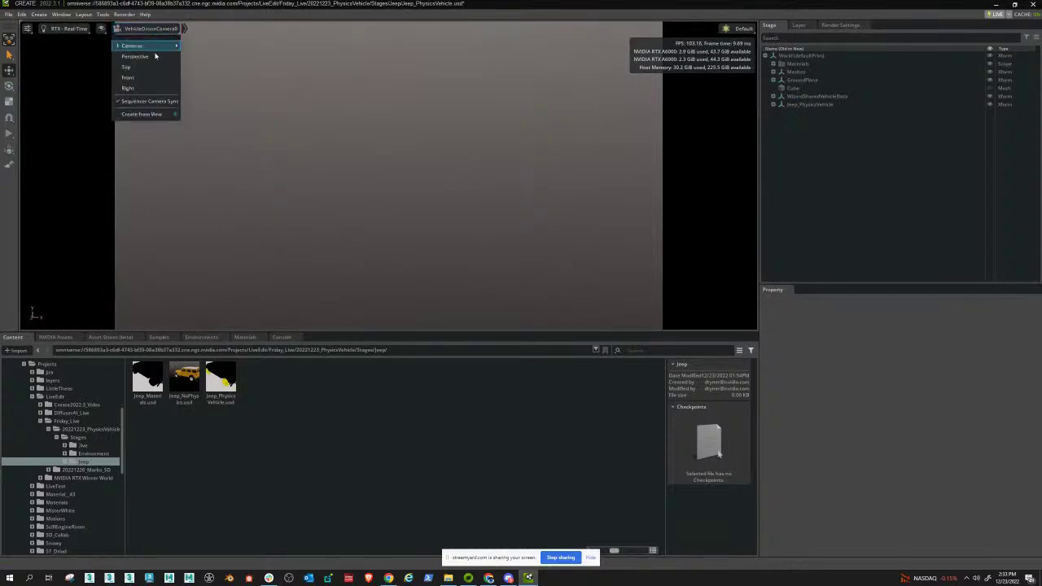
pyautogui.click(135, 56)
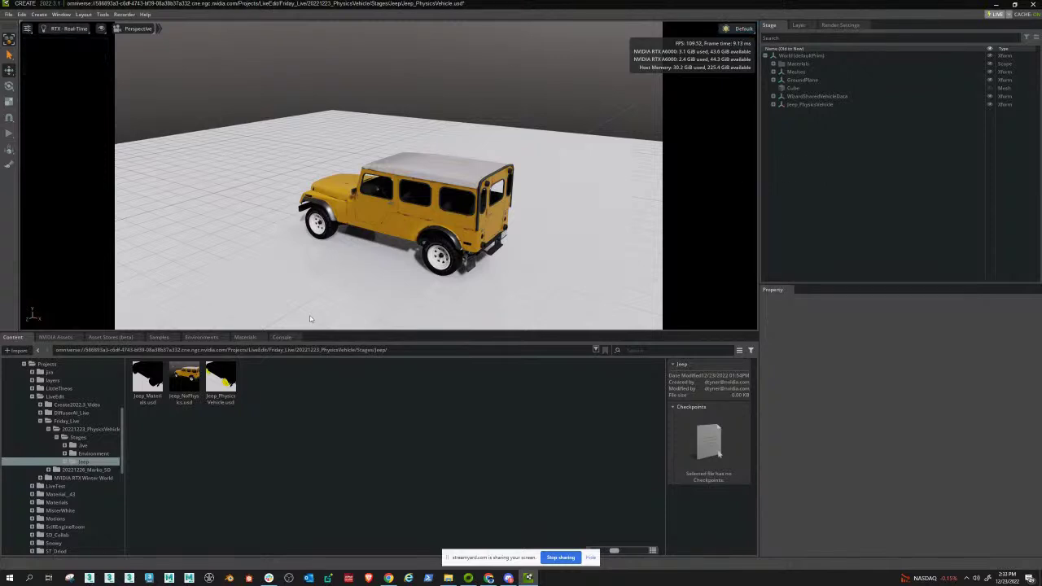
# Add the sunflowers sky from the environment library to the jeep stage
pyautogui.click(246, 337)
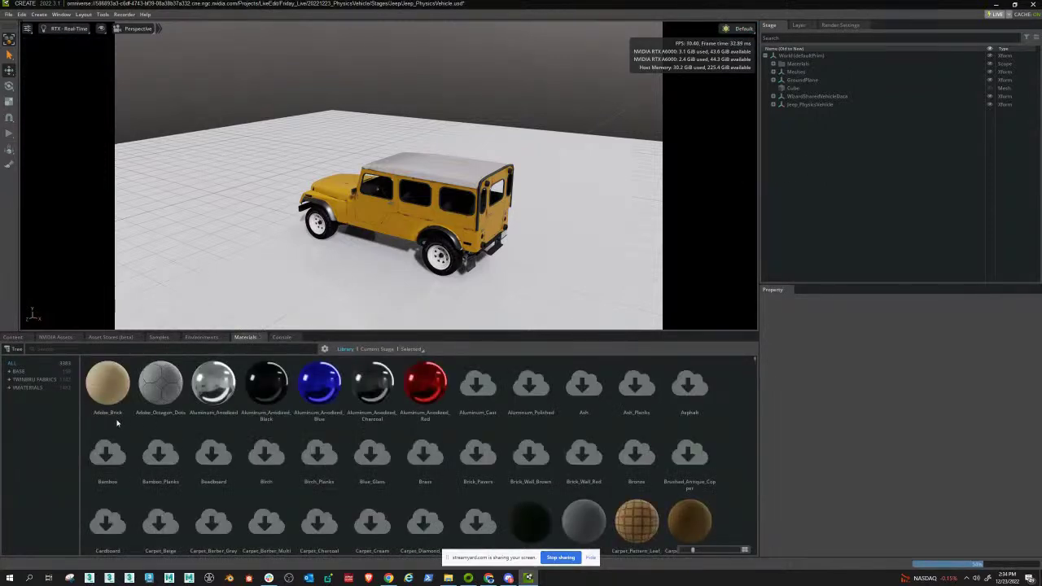
pyautogui.click(201, 337)
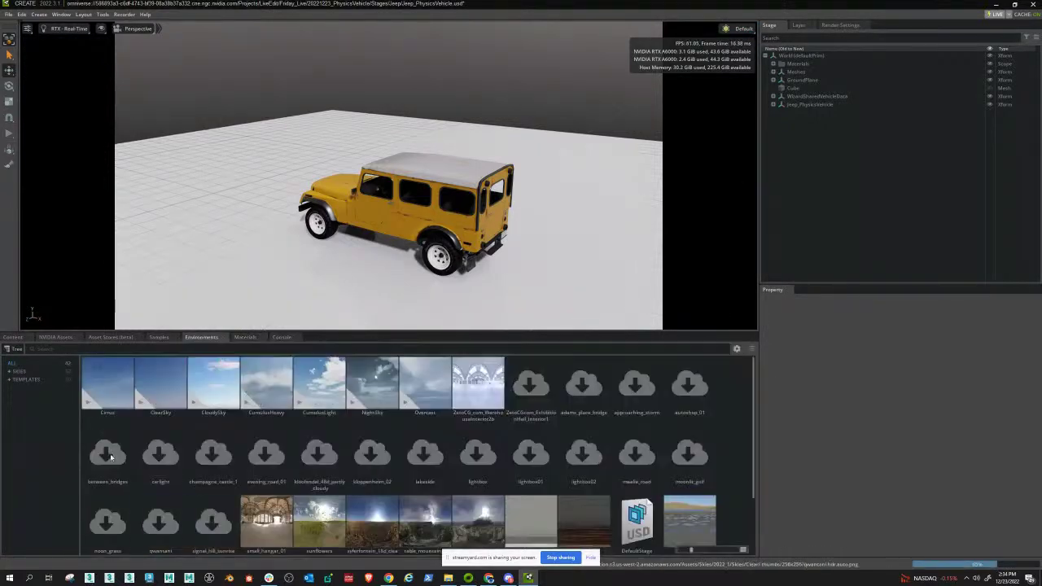
pyautogui.scroll(-1, 254, 476)
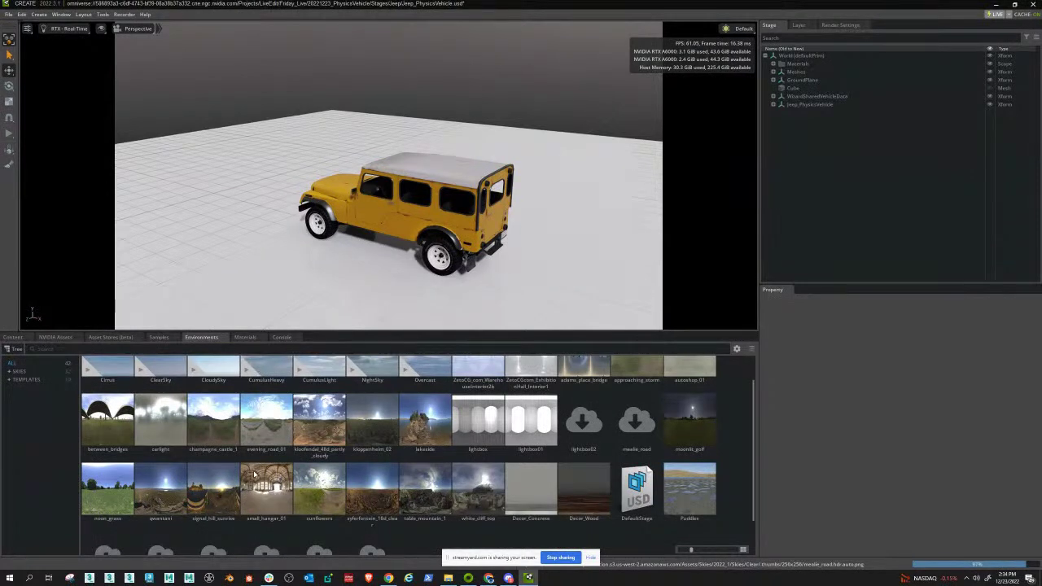
pyautogui.scroll(-1, 254, 476)
pyautogui.scroll(2, 384, 509)
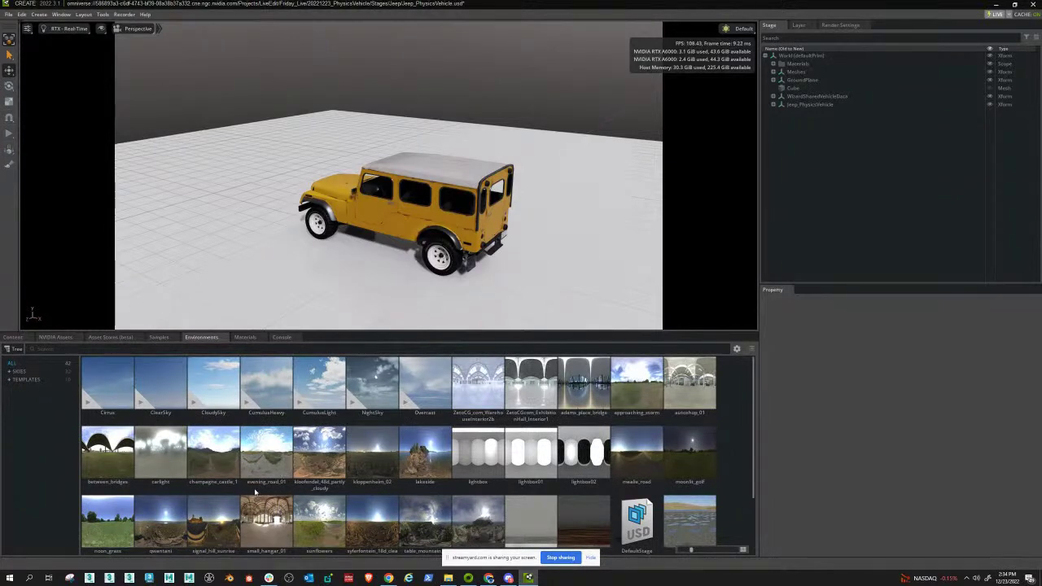
pyautogui.scroll(-1, 255, 492)
pyautogui.doubleClick(306, 485)
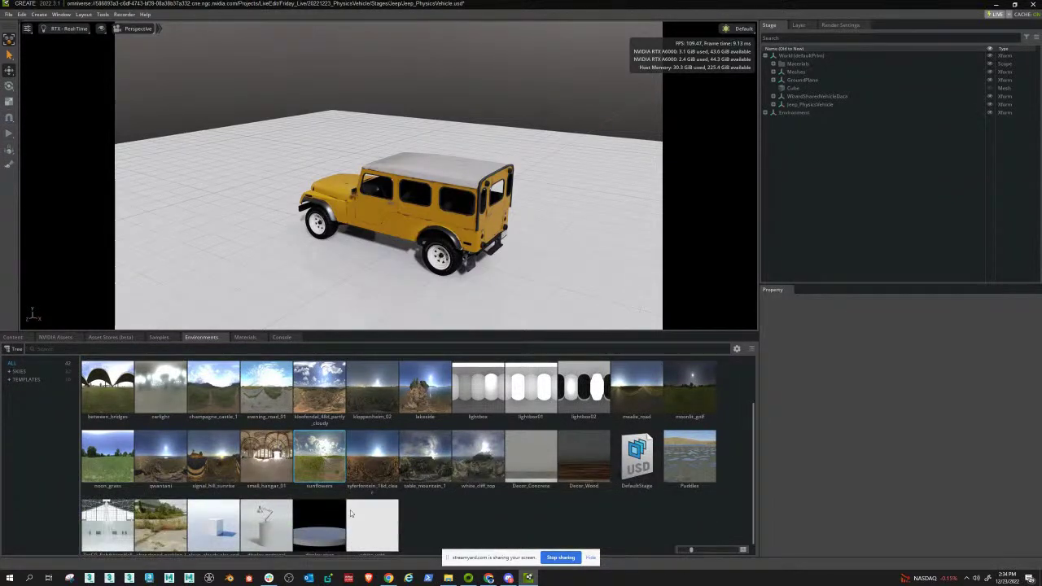
# Switch the viewport lighting from the Default rig to Stage Lights so the sunflowers sky lights the jeep
pyautogui.click(741, 28)
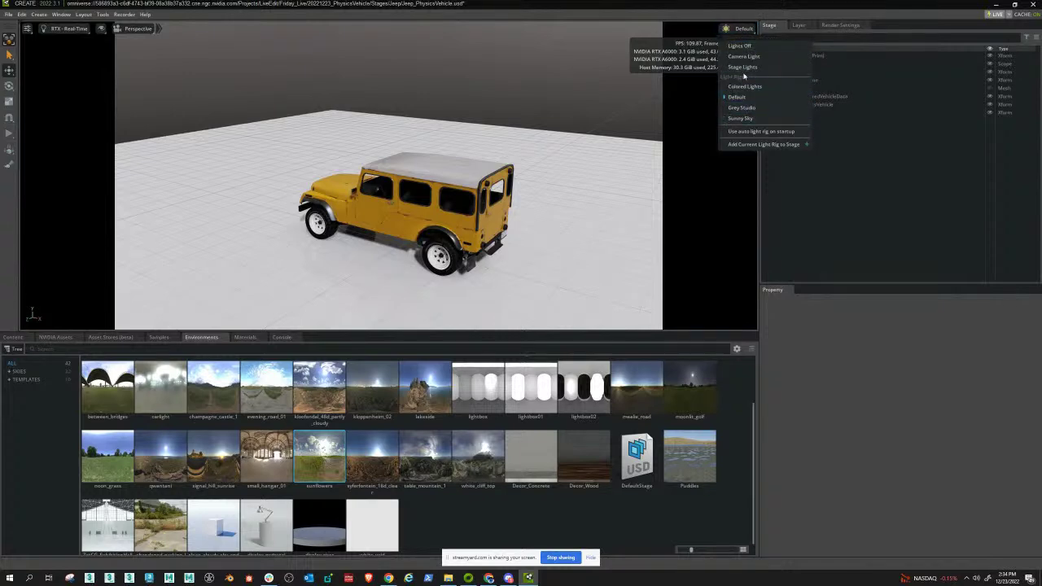
pyautogui.click(743, 67)
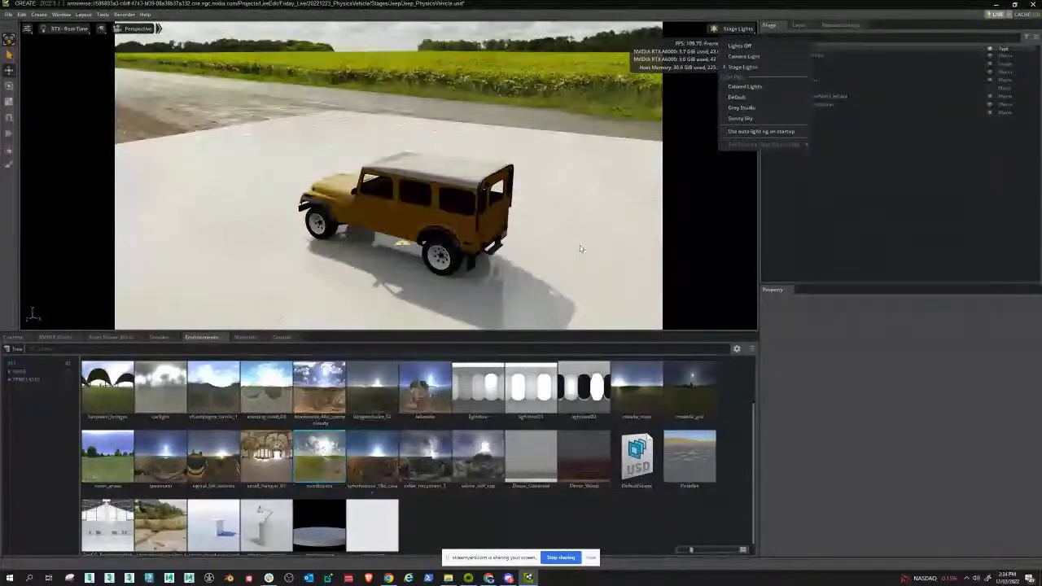
pyautogui.moveTo(579, 245); pyautogui.dragTo(519, 238, button='right')
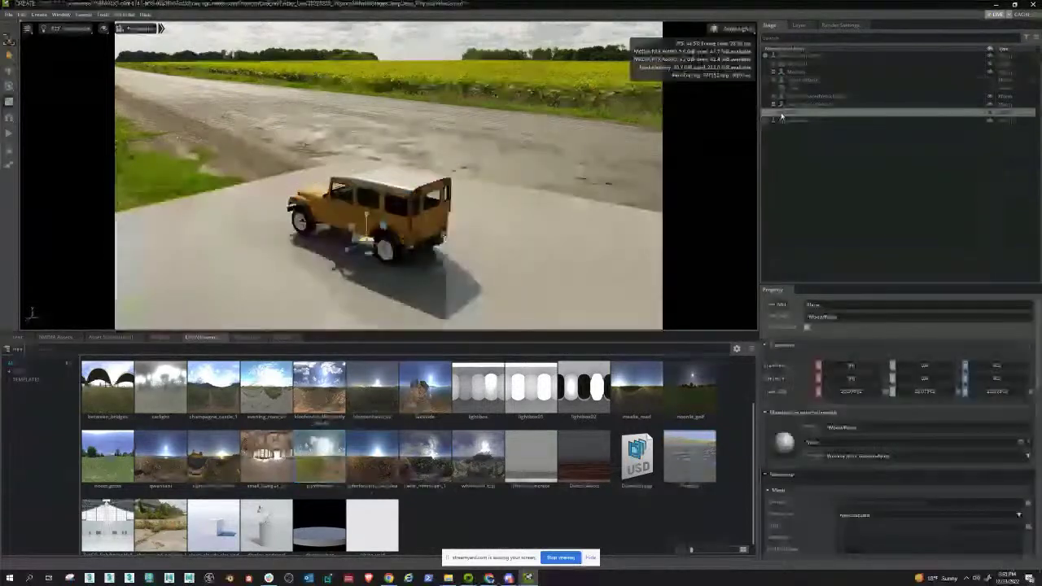
# Create an OmniPBR material for the new ground plane, assign it, and enable Matte Object on the plane
pyautogui.rightClick(806, 114)
pyautogui.moveTo(818, 138)
pyautogui.moveTo(916, 194)
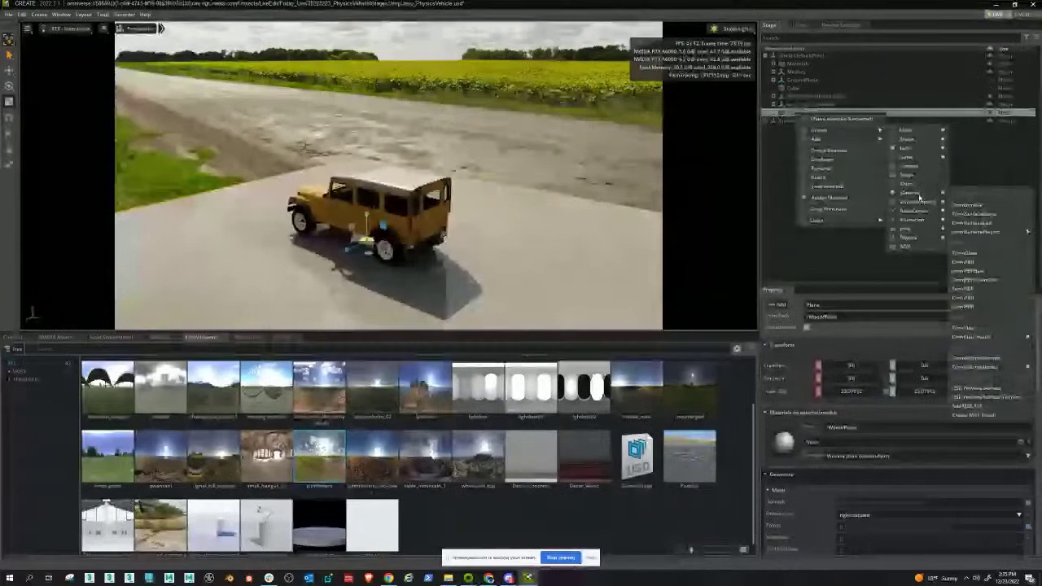
pyautogui.click(977, 268)
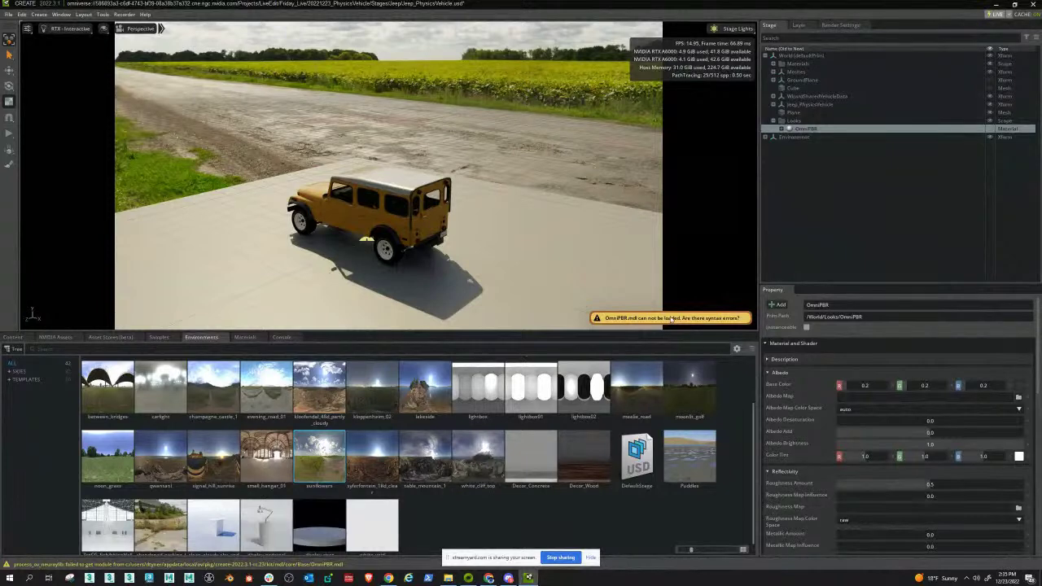
pyautogui.click(672, 318)
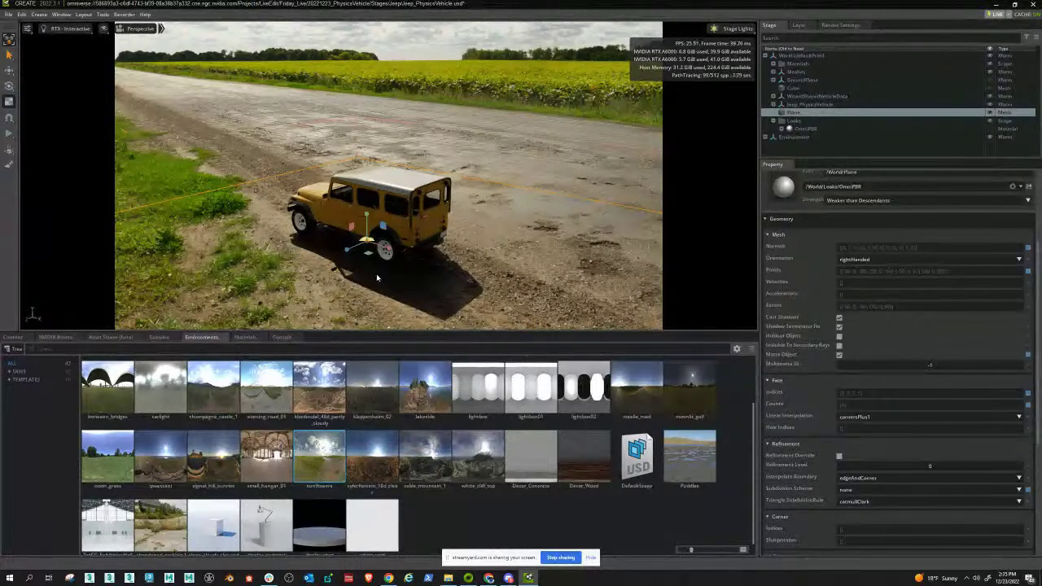
# Scale and move the matte plane to cover the road around the jeep, viewed from the jeep's front, and clear the selection
pyautogui.moveTo(377, 278); pyautogui.dragTo(571, 247, button='right')
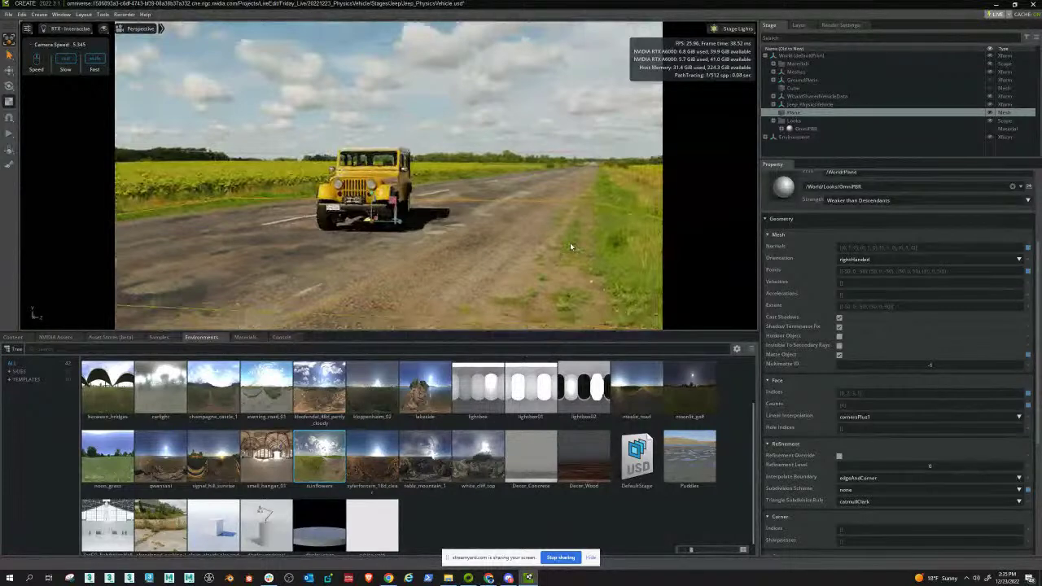
pyautogui.moveTo(571, 246); pyautogui.dragTo(435, 224, button='right')
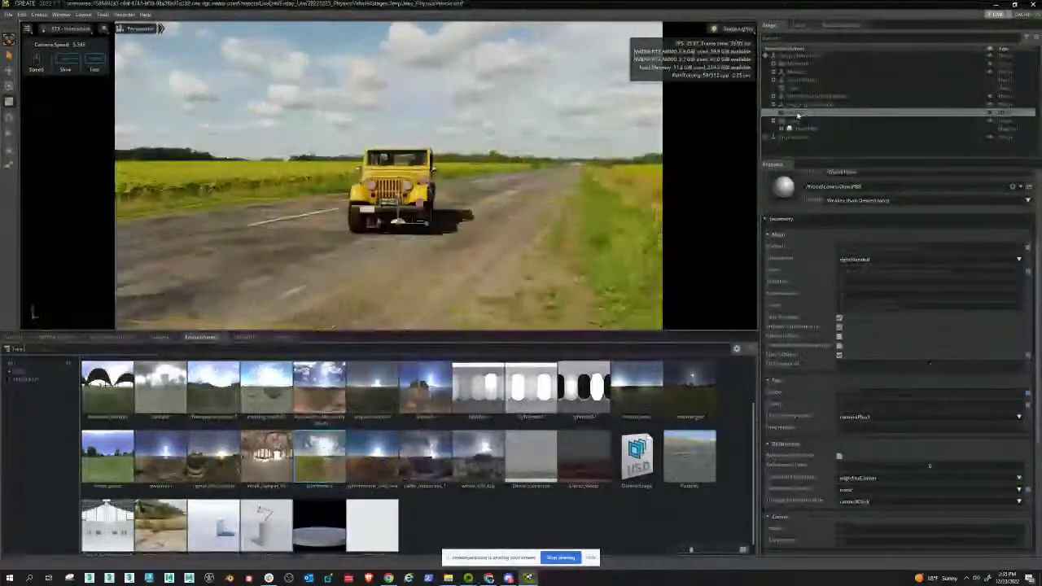
pyautogui.click(435, 224)
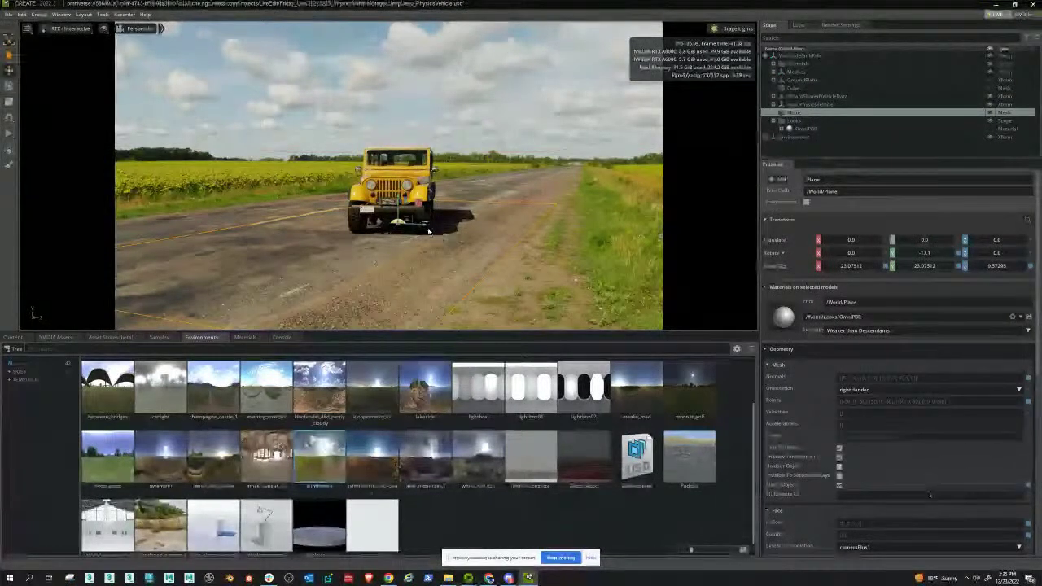
pyautogui.moveTo(413, 227)
pyautogui.mouseDown()
pyautogui.moveTo(338, 211)
pyautogui.moveTo(371, 230)
pyautogui.moveTo(363, 204)
pyautogui.moveTo(399, 181)
pyautogui.moveTo(600, 111)
pyautogui.moveTo(581, 127)
pyautogui.moveTo(587, 112)
pyautogui.moveTo(598, 122)
pyautogui.mouseUp()
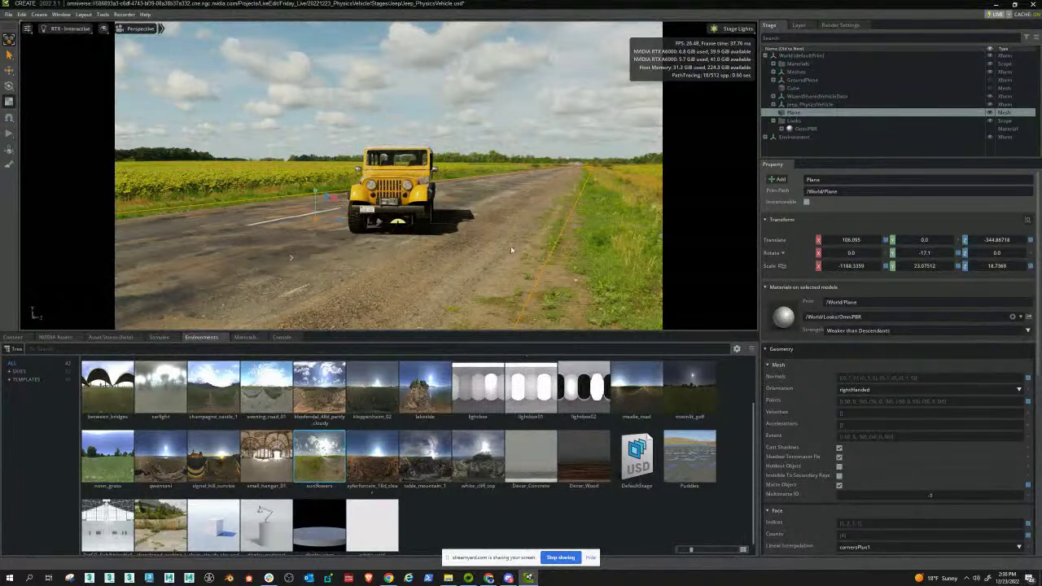
pyautogui.press('w')
pyautogui.moveTo(340, 223); pyautogui.dragTo(341, 236)
pyautogui.press('Escape')
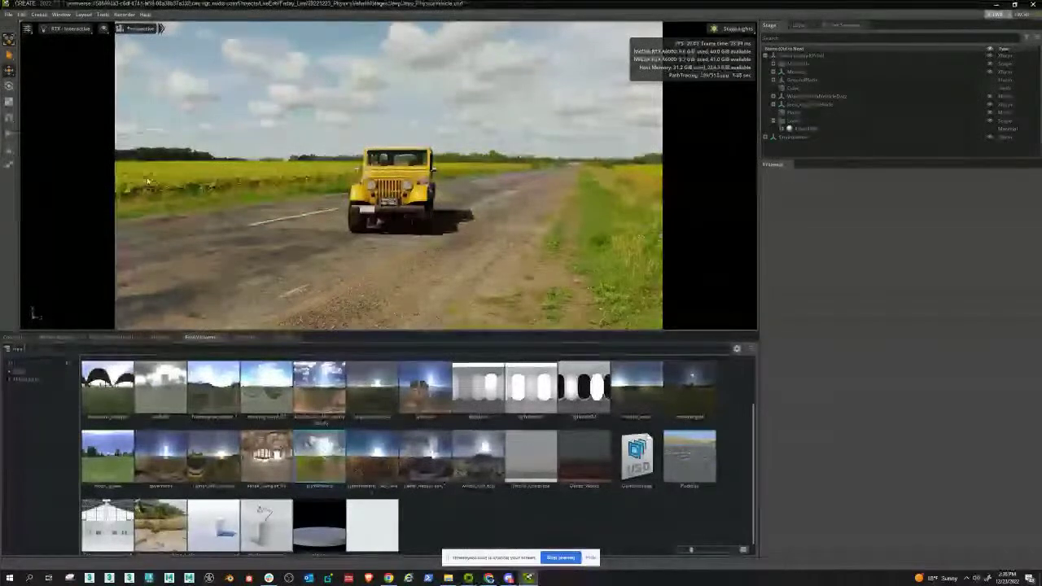
# Run the physics simulation to test the jeep on the road, stop it, and save the stage
pyautogui.click(8, 134)
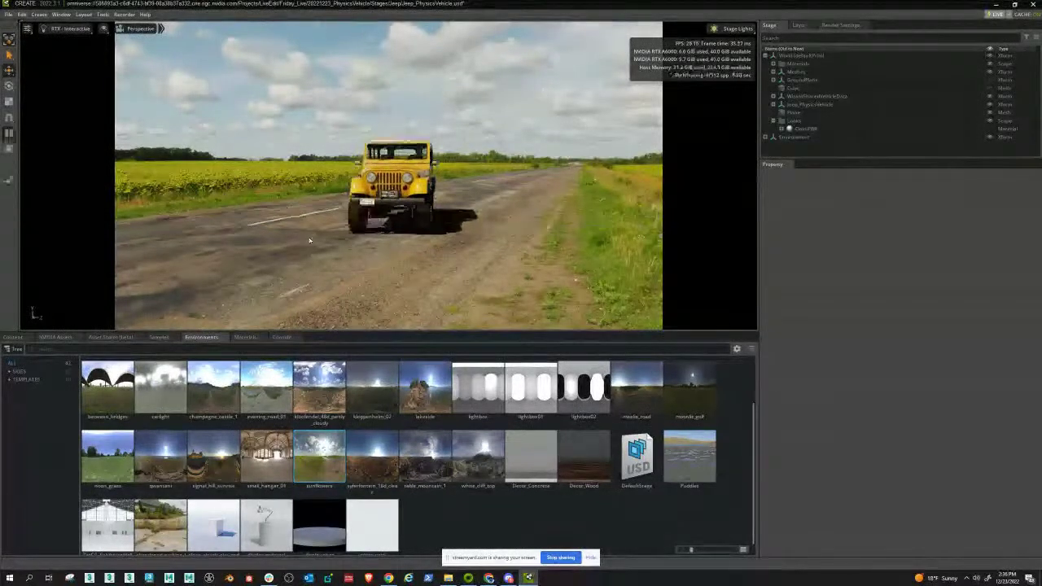
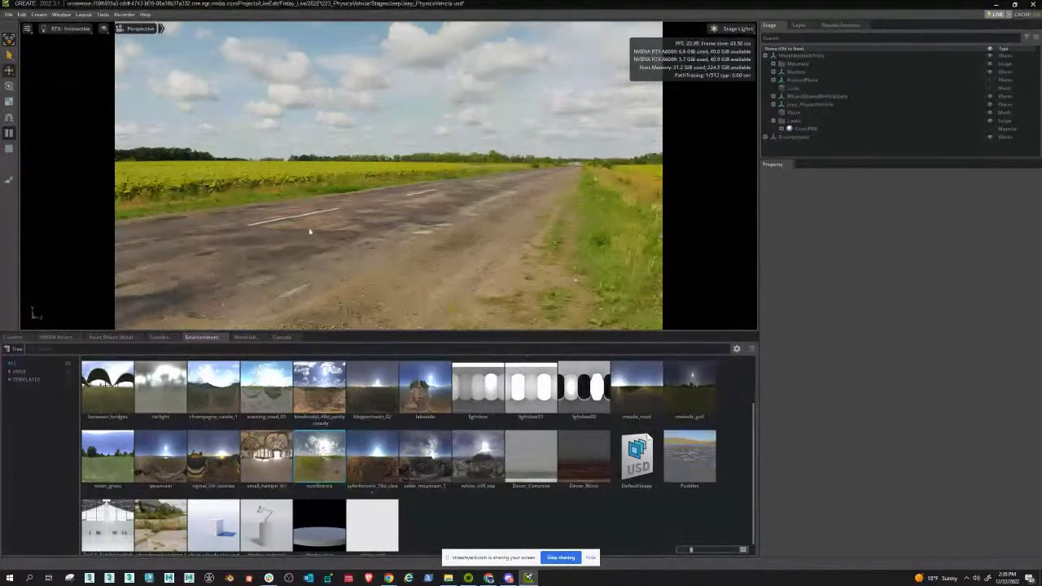
pyautogui.press('space')
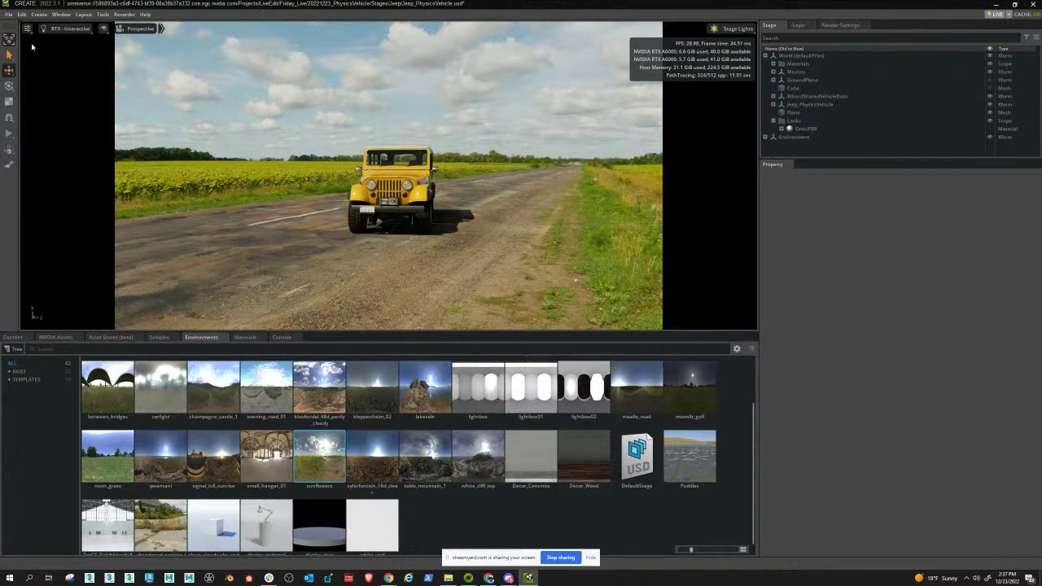
pyautogui.click(8, 15)
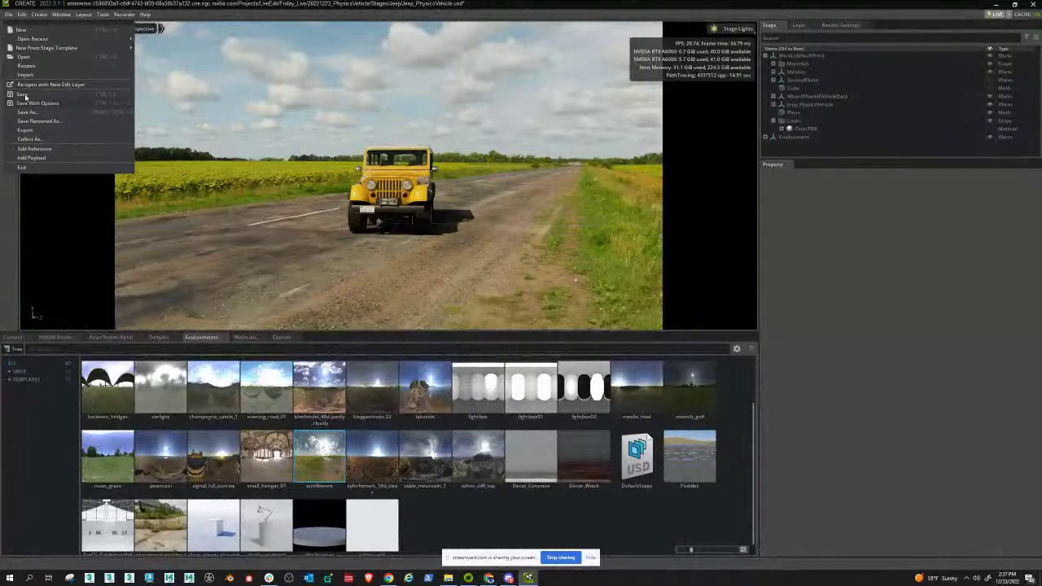
pyautogui.click(25, 95)
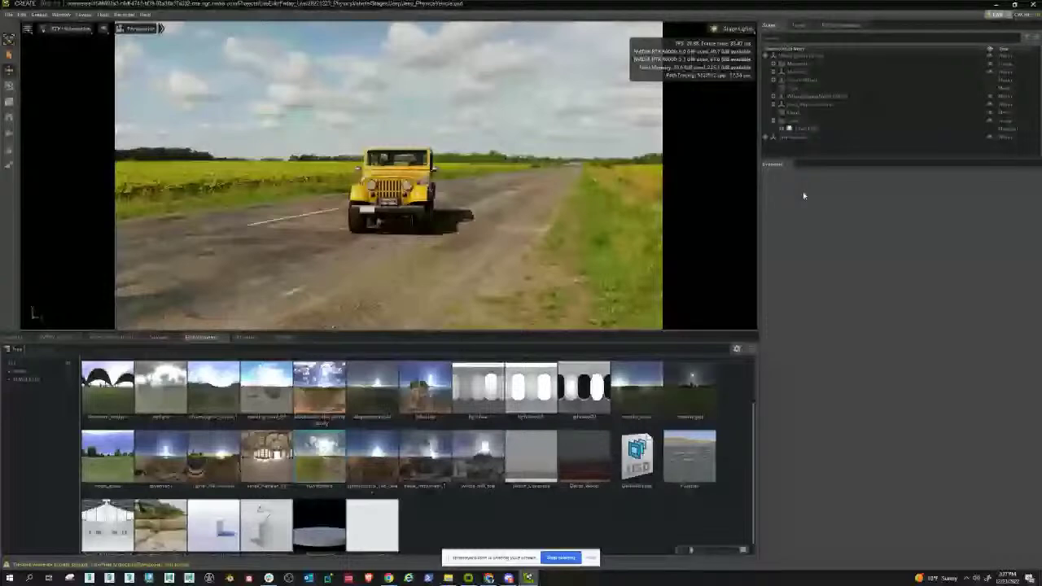
# Dock the Layer panel beside the Stage panel and shrink the viewport's height to enlarge the browser area
pyautogui.click(801, 27)
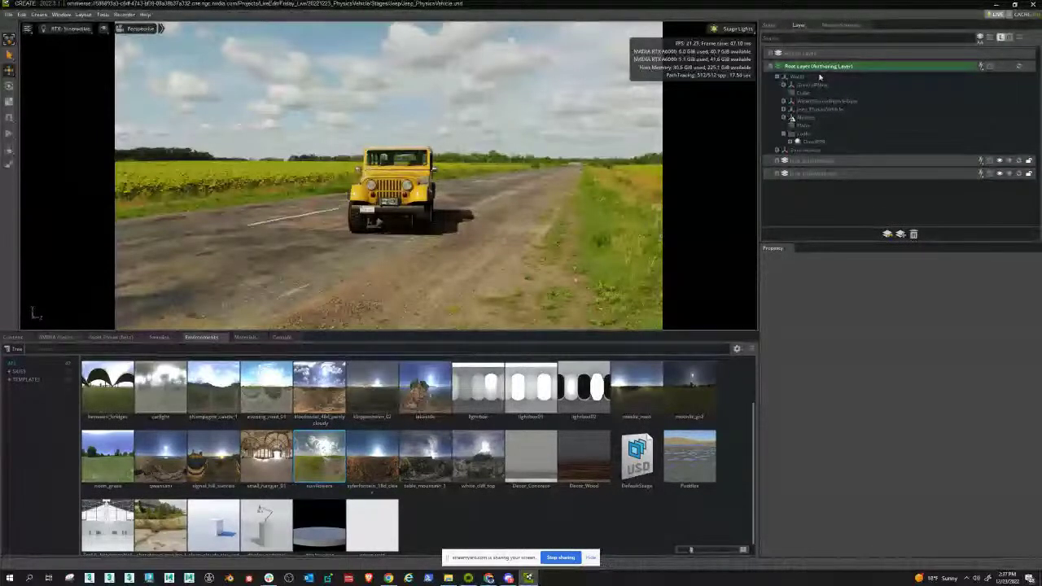
pyautogui.moveTo(799, 26); pyautogui.dragTo(928, 131)
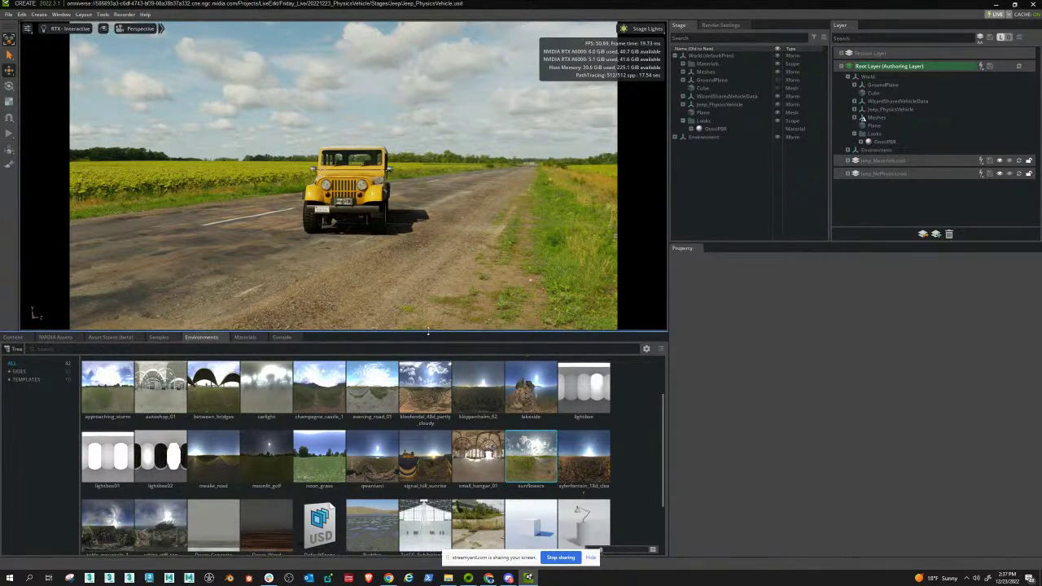
pyautogui.moveTo(428, 331); pyautogui.dragTo(427, 295)
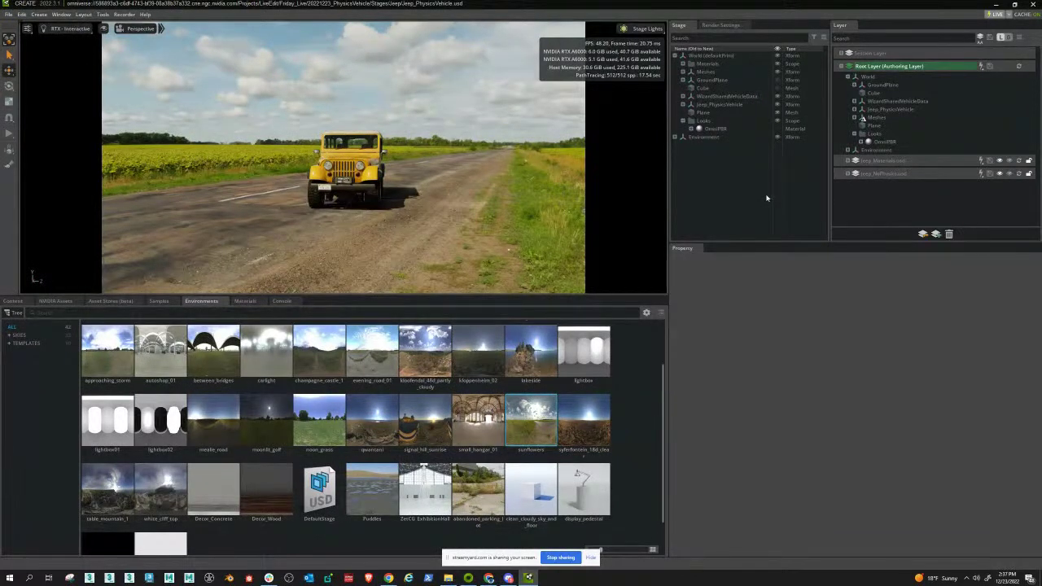
# Open the Nucleus server's Library/HDR folder in the content browser and enlarge its thumbnails
pyautogui.click(12, 301)
pyautogui.scroll(6, 92, 399)
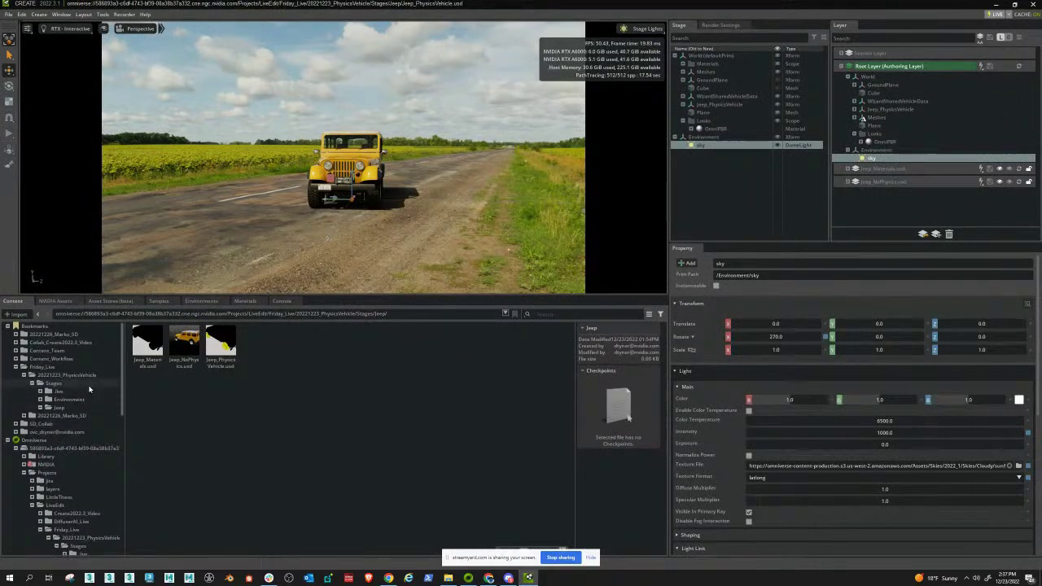
pyautogui.click(45, 457)
pyautogui.doubleClick(330, 344)
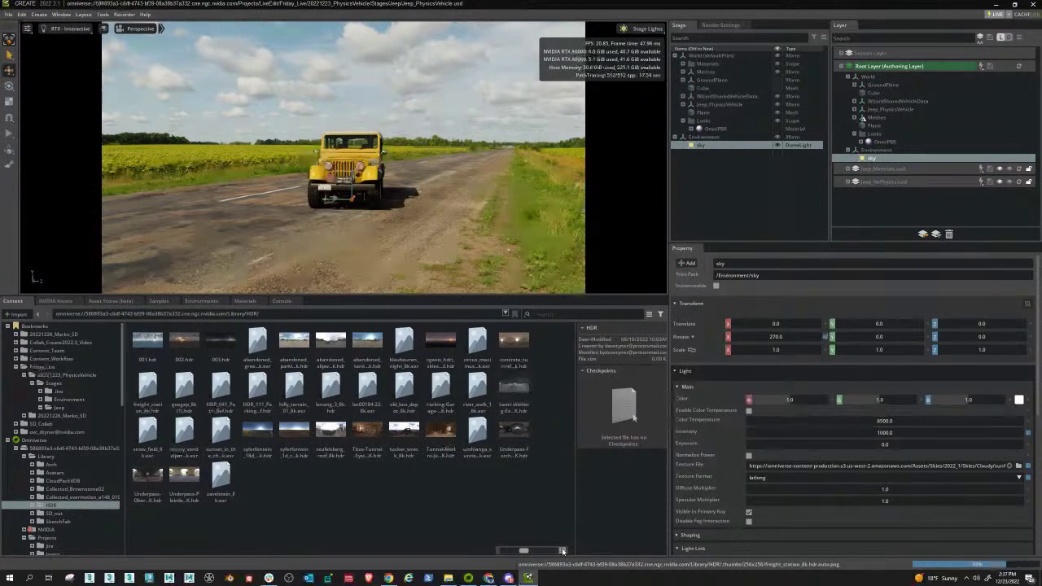
pyautogui.click(561, 551)
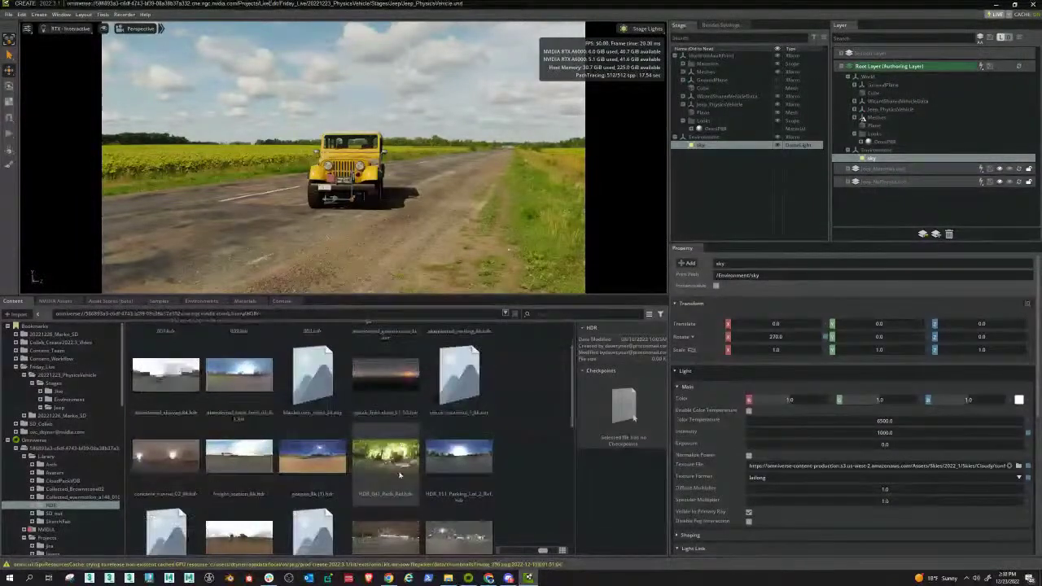
# Replace the sky dome light's texture file with freight_station_8k.hdr from the HDR folder
pyautogui.scroll(-2, 411, 476)
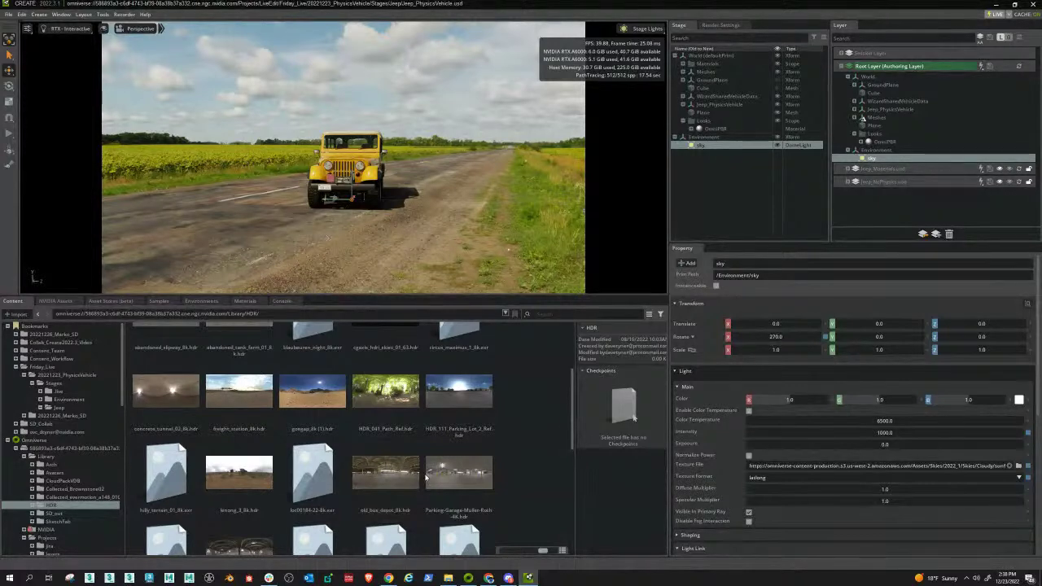
pyautogui.scroll(-3, 427, 482)
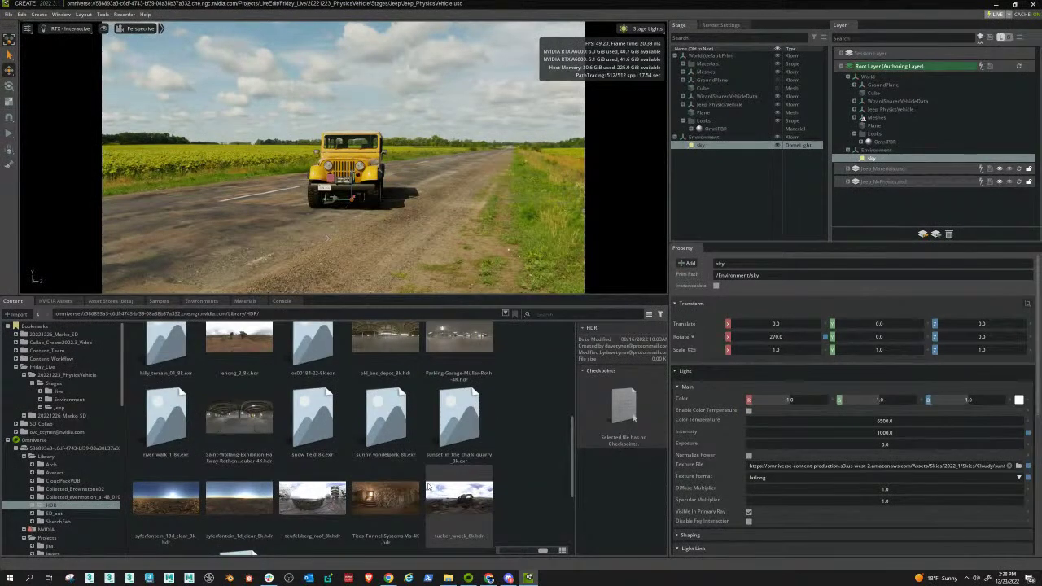
pyautogui.scroll(4, 428, 487)
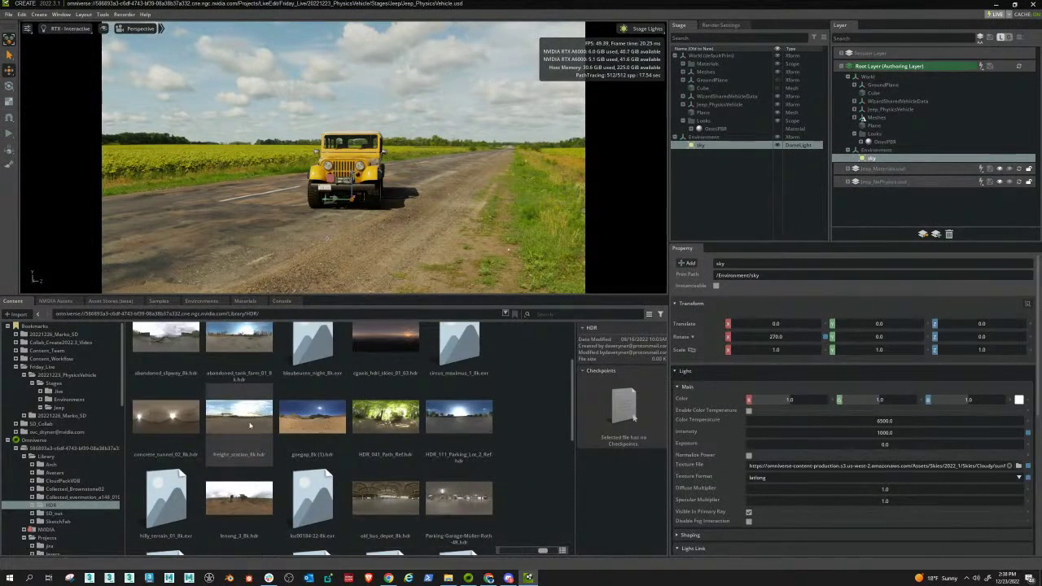
pyautogui.moveTo(234, 415); pyautogui.dragTo(799, 470)
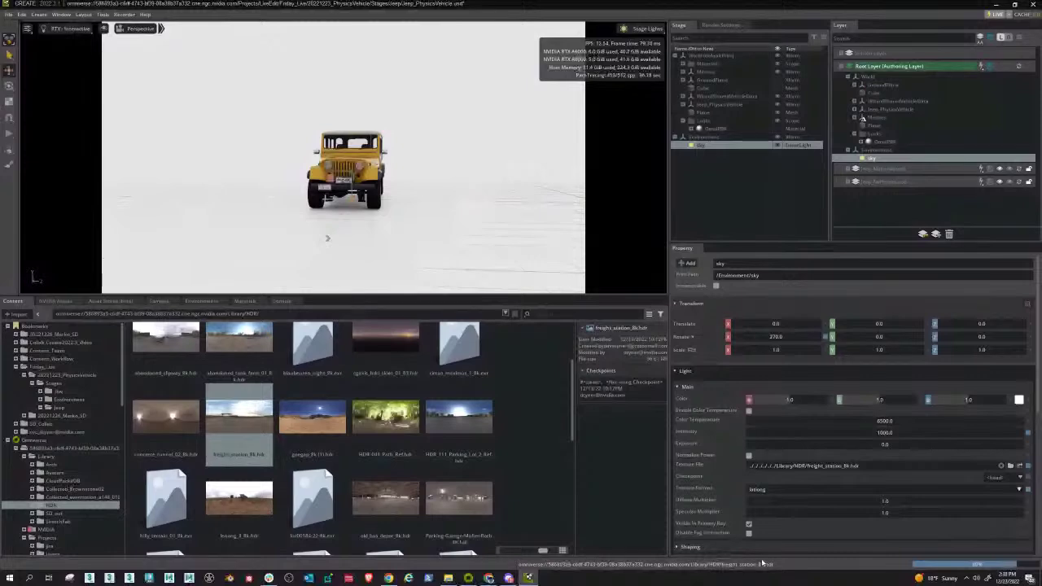
# Look through the connectors in the Omniverse Launcher's Exchange, return to its library, and minimize the launcher
pyautogui.click(468, 578)
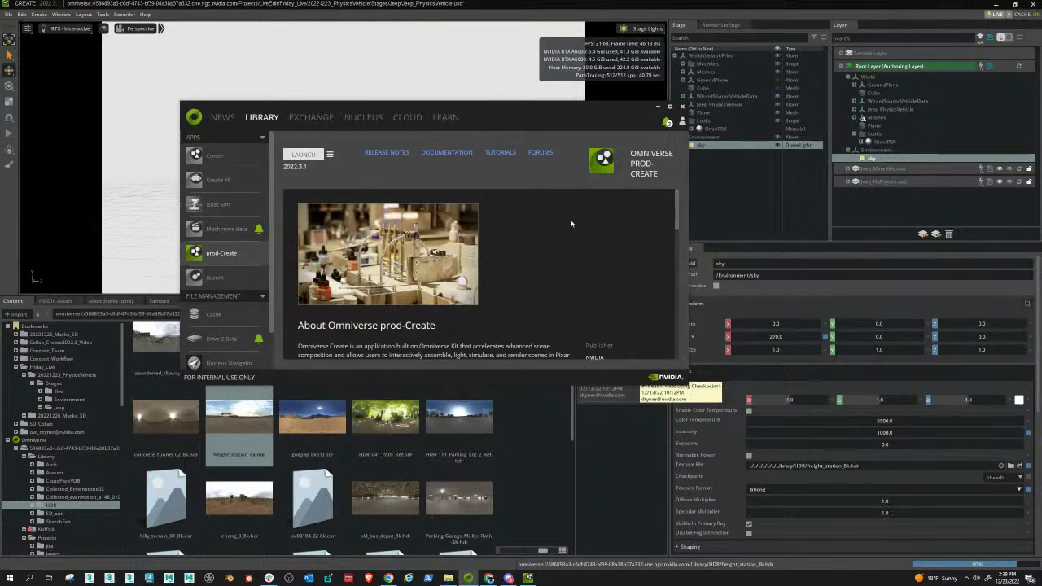
pyautogui.click(312, 118)
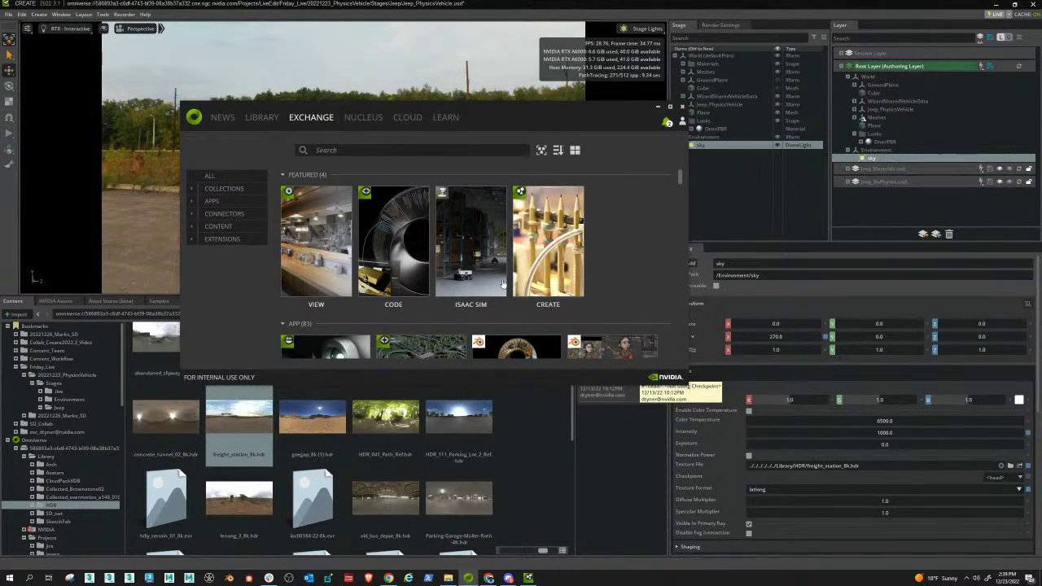
pyautogui.click(223, 213)
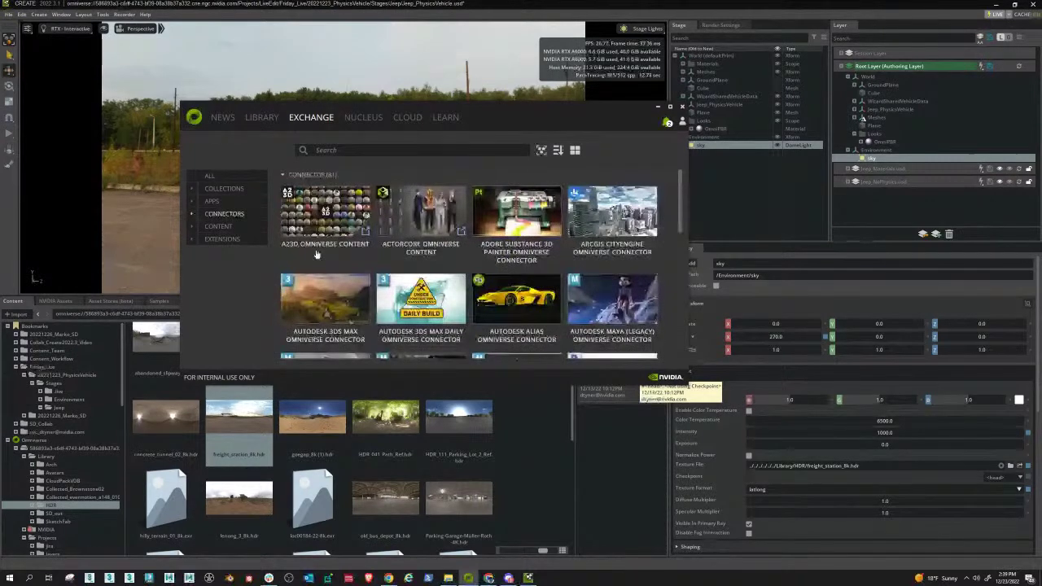
pyautogui.click(261, 117)
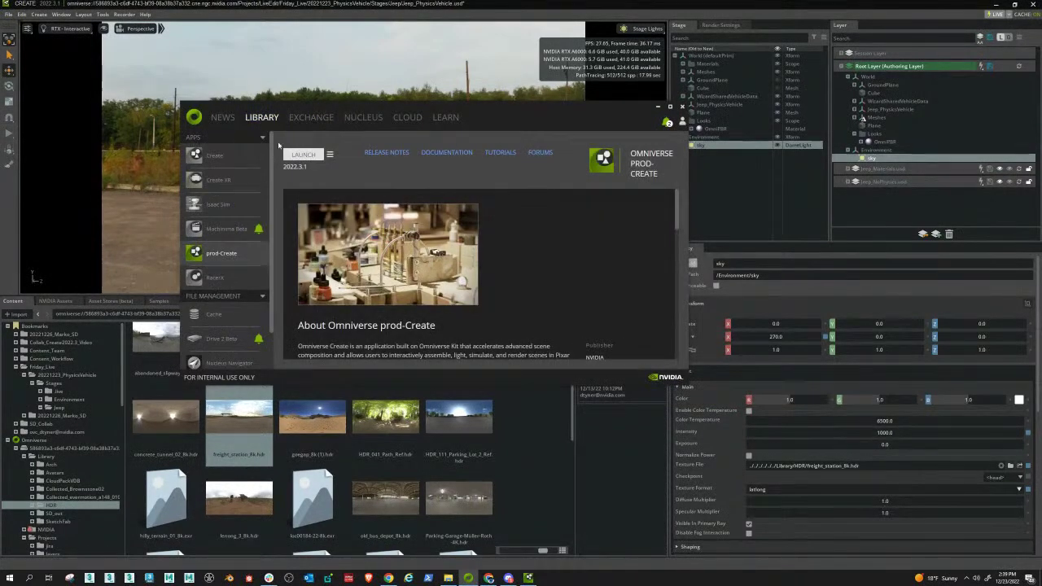
pyautogui.click(658, 107)
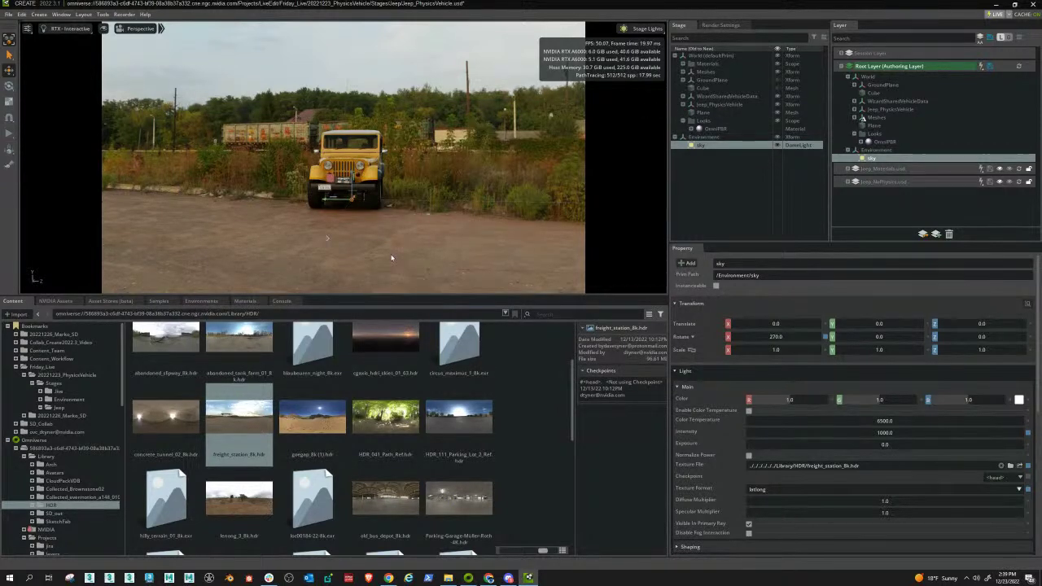
# Examine how the jeep blends into the freight station backdrop from the front and the side
pyautogui.moveTo(391, 258); pyautogui.dragTo(360, 244, button='right')
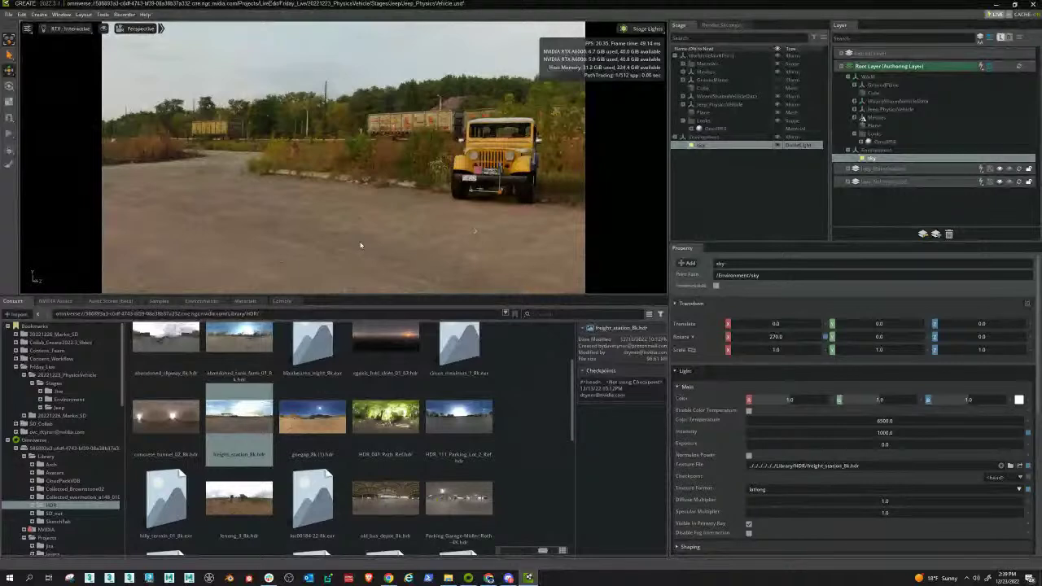
pyautogui.moveTo(360, 244); pyautogui.dragTo(532, 239, button='right')
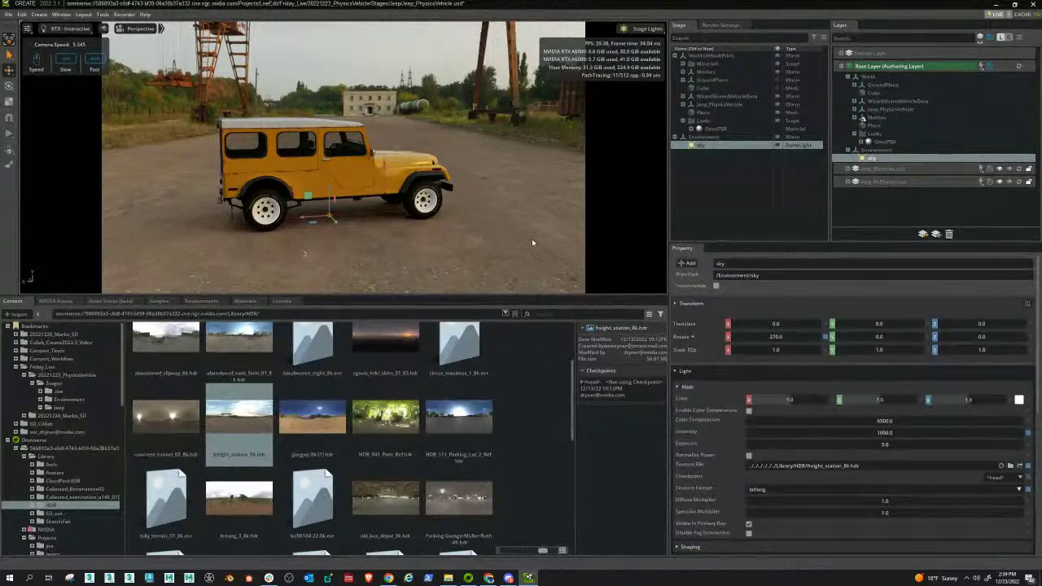
pyautogui.moveTo(532, 242); pyautogui.dragTo(433, 233, button='right')
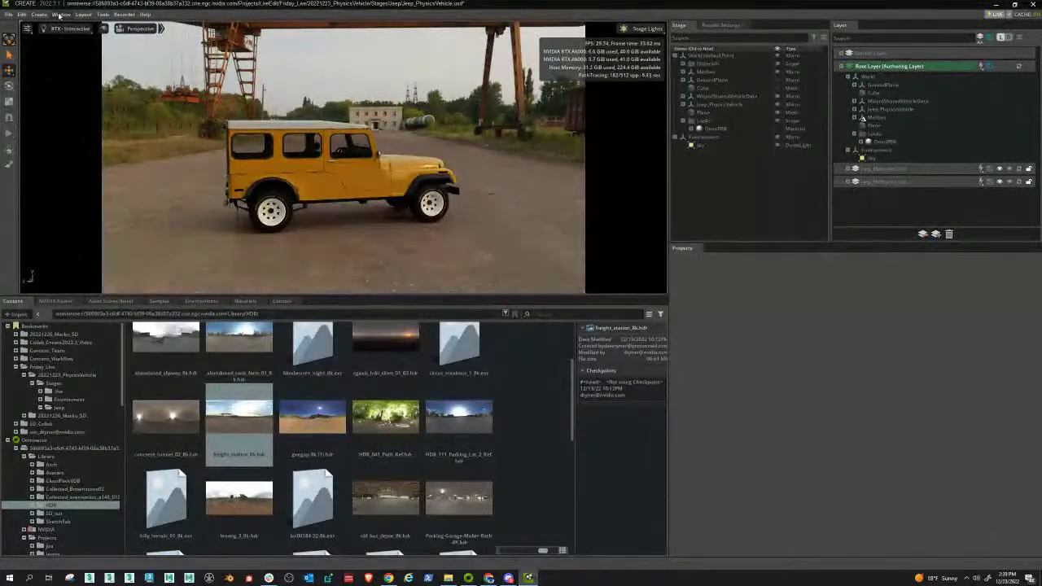
pyautogui.moveTo(302, 196); pyautogui.dragTo(390, 220, button='right')
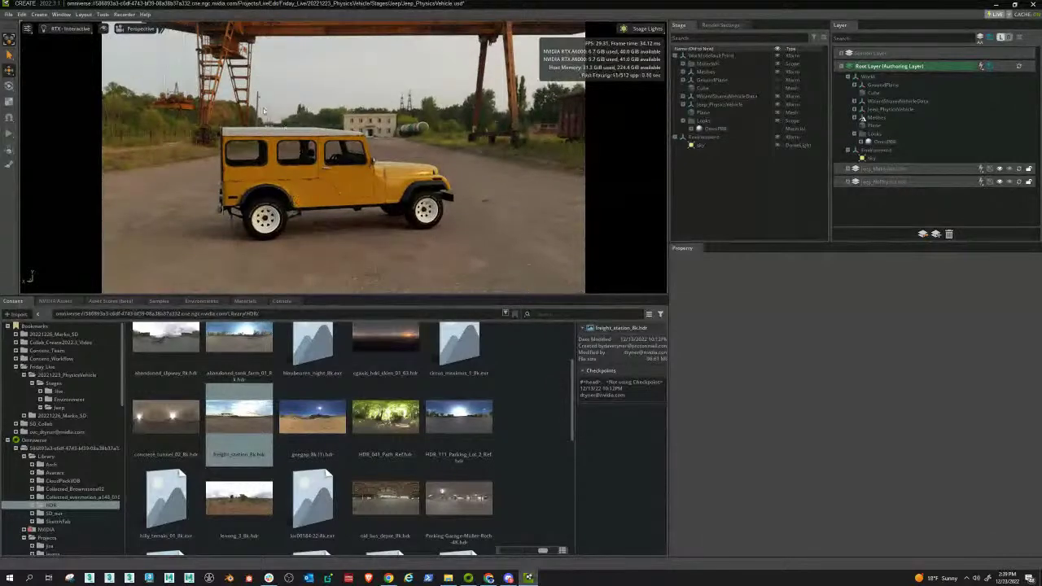
# Look up the Recorder extension by searching the extension manager for "recorder", view its overview, and close the manager
pyautogui.click(58, 15)
pyautogui.click(71, 183)
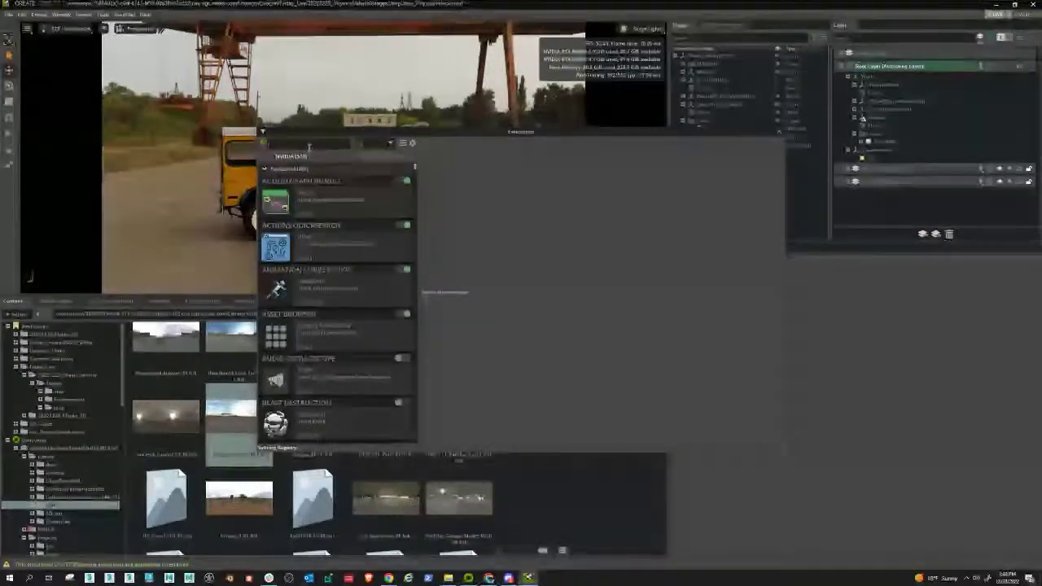
pyautogui.press('BackSpace')
pyautogui.press('BackSpace')
pyautogui.press('BackSpace')
pyautogui.press('BackSpace')
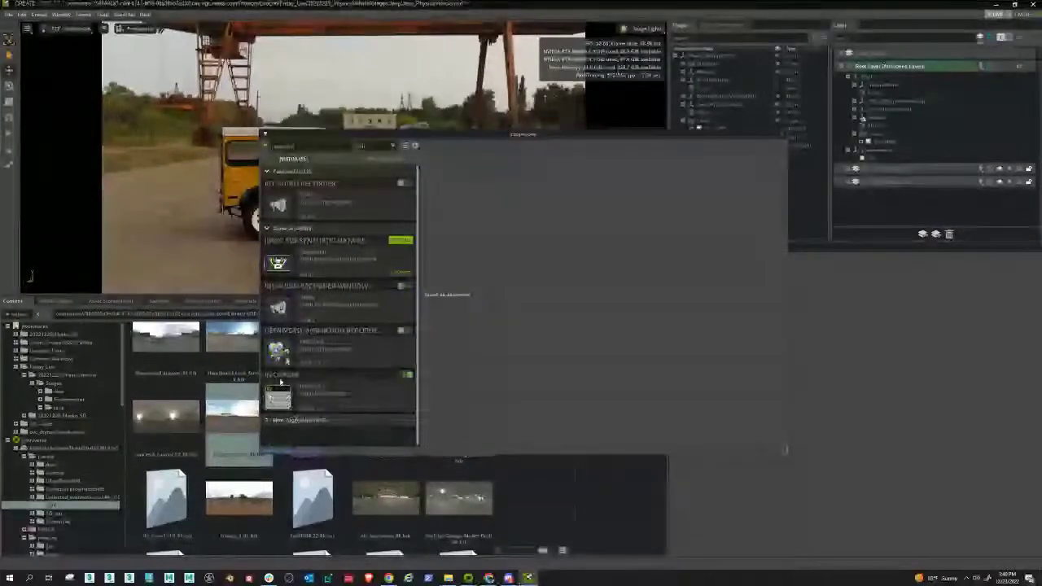
pyautogui.click(343, 393)
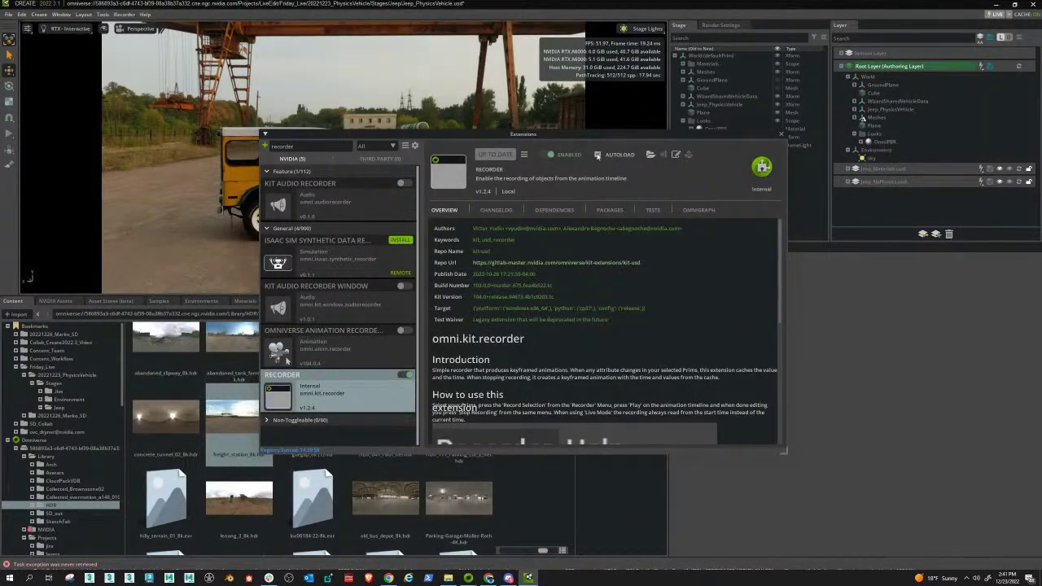
pyautogui.click(781, 135)
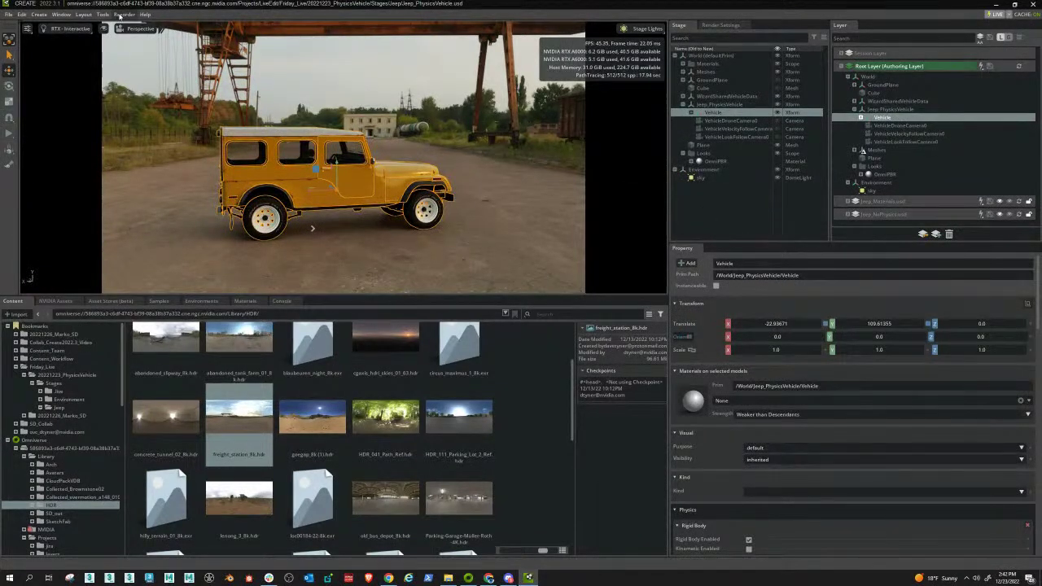
# Start recording the selected Vehicle prim with the Recorder, and show the animation timeline with its end frame set to 600
pyautogui.click(120, 16)
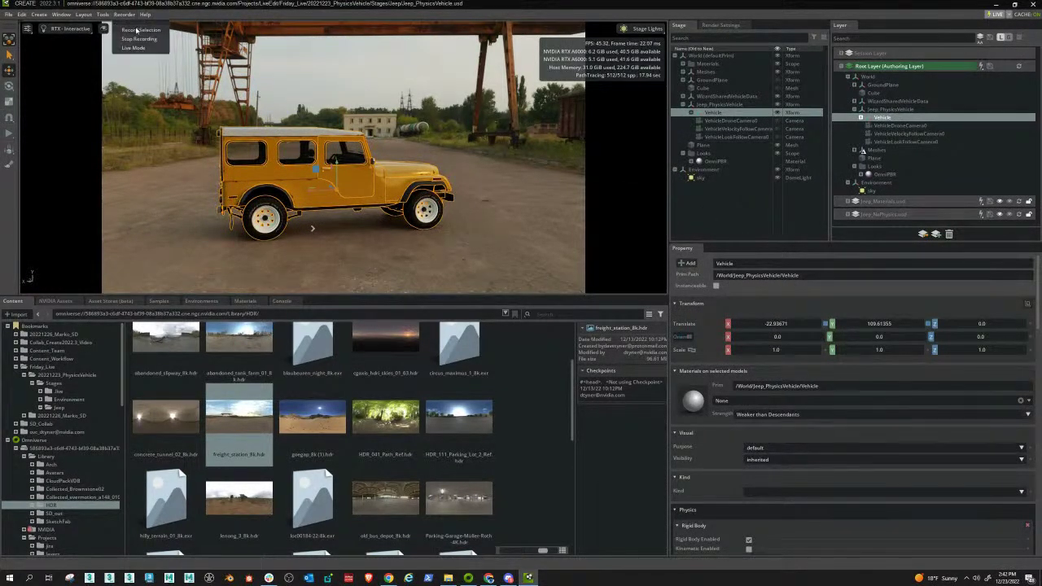
pyautogui.click(135, 31)
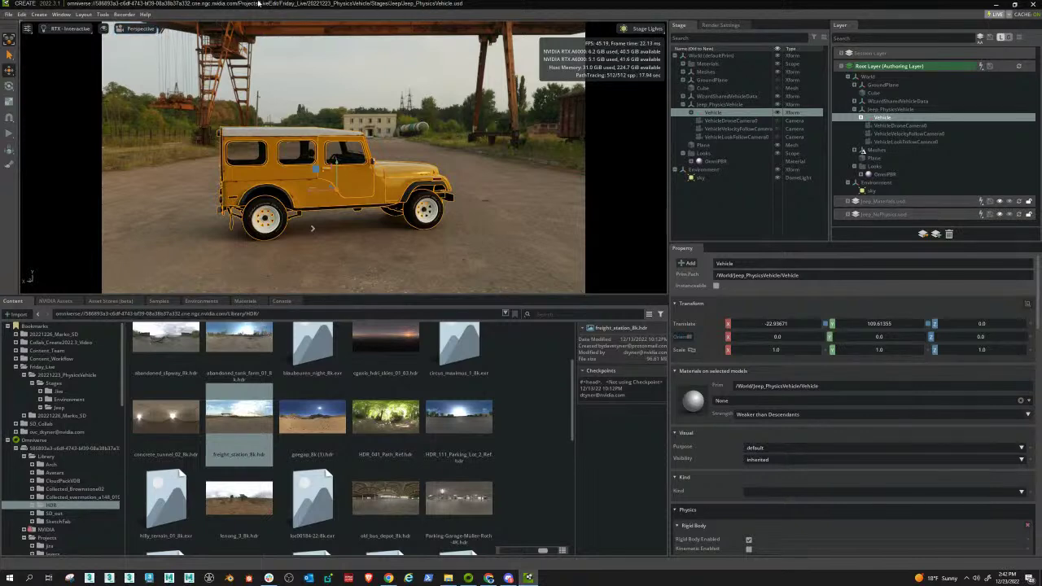
pyautogui.click(65, 15)
pyautogui.moveTo(81, 32)
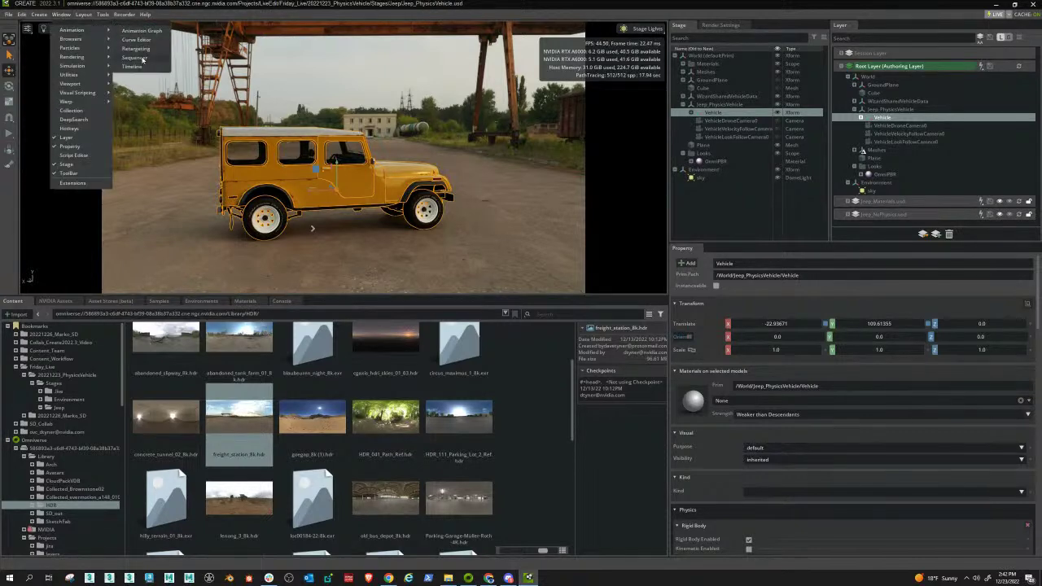
pyautogui.click(143, 61)
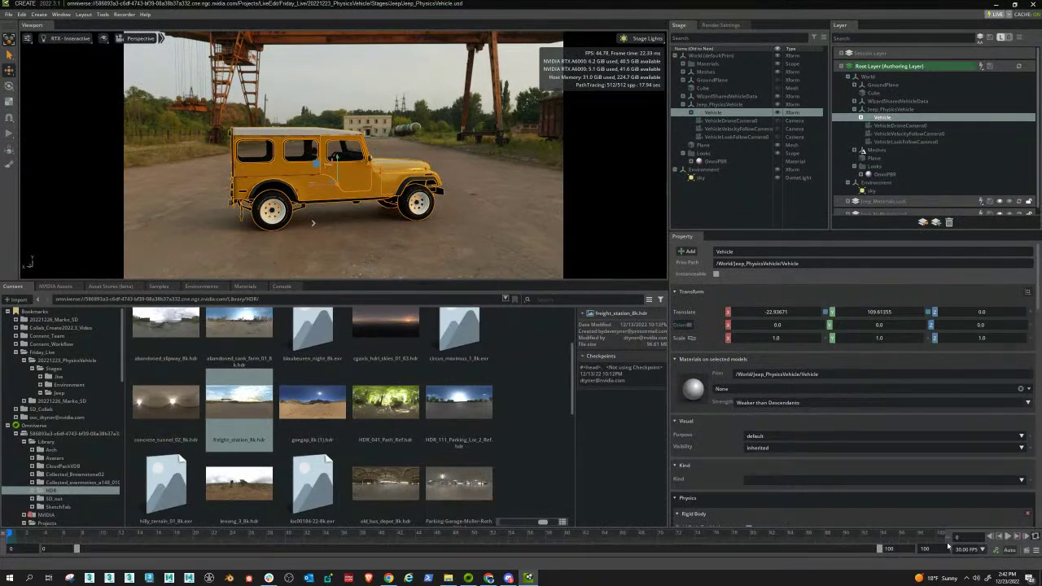
pyautogui.doubleClick(925, 549)
pyautogui.write('600')
pyautogui.press('Return')
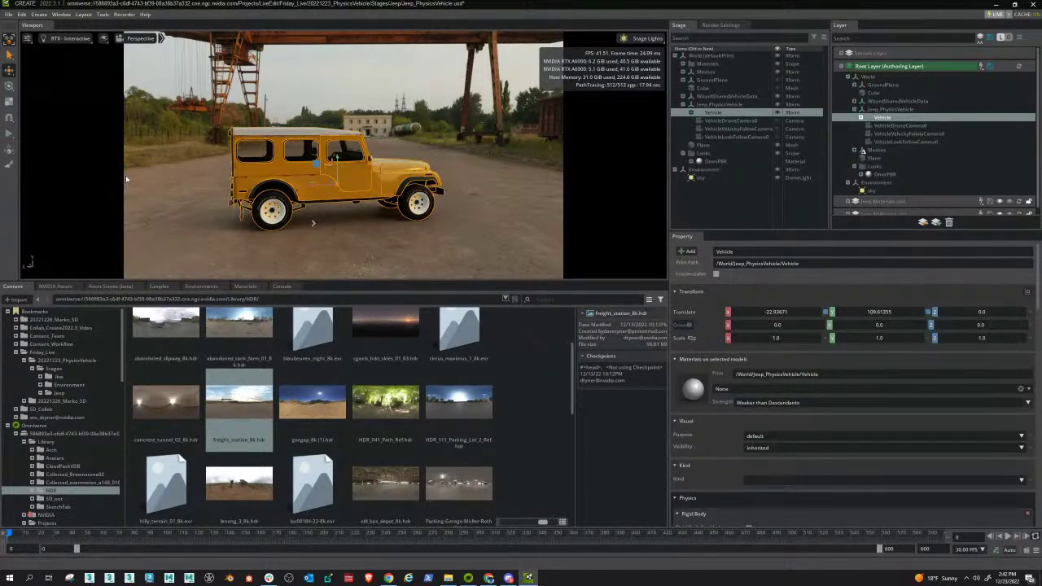
# Run the physics simulation to drive the jeep, stop the recording, and play back the captured motion
pyautogui.click(8, 137)
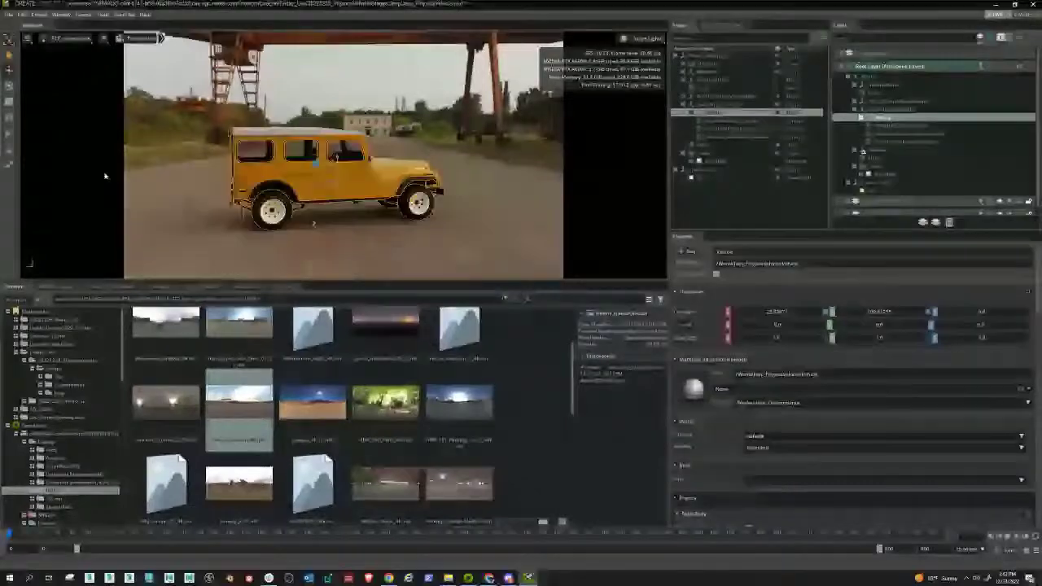
pyautogui.click(125, 14)
pyautogui.click(138, 43)
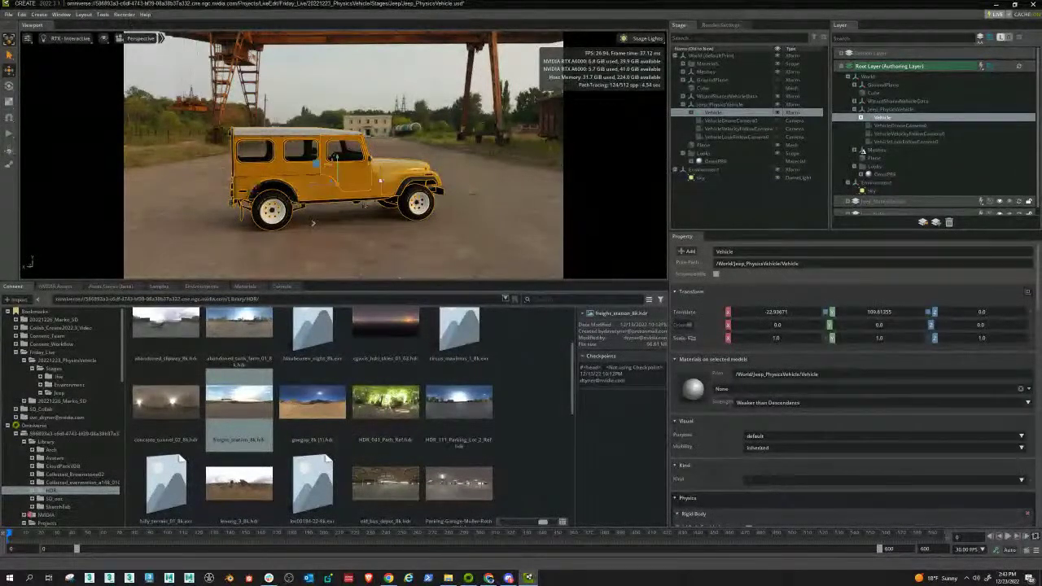
pyautogui.press('space')
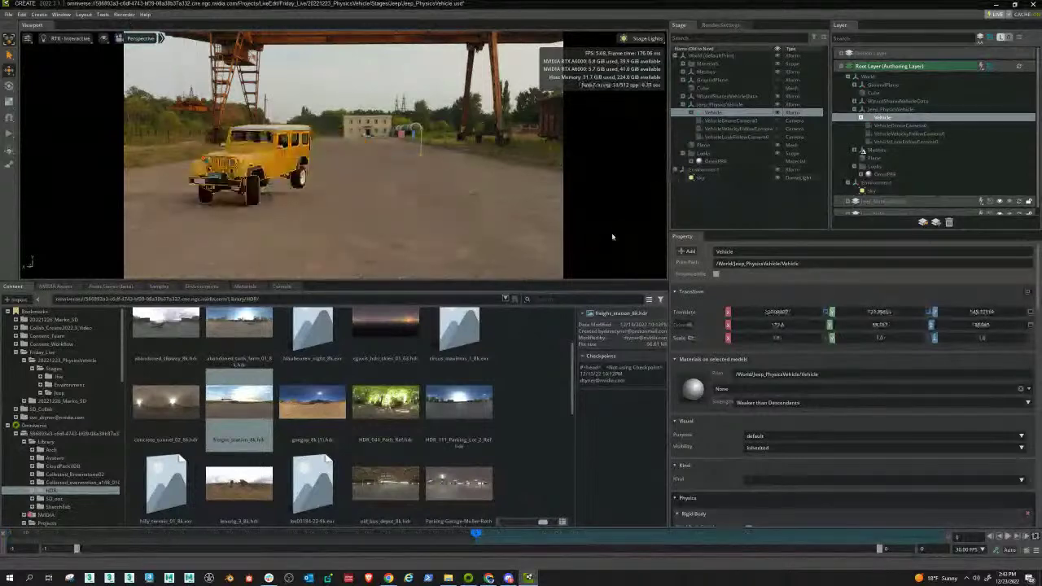
pyautogui.press('space')
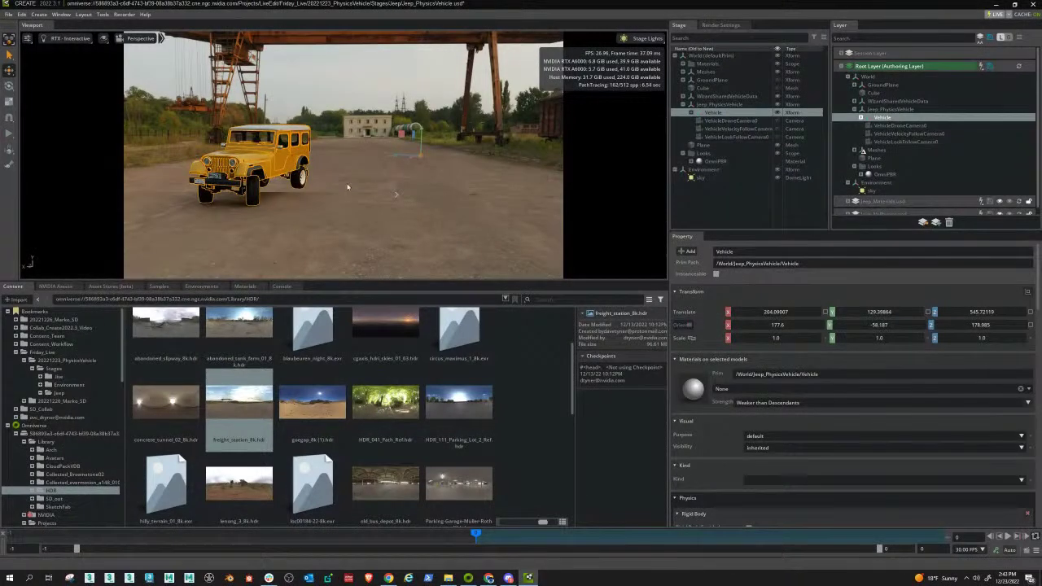
# Save the stage as Jeep_Anim01 in USDA format in the Stages/Jeep folder
pyautogui.click(8, 14)
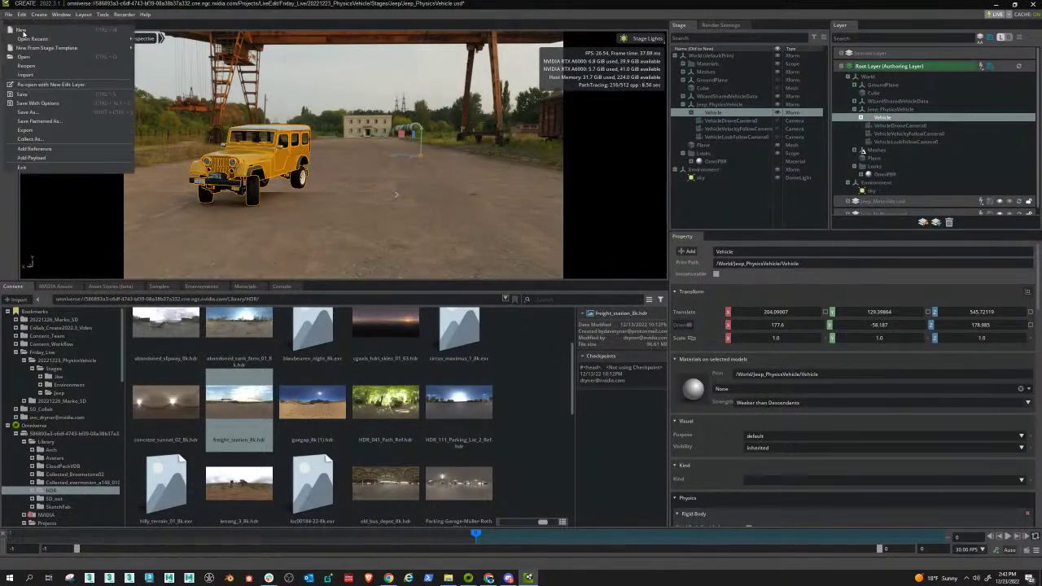
pyautogui.click(26, 112)
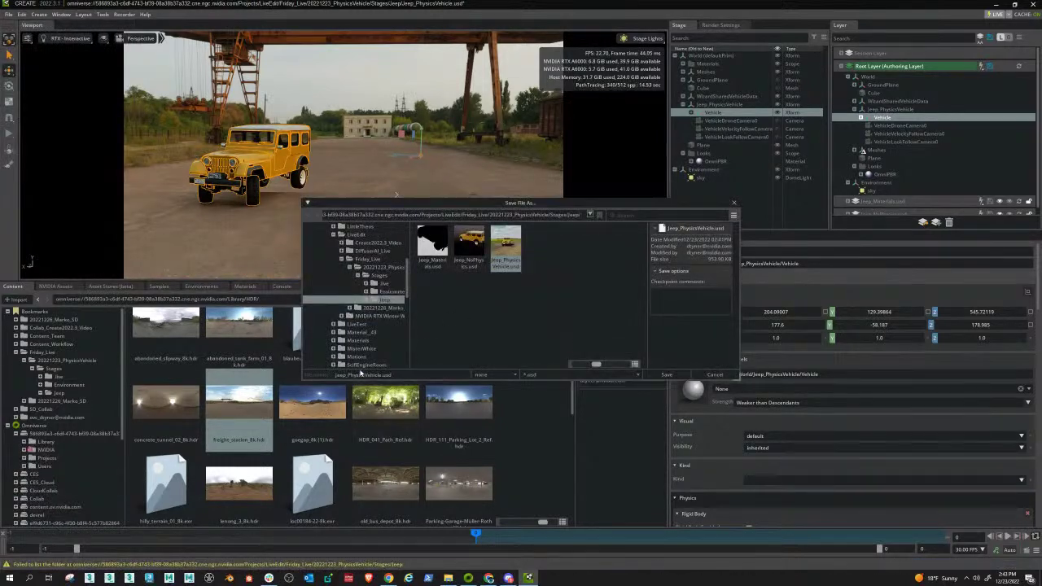
pyautogui.doubleClick(361, 374)
pyautogui.write('AI')
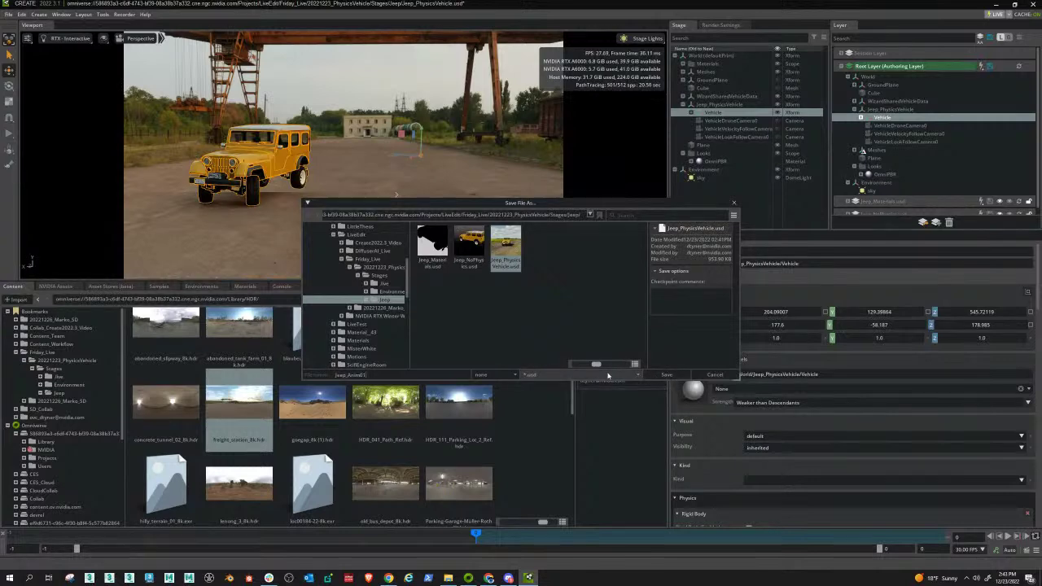
pyautogui.click(553, 377)
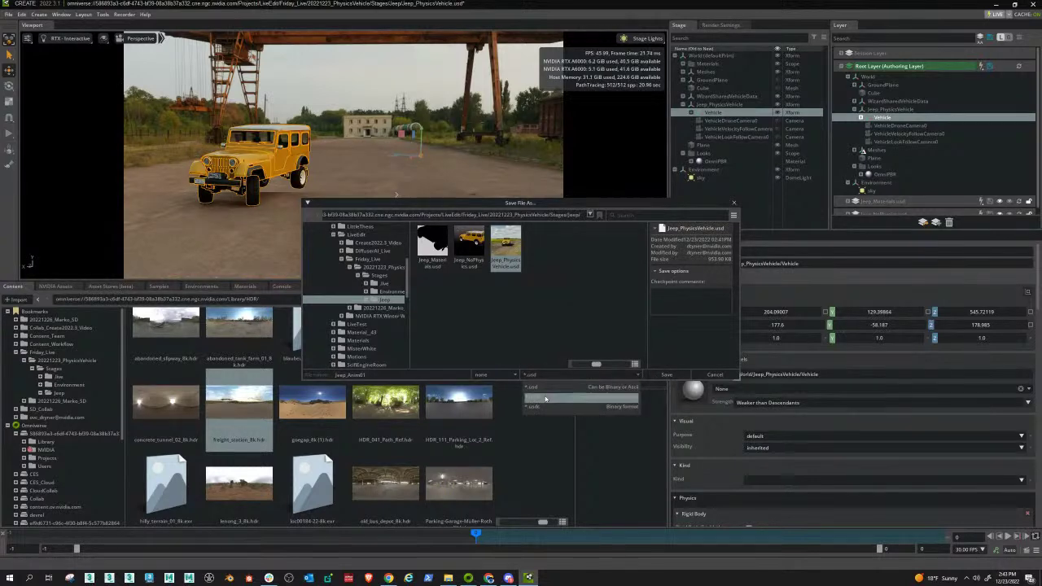
pyautogui.click(545, 399)
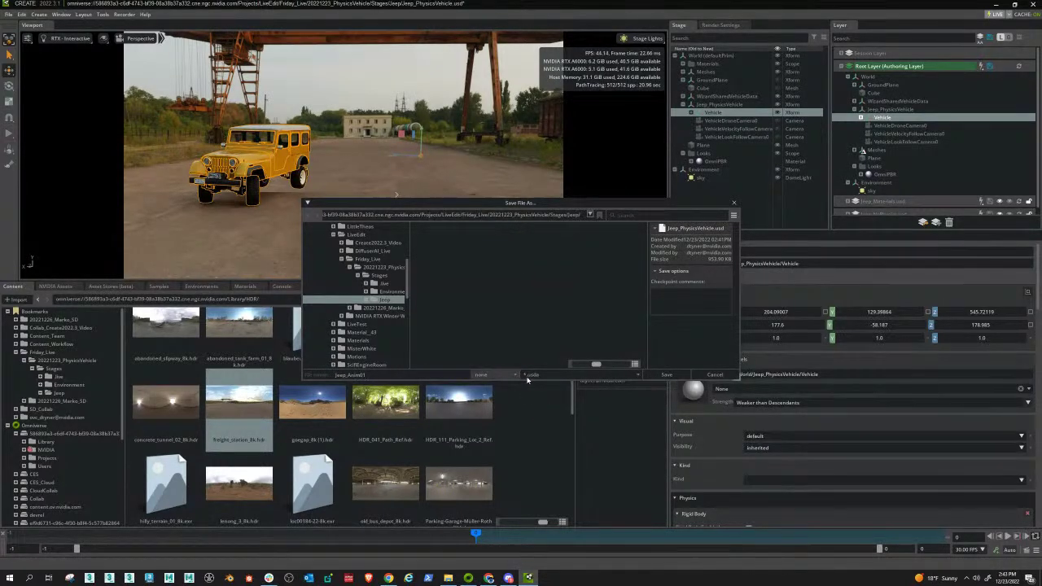
pyautogui.click(666, 374)
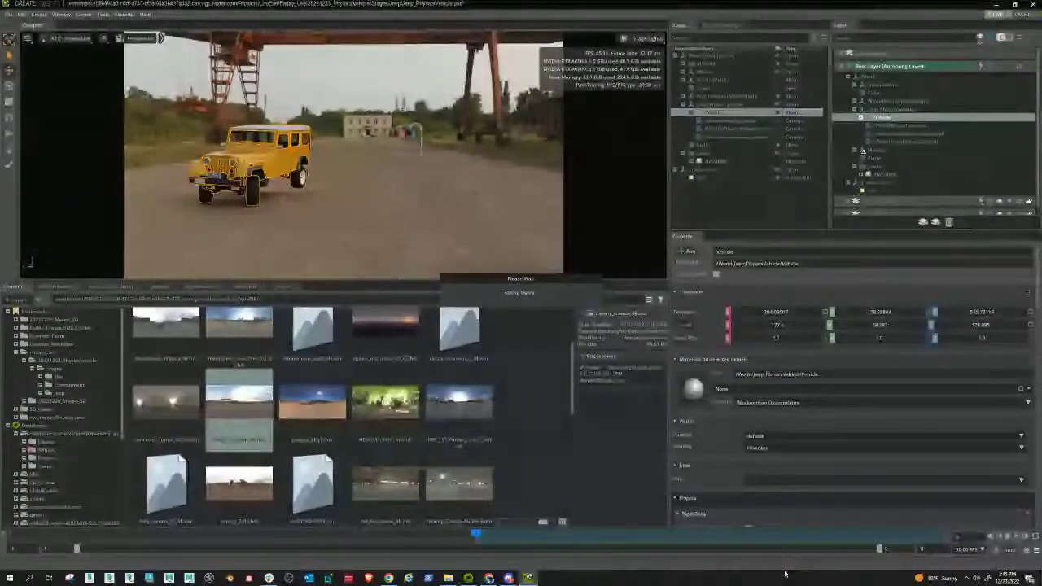
# View the warehouse simulation video in VLC media player and return to the jeep stage in Create
pyautogui.click(449, 580)
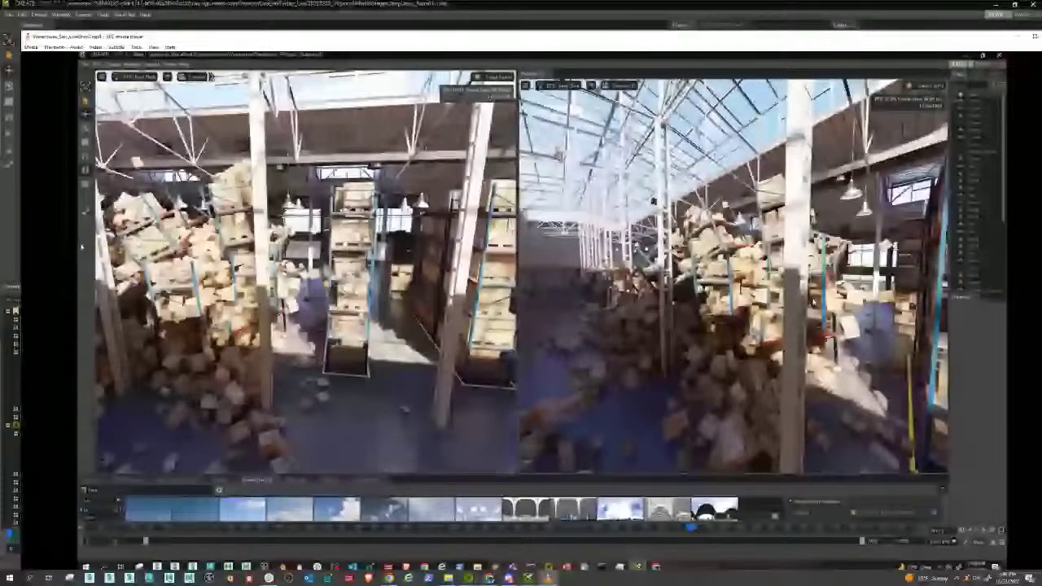
pyautogui.hotkey('alt', 'Tab')
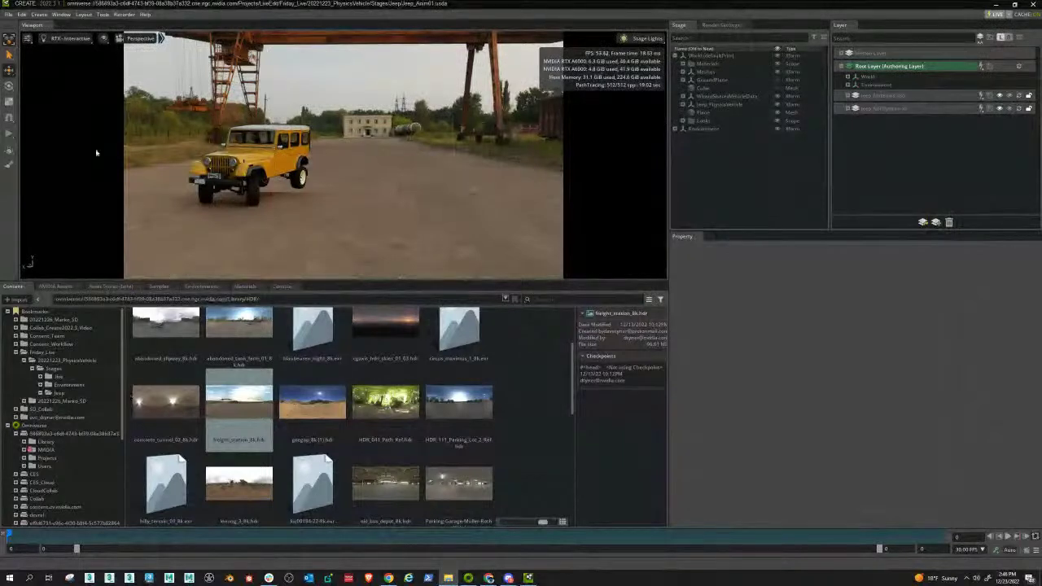
# Search the extension manager for "usda", check the USDA Editor extension, and close the manager
pyautogui.click(61, 15)
pyautogui.click(102, 109)
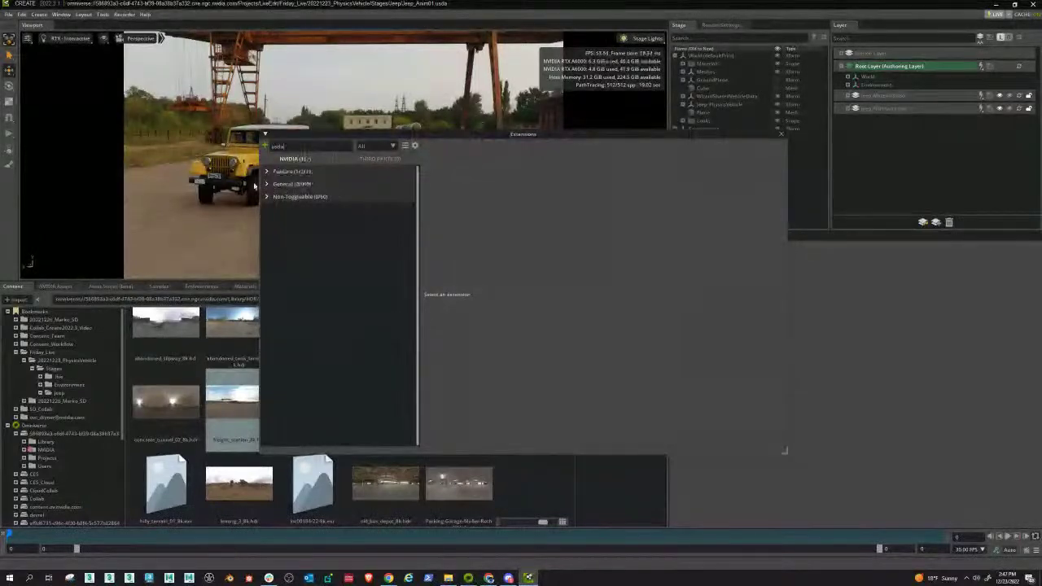
pyautogui.click(287, 171)
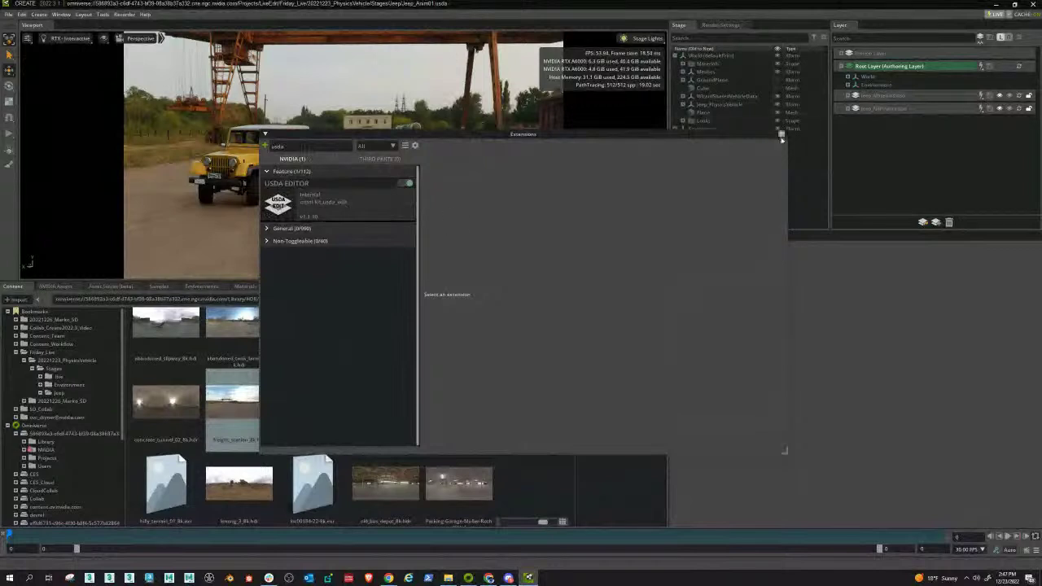
pyautogui.click(782, 133)
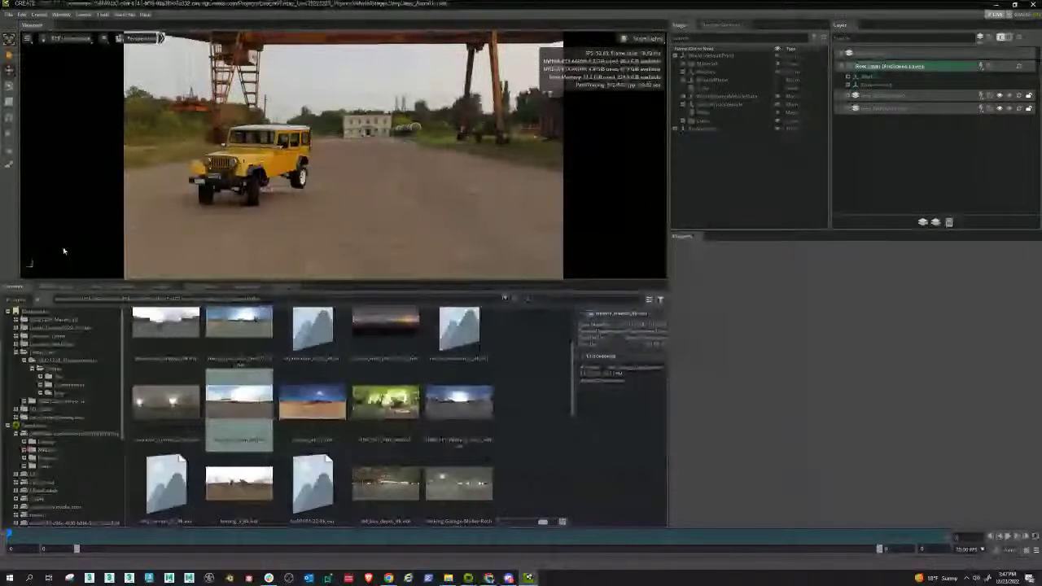
# Open Jeep_Anim01.usda from the Stages/Jeep folder for text editing in Visual Studio Code and enlarge the editor window
pyautogui.click(51, 368)
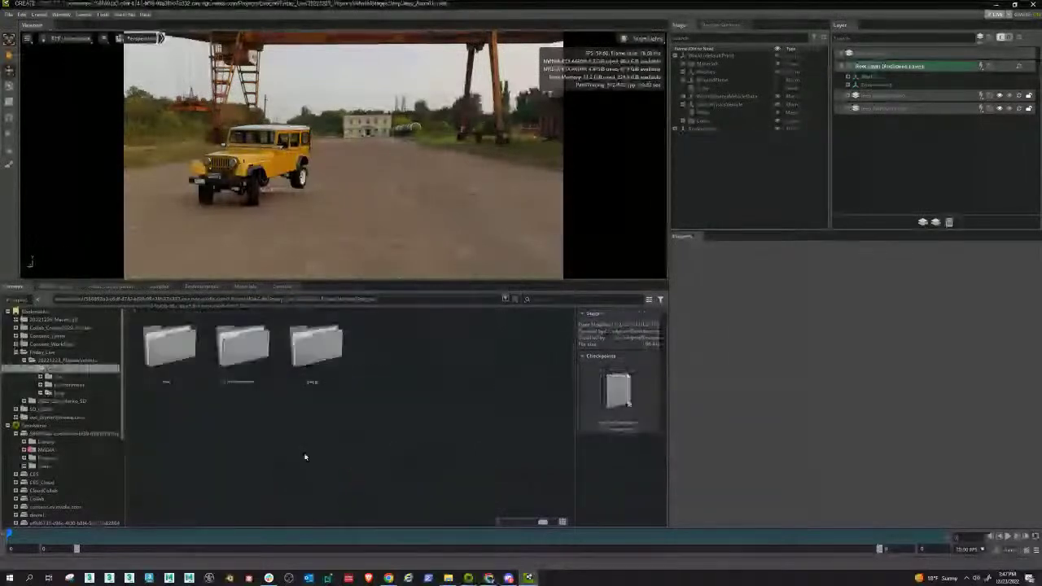
pyautogui.doubleClick(297, 364)
pyautogui.click(383, 361)
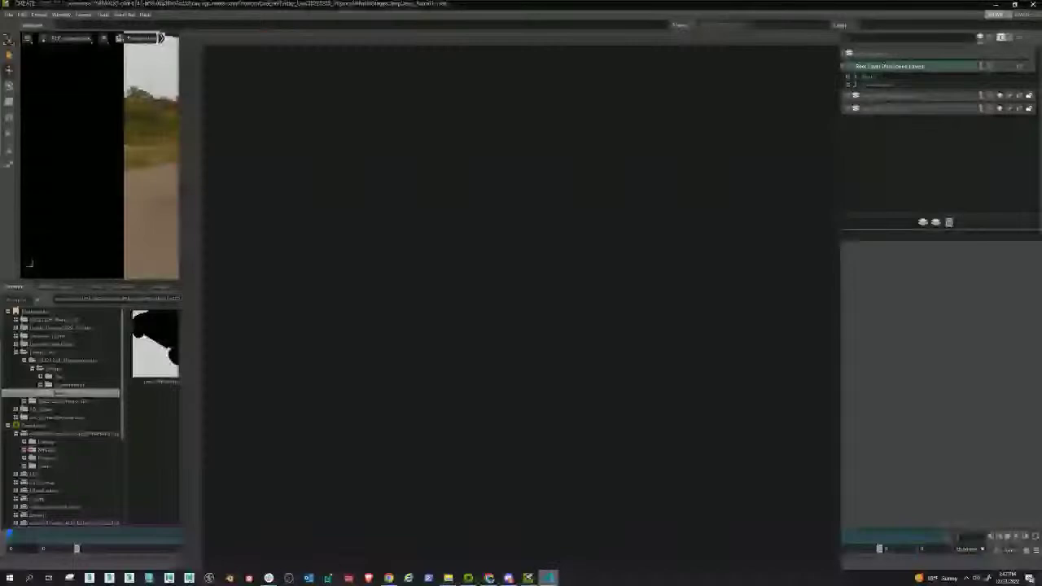
pyautogui.moveTo(561, 578)
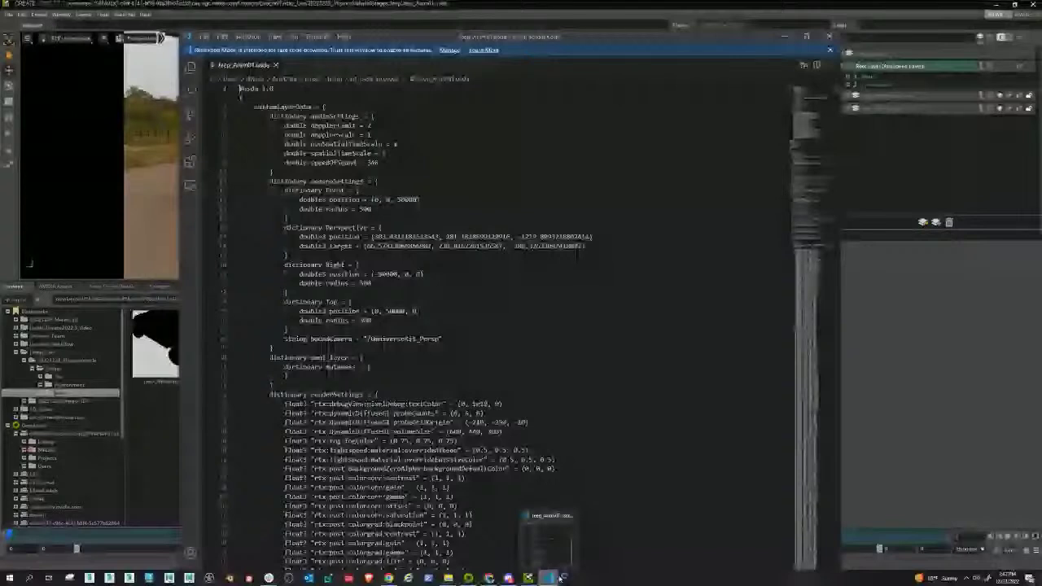
pyautogui.click(561, 577)
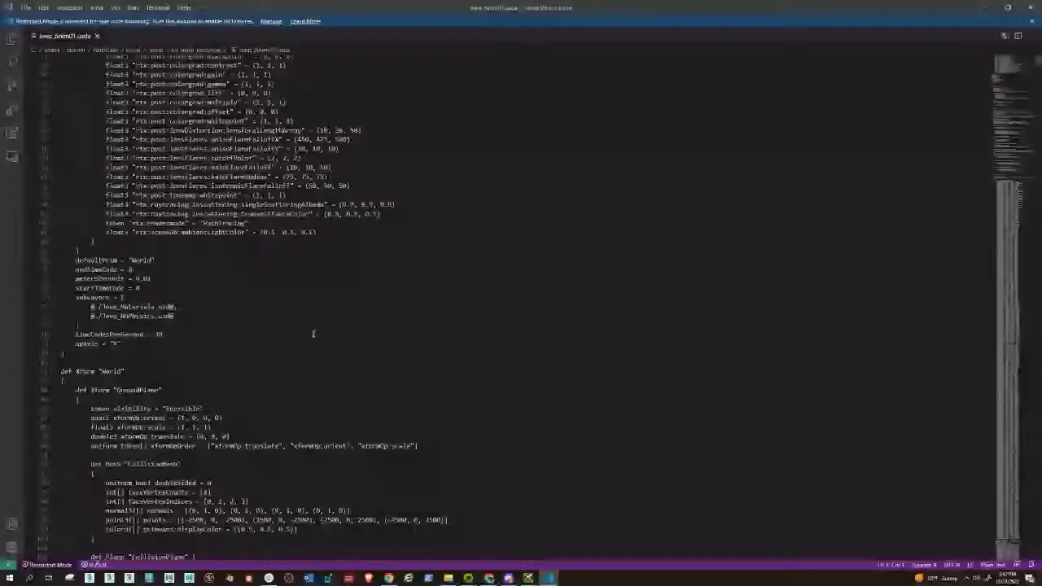
# Delete the Vehicle Xform's definition line and its apiSchemas header inside the Jeep_PhysicsVehicle block
pyautogui.scroll(-5, 313, 333)
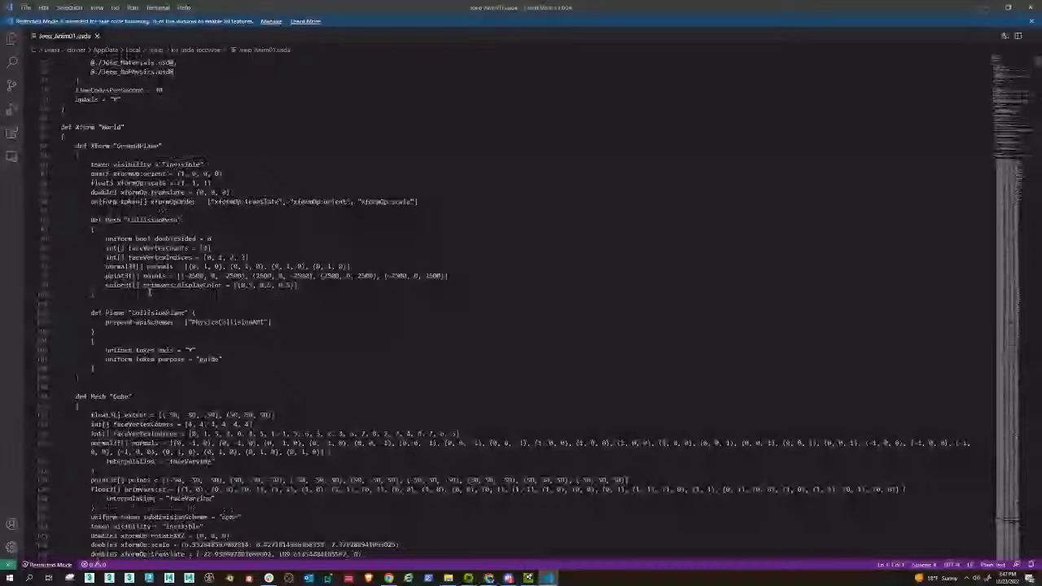
pyautogui.scroll(-10, 155, 287)
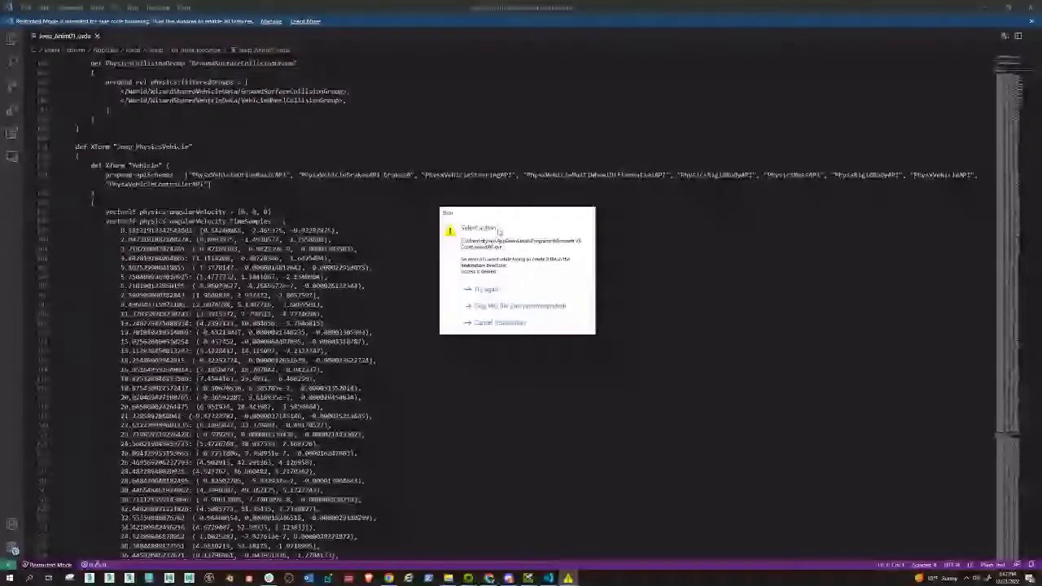
pyautogui.click(110, 193)
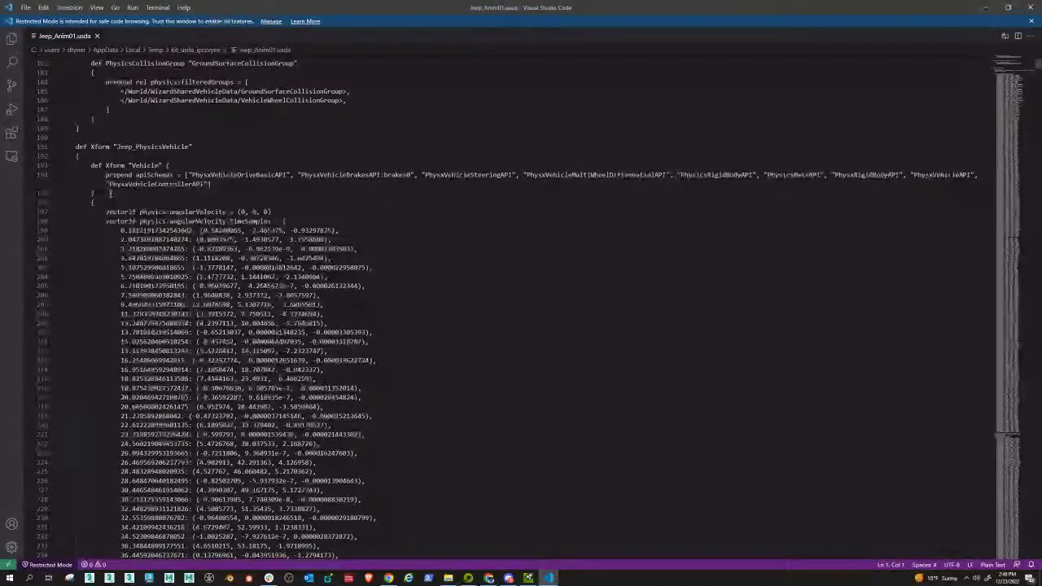
pyautogui.moveTo(110, 196); pyautogui.dragTo(40, 167)
pyautogui.press('BackSpace')
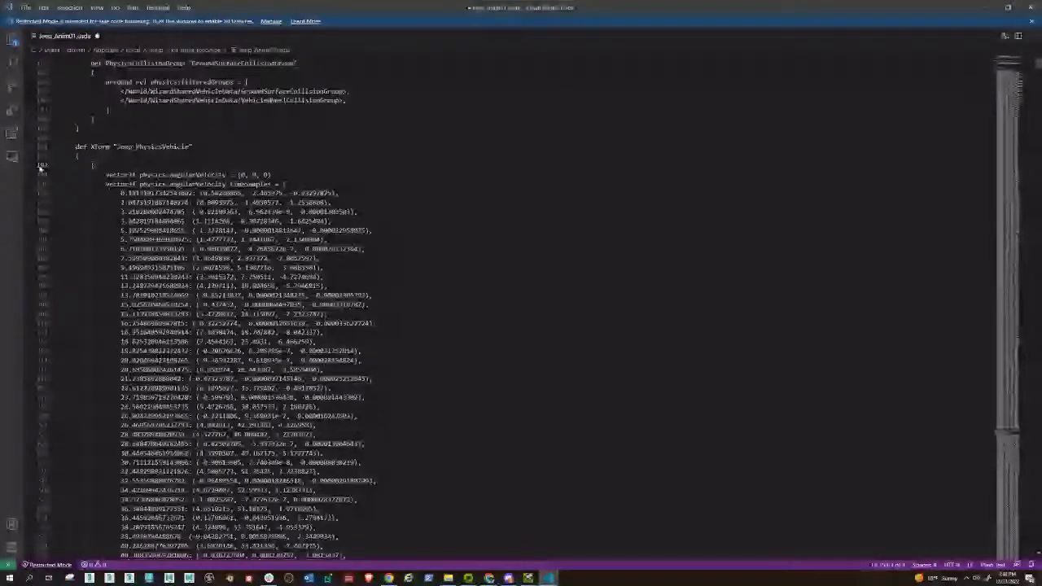
# Delete the vehicle's physics attributes in the Jeep_PhysicsVehicle block, from physics:angularVelocity through physxVehicleSteering:wheels, keeping the xformOp:orient data
pyautogui.click(53, 168)
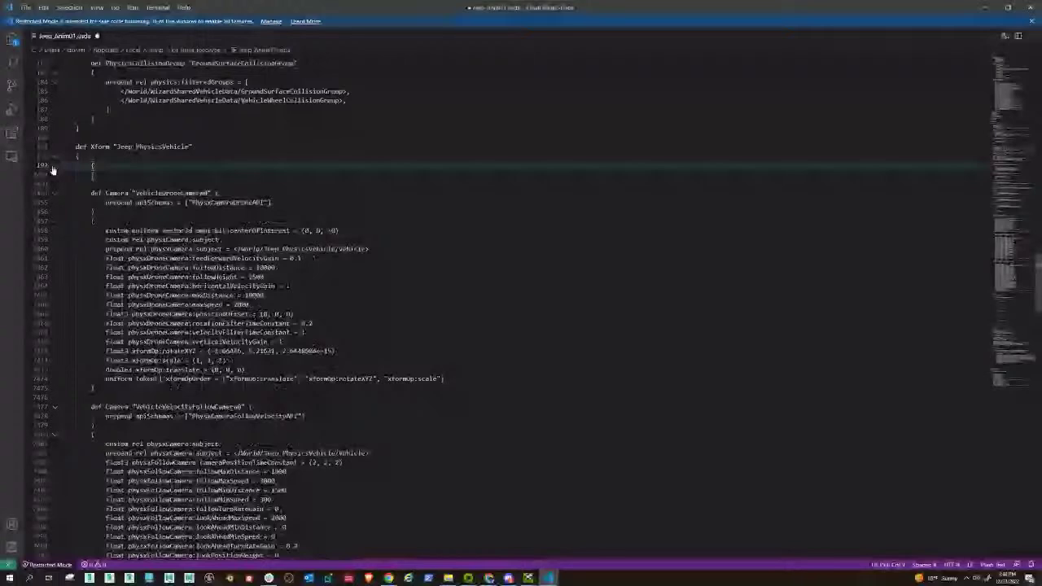
pyautogui.click(52, 168)
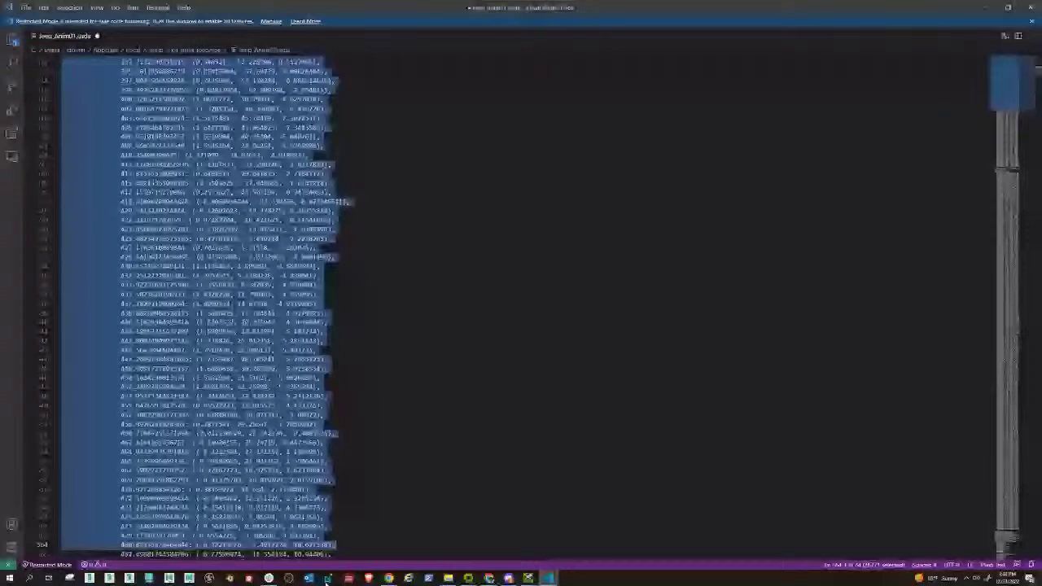
pyautogui.hotkey('shift', 'pageup')
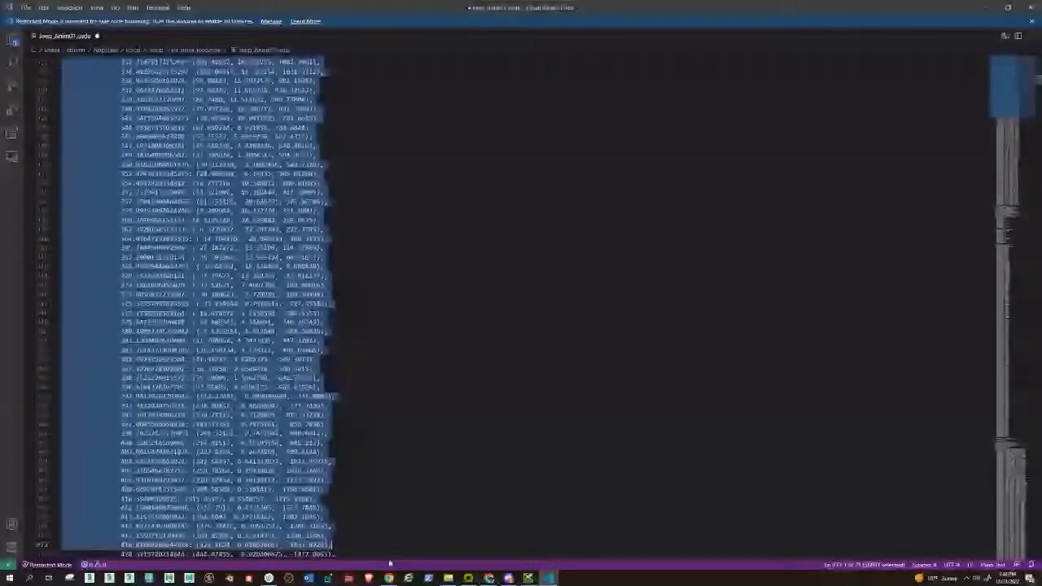
pyautogui.hotkey('shift', 'pageup')
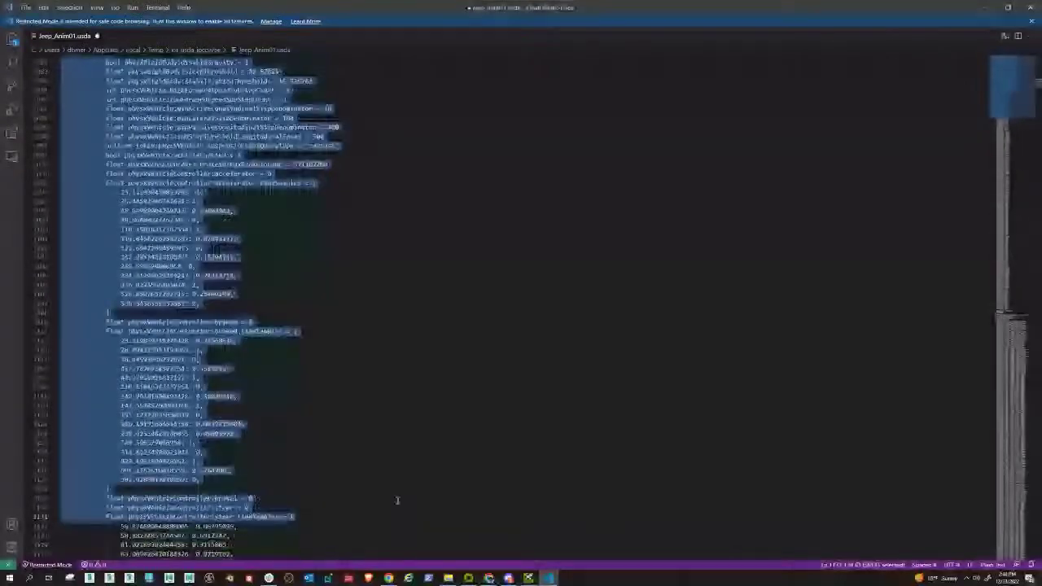
pyautogui.hotkey('shift', 'pageup')
pyautogui.keyDown('shift'); pyautogui.click(401, 554); pyautogui.keyUp('shift')
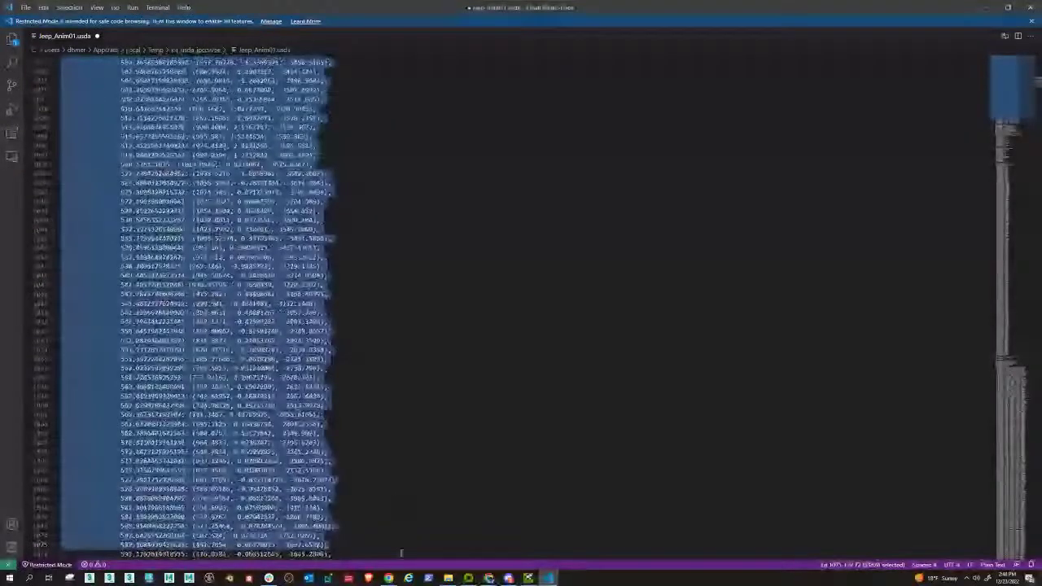
pyautogui.moveTo(400, 553); pyautogui.dragTo(445, 272)
pyautogui.hotkey('shift', 'pagedown')
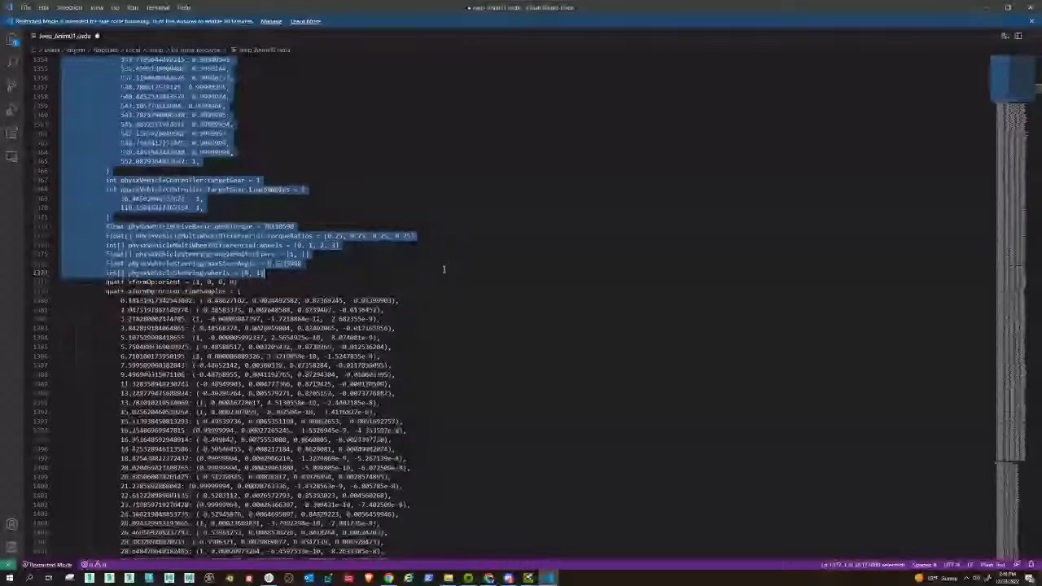
# Delete the apiSchemas line and all physxVehicle suspension, tire and wheel attributes from the LeftWheel1References Xform
pyautogui.click(1012, 100)
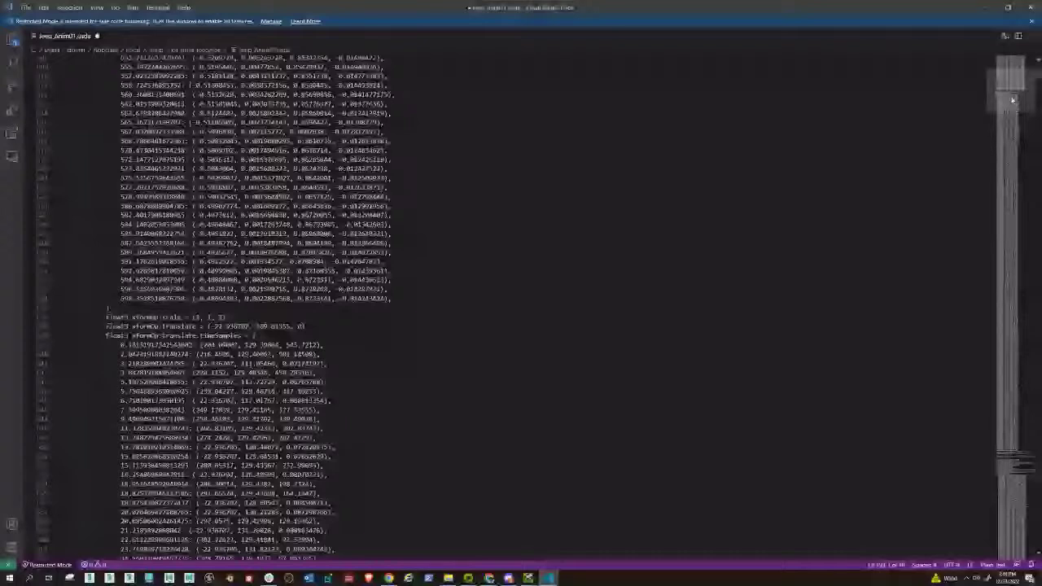
pyautogui.scroll(-5, 622, 219)
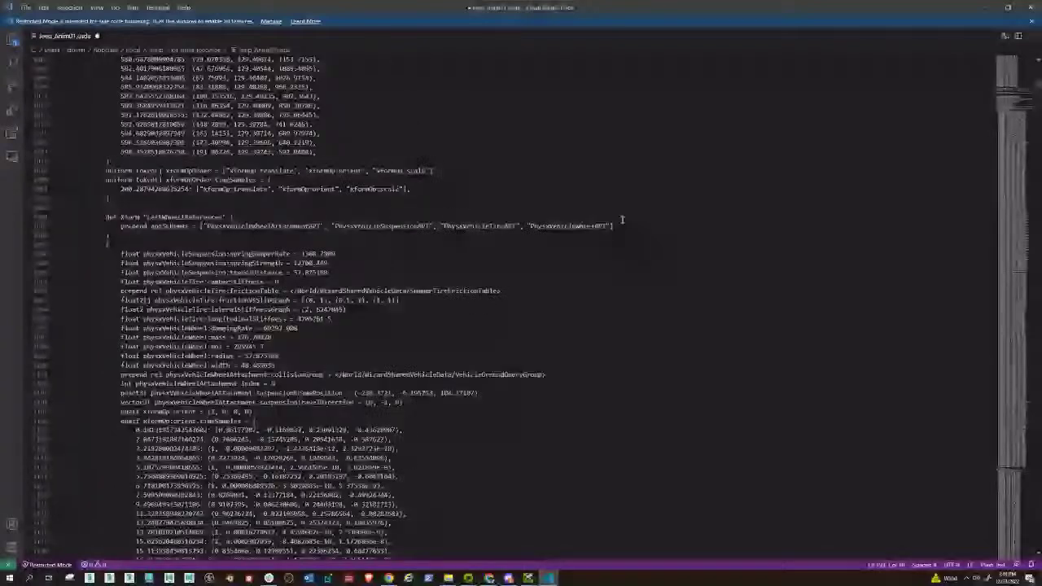
pyautogui.click(668, 230)
pyautogui.hotkey('shift', 'Home')
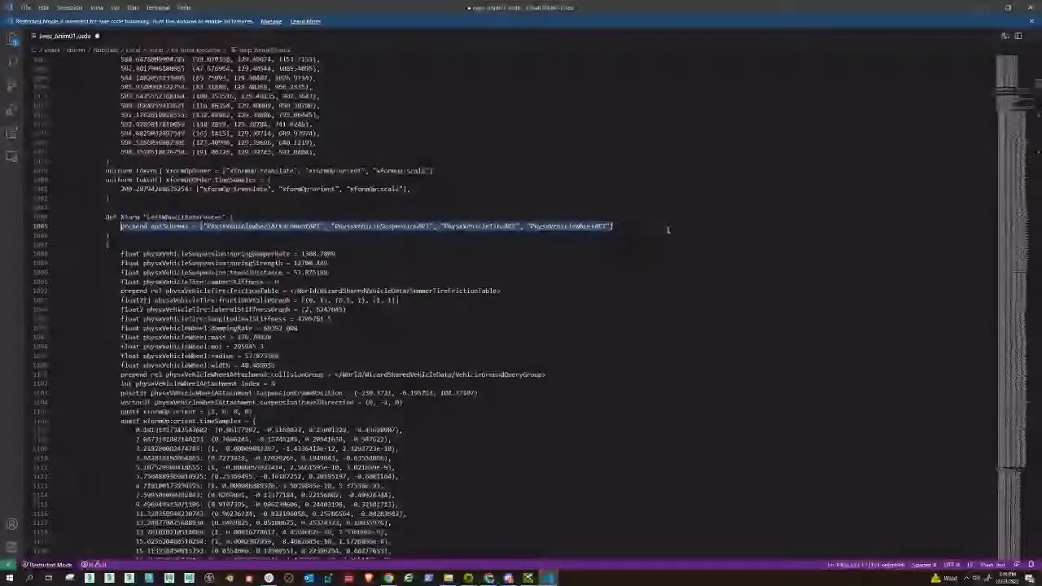
pyautogui.hotkey('ctrl', 'shift', 'k')
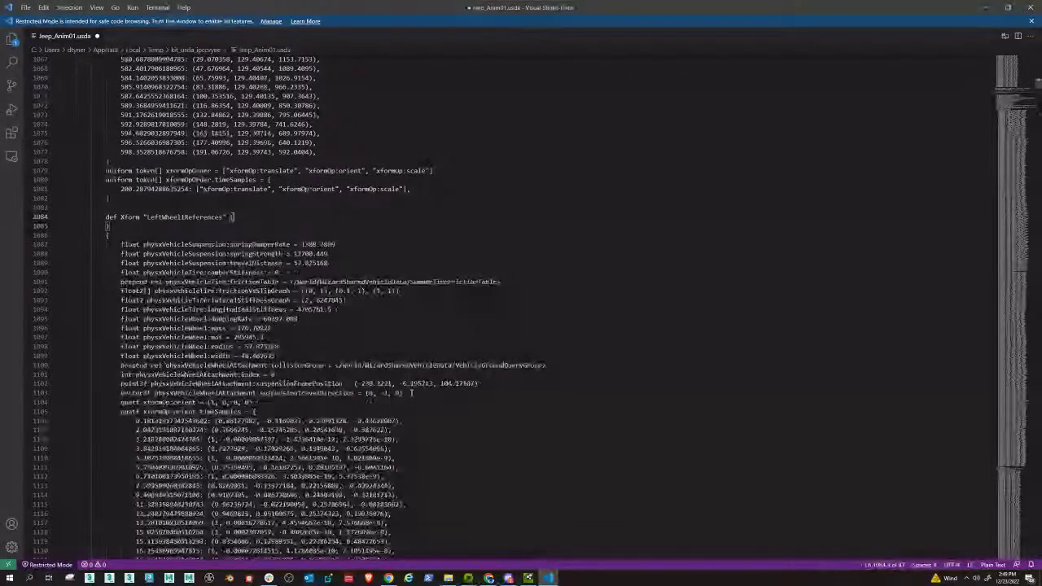
pyautogui.press('Delete')
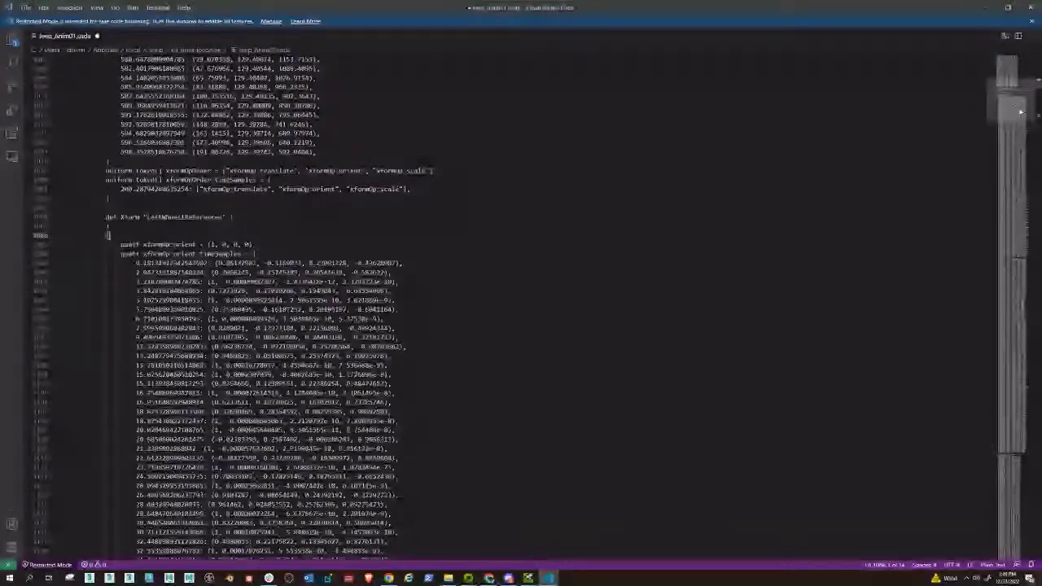
# Examine the rest of the LeftWheel1References block, including the Render cylinder and the Wheel_FL mesh definitions
pyautogui.moveTo(1021, 112); pyautogui.dragTo(1014, 120)
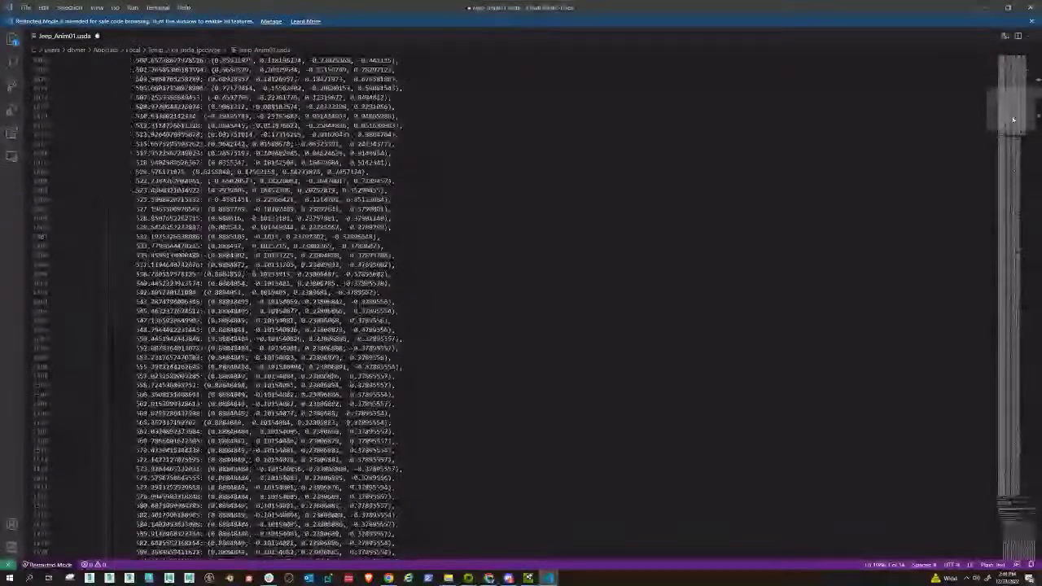
pyautogui.scroll(-5, 1013, 119)
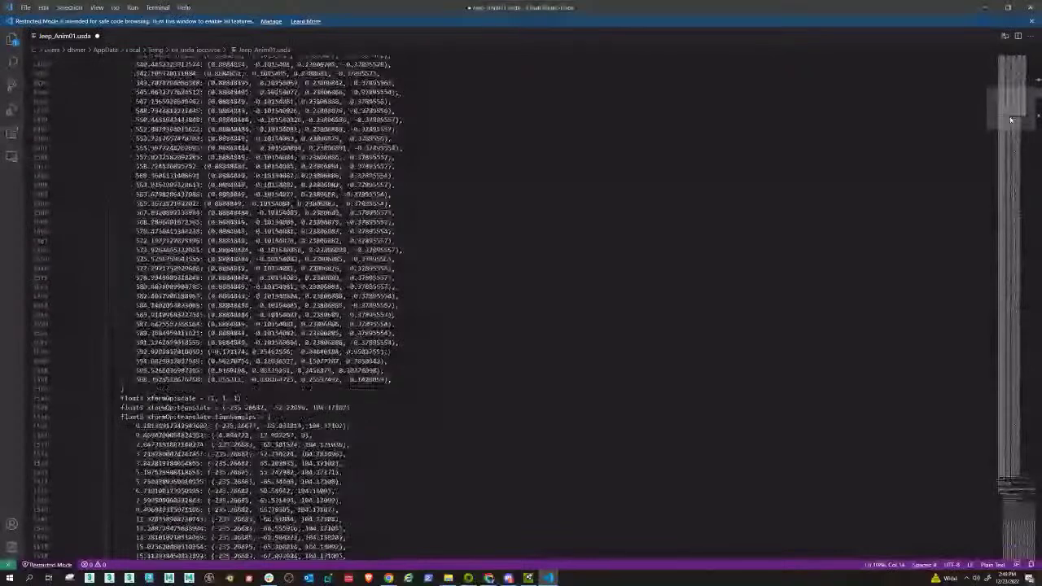
pyautogui.moveTo(1011, 120); pyautogui.dragTo(1006, 130)
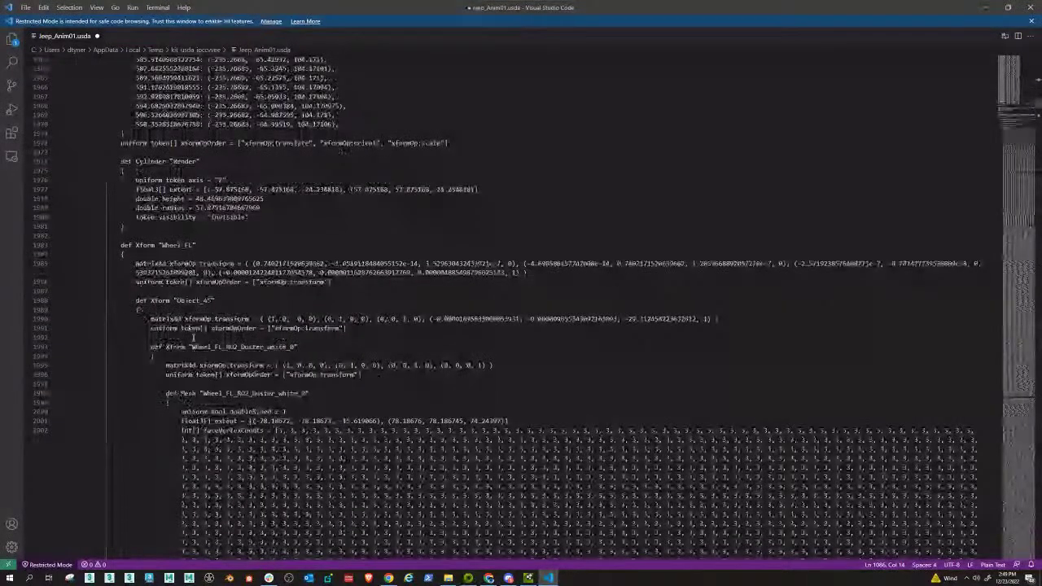
pyautogui.scroll(8, 194, 338)
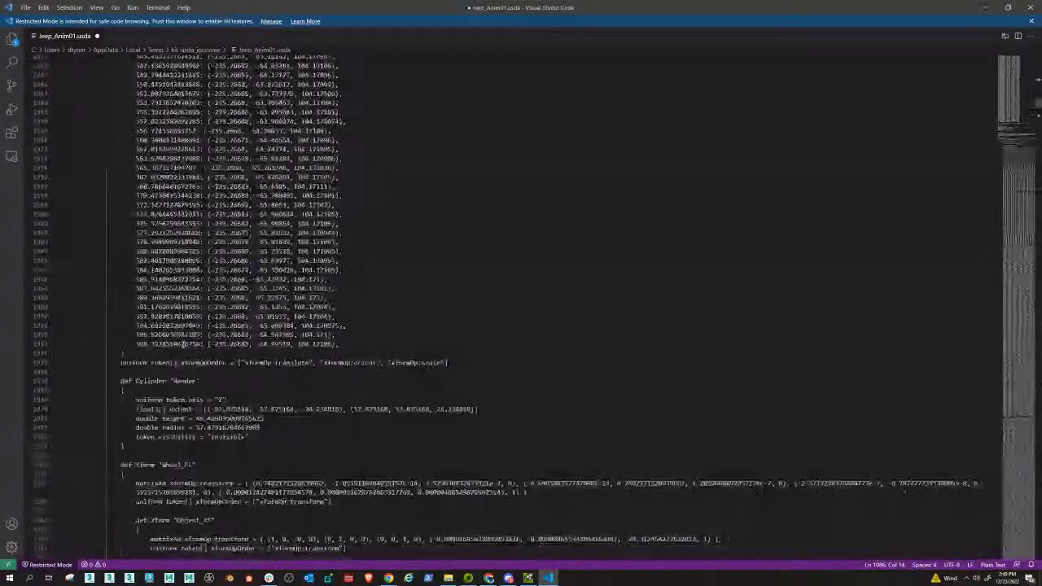
pyautogui.scroll(-10, 184, 345)
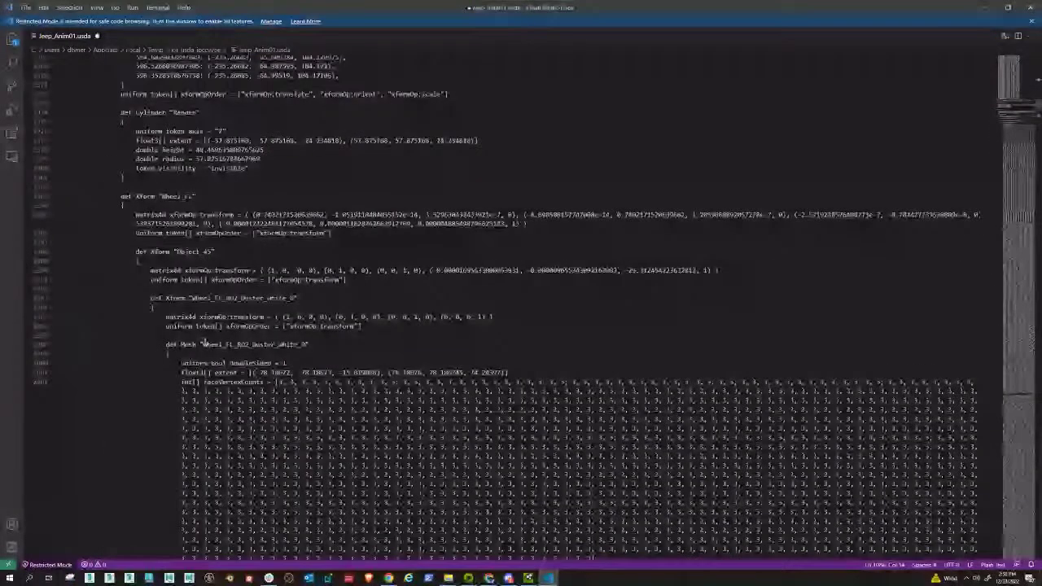
pyautogui.click(222, 344)
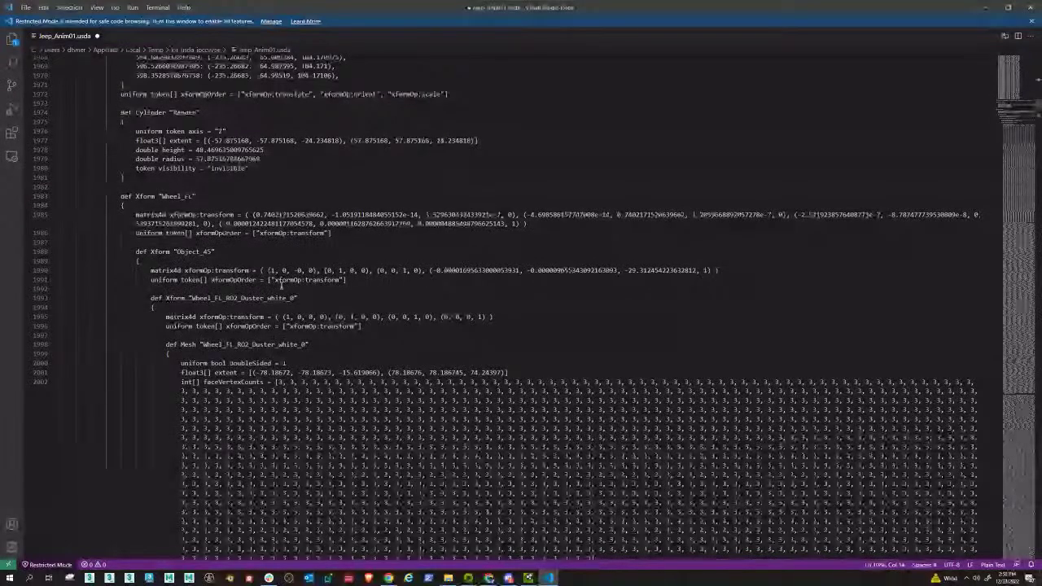
pyautogui.scroll(-1, 271, 337)
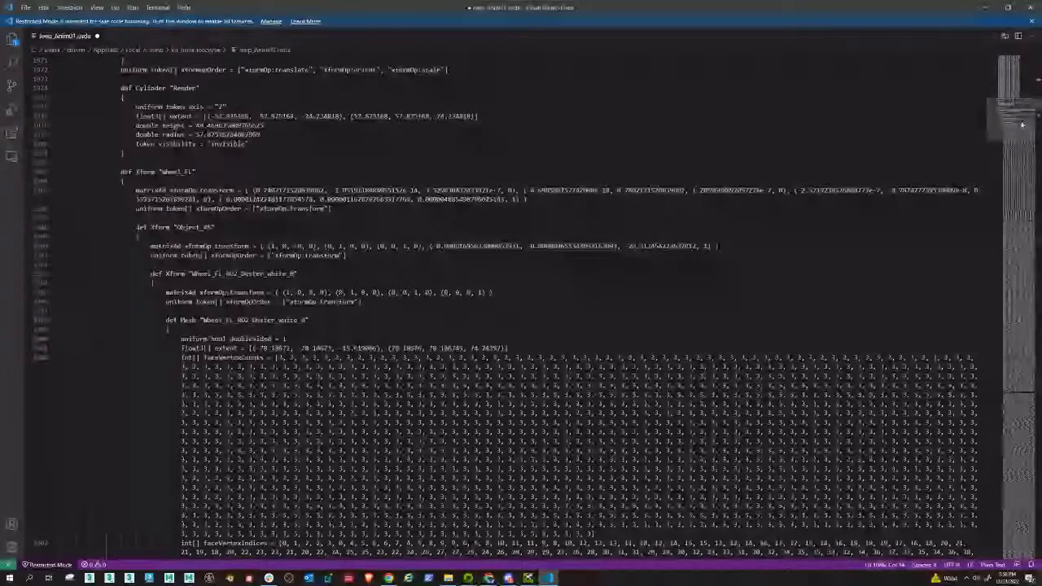
# Delete the physxVehicle attributes and the apiSchemas line from the RightWheel1References Xform
pyautogui.hotkey('ctrl', 'z')
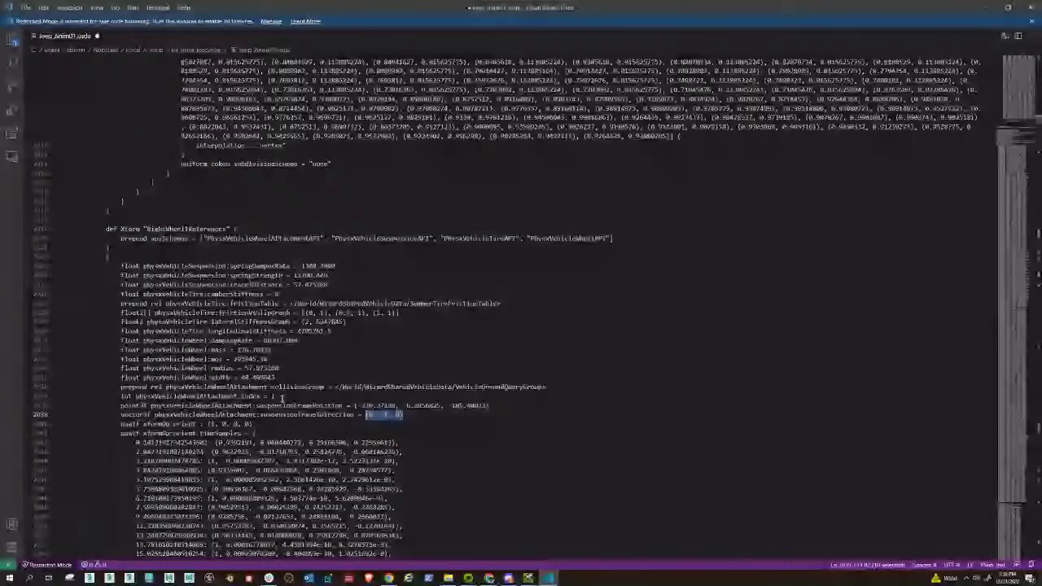
pyautogui.hotkey('ctrl', 'z')
pyautogui.click(641, 236)
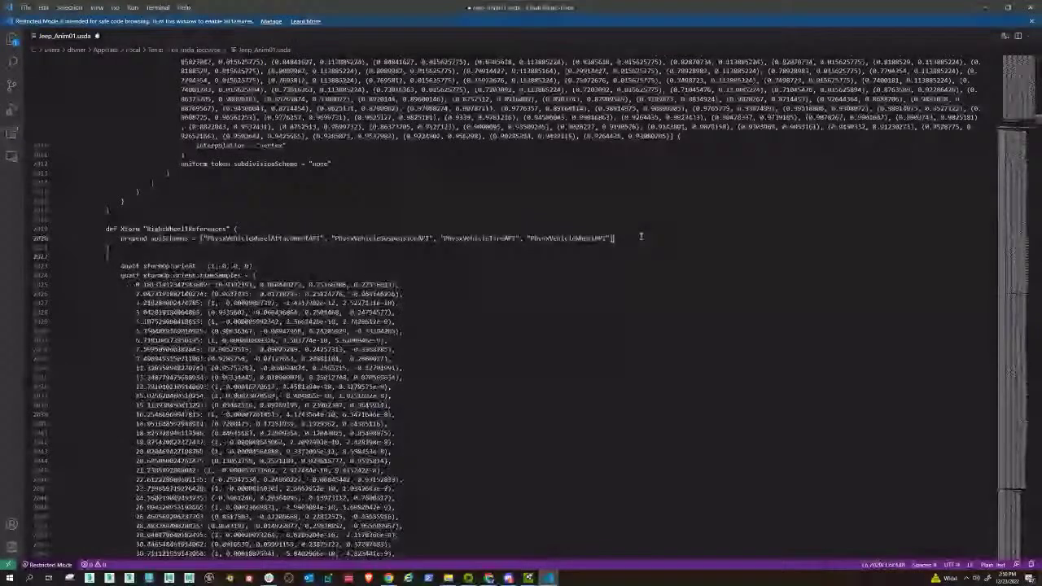
pyautogui.hotkey('ctrl', 'z')
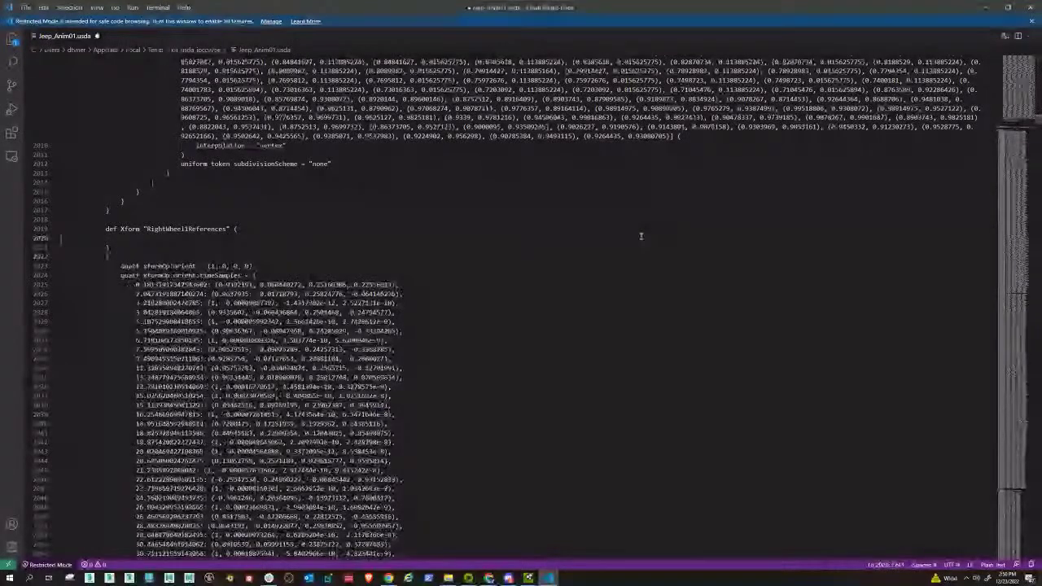
pyautogui.hotkey('ctrl', 'z')
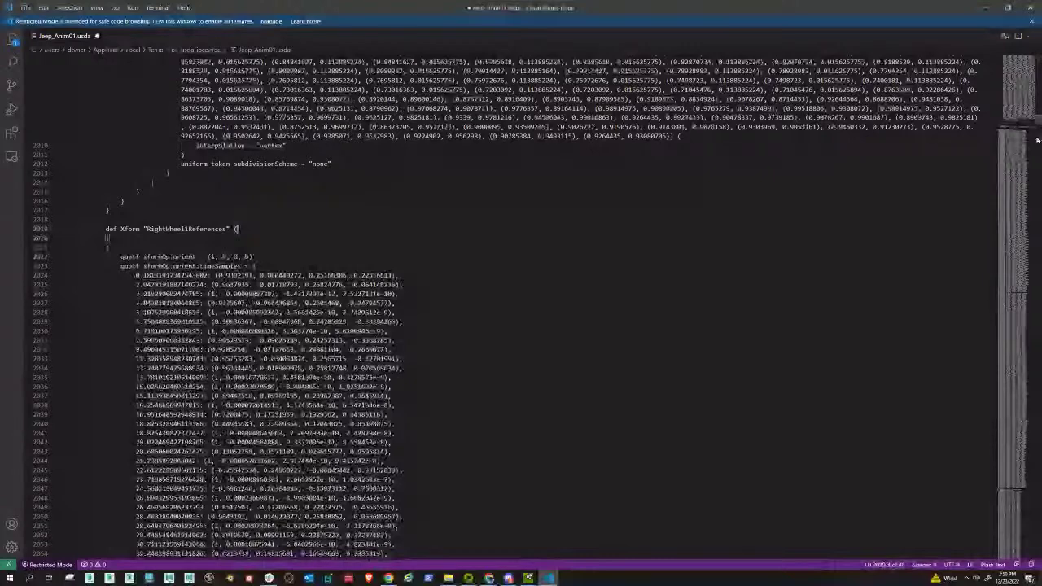
# Delete the physxVehicle suspension, tire and wheel attributes and the apiSchemas line from the LeftWheel2References Xform
pyautogui.click(1038, 140)
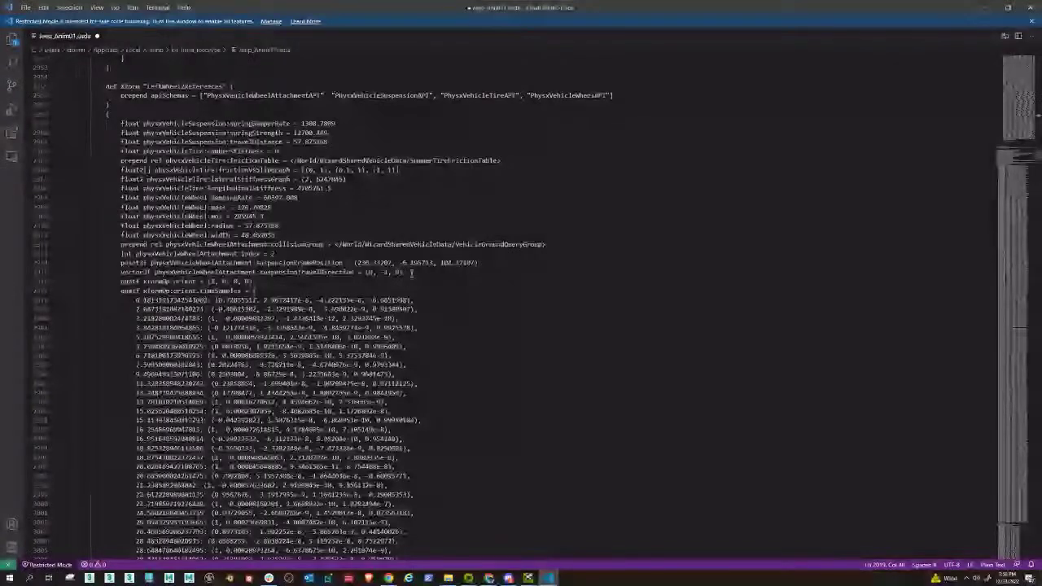
pyautogui.moveTo(413, 273); pyautogui.dragTo(42, 123)
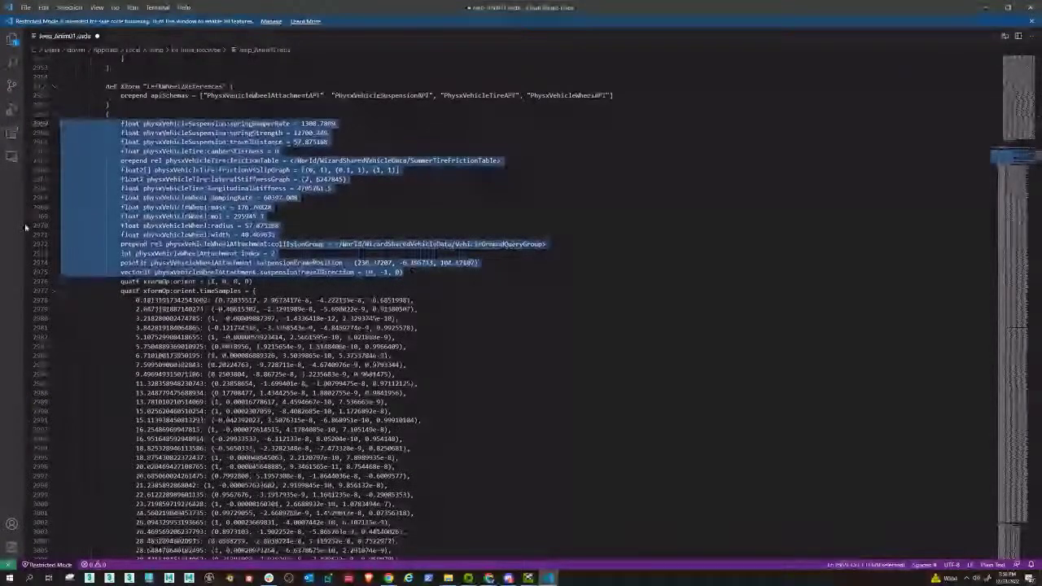
pyautogui.press('Delete')
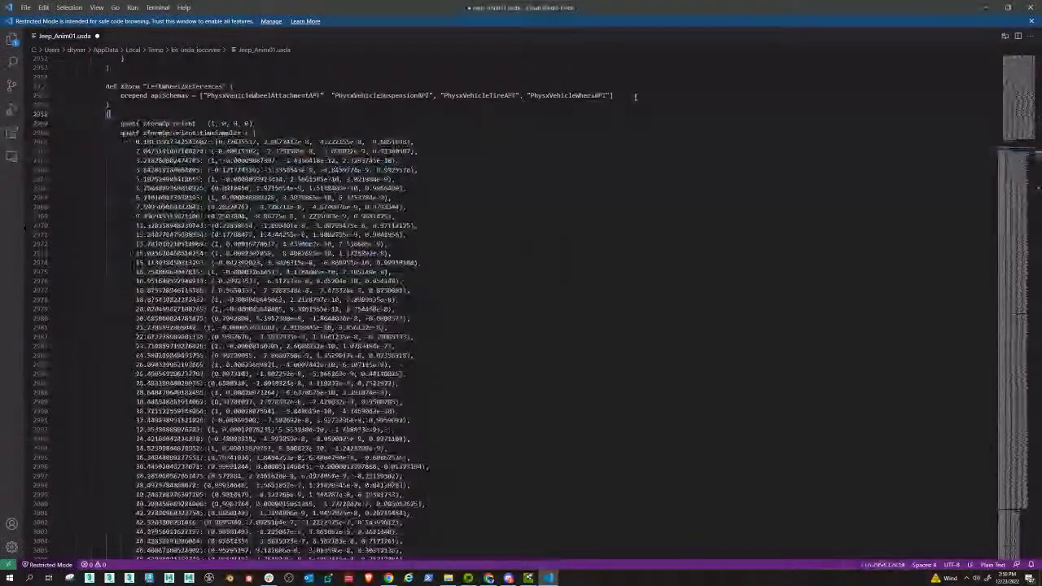
pyautogui.click(636, 96)
pyautogui.hotkey('shift', 'Home')
pyautogui.press('Delete')
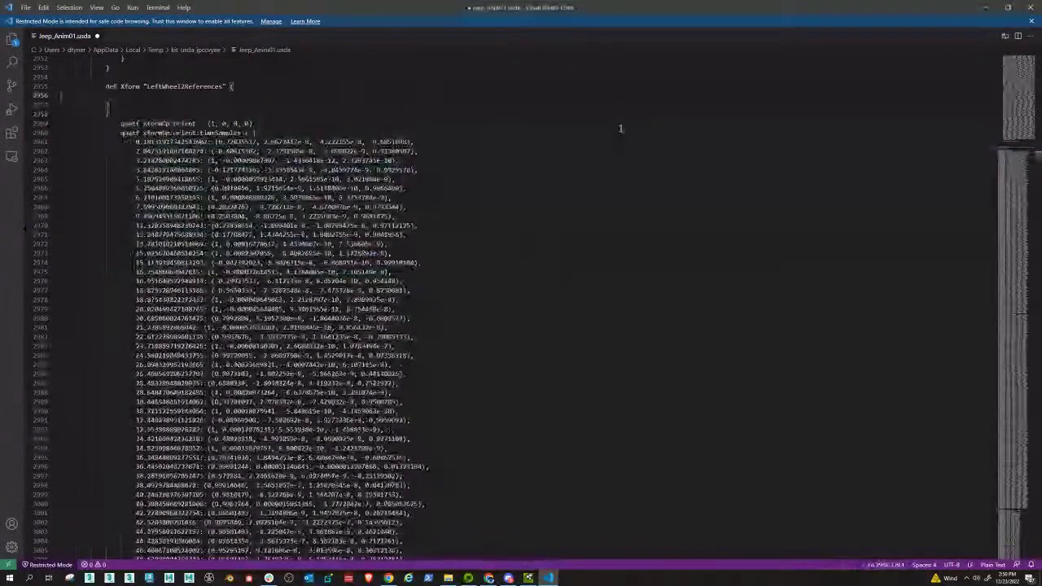
pyautogui.press('BackSpace')
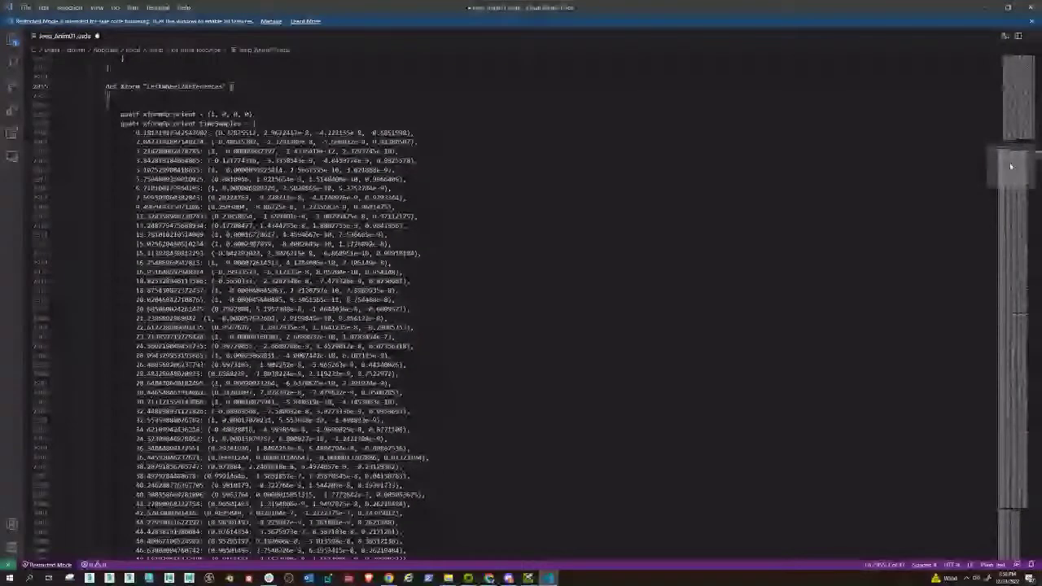
# Look through the remaining wheel, ChassisCollision and Chassis definitions in the file for leftover physics data
pyautogui.moveTo(1012, 166); pyautogui.dragTo(1016, 184)
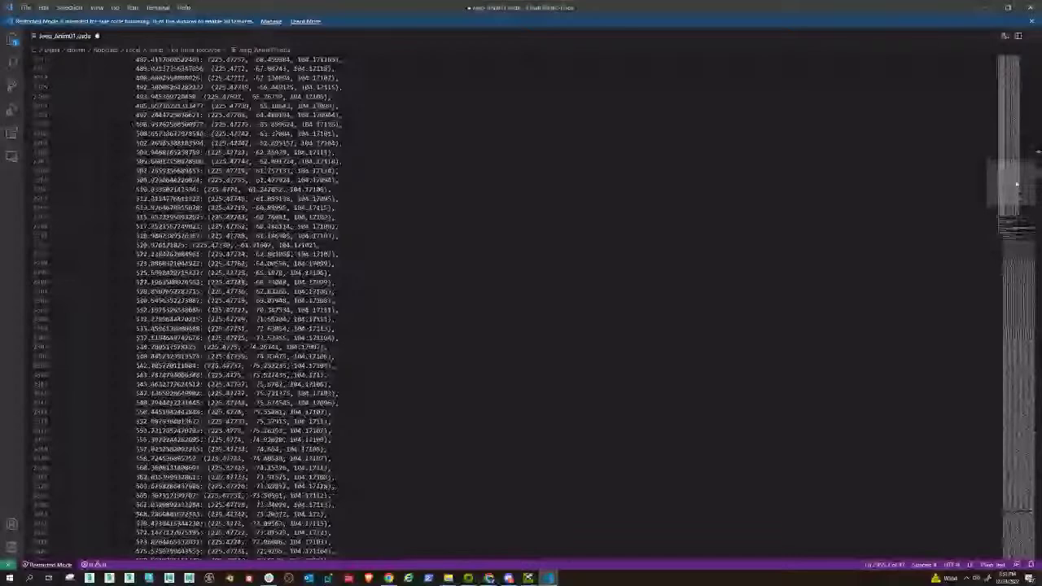
pyautogui.moveTo(1016, 185); pyautogui.dragTo(1018, 236)
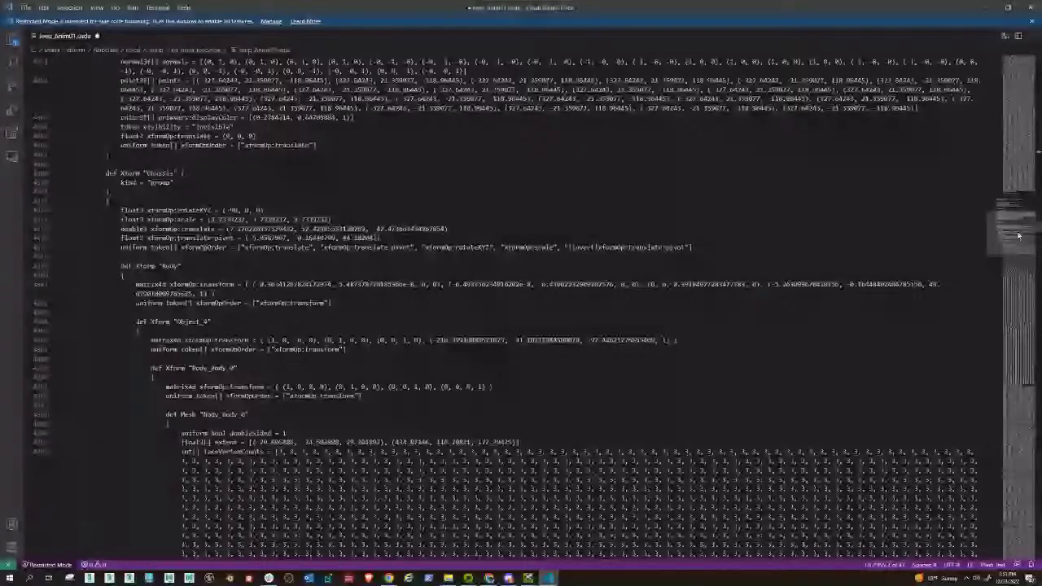
pyautogui.scroll(-5, 1018, 236)
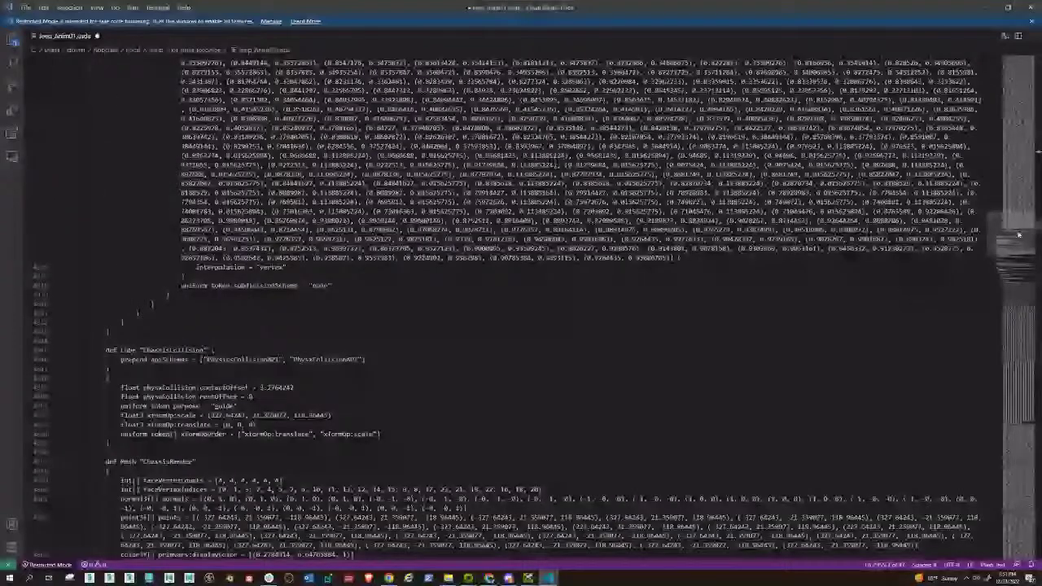
pyautogui.scroll(-5, 1018, 235)
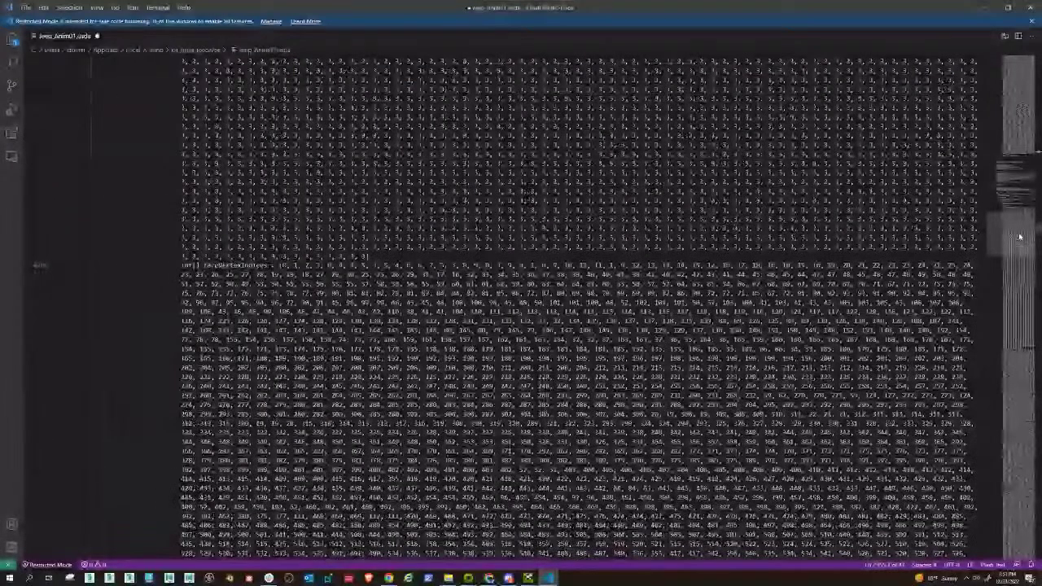
pyautogui.moveTo(1019, 236); pyautogui.dragTo(1023, 263)
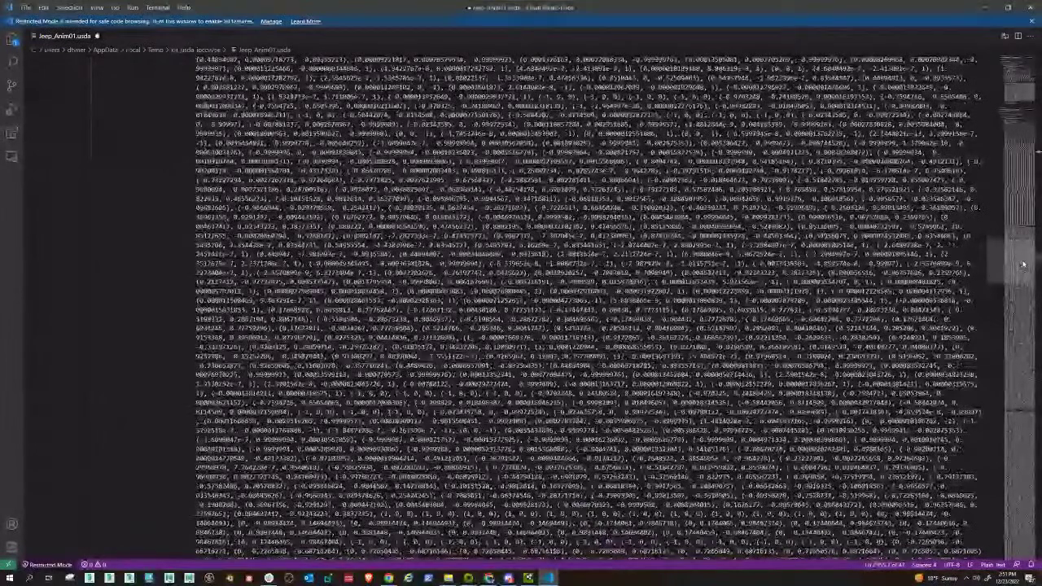
pyautogui.moveTo(1024, 263); pyautogui.dragTo(1021, 188)
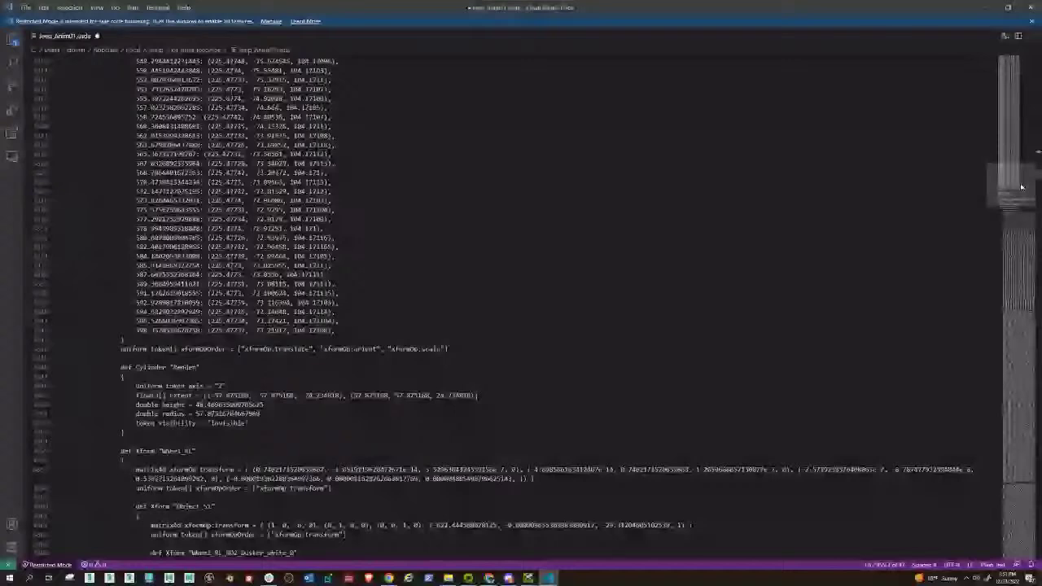
pyautogui.moveTo(1021, 188); pyautogui.dragTo(1023, 153)
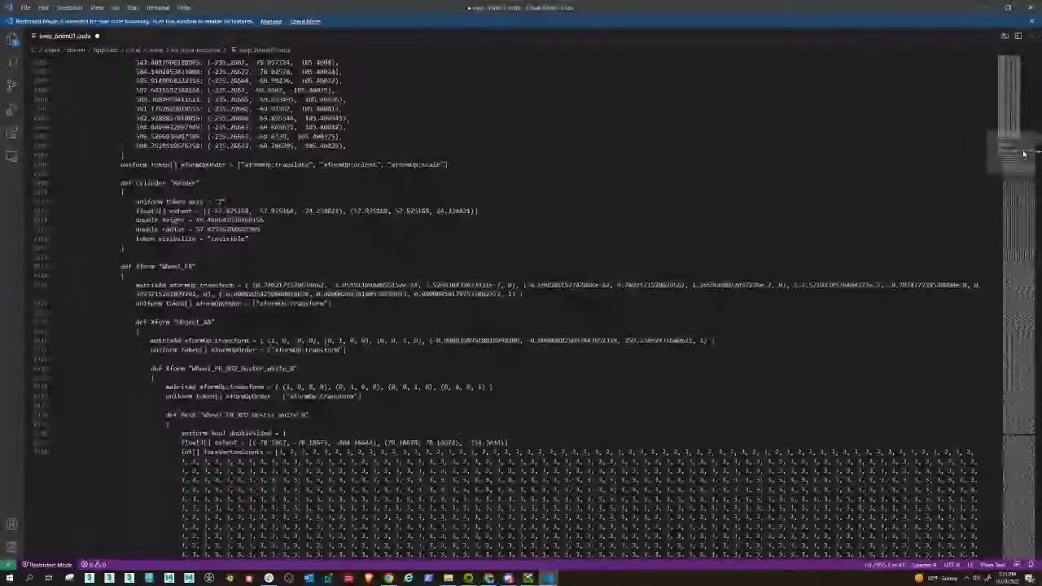
# Switch back to Create and bring up the file commands for Jeep_Anim01.usda in the Jeep folder
pyautogui.hotkey('alt', 'Tab')
pyautogui.rightClick(400, 368)
pyautogui.click(414, 484)
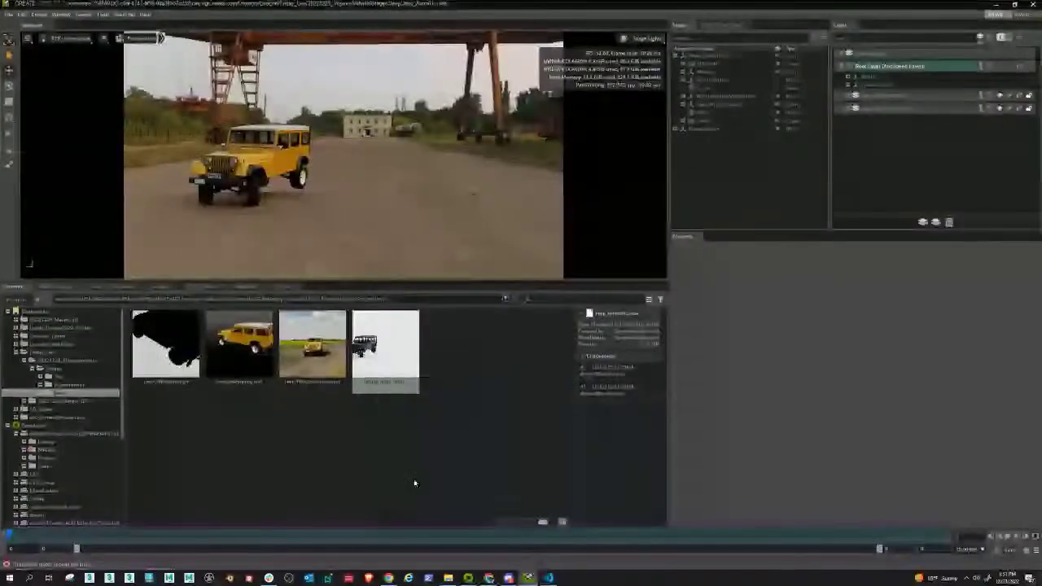
# Scrub through the timeline of Jeep_Anim01.usda to check the jeep's recorded driving animation
pyautogui.click(55, 46)
pyautogui.click(36, 75)
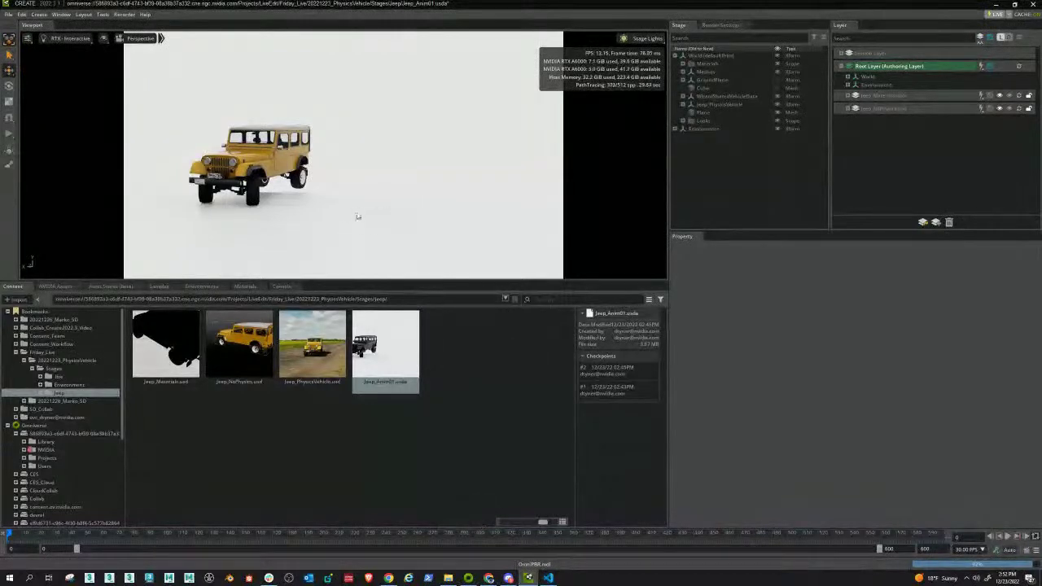
pyautogui.press('space')
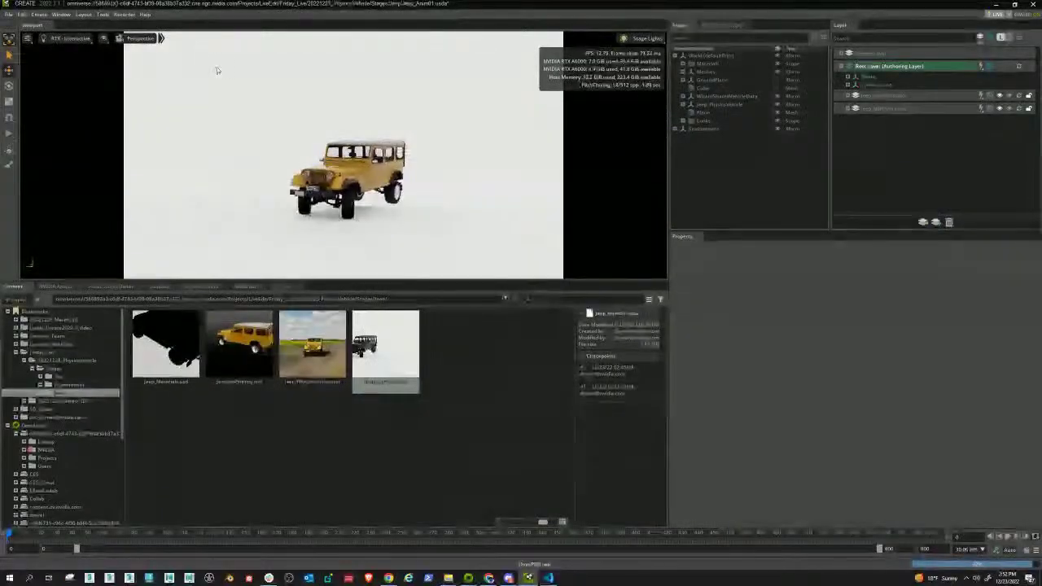
pyautogui.moveTo(11, 534); pyautogui.dragTo(262, 568)
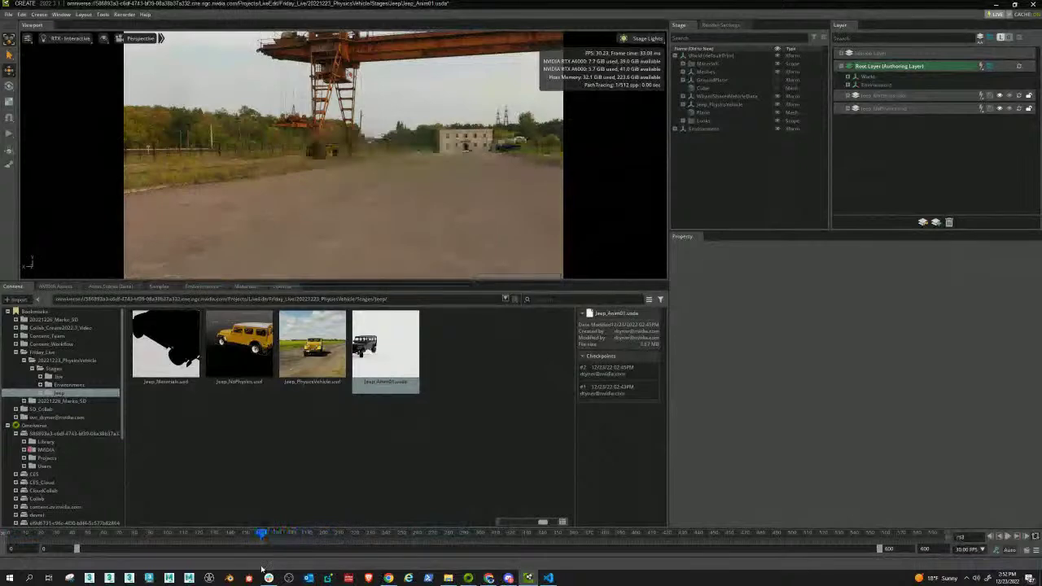
pyautogui.moveTo(262, 569); pyautogui.dragTo(321, 574)
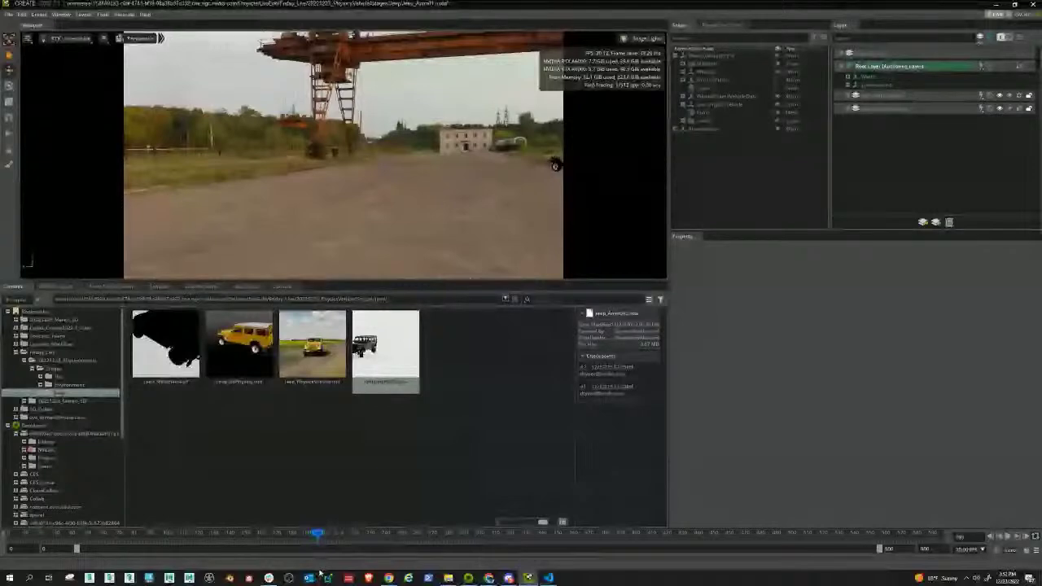
pyautogui.moveTo(320, 573); pyautogui.dragTo(243, 534)
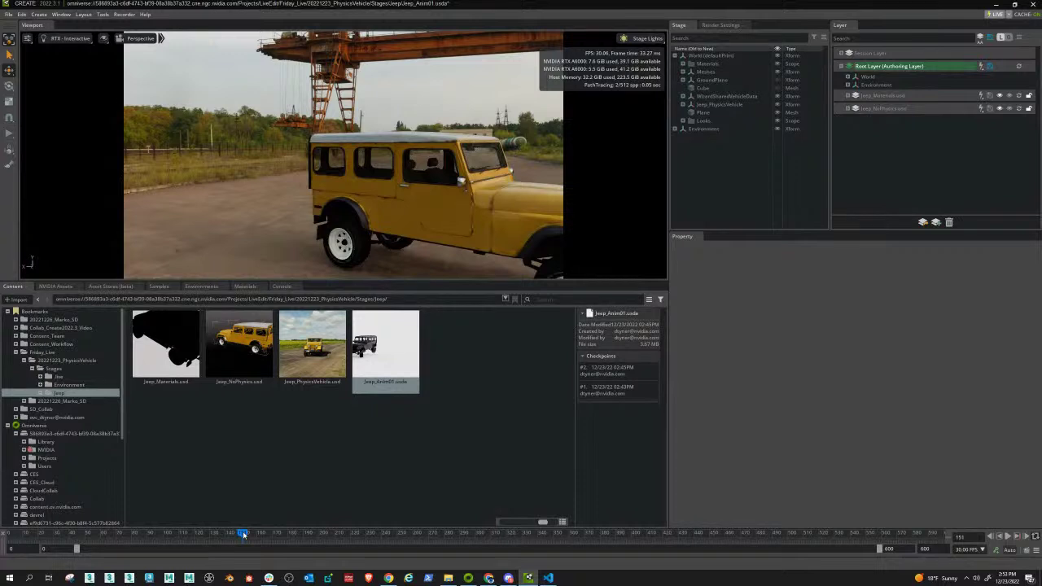
pyautogui.moveTo(243, 535); pyautogui.dragTo(136, 535)
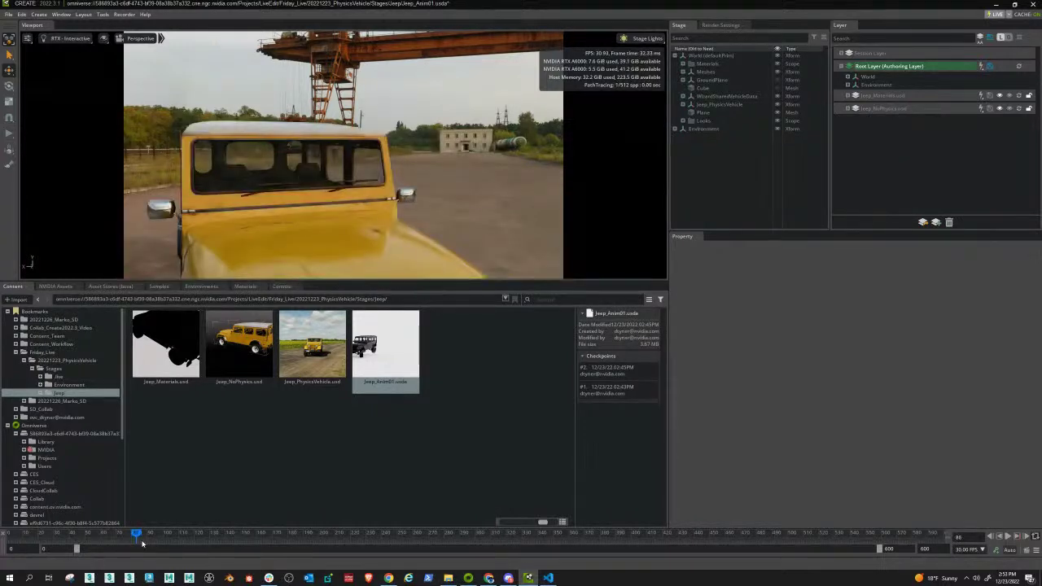
pyautogui.moveTo(142, 544); pyautogui.dragTo(336, 544)
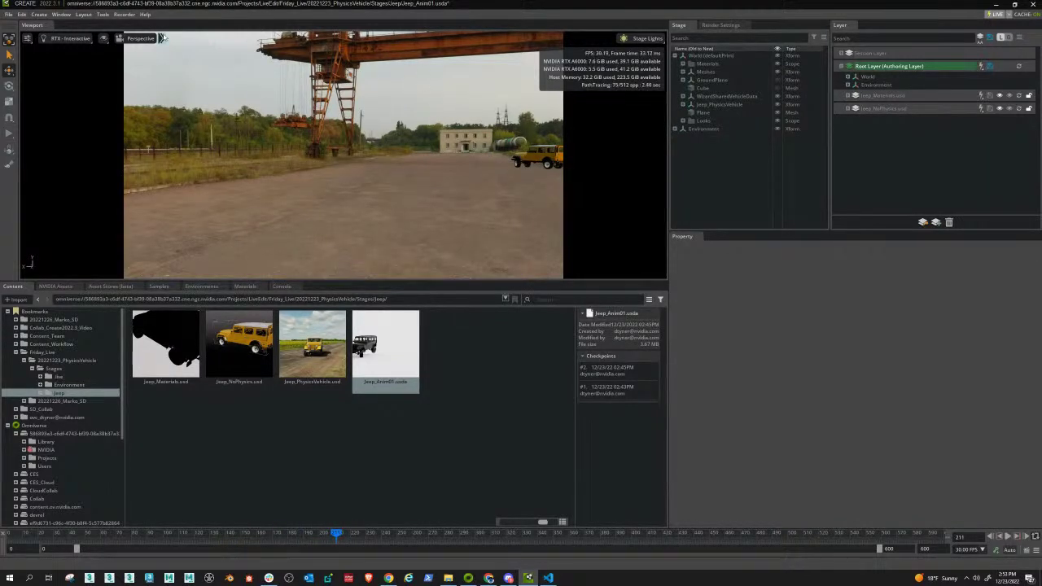
# Clear the HDR texture file from the sky dome light in the Environment group
pyautogui.moveTo(341, 109)
pyautogui.mouseDown(button='right')
pyautogui.moveTo(372, 109)
pyautogui.moveTo(388, 130)
pyautogui.mouseUp(button='right')
pyautogui.press('w')
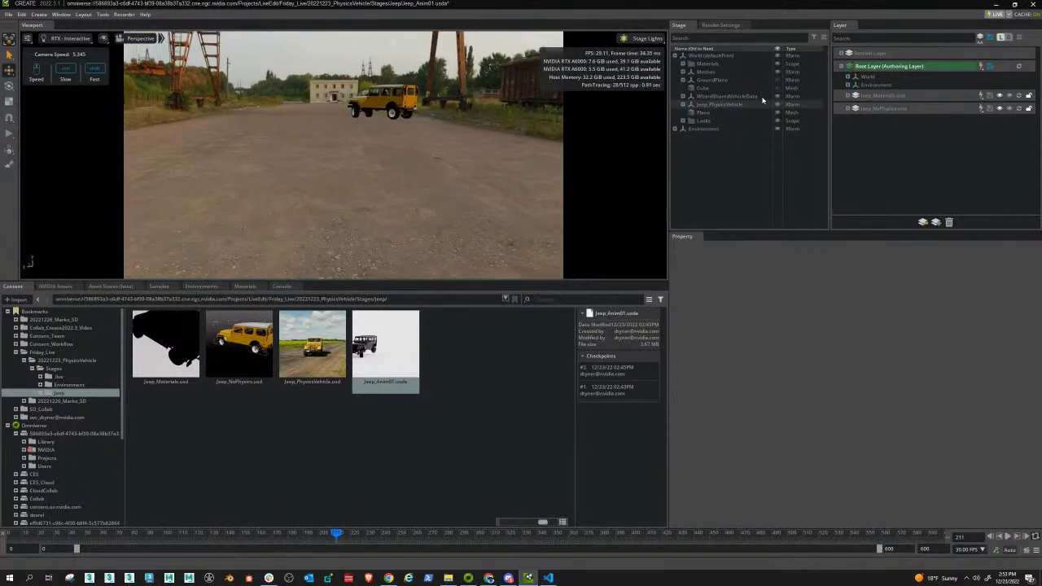
pyautogui.click(673, 130)
pyautogui.click(693, 136)
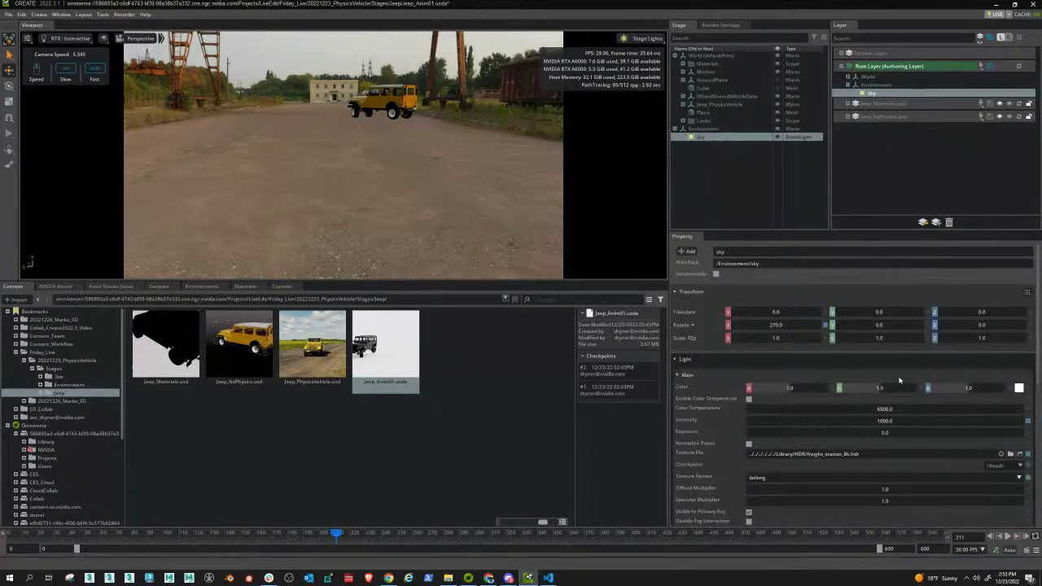
pyautogui.click(1010, 454)
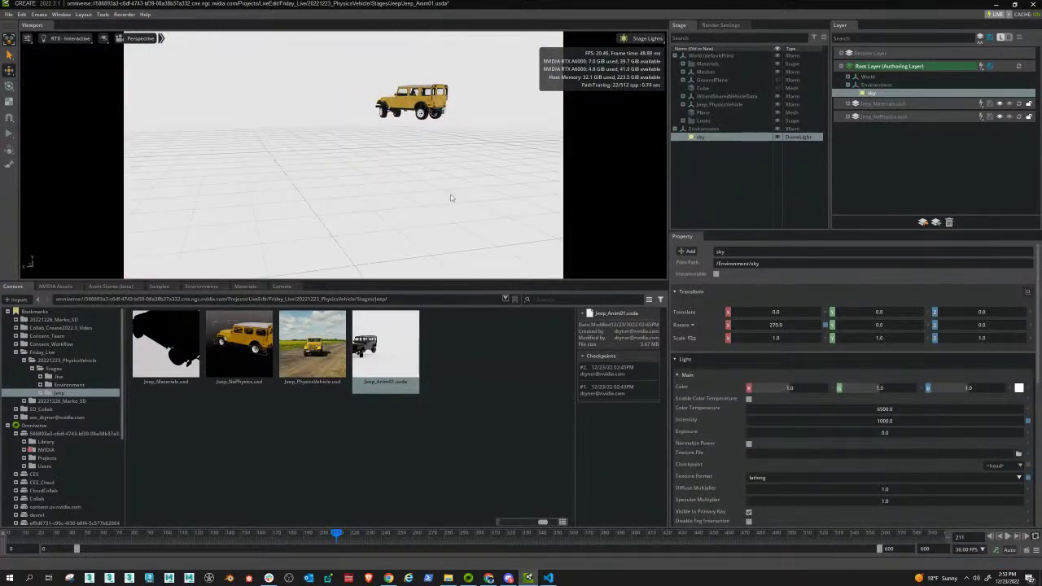
# Set the viewport renderer to RTX - Real-Time
pyautogui.click(148, 39)
pyautogui.click(148, 39)
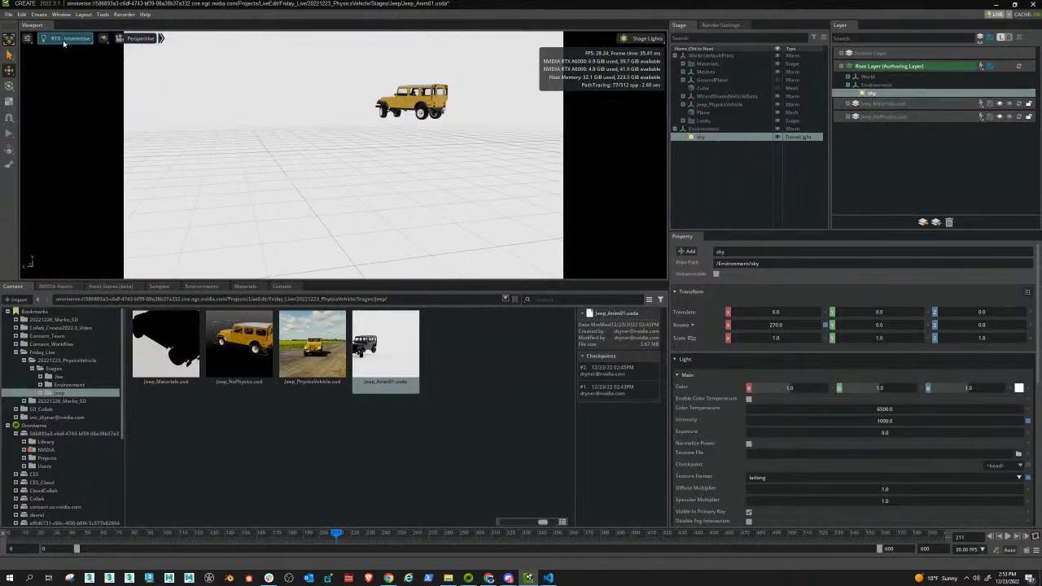
pyautogui.click(70, 39)
pyautogui.click(66, 55)
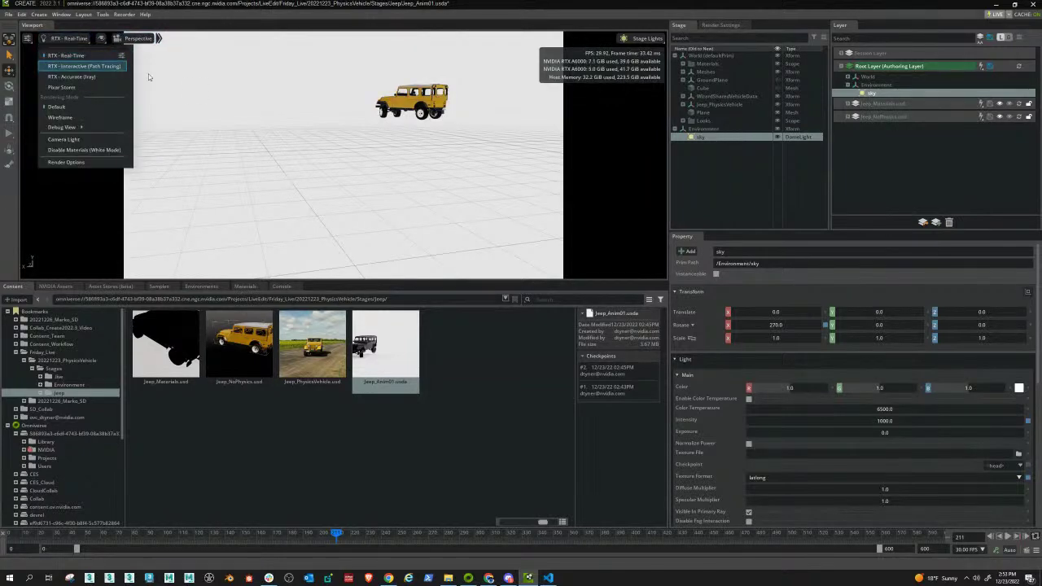
# Scrub back and forth through the timeline to examine the jeep's body and wheel motion from several angles
pyautogui.moveTo(400, 186); pyautogui.dragTo(372, 175, button='right')
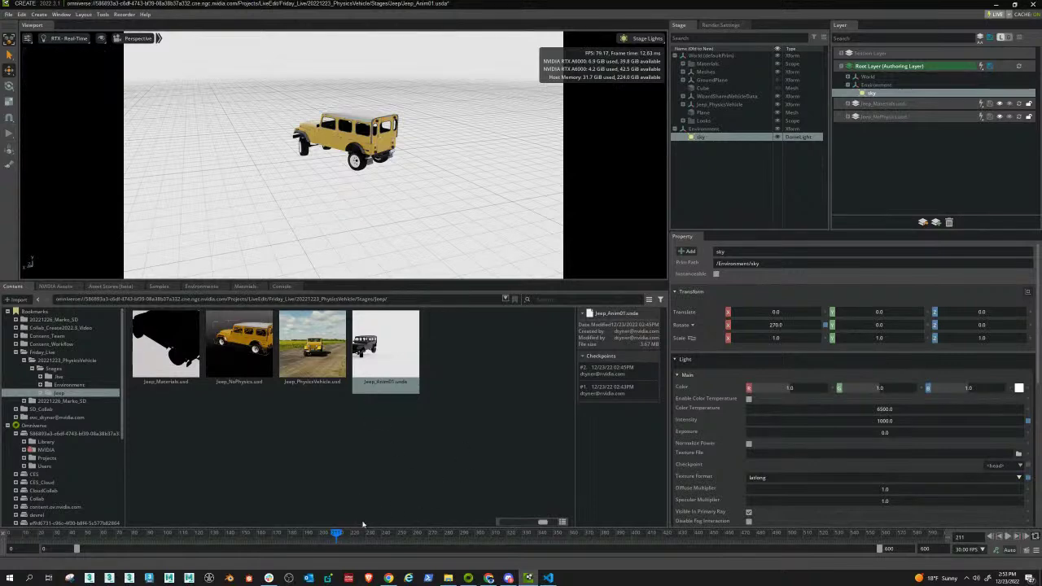
pyautogui.moveTo(340, 534); pyautogui.dragTo(673, 534)
pyautogui.moveTo(680, 584); pyautogui.dragTo(442, 577)
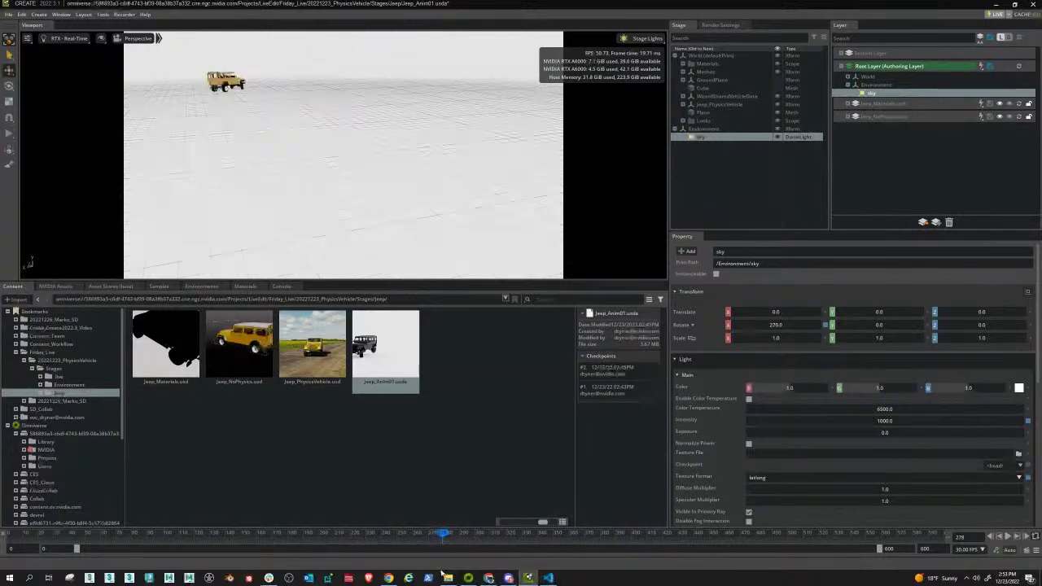
pyautogui.moveTo(442, 576); pyautogui.dragTo(93, 536)
pyautogui.moveTo(342, 150); pyautogui.dragTo(278, 219, button='right')
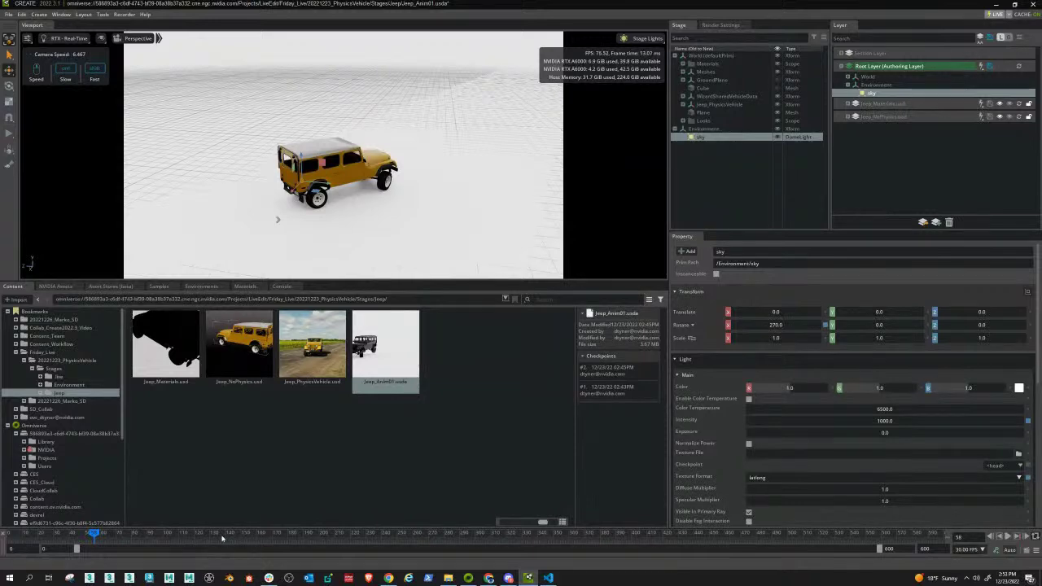
pyautogui.moveTo(98, 535); pyautogui.dragTo(332, 557)
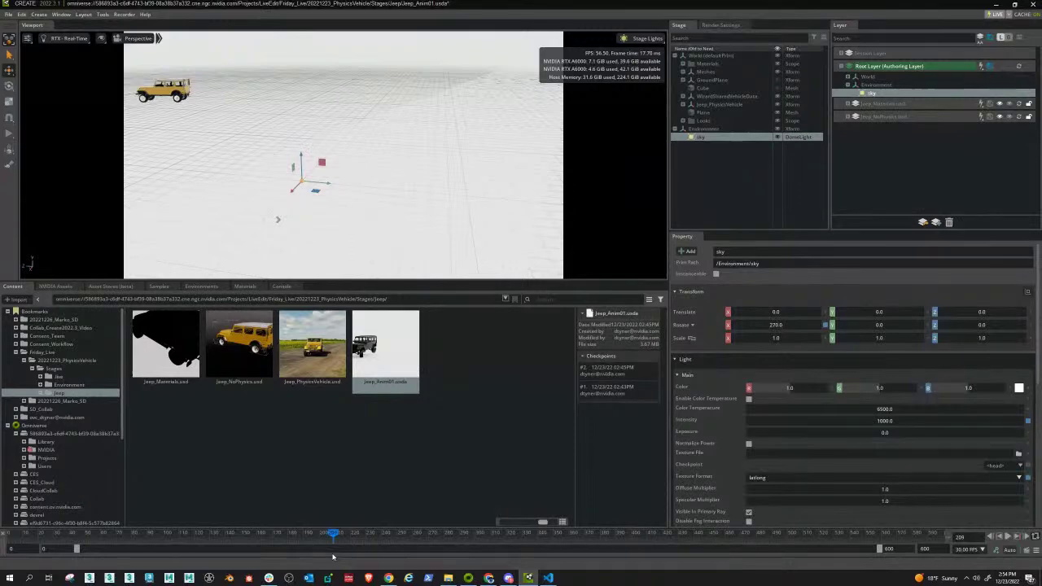
pyautogui.moveTo(332, 557); pyautogui.dragTo(365, 557)
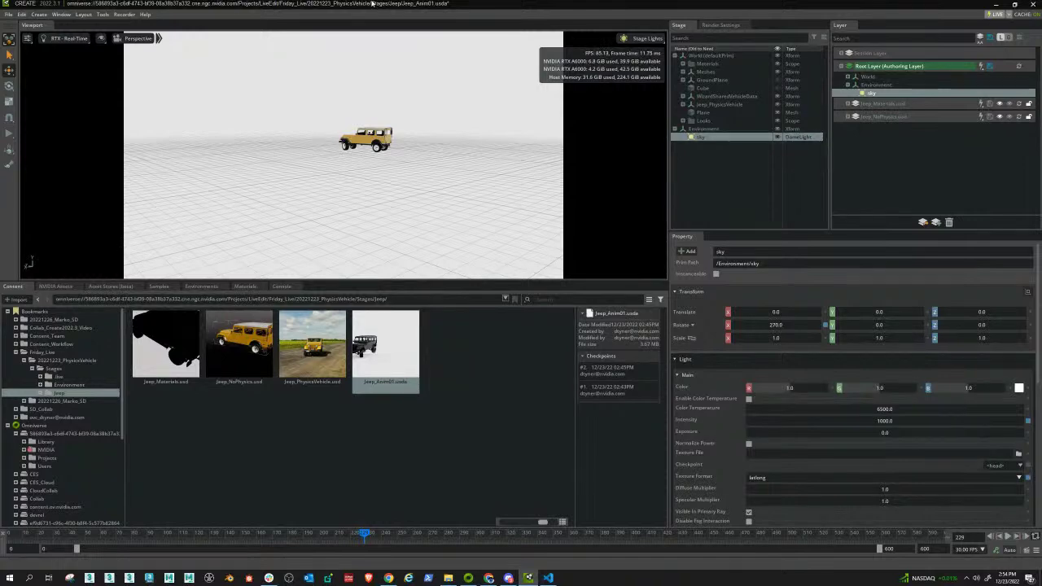
# Open Jeep_PhysicsVehicle.usd and create a plane mesh on the ground in front of the jeep
pyautogui.doubleClick(326, 355)
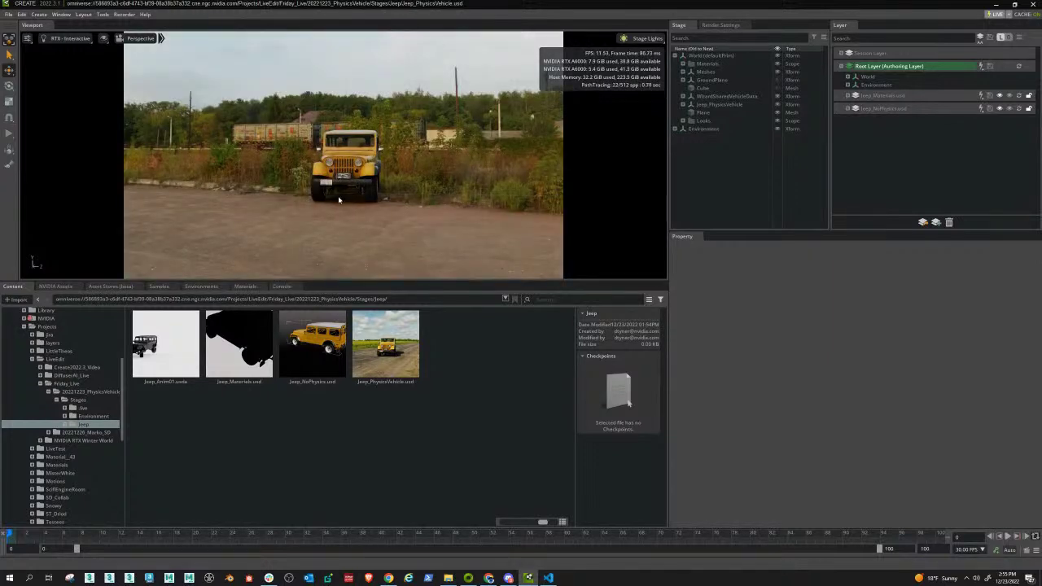
pyautogui.moveTo(346, 204); pyautogui.dragTo(616, 216, button='right')
pyautogui.rightClick(391, 189)
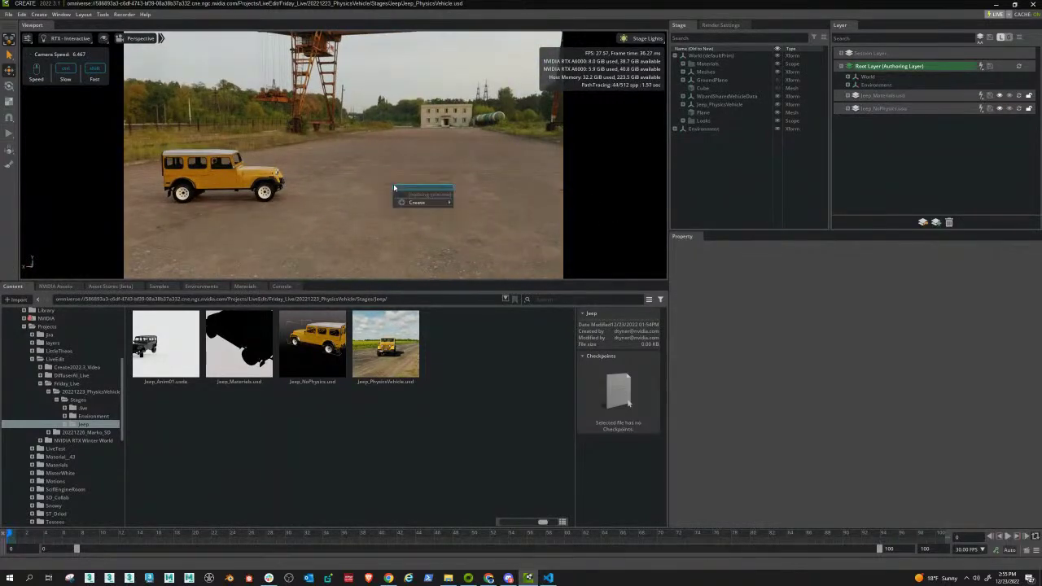
pyautogui.moveTo(431, 202)
pyautogui.moveTo(506, 202)
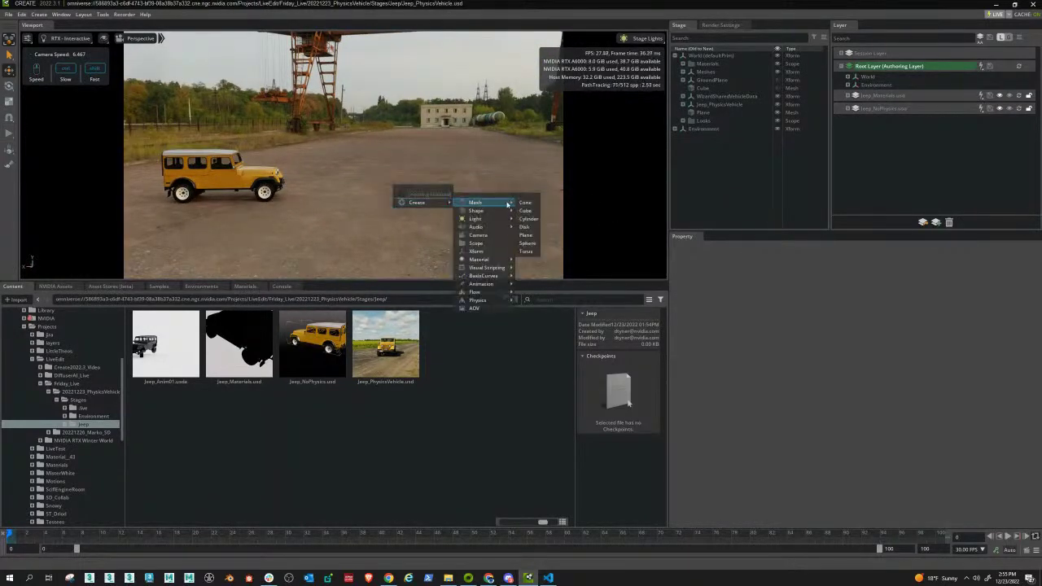
pyautogui.click(526, 235)
# Scale the new plane to about 4.8 in X and 6.8 in Z
pyautogui.press('r')
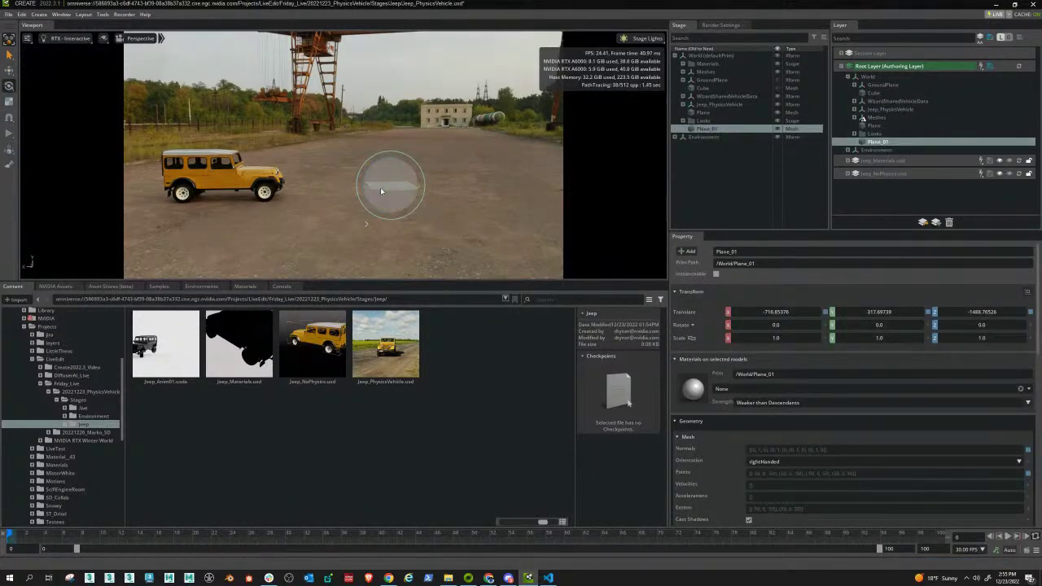
pyautogui.moveTo(382, 186); pyautogui.dragTo(279, 185)
pyautogui.moveTo(369, 165); pyautogui.dragTo(392, 186)
pyautogui.press('e')
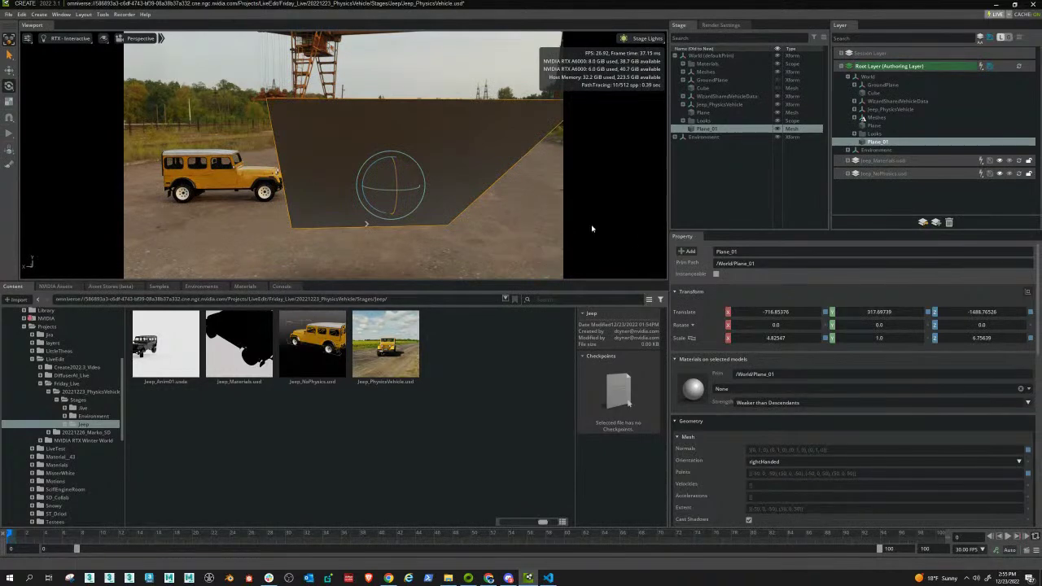
pyautogui.hotkey('ctrl', 'z')
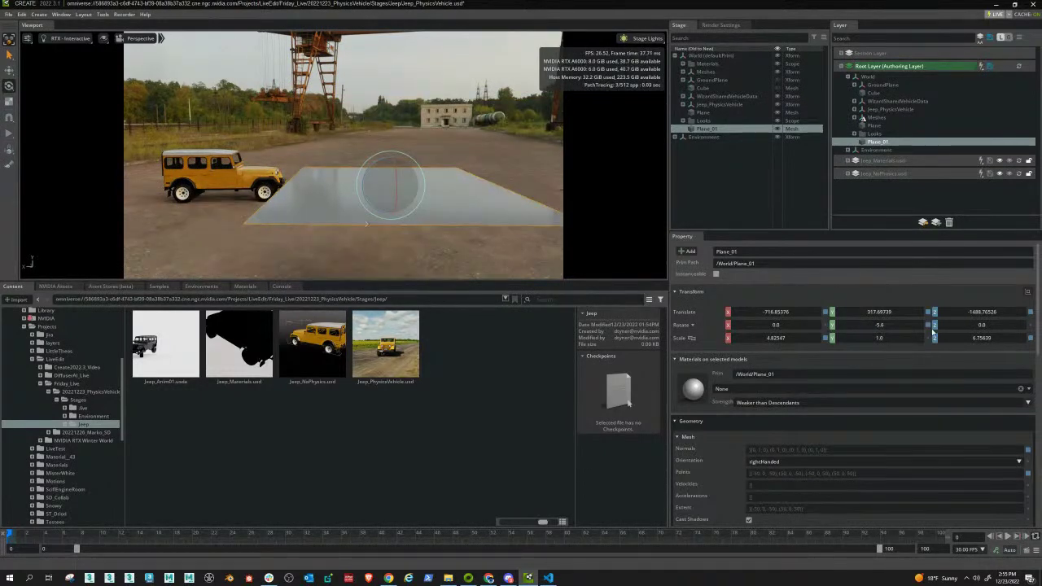
pyautogui.doubleClick(977, 325)
pyautogui.write('-10.7')
pyautogui.press('Return')
pyautogui.hotkey('ctrl', 'z')
# Tilt the plane to about -20.7 degrees around X and lower it to about Y 108 to form a ramp
pyautogui.moveTo(776, 325); pyautogui.dragTo(665, 320)
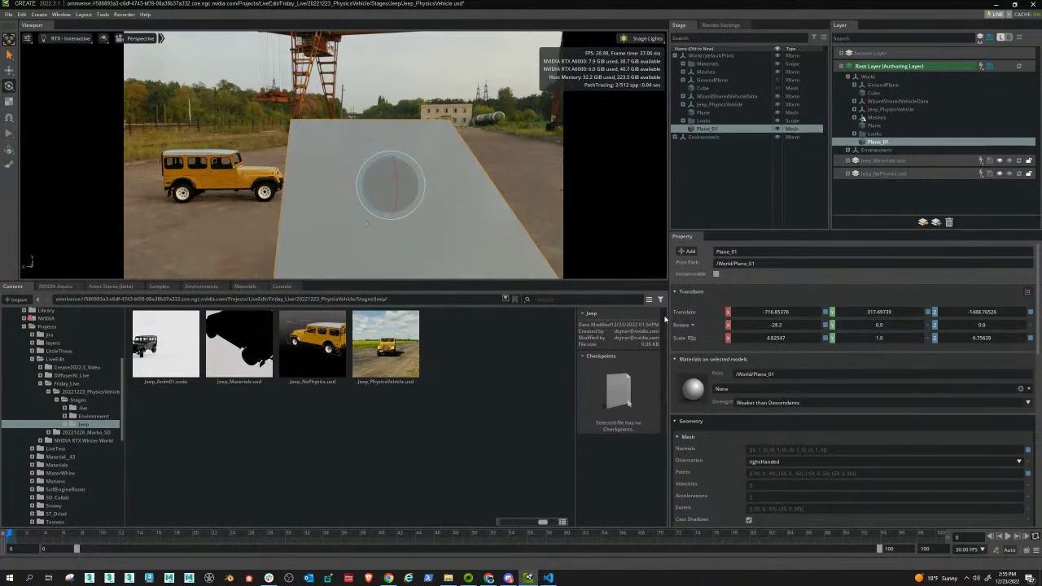
pyautogui.moveTo(383, 154); pyautogui.dragTo(422, 144, button='right')
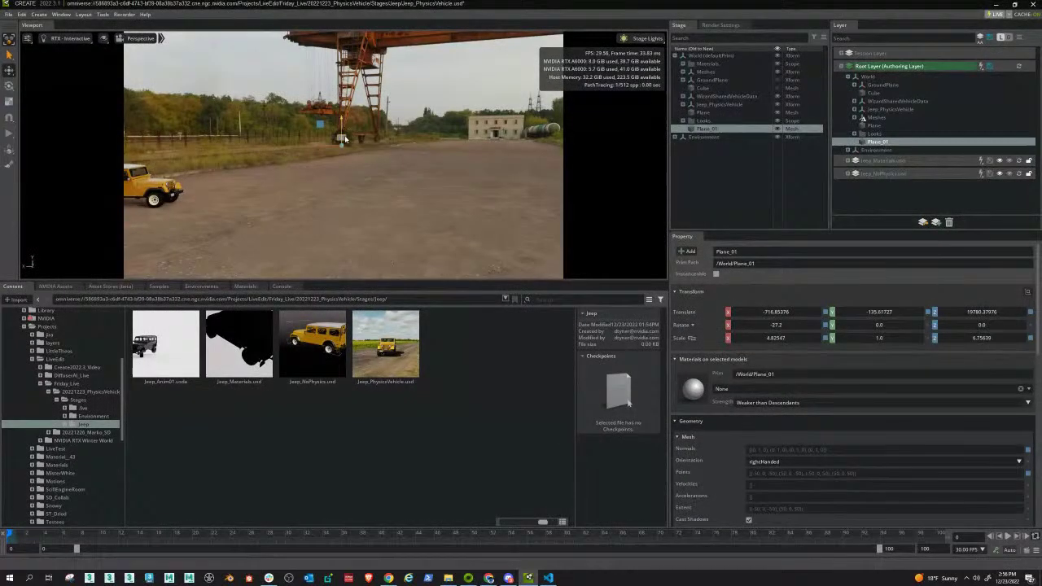
pyautogui.moveTo(344, 144); pyautogui.dragTo(342, 163)
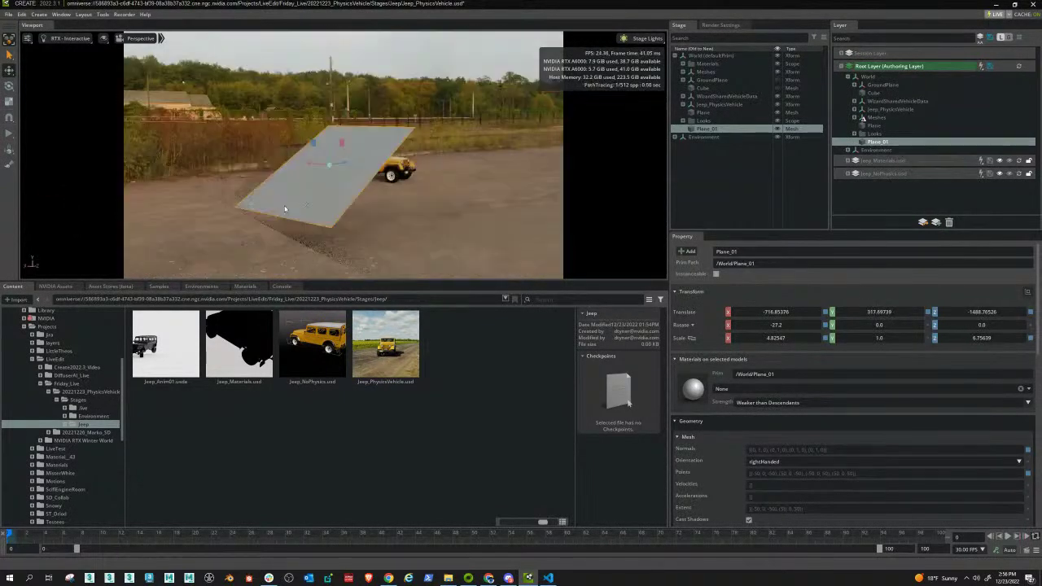
pyautogui.moveTo(284, 210); pyautogui.dragTo(232, 211, button='right')
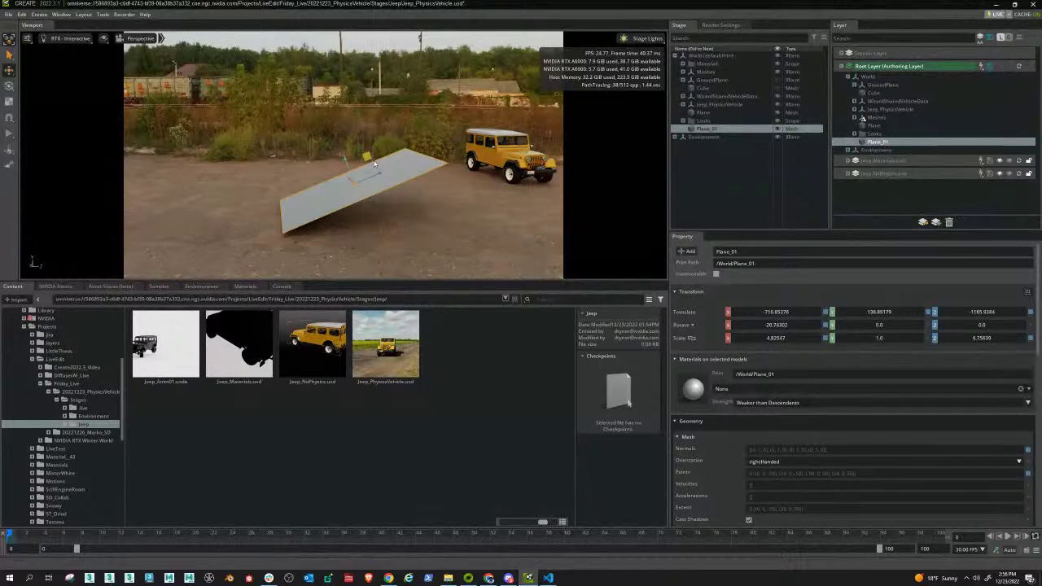
pyautogui.moveTo(489, 218); pyautogui.dragTo(505, 229, button='right')
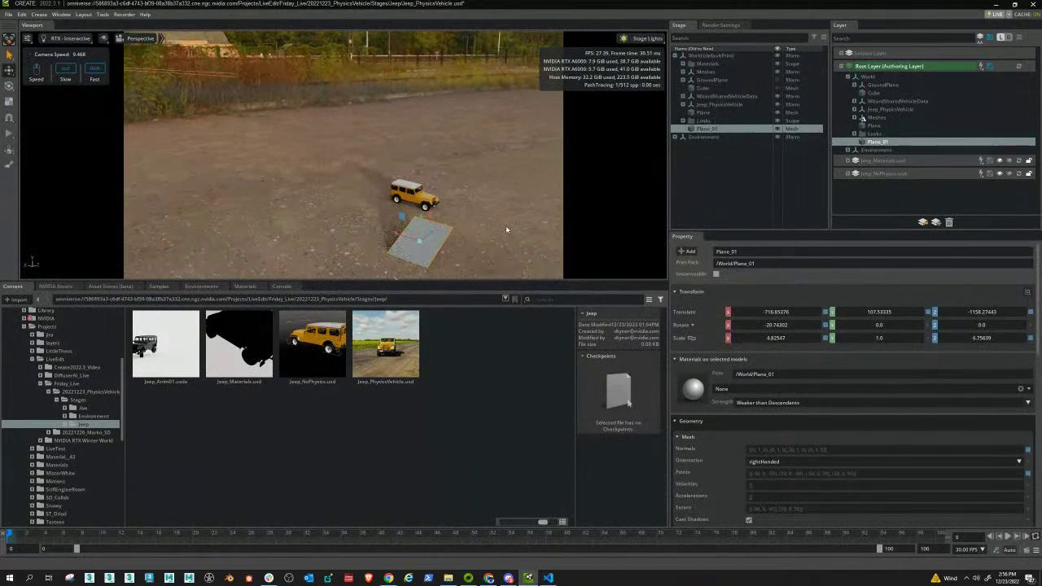
# Move the ramp plane away from the jeep to about X -809, Z 2871 and widen its X scale to about 15.3
pyautogui.hotkey('ctrl', 'z')
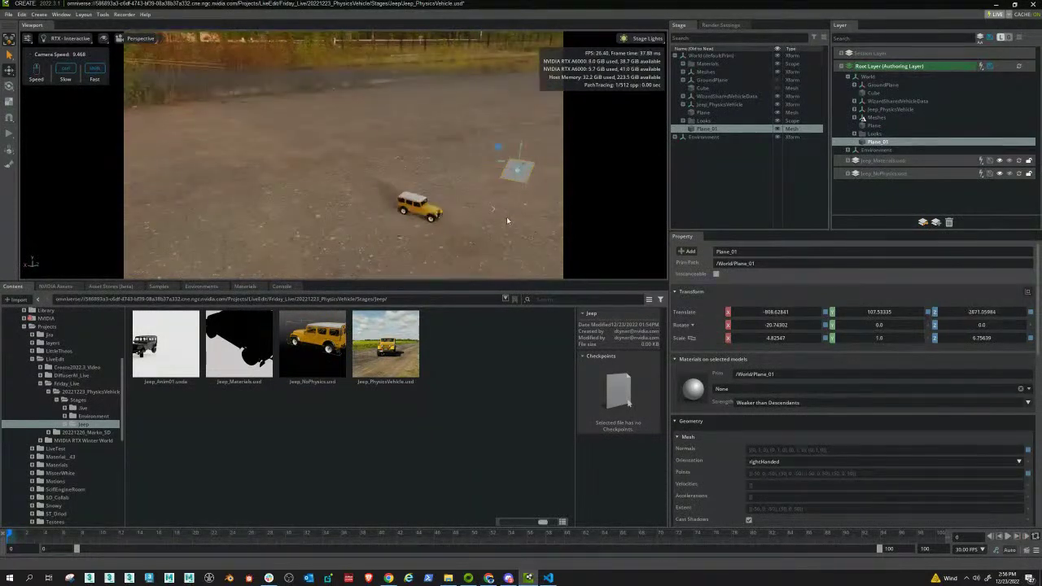
pyautogui.press('r')
pyautogui.moveTo(510, 181); pyautogui.dragTo(458, 161)
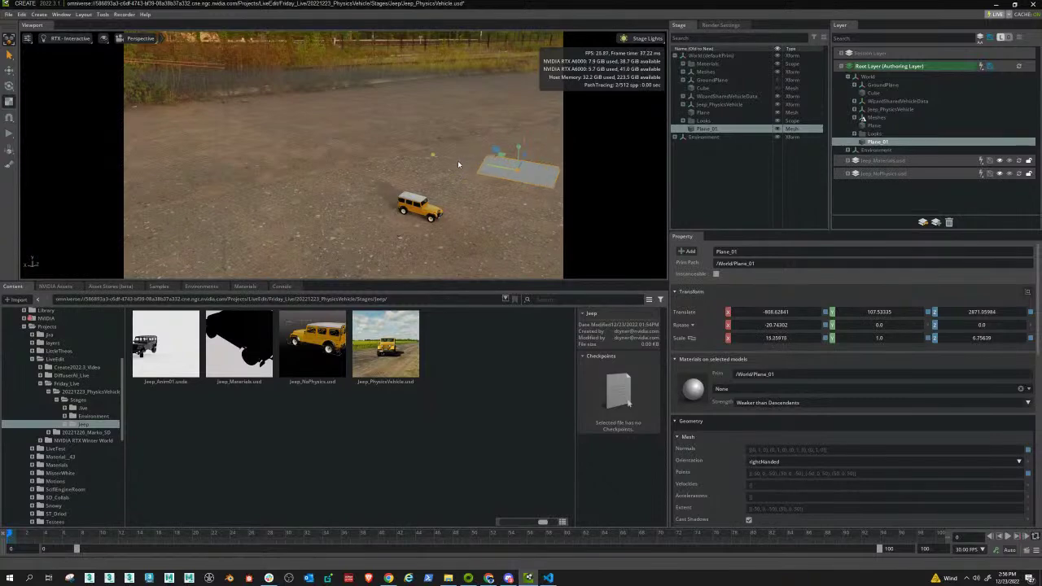
# Add the Colliders Preset physics to the ramp plane
pyautogui.rightClick(539, 180)
pyautogui.moveTo(567, 203)
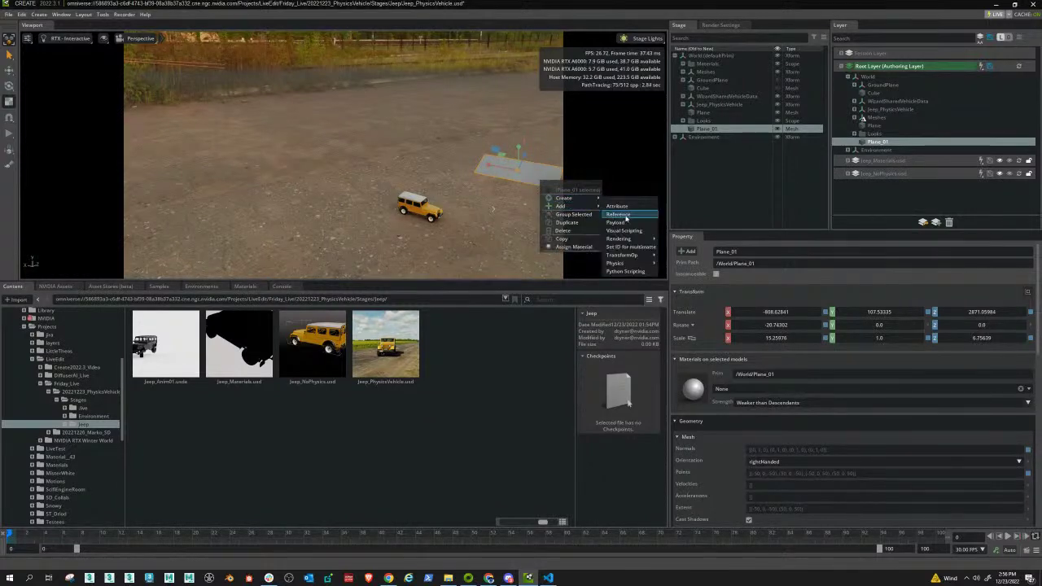
pyautogui.moveTo(627, 263)
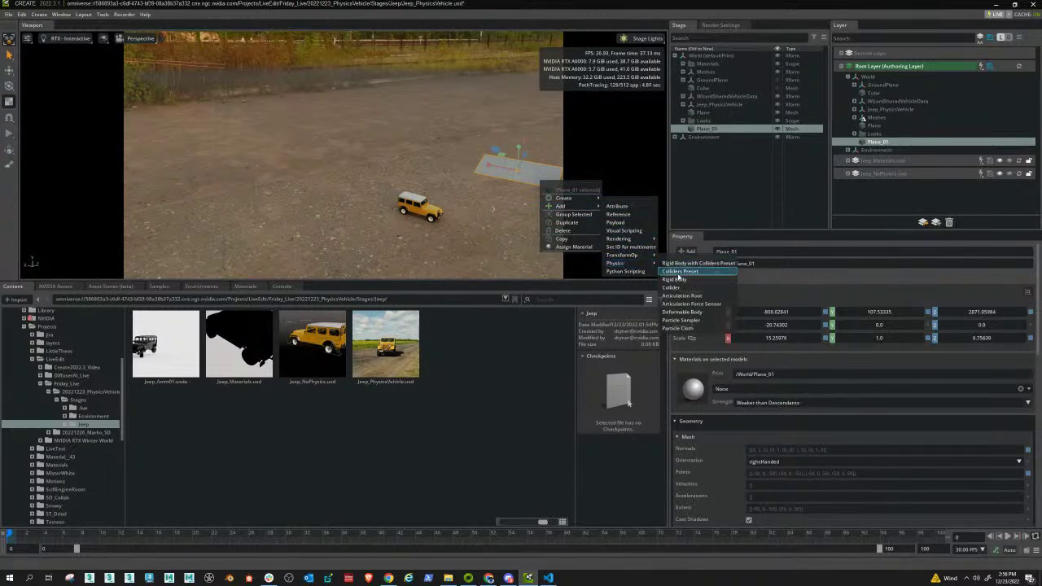
pyautogui.click(685, 271)
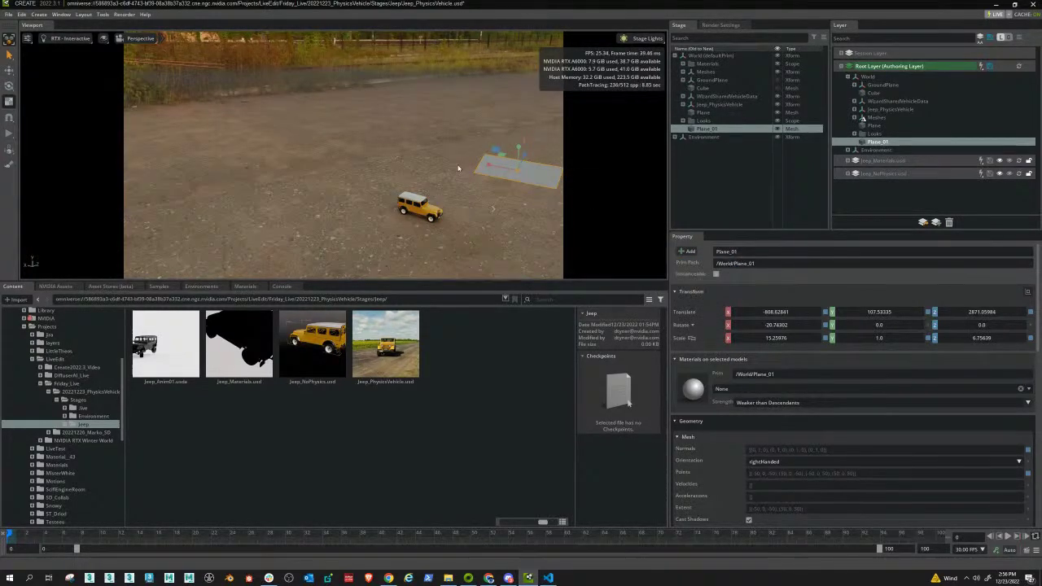
# Lengthen the ramp plane to a Z scale of about 13 and lower it to about Y -11
pyautogui.moveTo(483, 210); pyautogui.dragTo(373, 194, button='right')
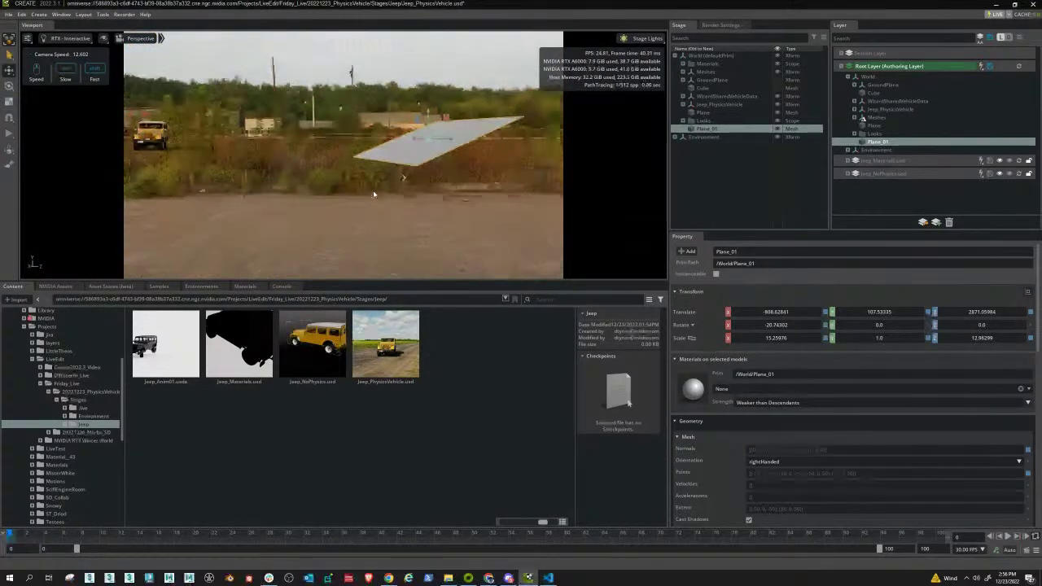
pyautogui.scroll(-5, 338, 190)
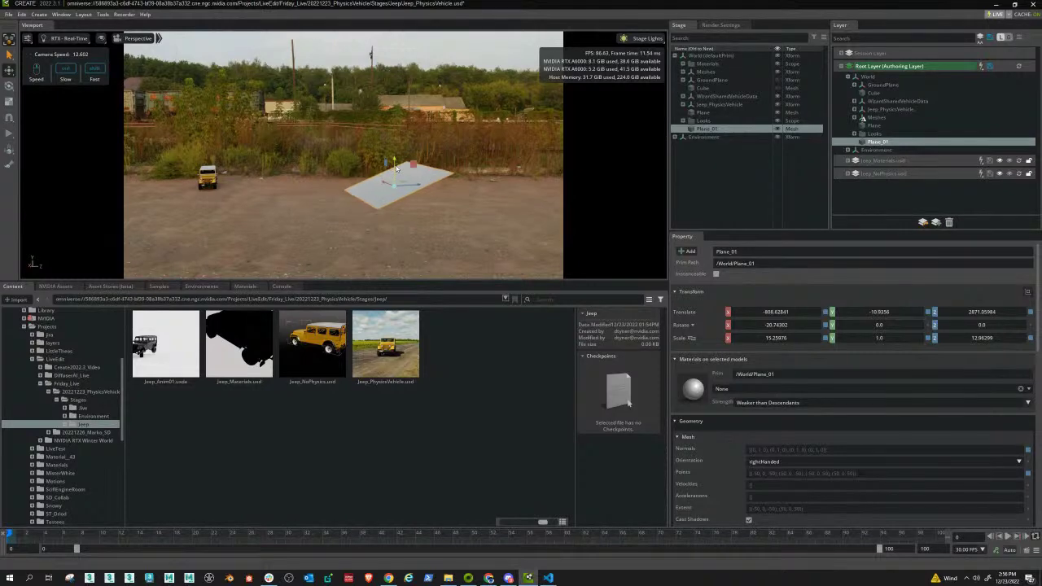
# Undo the last lowering of the ramp plane and run the physics simulation to test-drive the jeep near it, stopping it when done
pyautogui.moveTo(395, 179); pyautogui.dragTo(395, 175)
pyautogui.hotkey('ctrl', 'z')
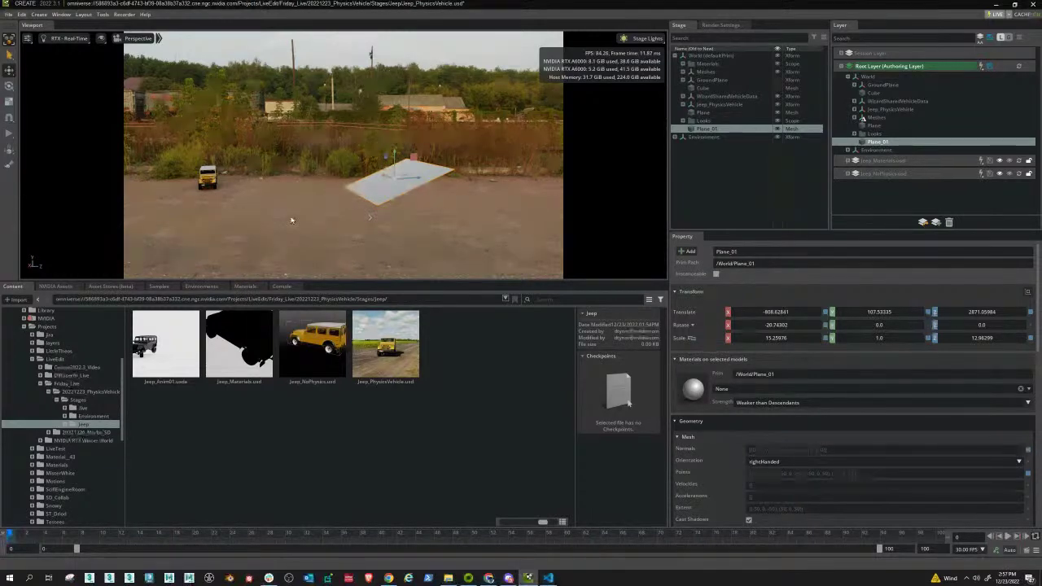
pyautogui.press('space')
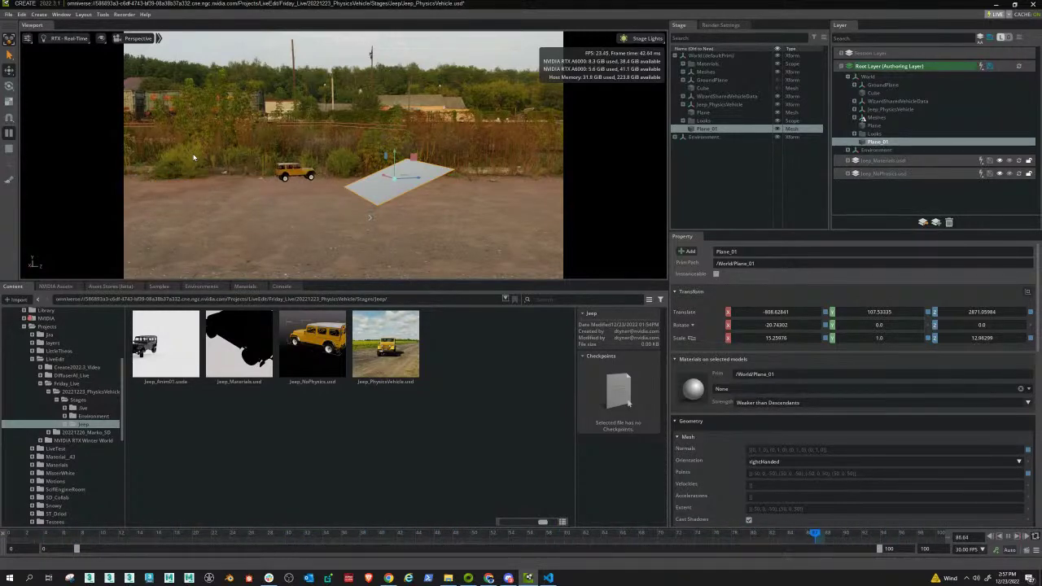
pyautogui.click(10, 150)
# Move the ramp plane out in front of the jeep to about X -9969, Z 508 and rotate it to about -88 degrees around Y
pyautogui.moveTo(375, 209); pyautogui.dragTo(538, 245, button='right')
pyautogui.scroll(-1, 407, 238)
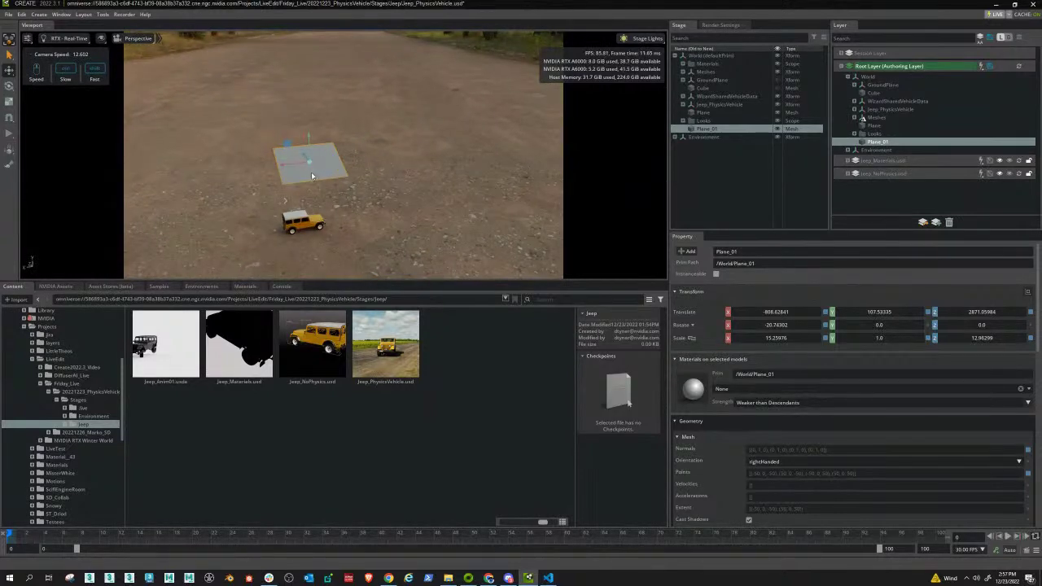
pyautogui.moveTo(311, 176); pyautogui.dragTo(489, 210, button='right')
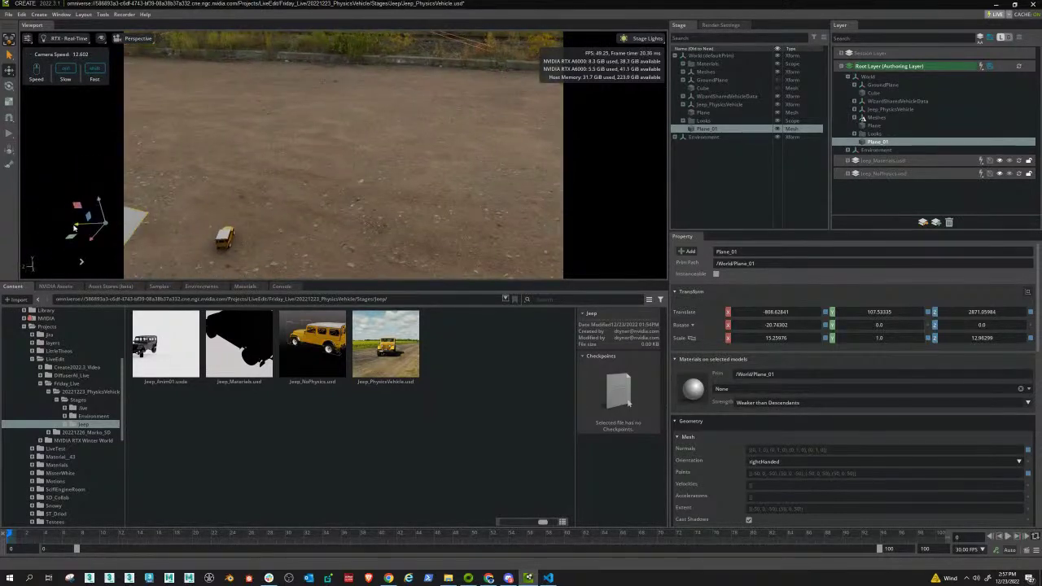
pyautogui.moveTo(73, 228); pyautogui.dragTo(228, 137)
pyautogui.press('e')
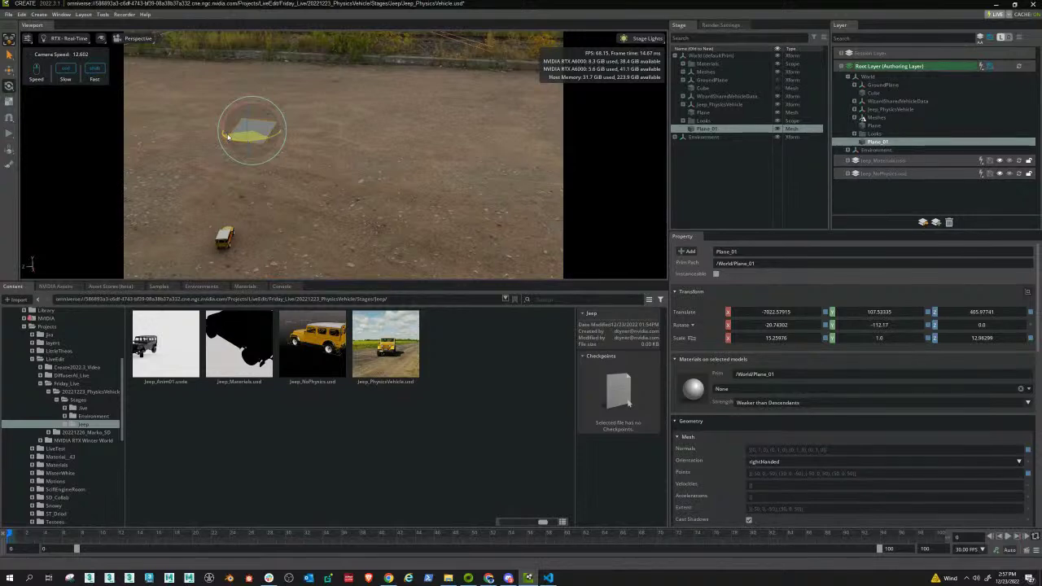
pyautogui.moveTo(229, 137); pyautogui.dragTo(233, 128)
pyautogui.press('w')
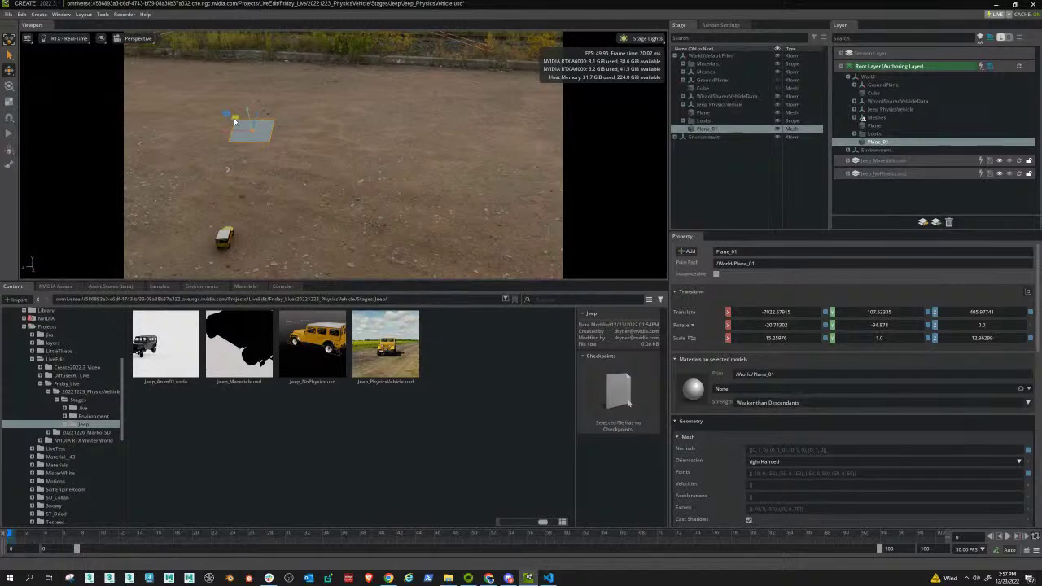
pyautogui.press('e')
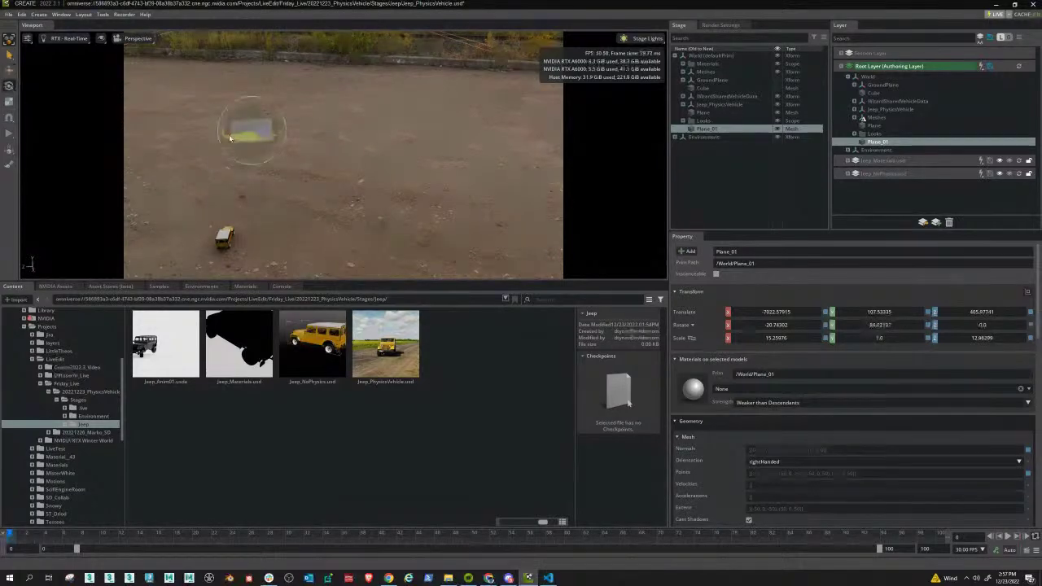
pyautogui.press('w')
pyautogui.moveTo(229, 137); pyautogui.dragTo(237, 118)
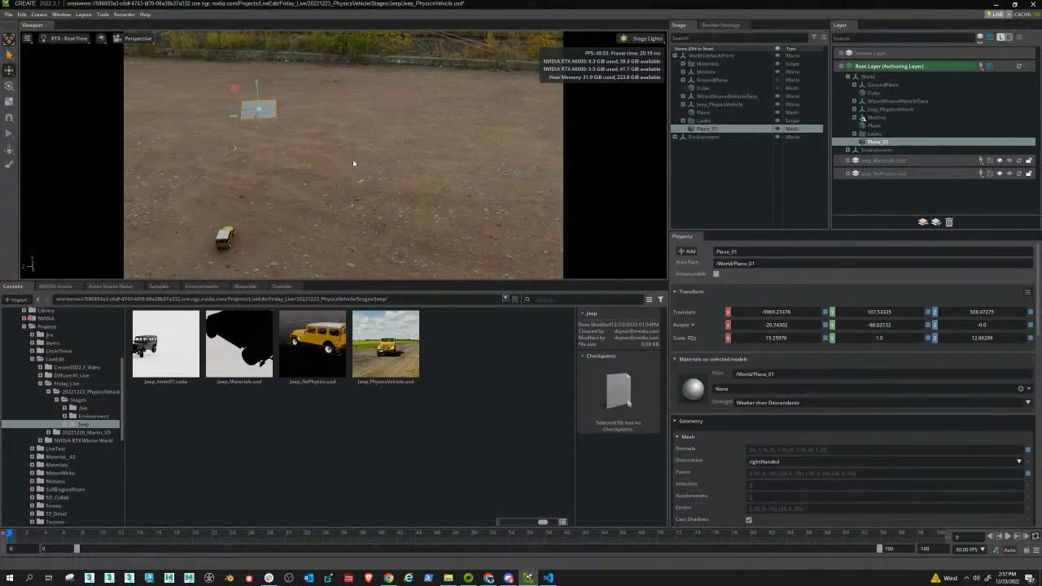
# Deselect the ramp plane, run the physics simulation to drive the jeep around the relocated ramp, and stop it
pyautogui.click(324, 159)
pyautogui.press('space')
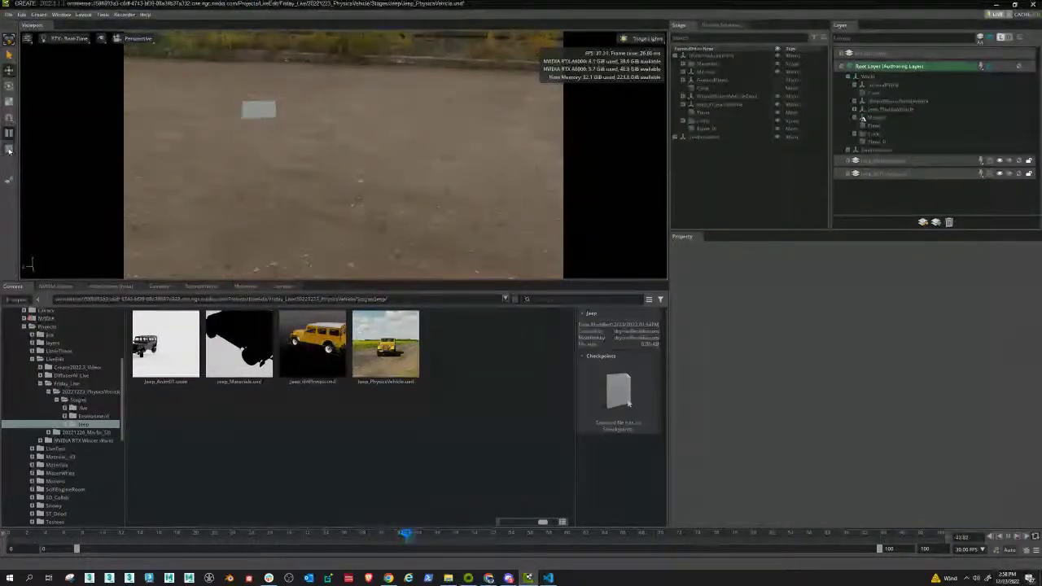
pyautogui.click(9, 151)
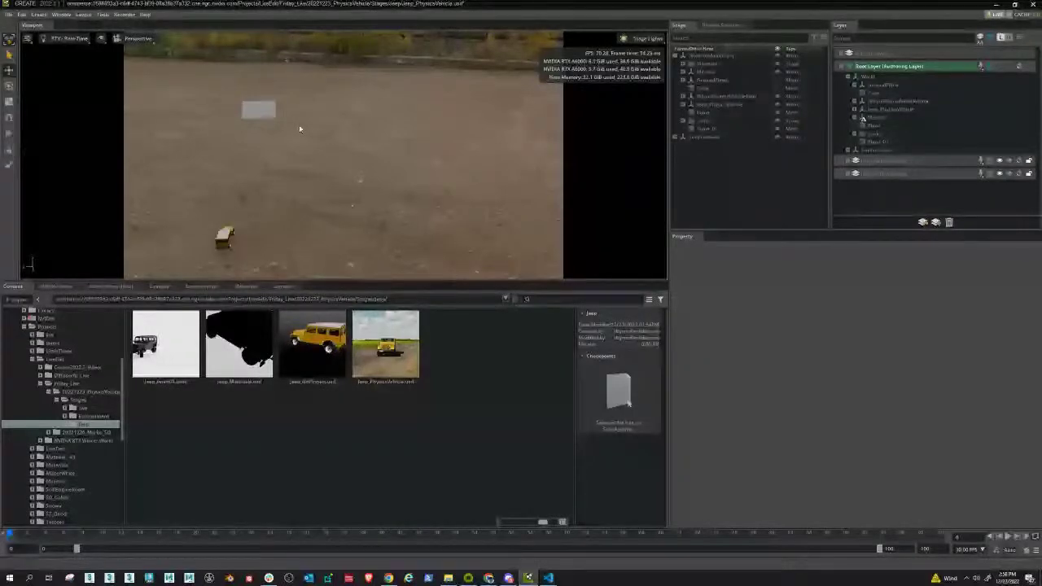
# Clear the texture file of the sky dome light under Environment to get a plain white backdrop
pyautogui.click(696, 145)
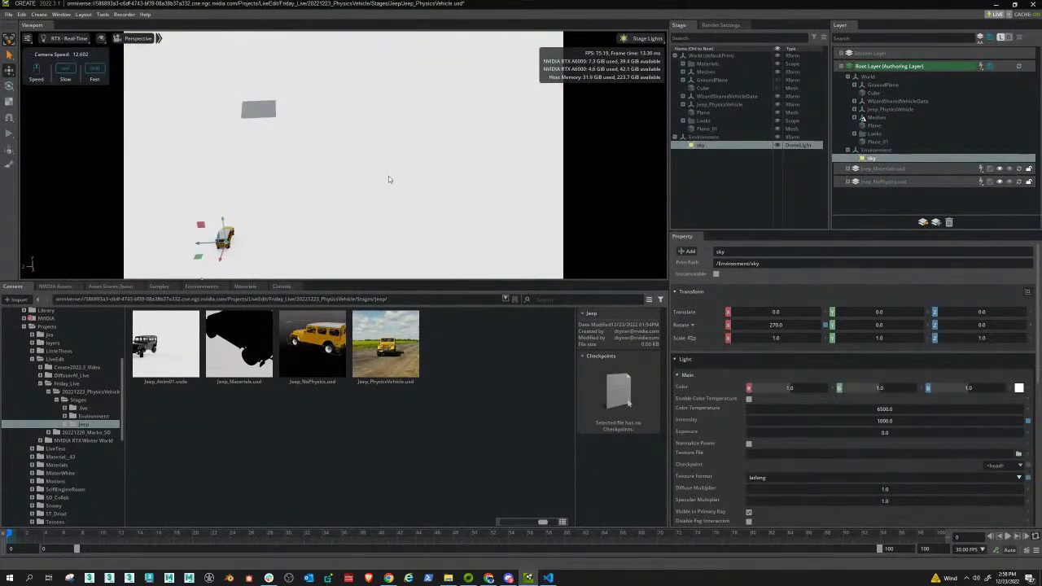
pyautogui.moveTo(388, 179); pyautogui.dragTo(254, 162, button='right')
pyautogui.click(254, 162)
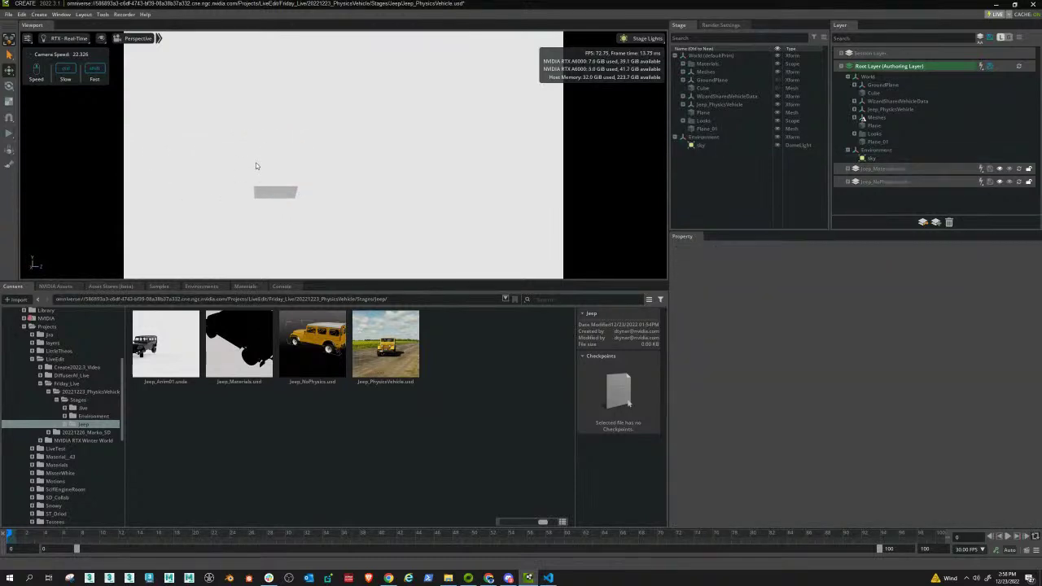
# Look through VehicleLookFollowCamera0 and start the physics simulation
pyautogui.moveTo(305, 218); pyautogui.dragTo(295, 242, button='right')
pyautogui.click(138, 38)
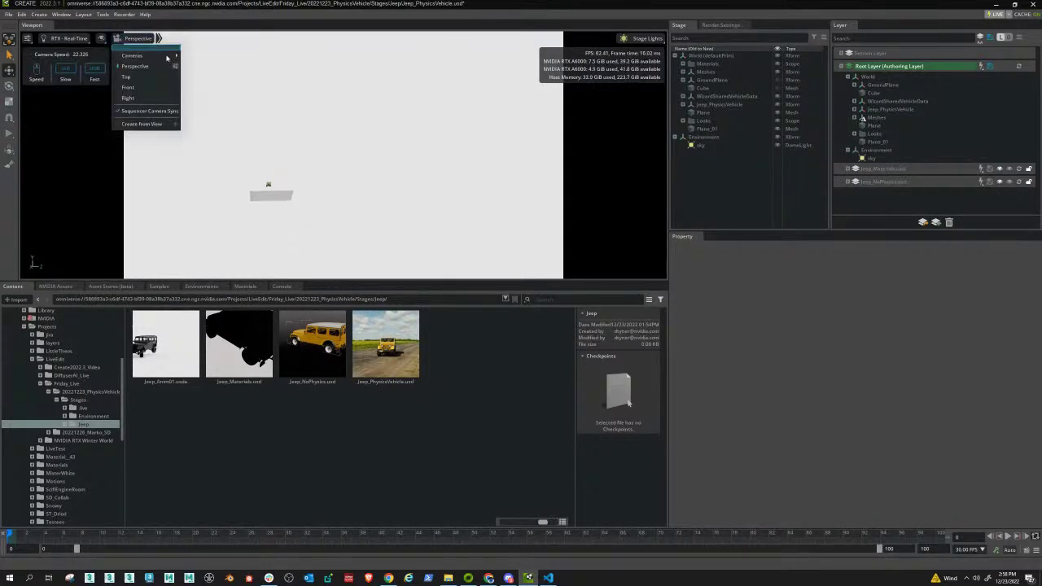
pyautogui.moveTo(169, 57)
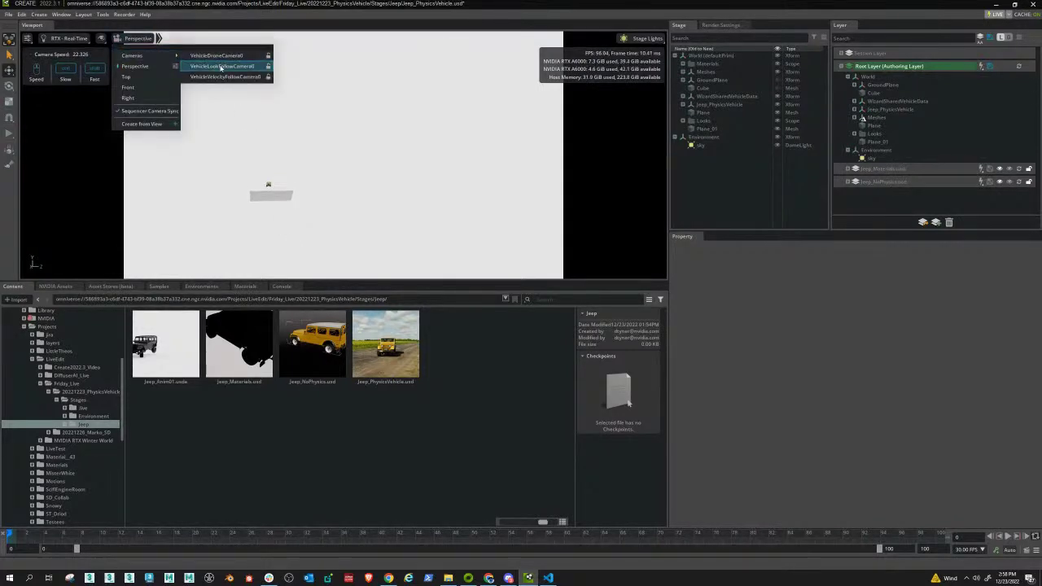
pyautogui.click(224, 70)
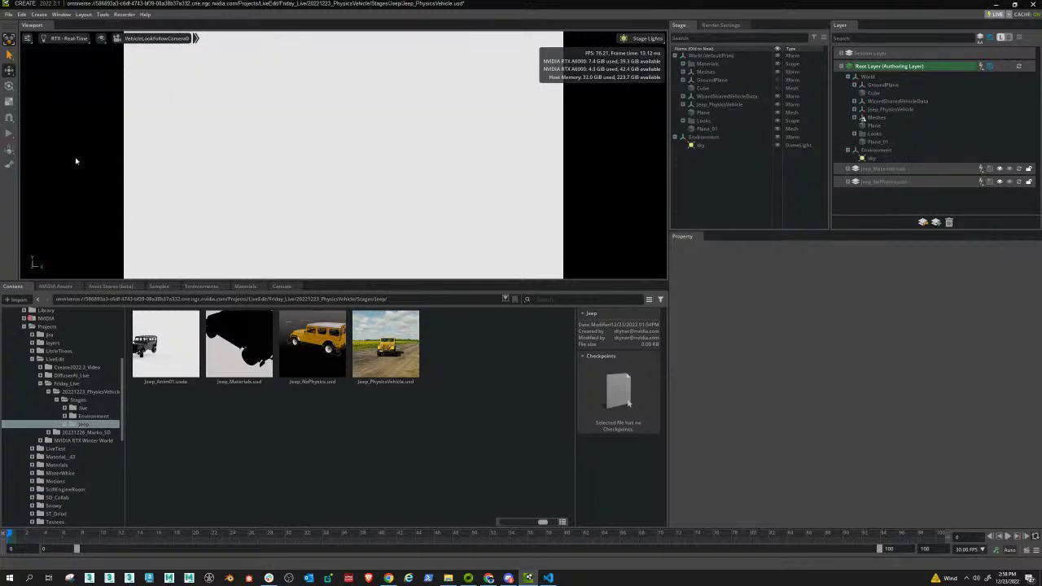
pyautogui.click(9, 134)
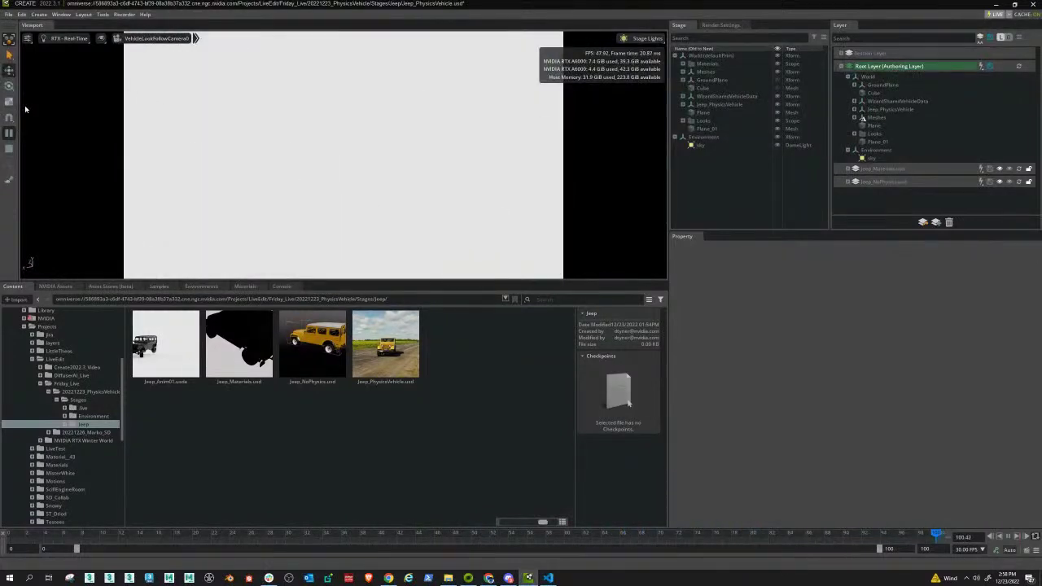
# Follow the driving jeep through VehicleDroneCamera0 during the simulation and stop the playback
pyautogui.click(155, 38)
pyautogui.moveTo(174, 55)
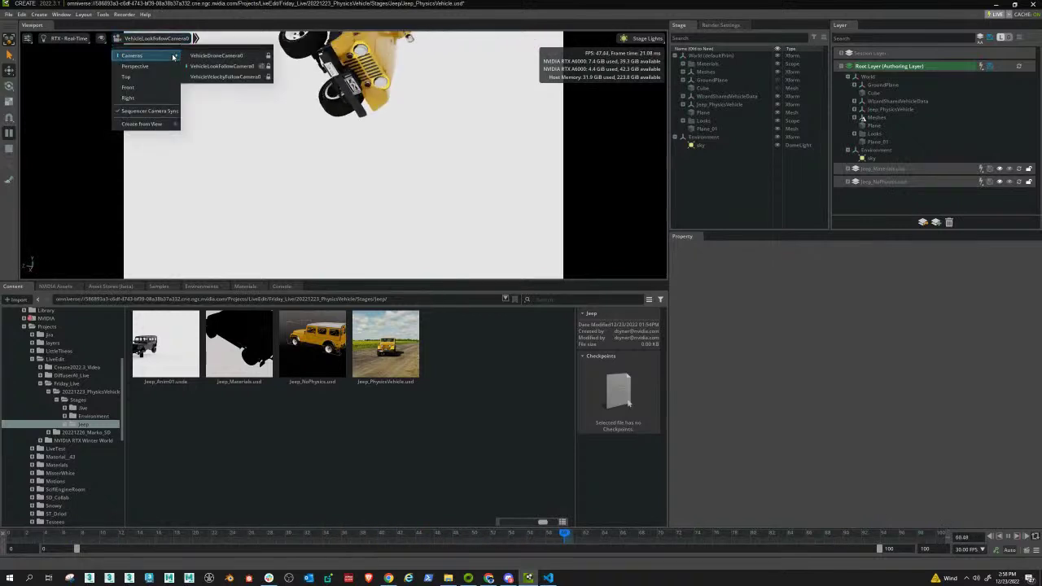
pyautogui.click(216, 55)
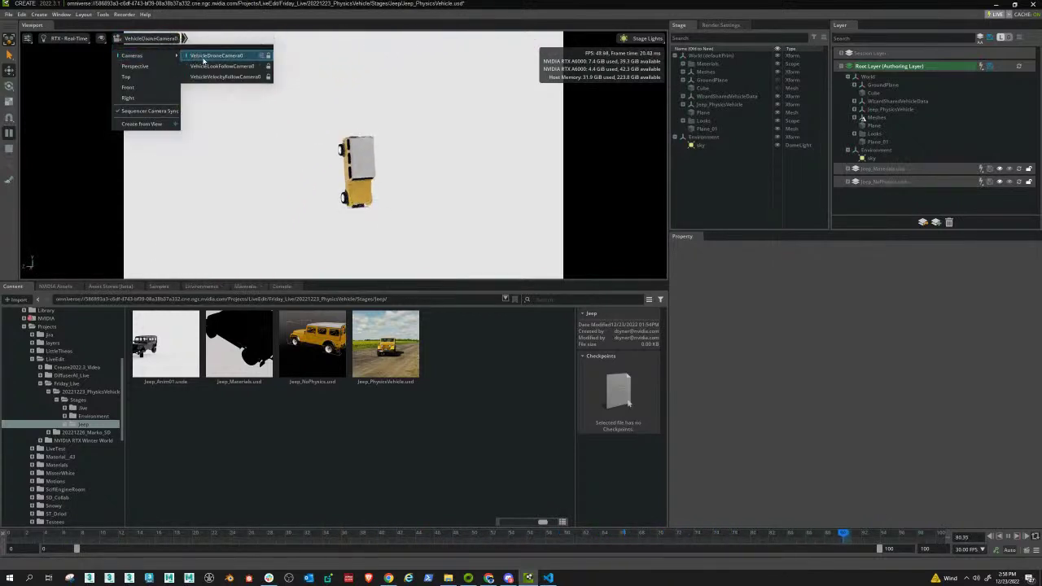
pyautogui.click(22, 146)
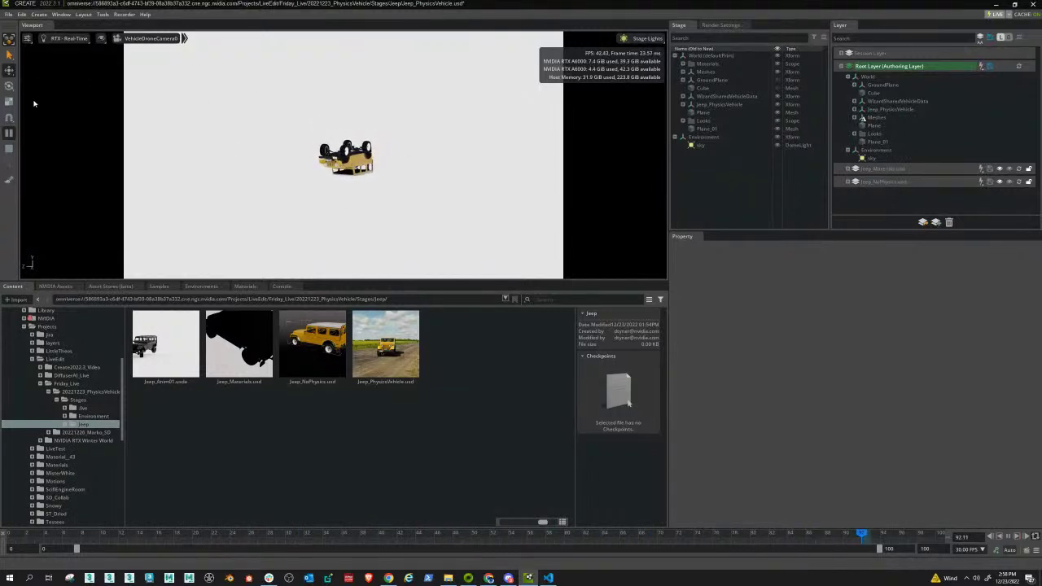
pyautogui.click(9, 152)
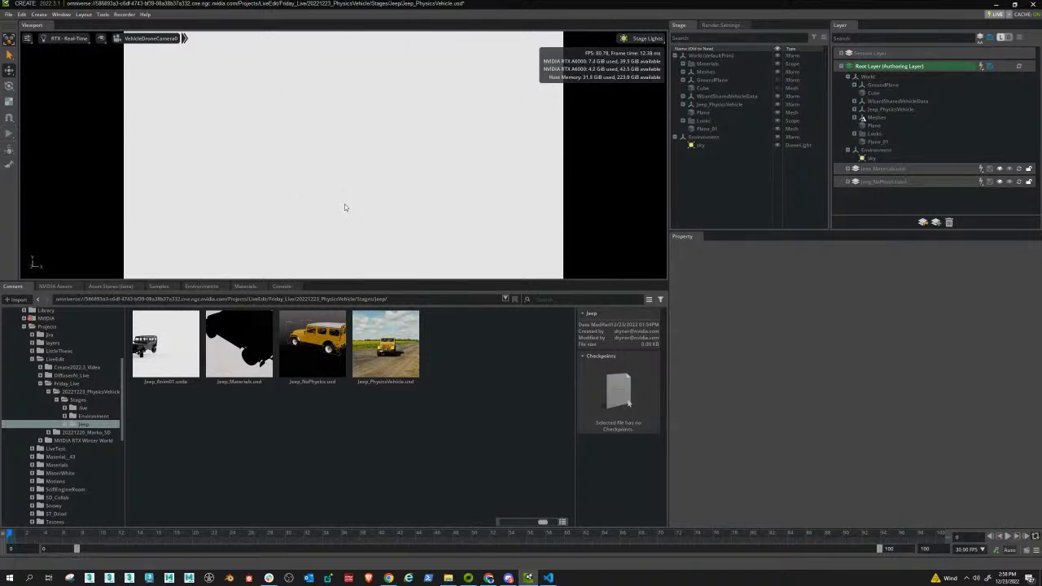
# Return to the Perspective camera and frame Jeep_PhysicsVehicle from its side
pyautogui.click(147, 38)
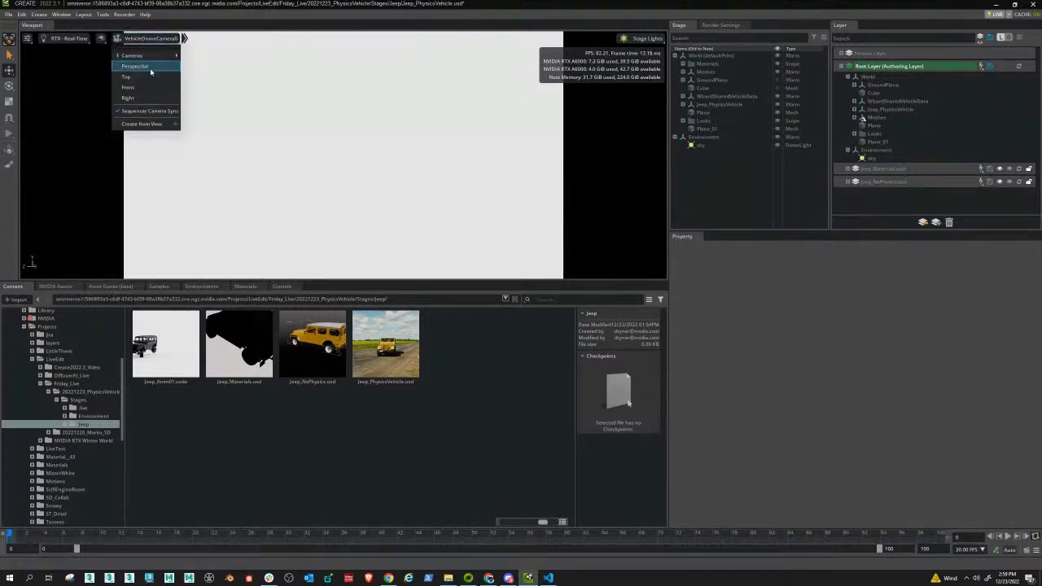
pyautogui.click(135, 66)
pyautogui.click(272, 208)
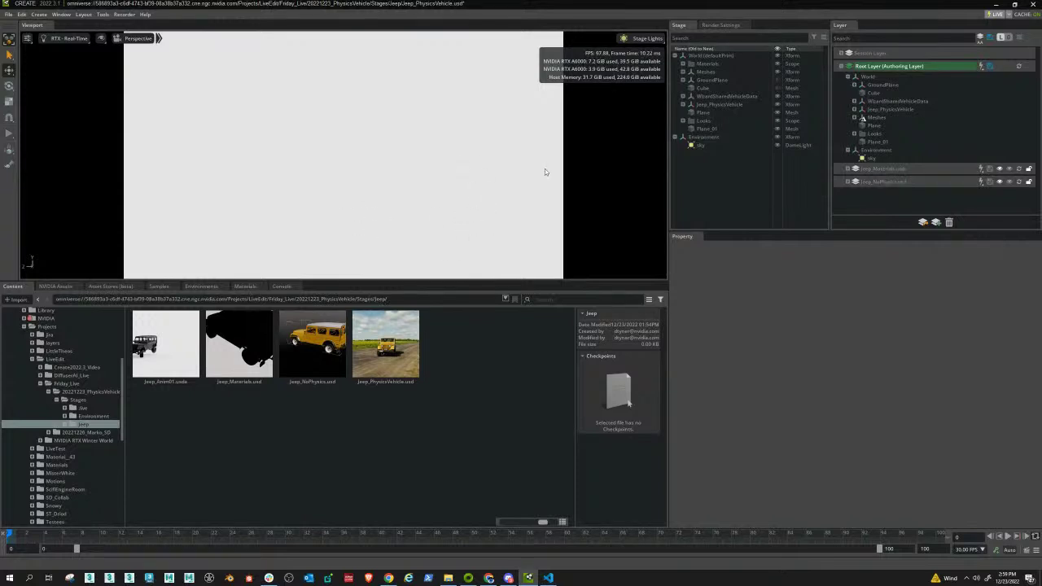
pyautogui.click(720, 104)
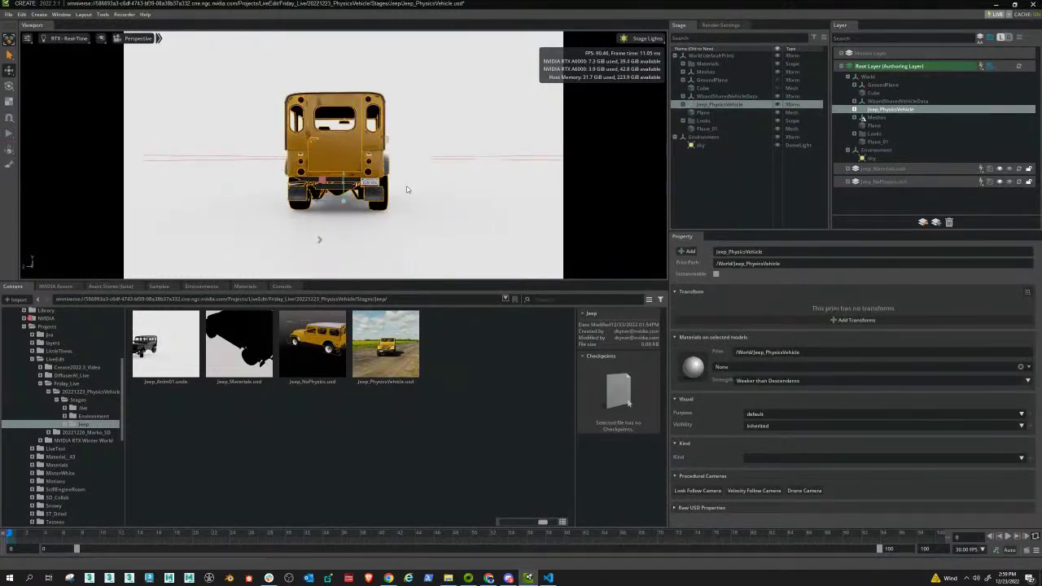
pyautogui.moveTo(432, 194); pyautogui.dragTo(610, 199, button='right')
pyautogui.press('f')
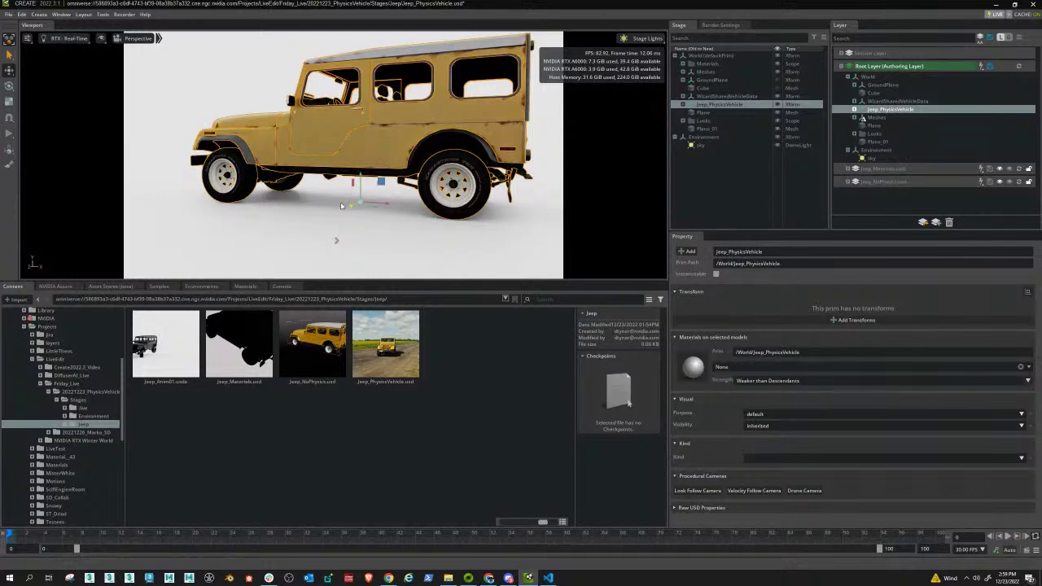
# Raise the jeep's Chassis above its wheels to about Y 124 and inspect the lifted body from behind
pyautogui.click(683, 105)
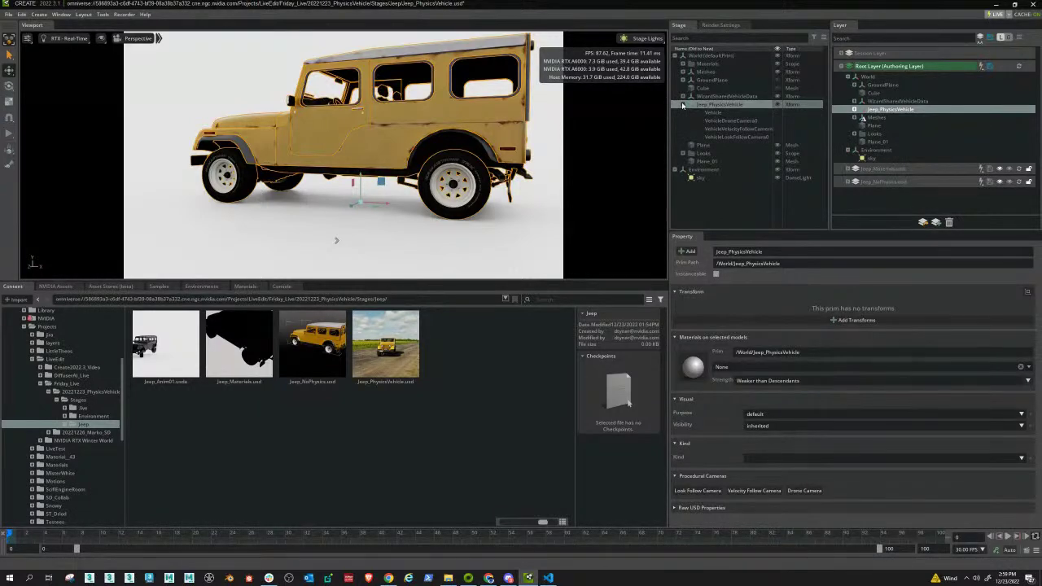
pyautogui.click(353, 81)
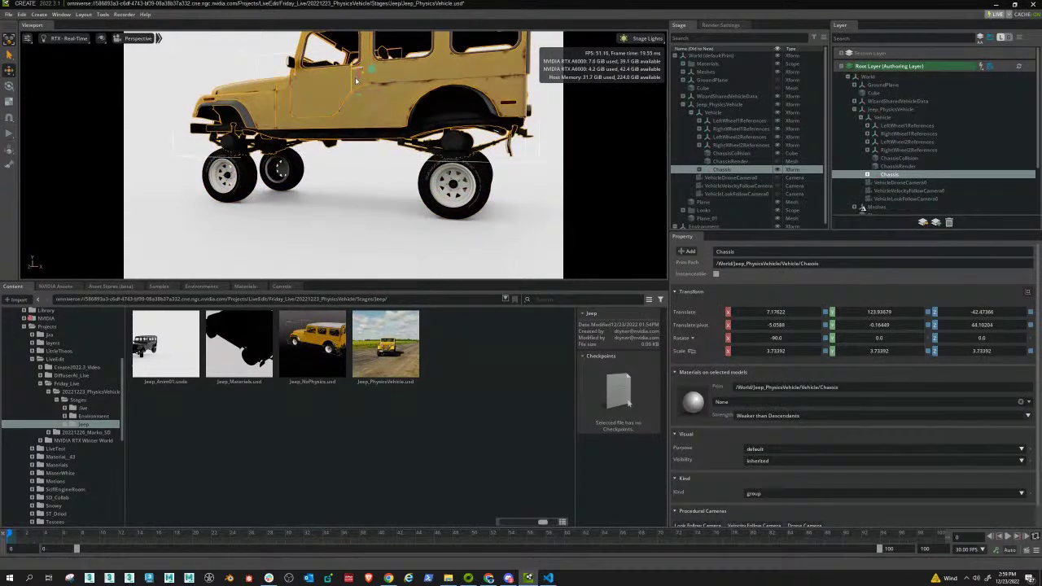
pyautogui.moveTo(355, 84); pyautogui.dragTo(379, 187, button='right')
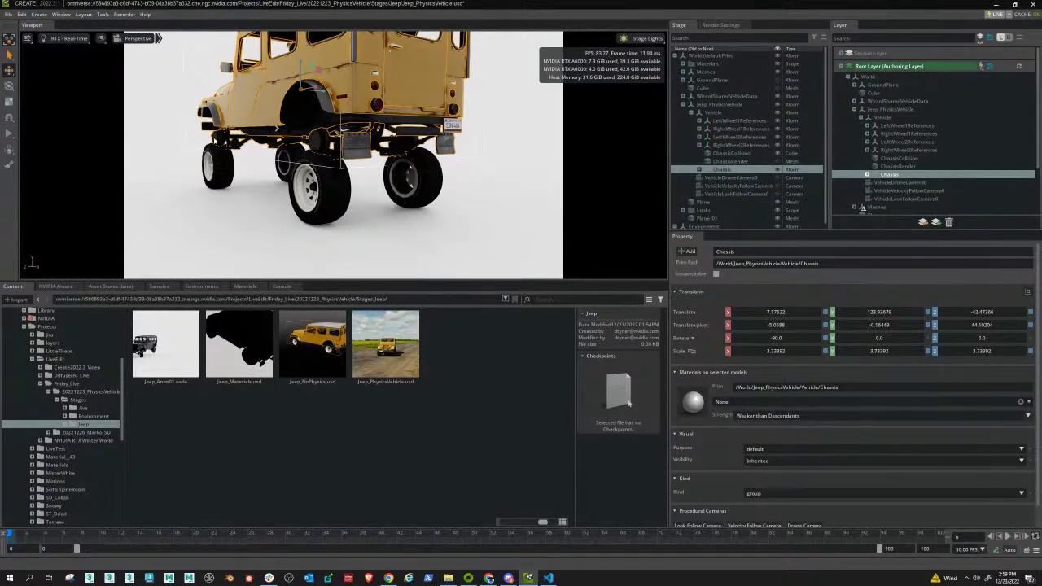
pyautogui.moveTo(387, 197); pyautogui.dragTo(344, 191, button='right')
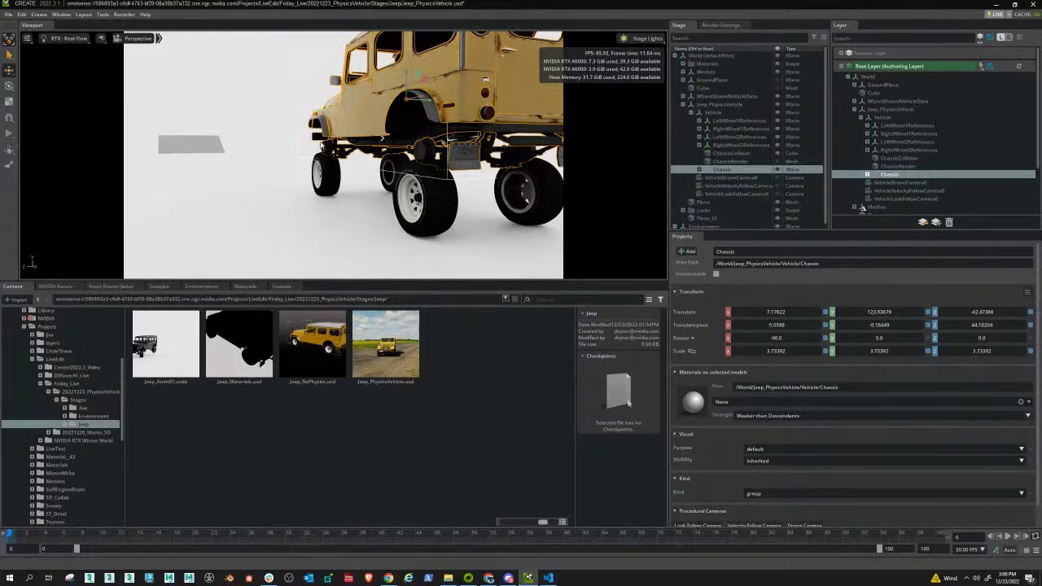
pyautogui.keyDown('alt'); pyautogui.moveTo(325, 162); pyautogui.dragTo(348, 153); pyautogui.keyUp('alt')
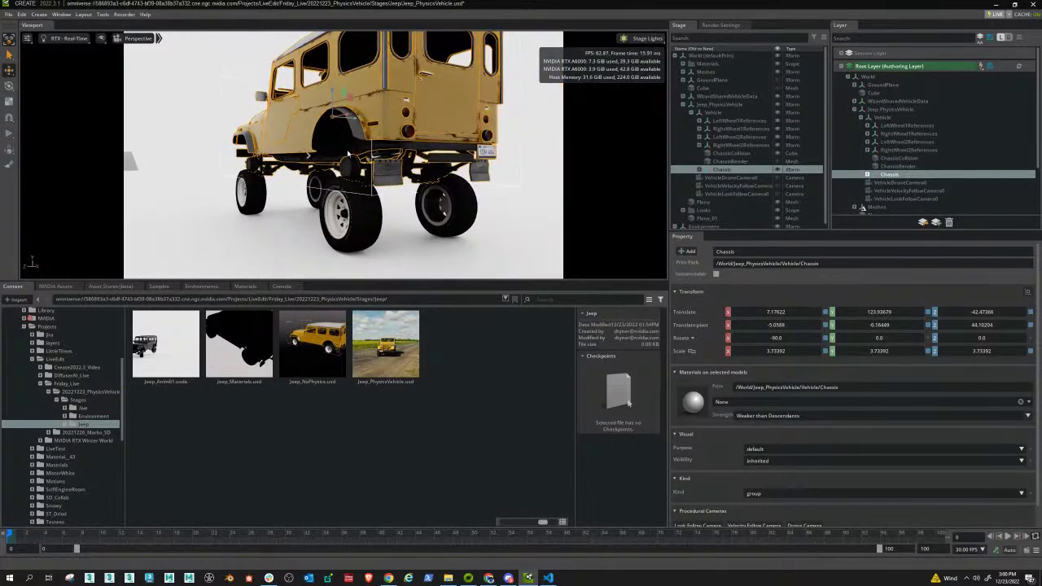
pyautogui.scroll(-5, 347, 154)
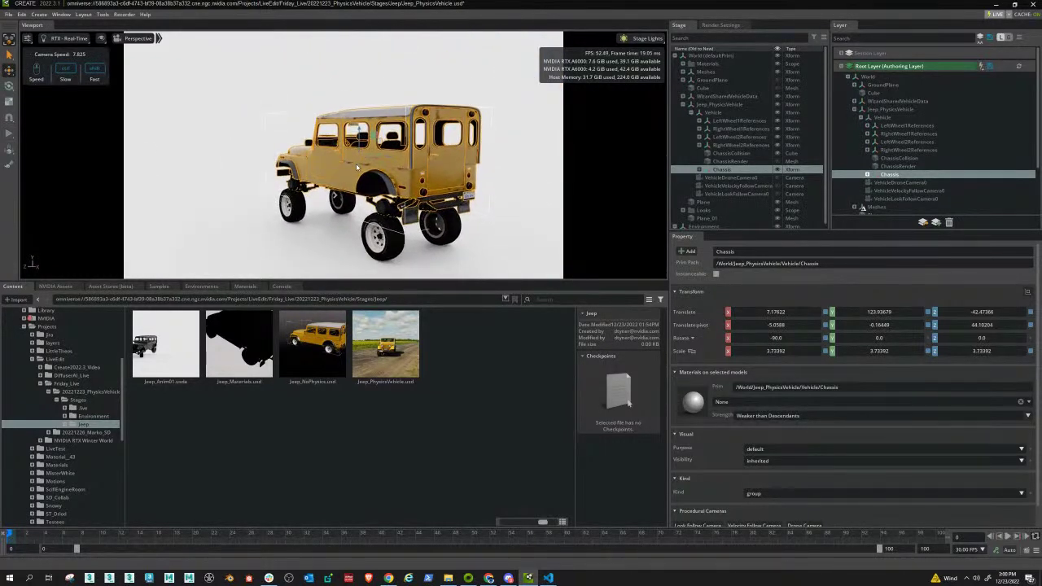